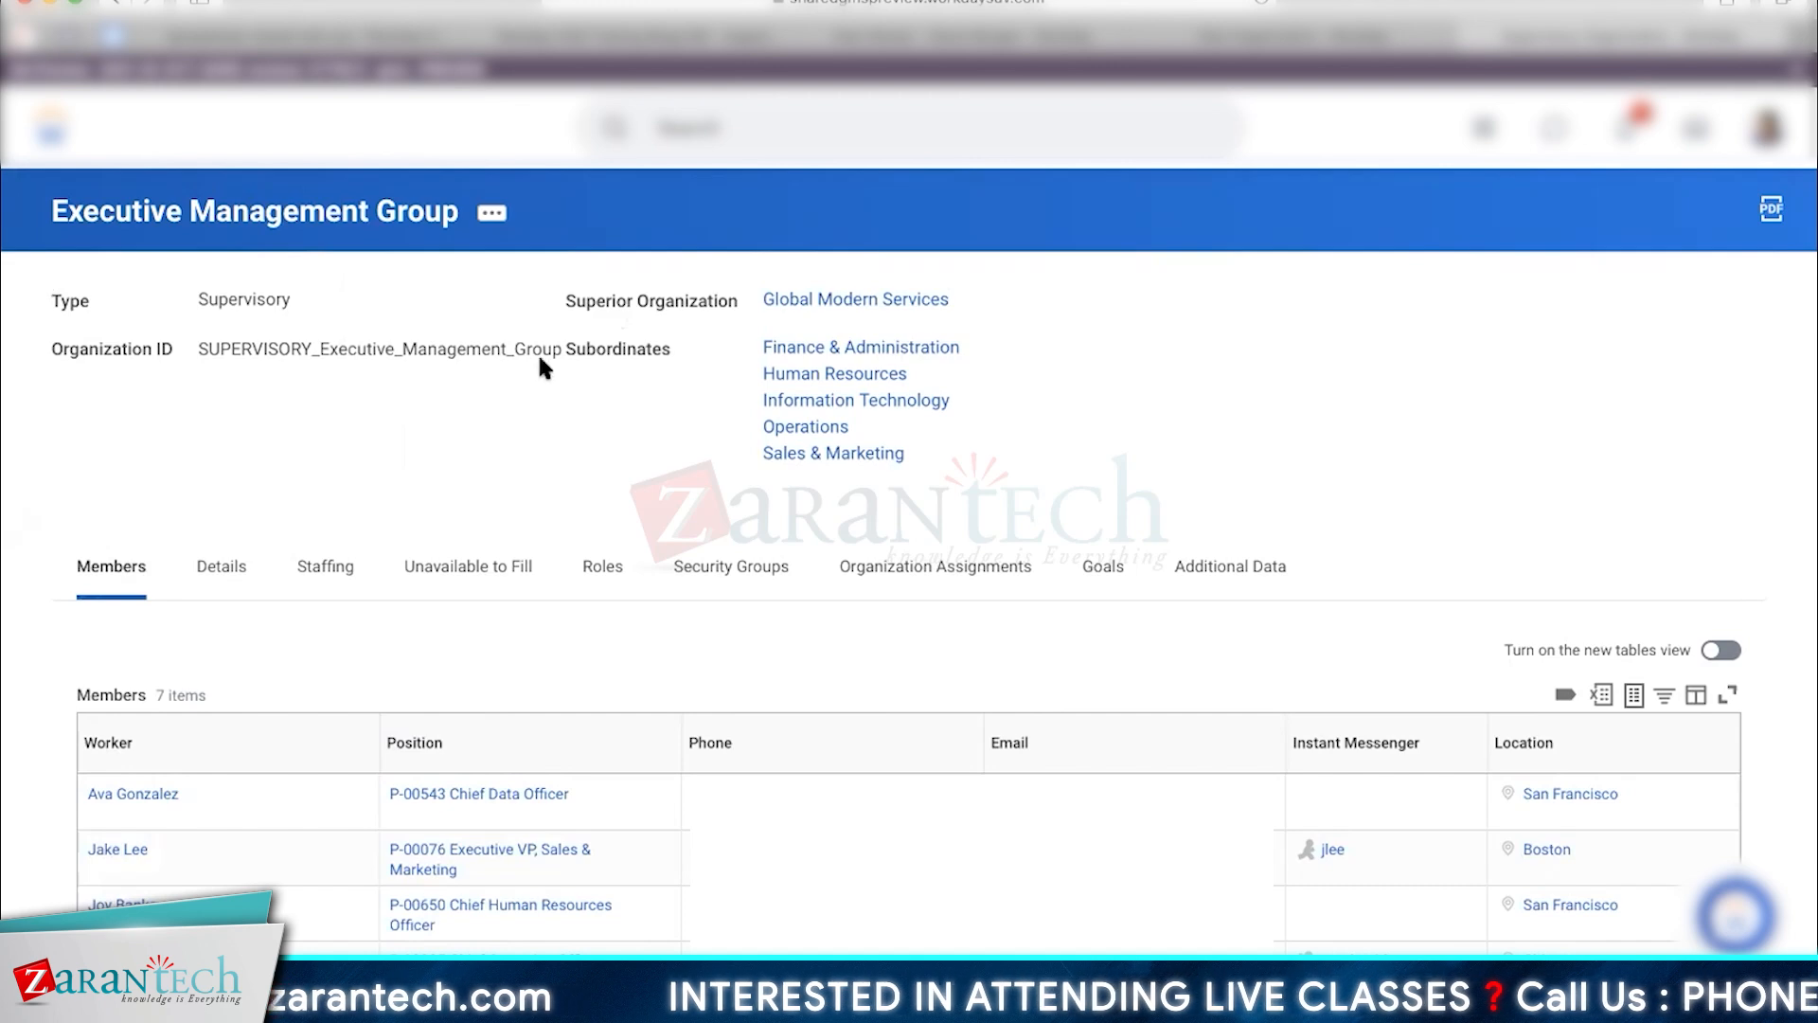
# Check the staffing model of the Executive Management Group organization.
pyautogui.click(348, 577)
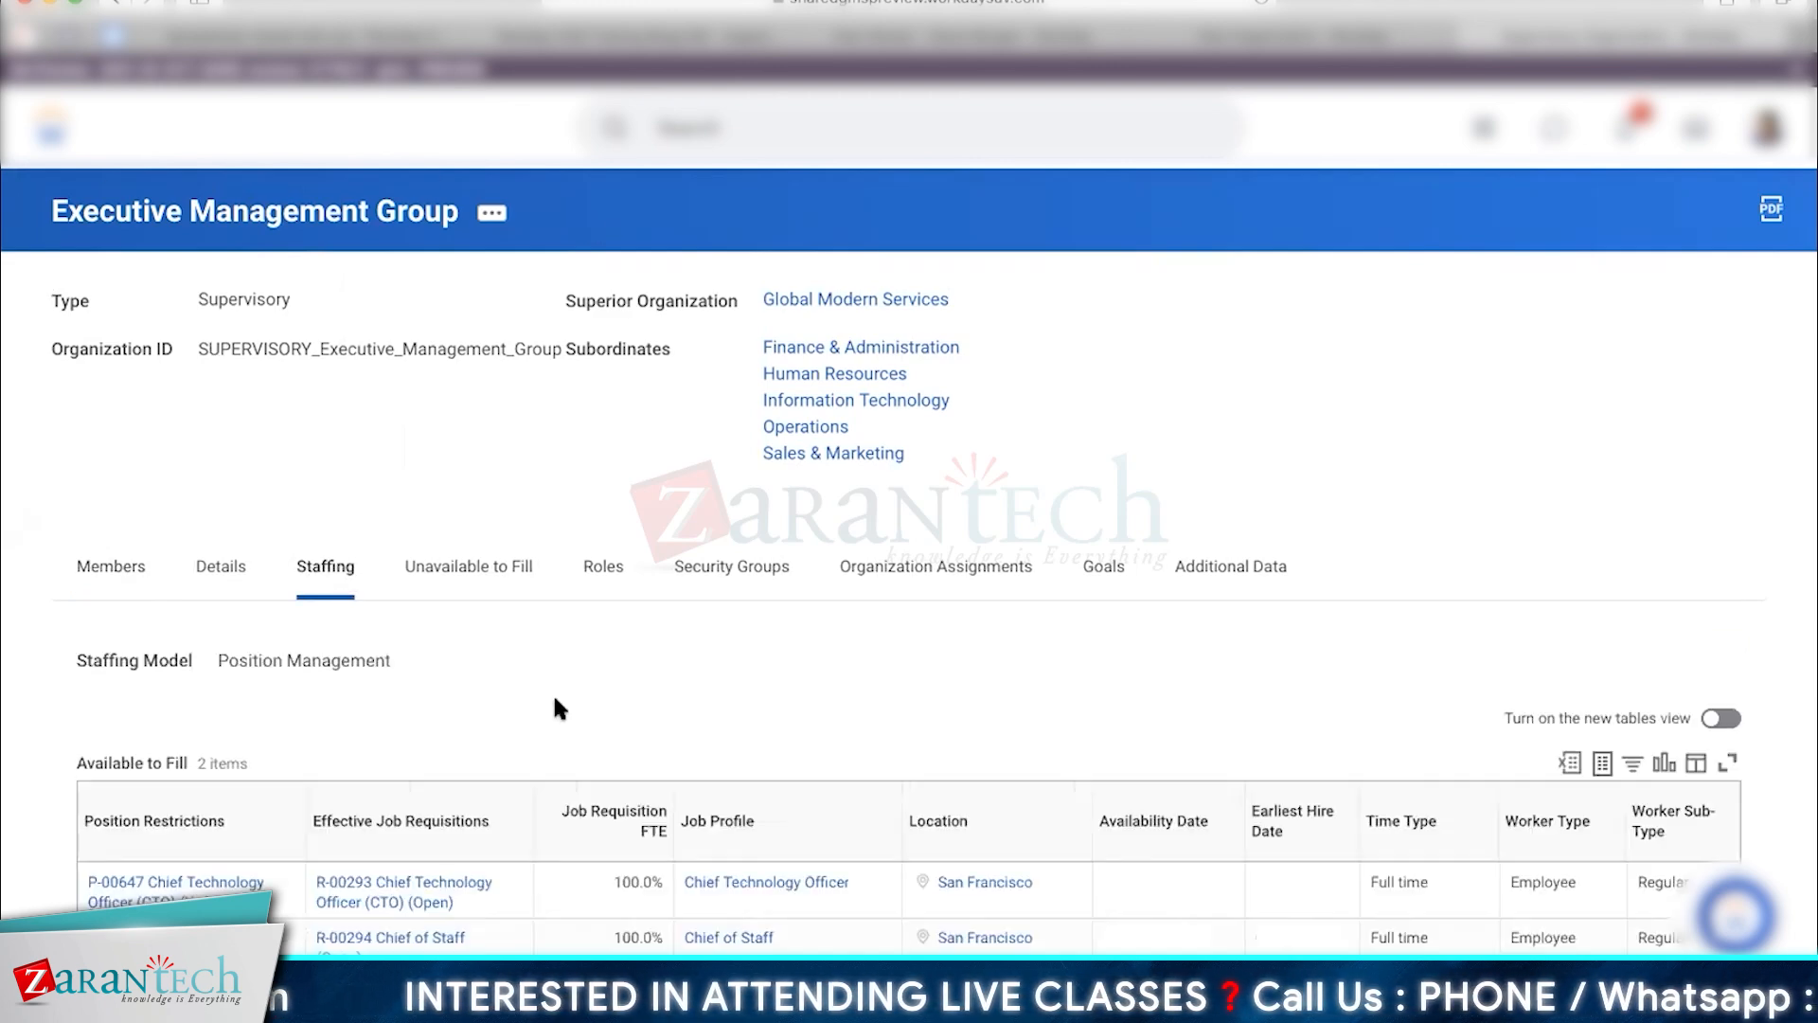
pyautogui.tripleClick(341, 663)
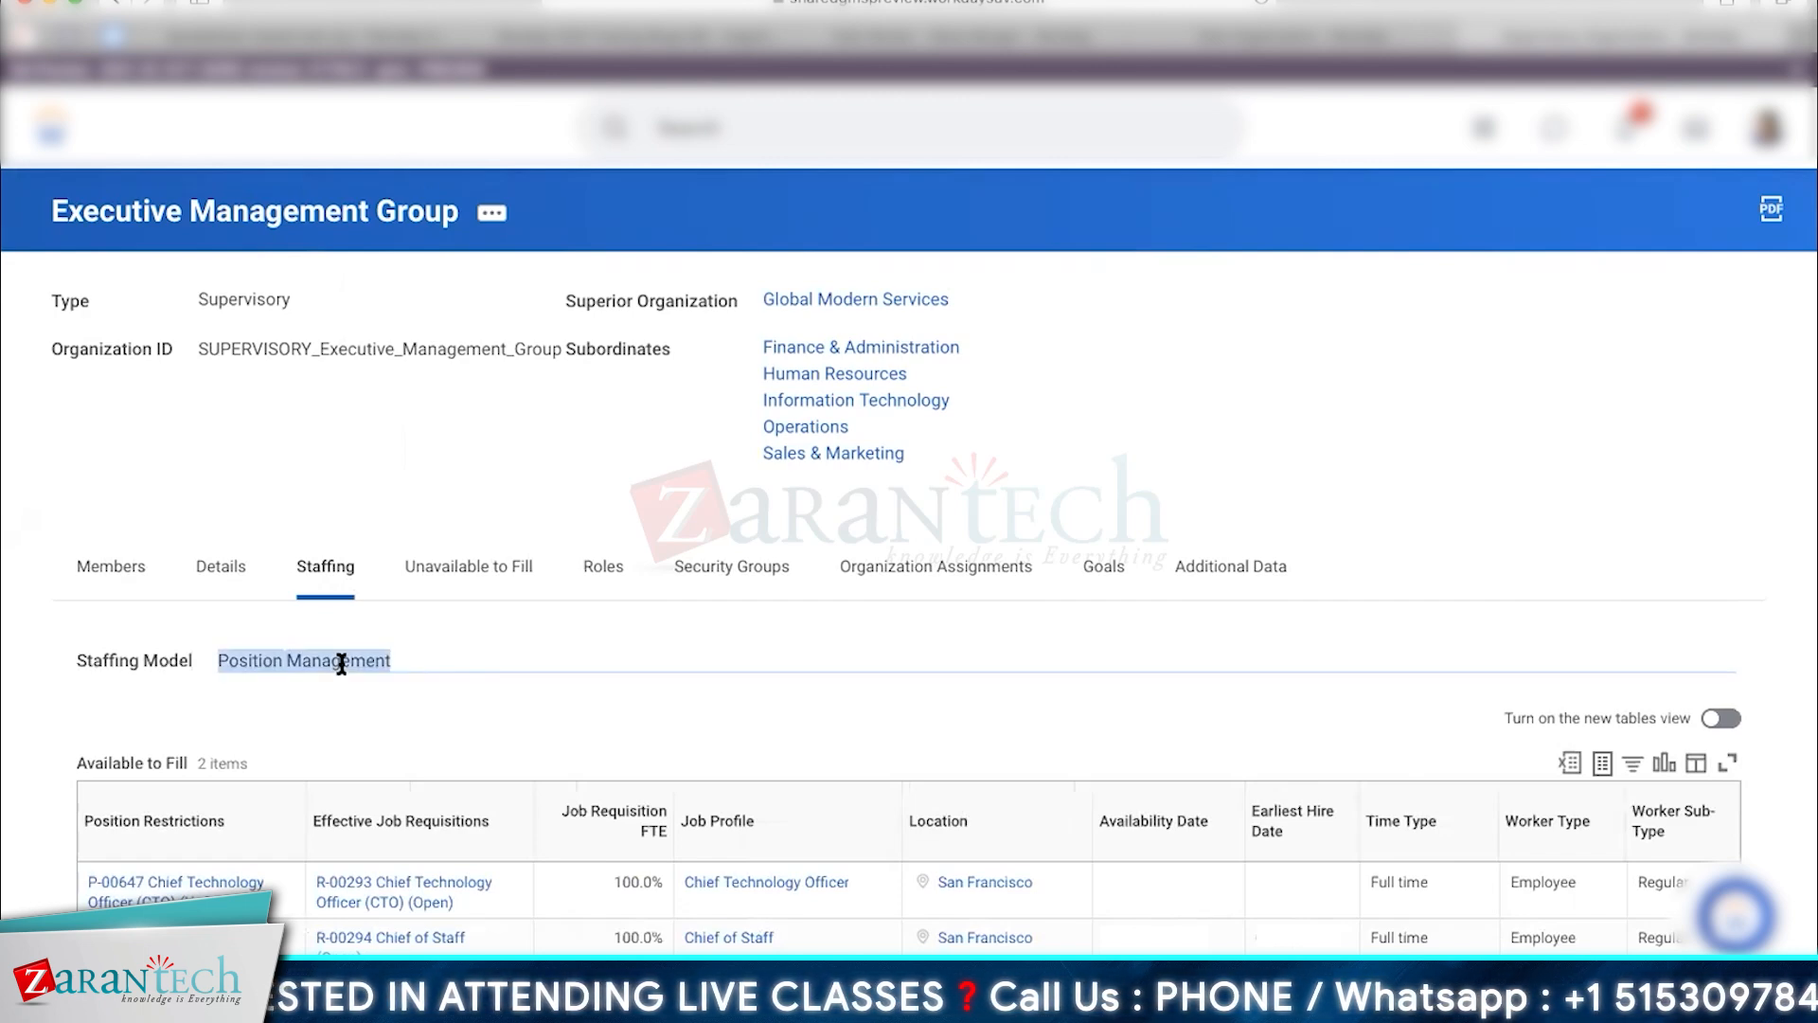
pyautogui.click(1587, 328)
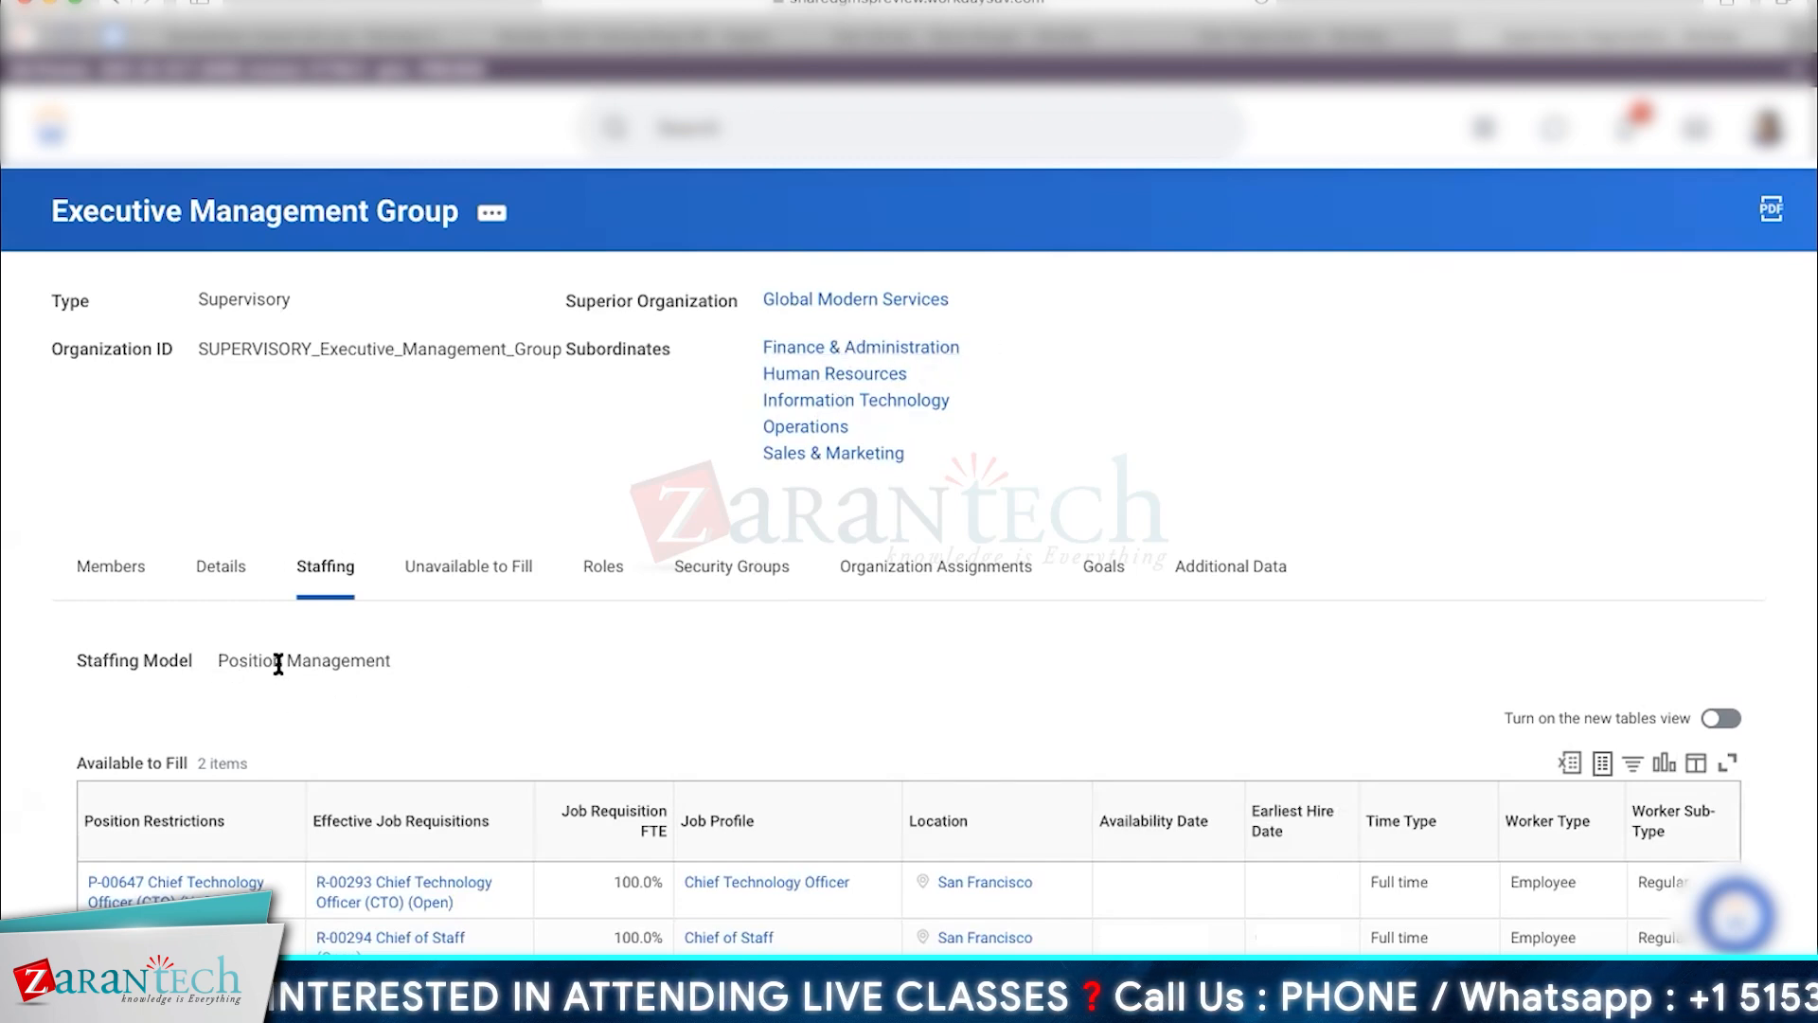
# View the subordinate Human Resources organization in a separate tab and check its staffing model.
pyautogui.moveTo(886, 363)
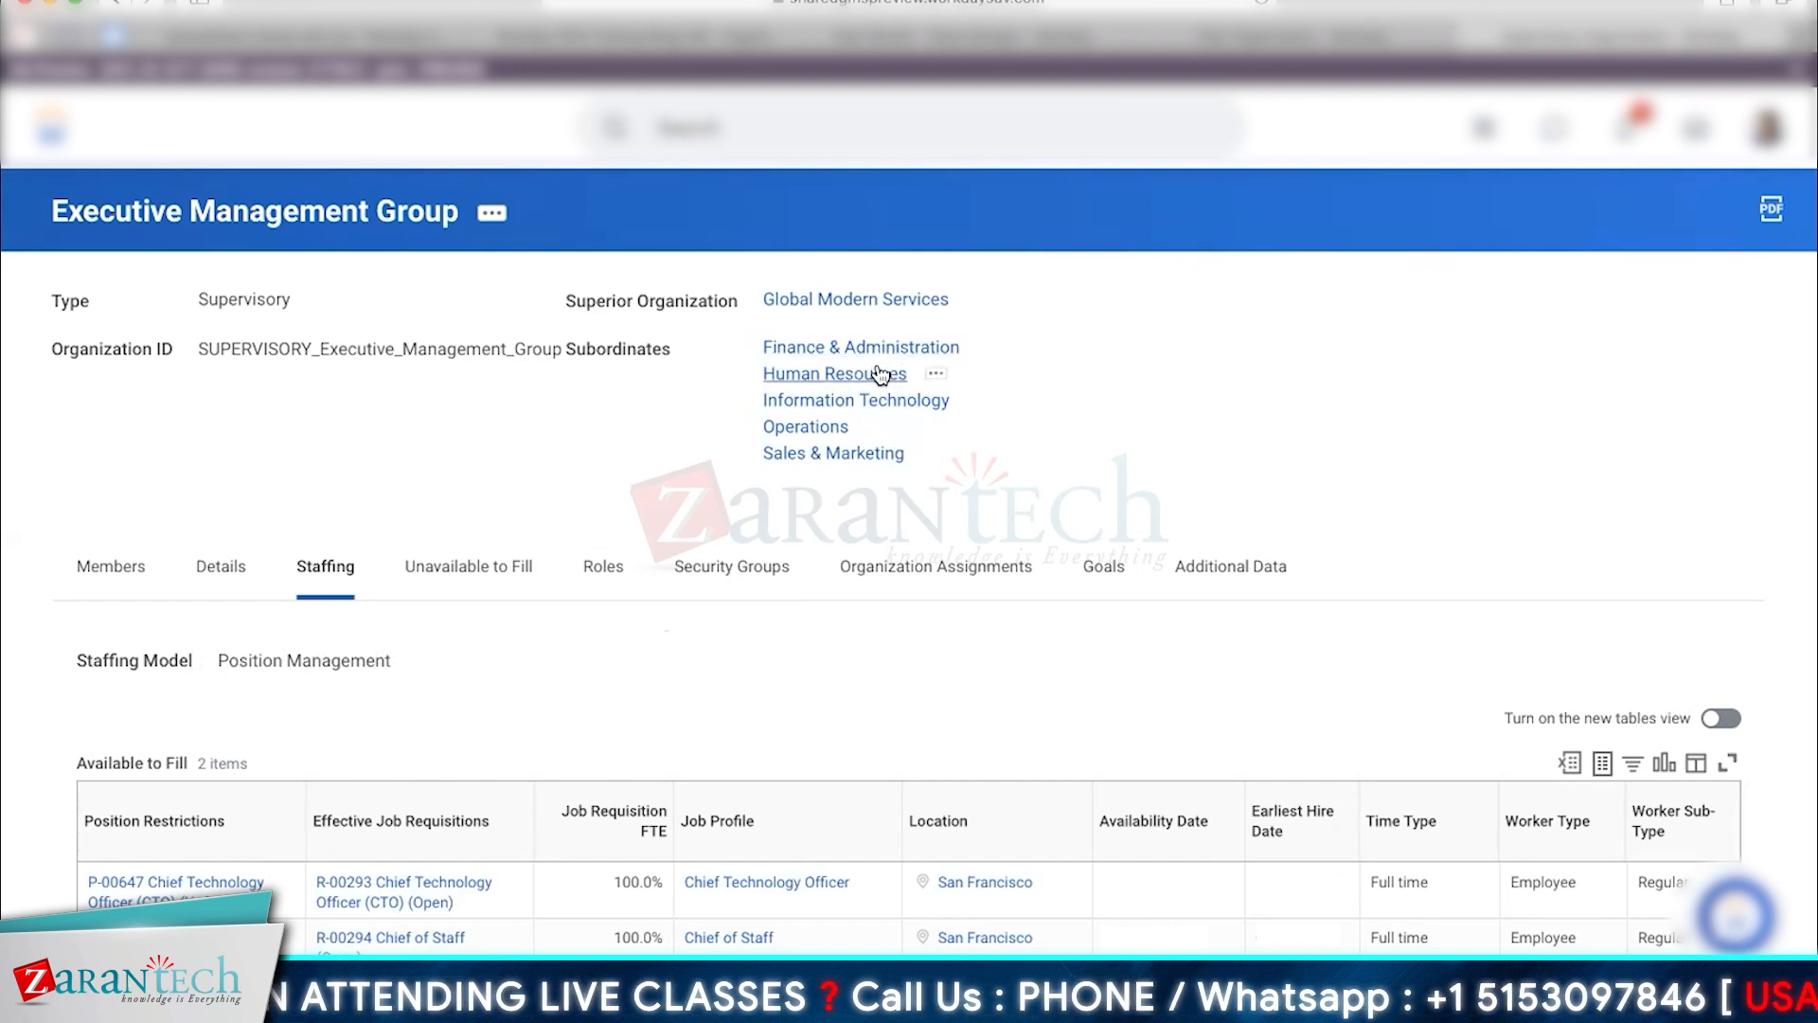
pyautogui.rightClick(881, 375)
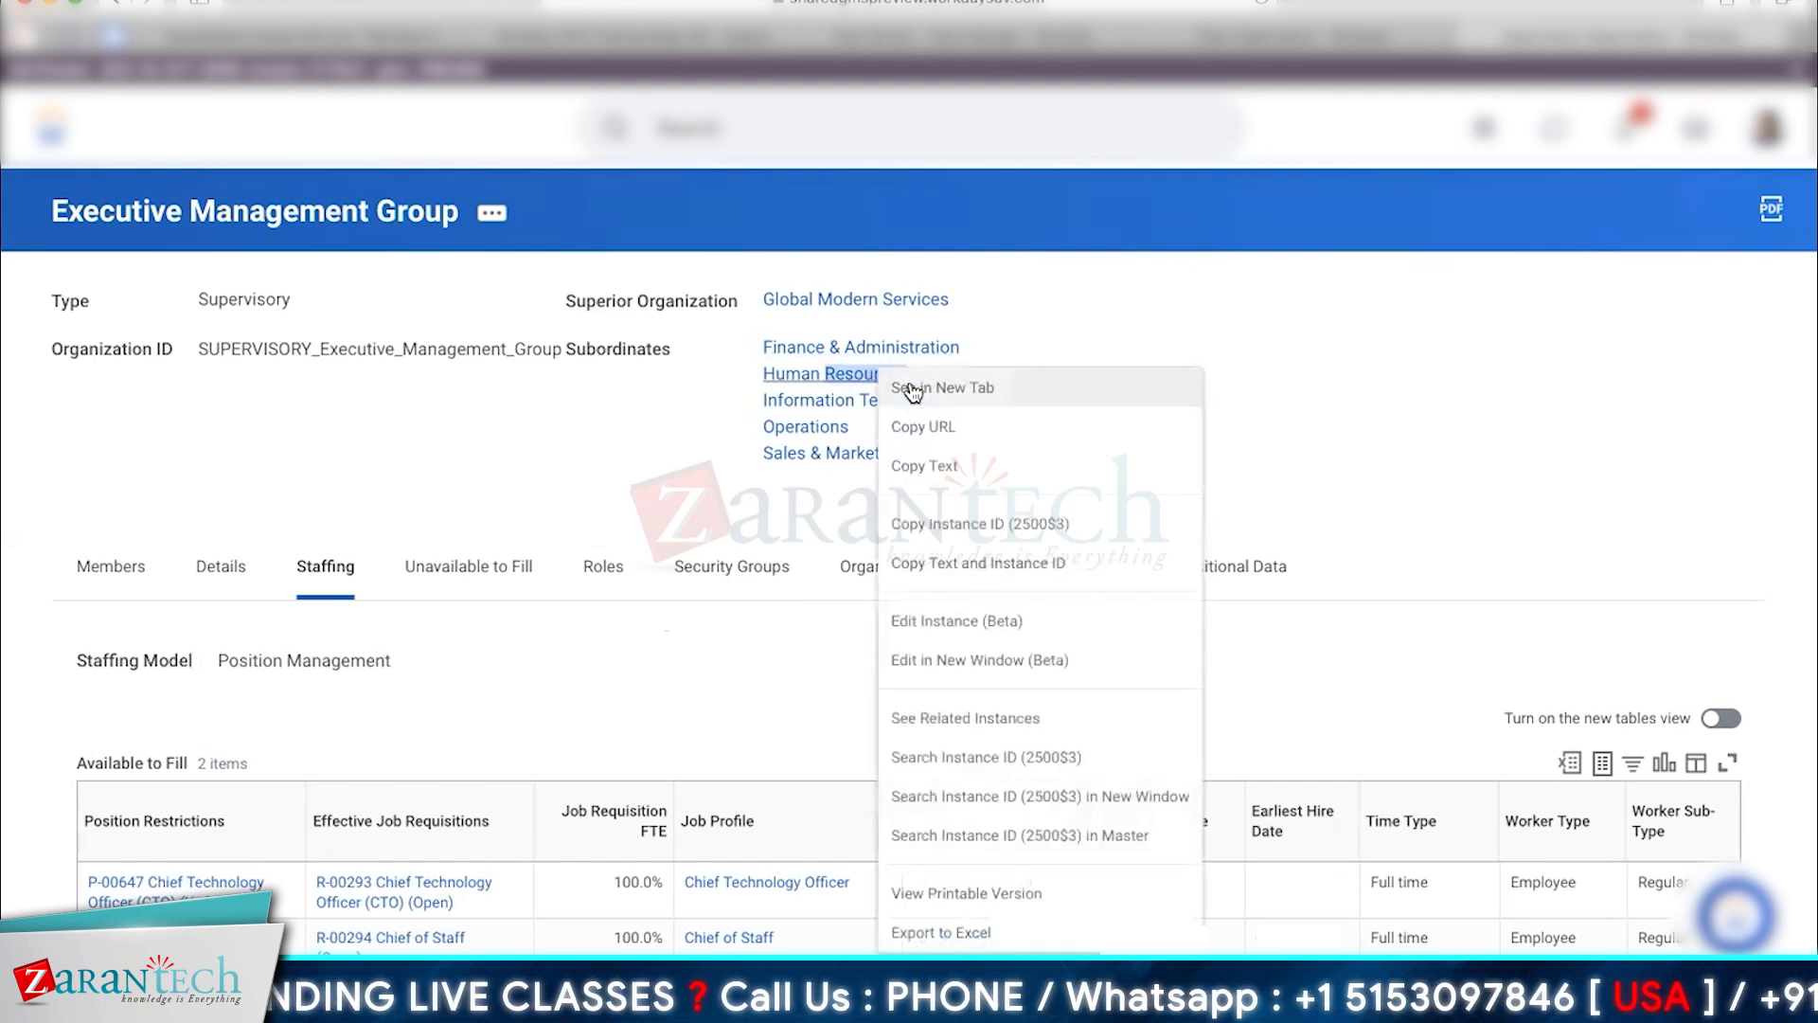
pyautogui.click(908, 377)
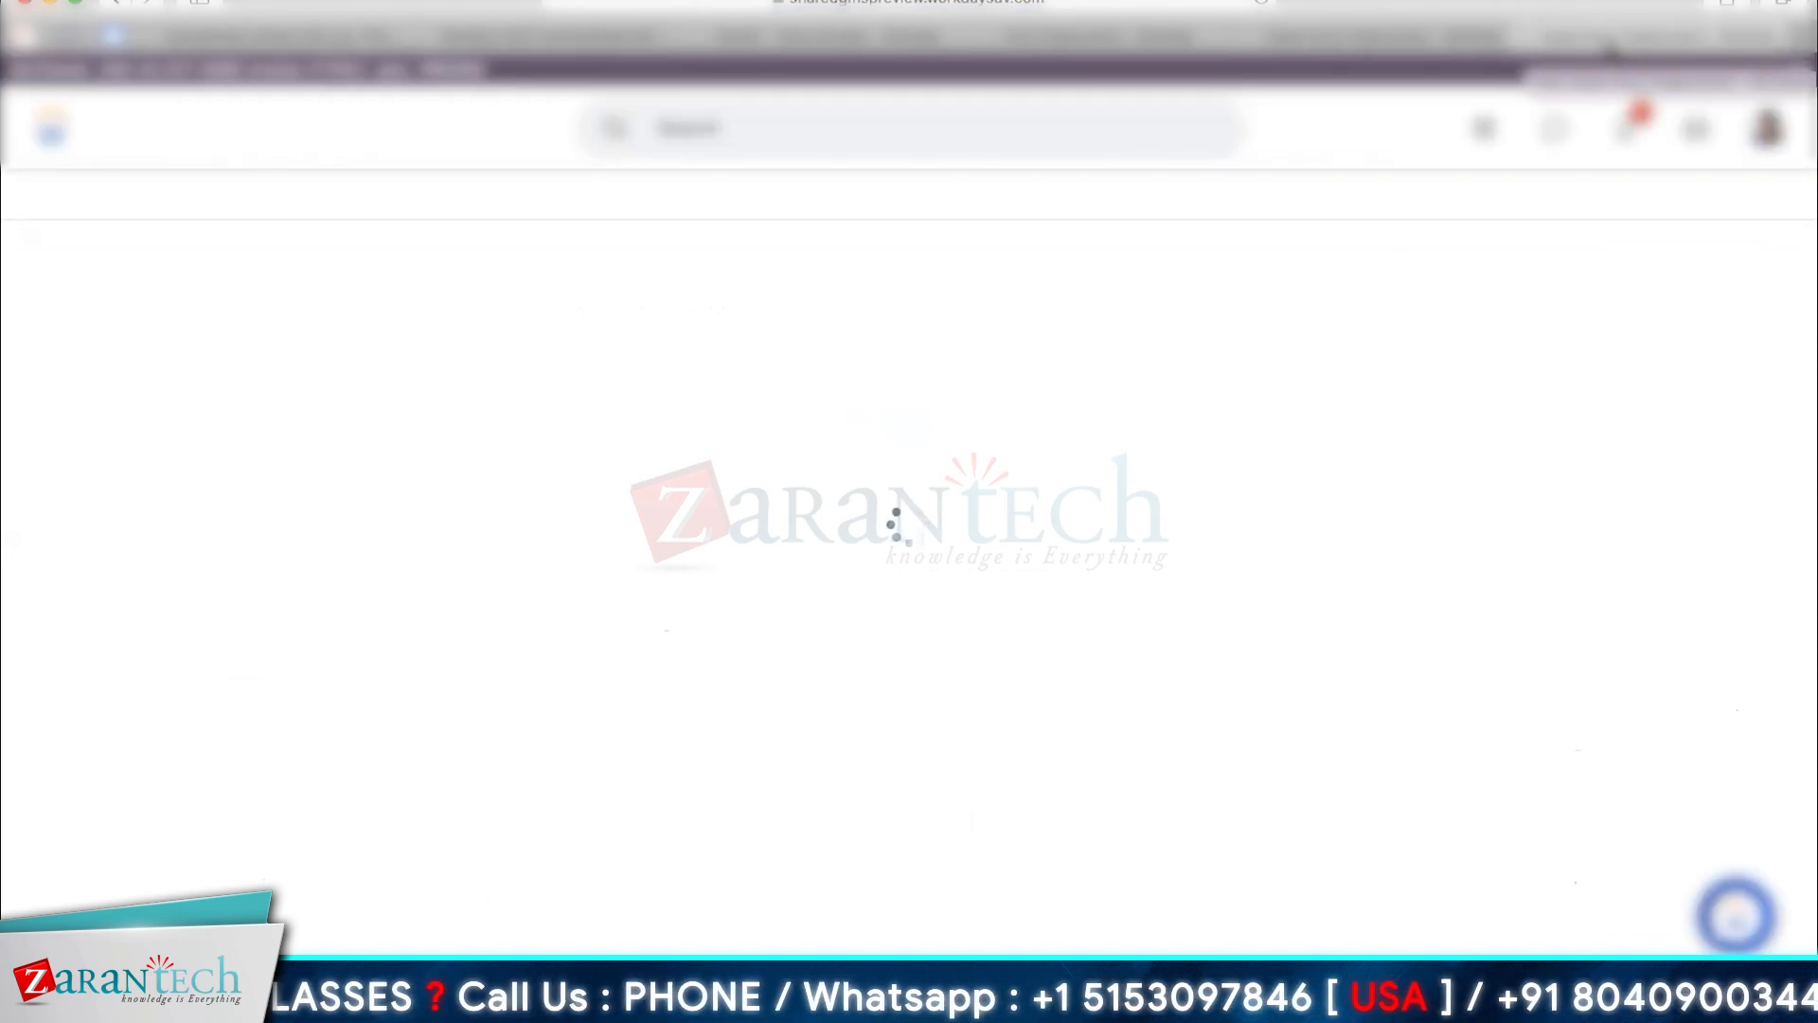
pyautogui.click(331, 571)
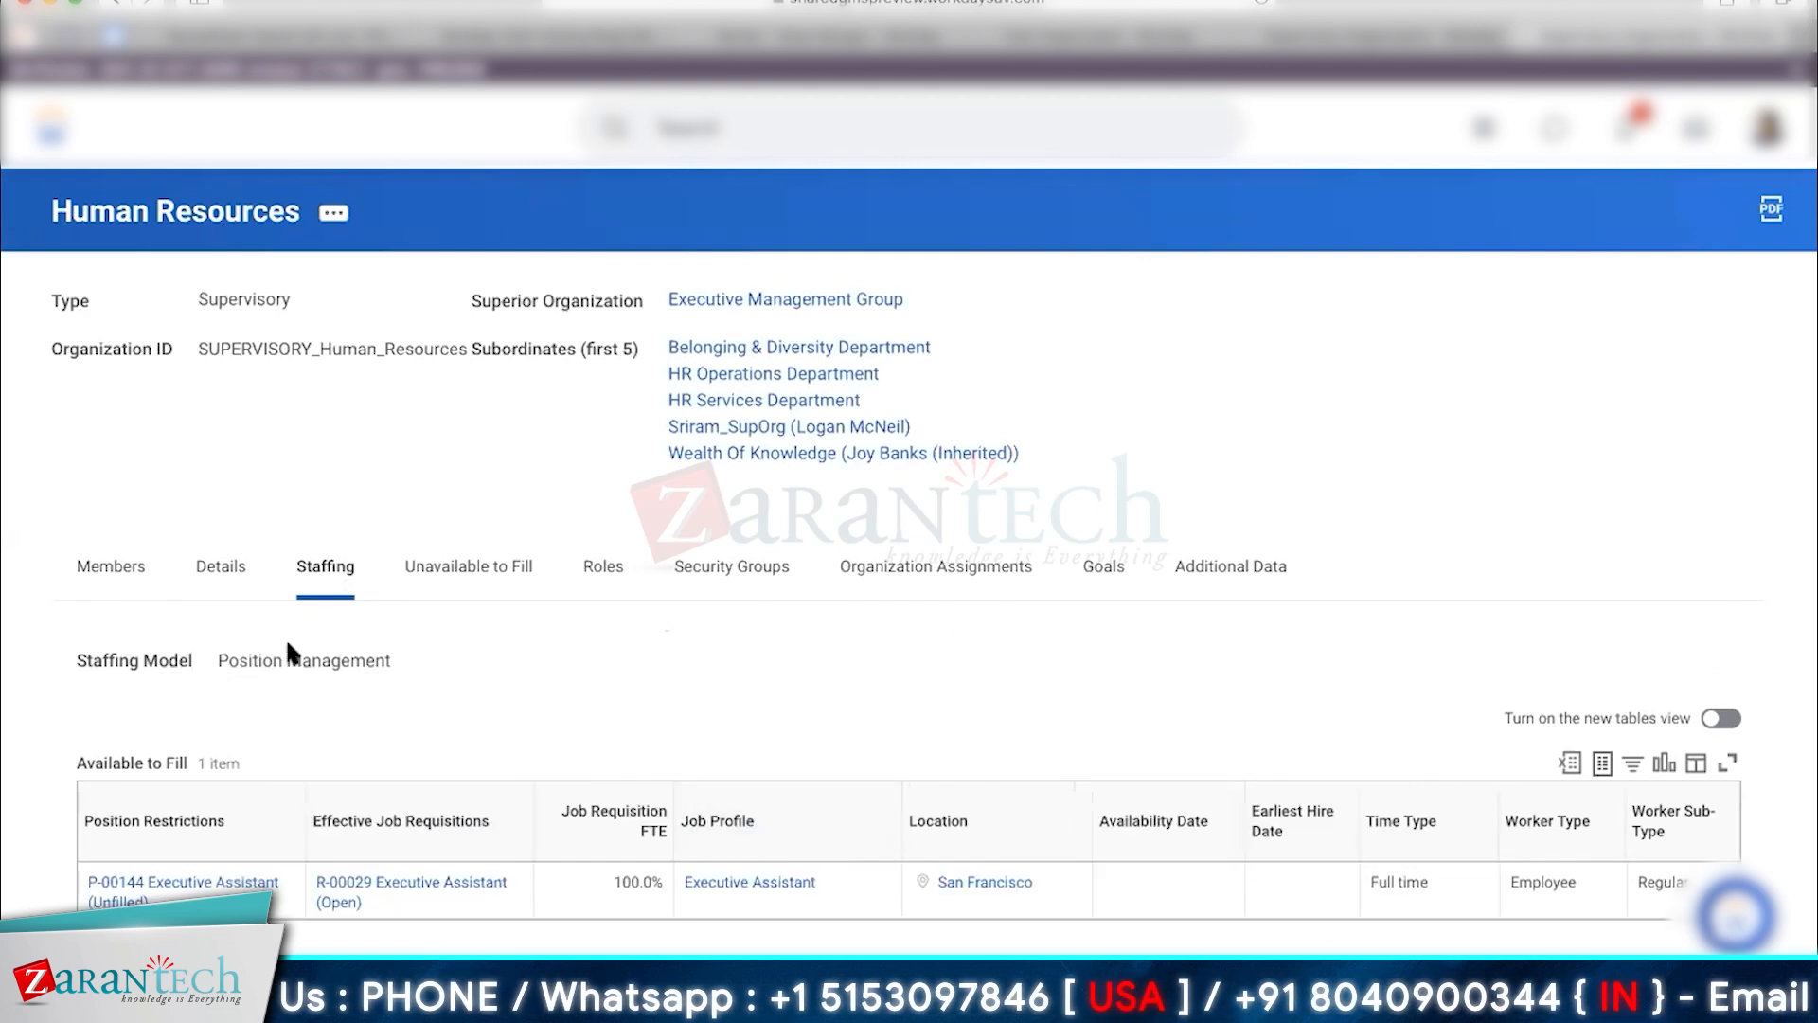
pyautogui.moveTo(216, 660); pyautogui.dragTo(283, 660)
pyautogui.tripleClick(337, 660)
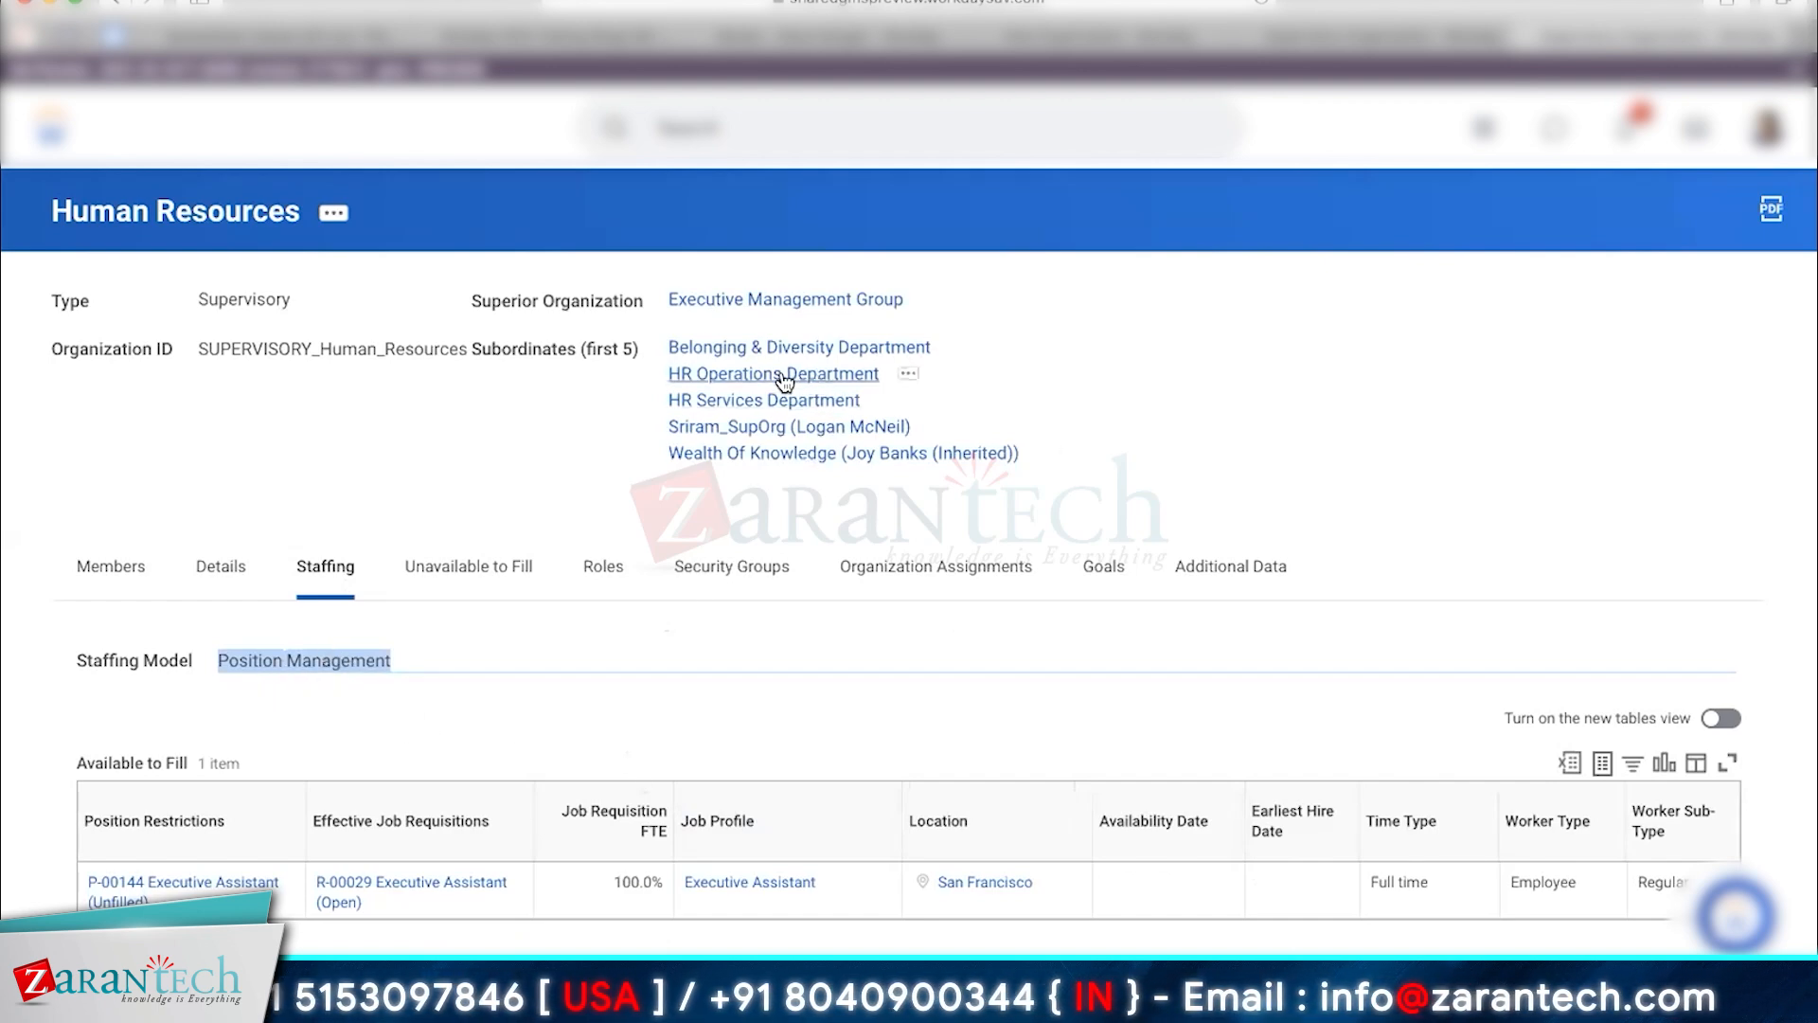
# View the Belonging & Diversity Department under Human Resources and check its staffing model.
pyautogui.click(745, 349)
pyautogui.tripleClick(319, 560)
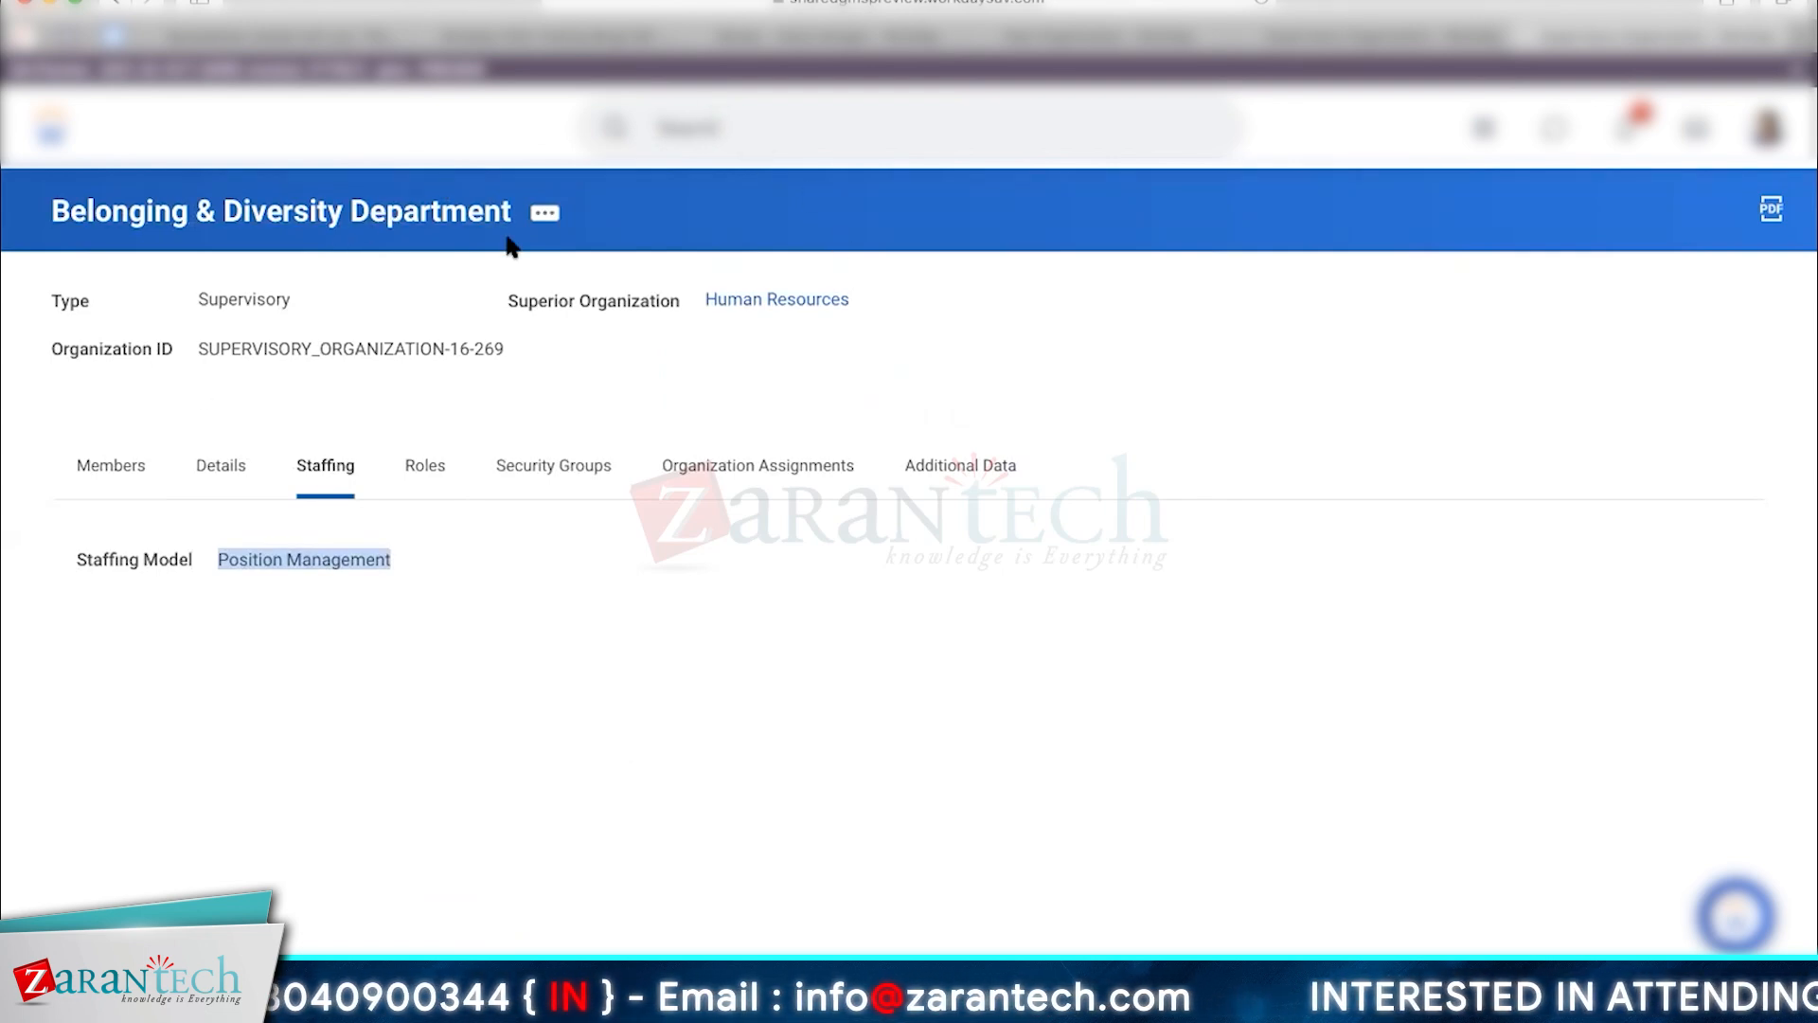
pyautogui.click(840, 127)
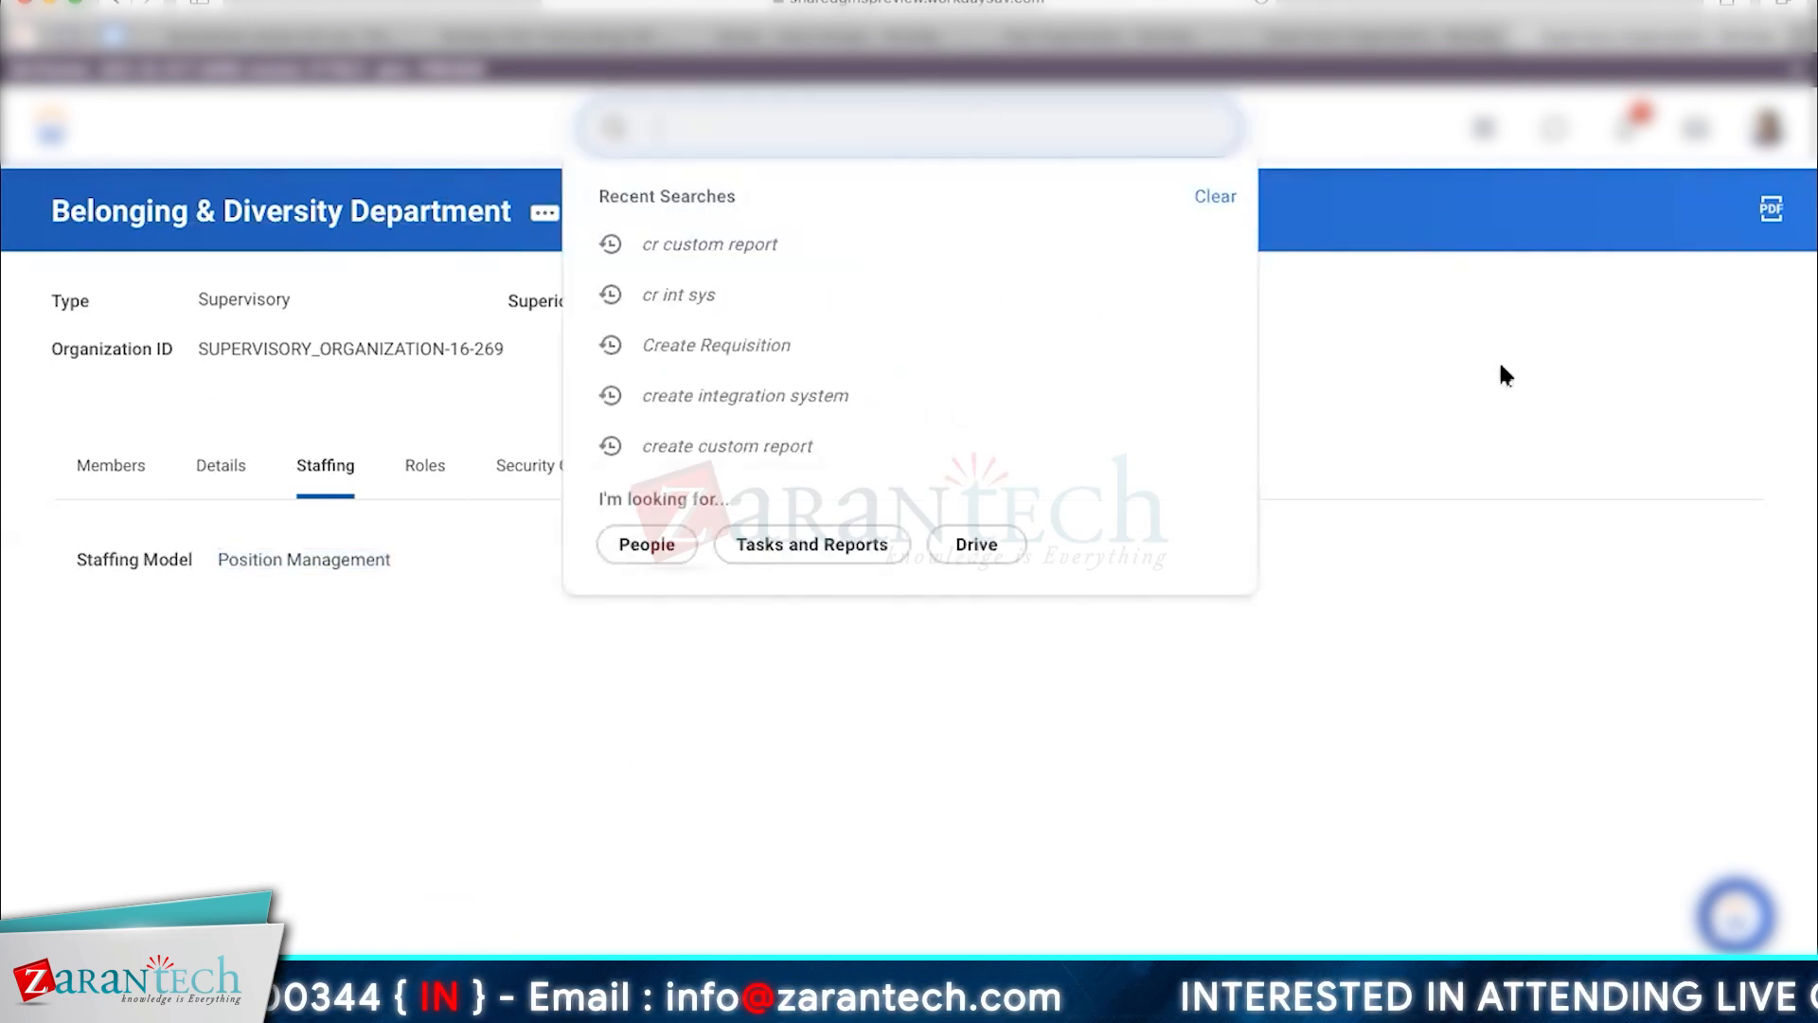
pyautogui.click(1551, 379)
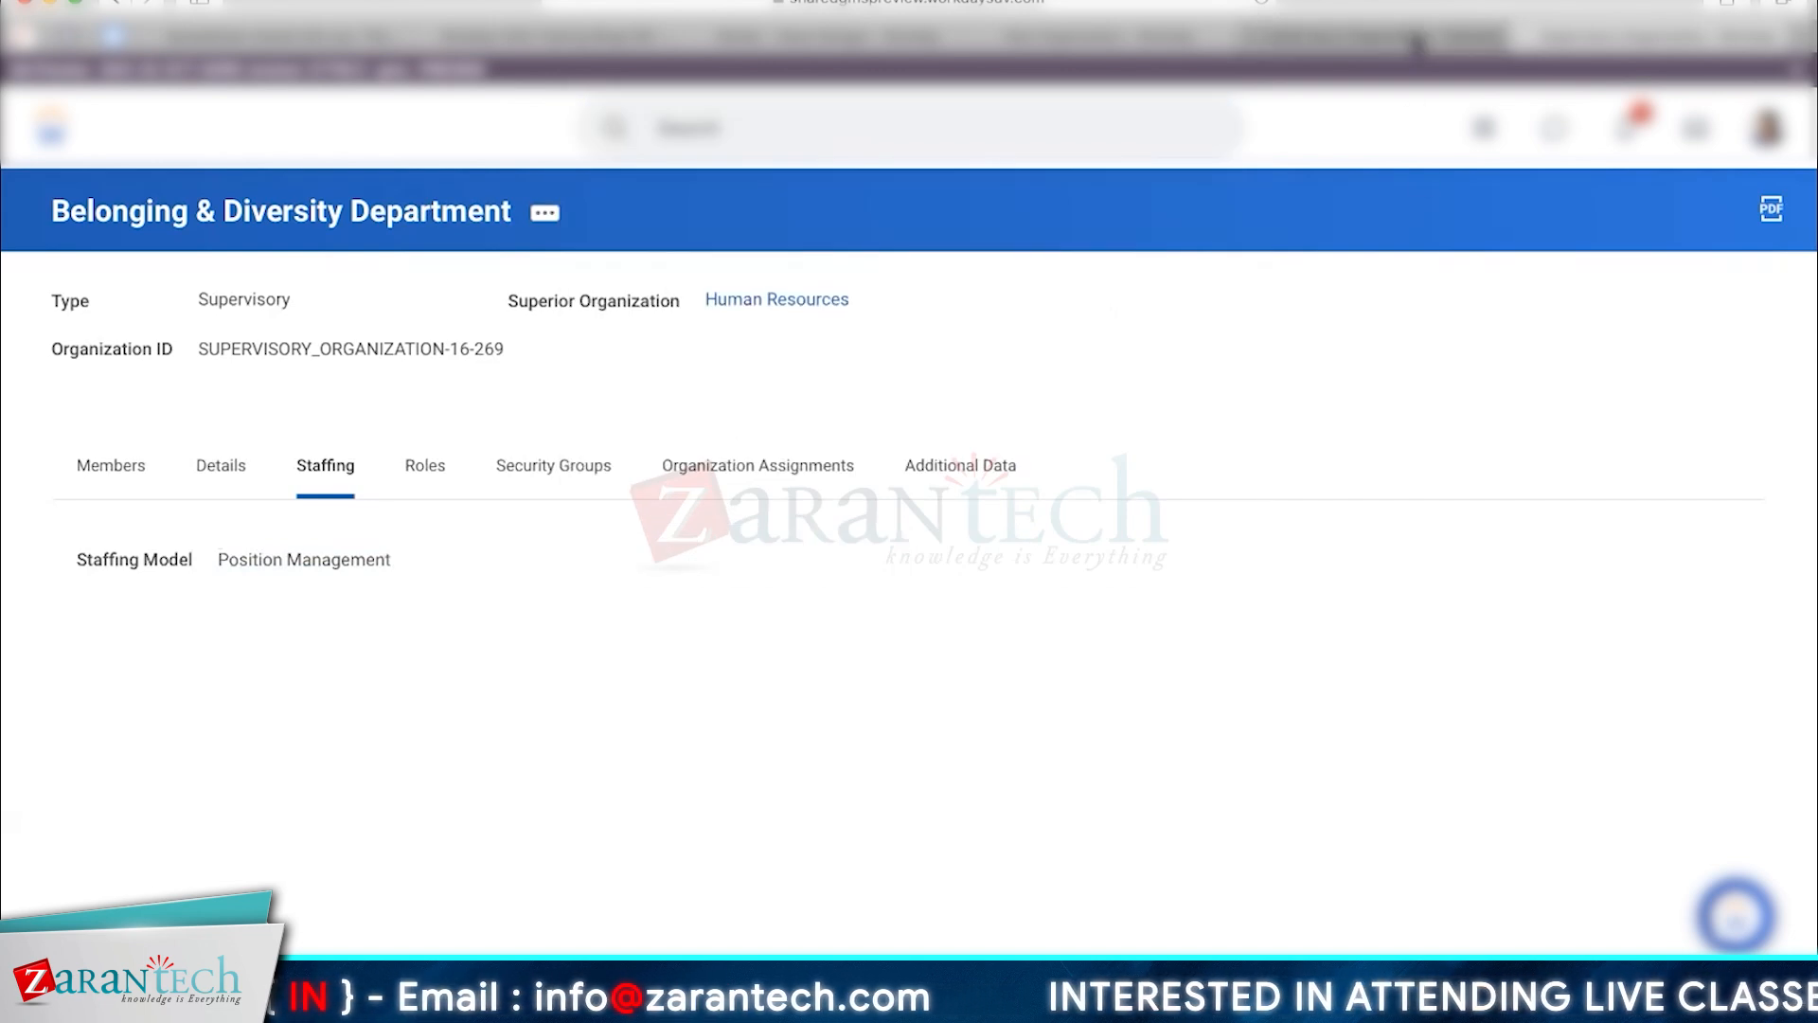
# Search for the task "Create Supervisory Org" and look through the results.
pyautogui.click(1031, 140)
pyautogui.write('create su')
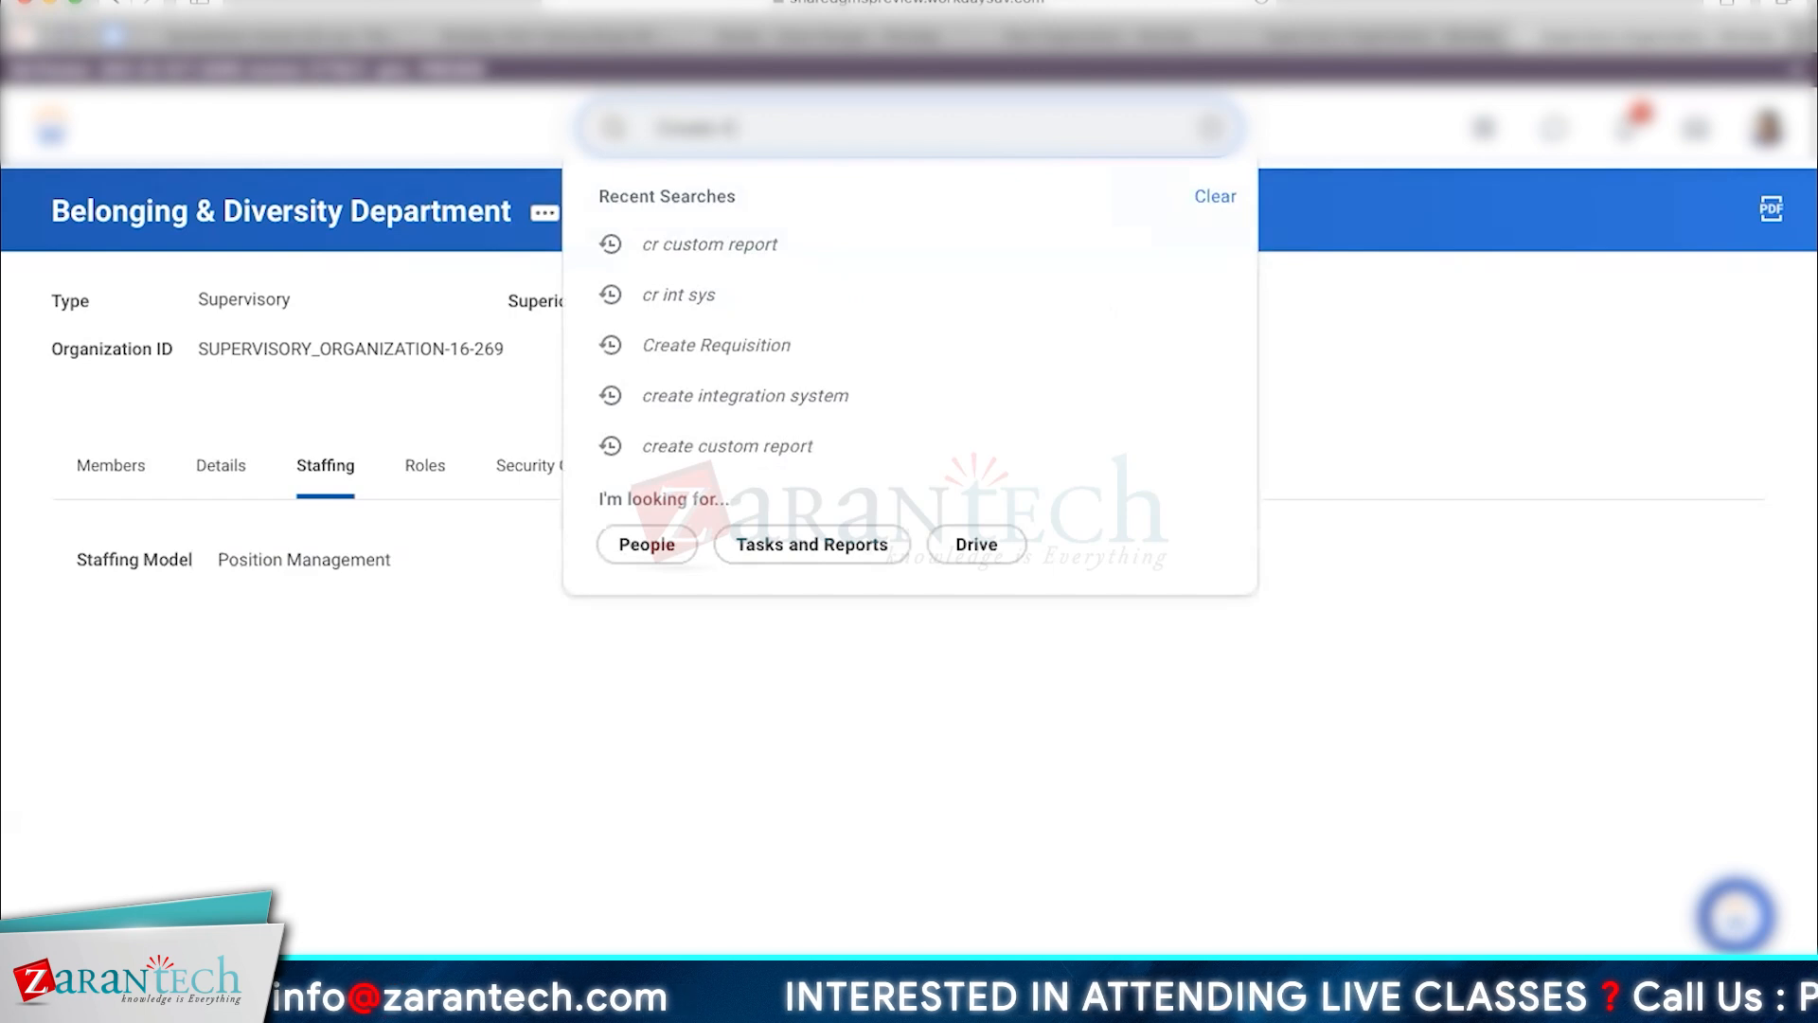
pyautogui.write('pervisory')
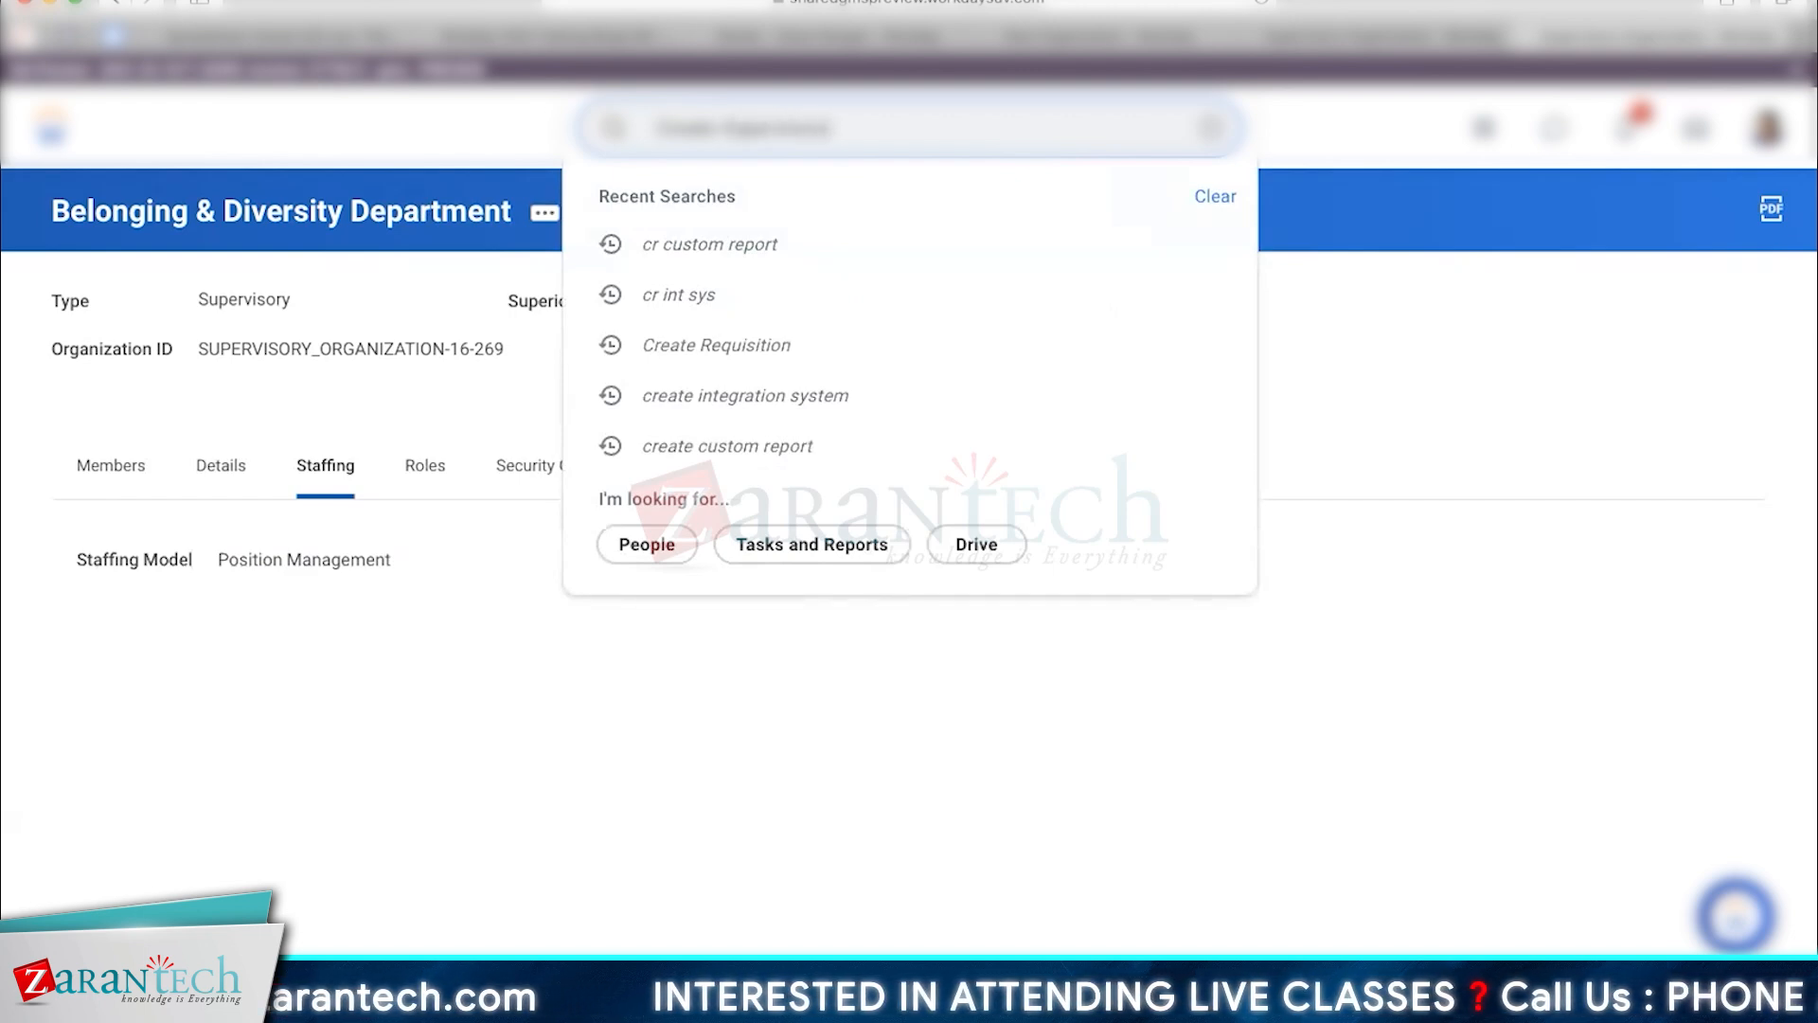
pyautogui.press('Return')
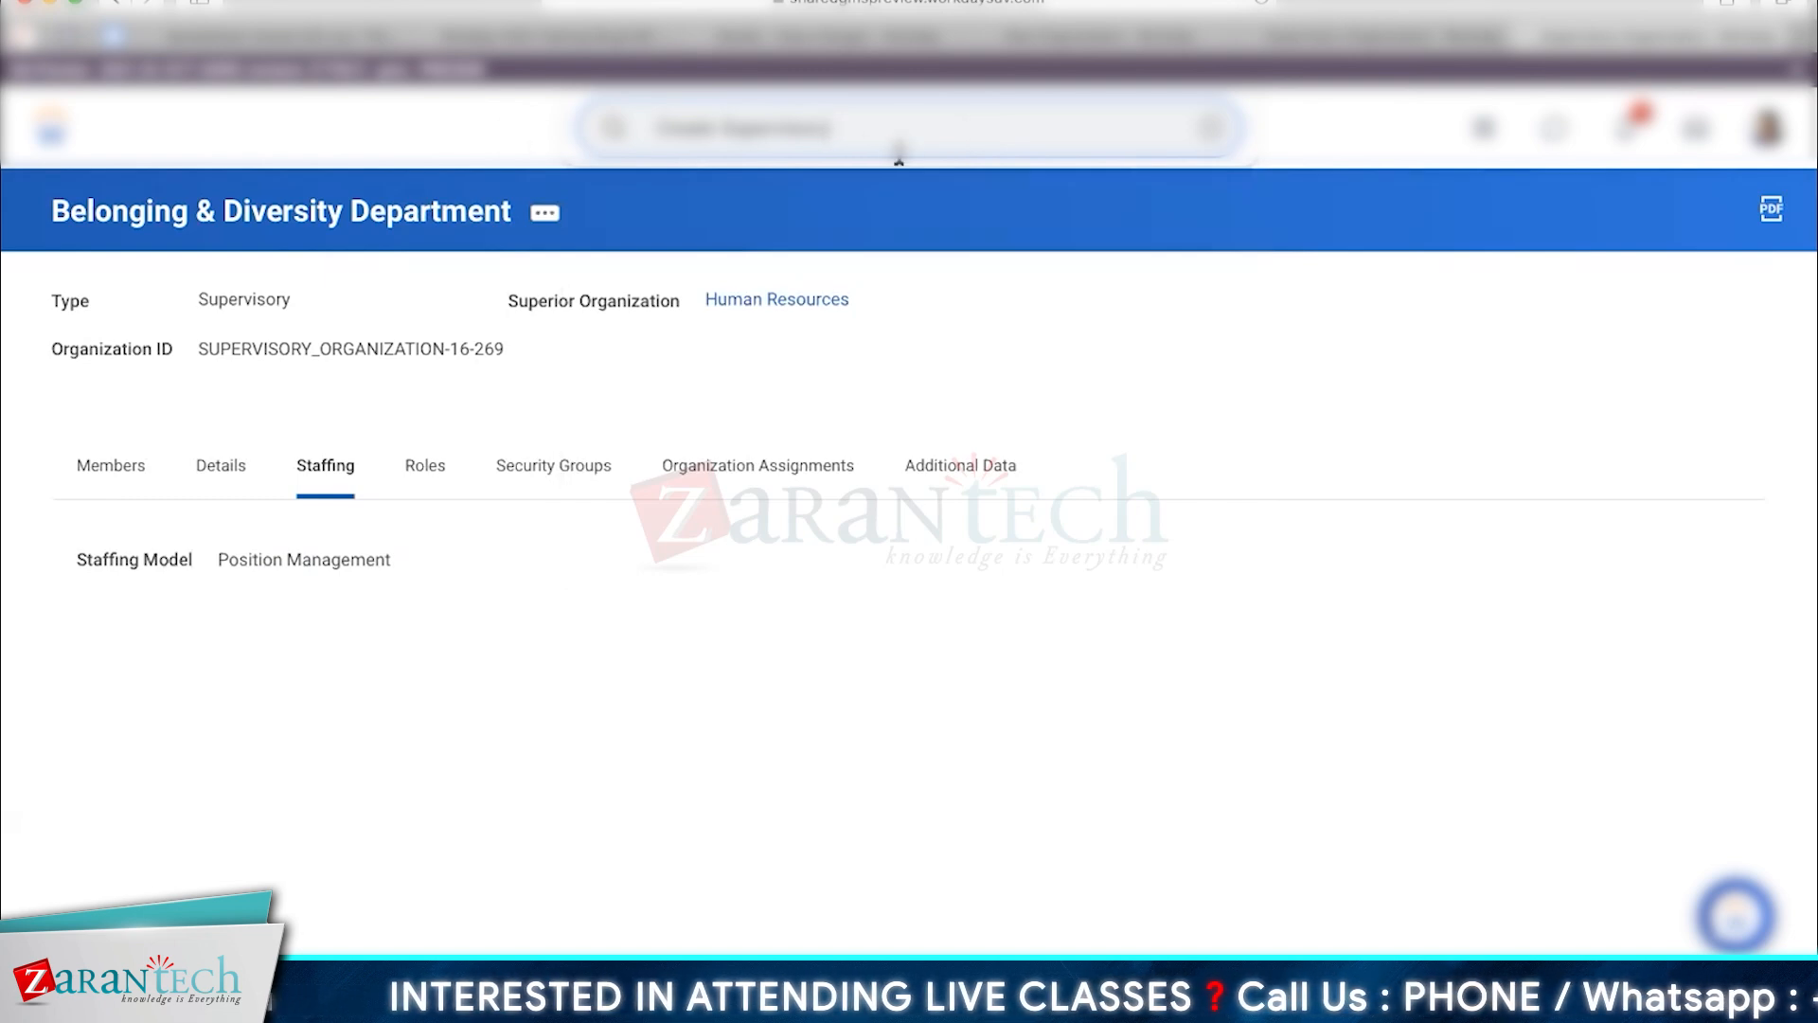
pyautogui.write('Org')
pyautogui.press('Return')
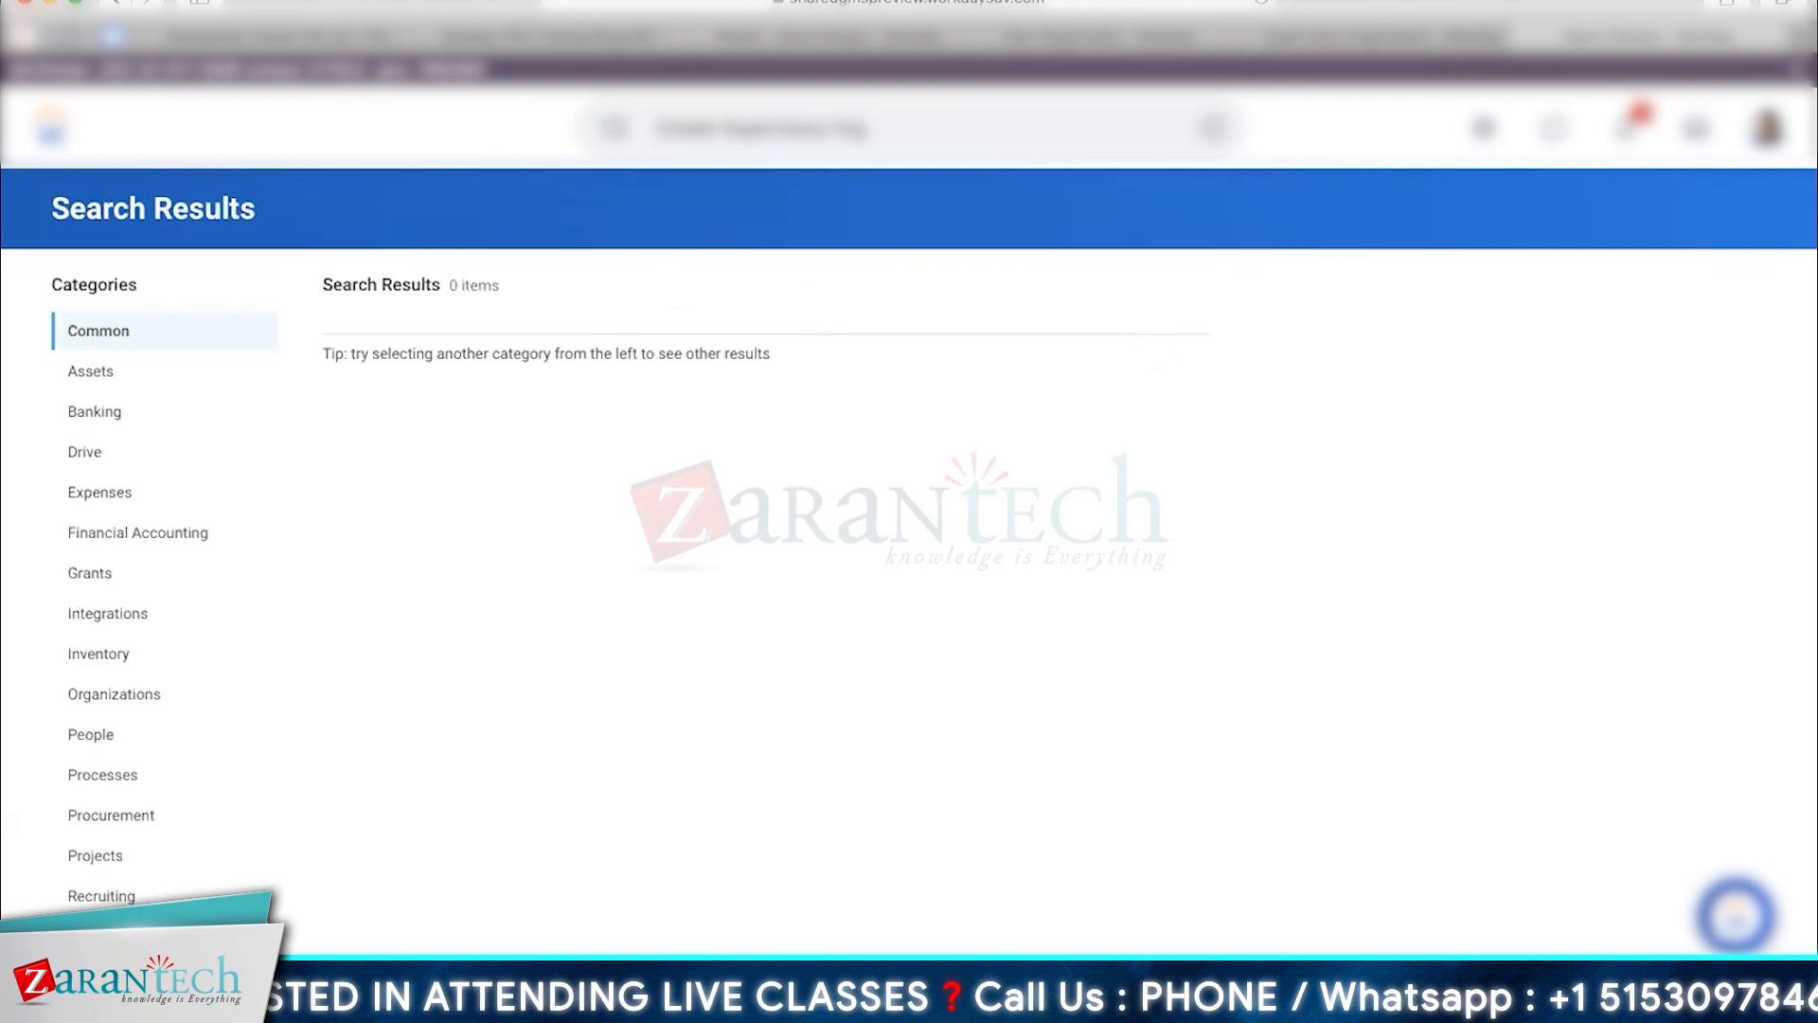
pyautogui.scroll(-3, 715, 779)
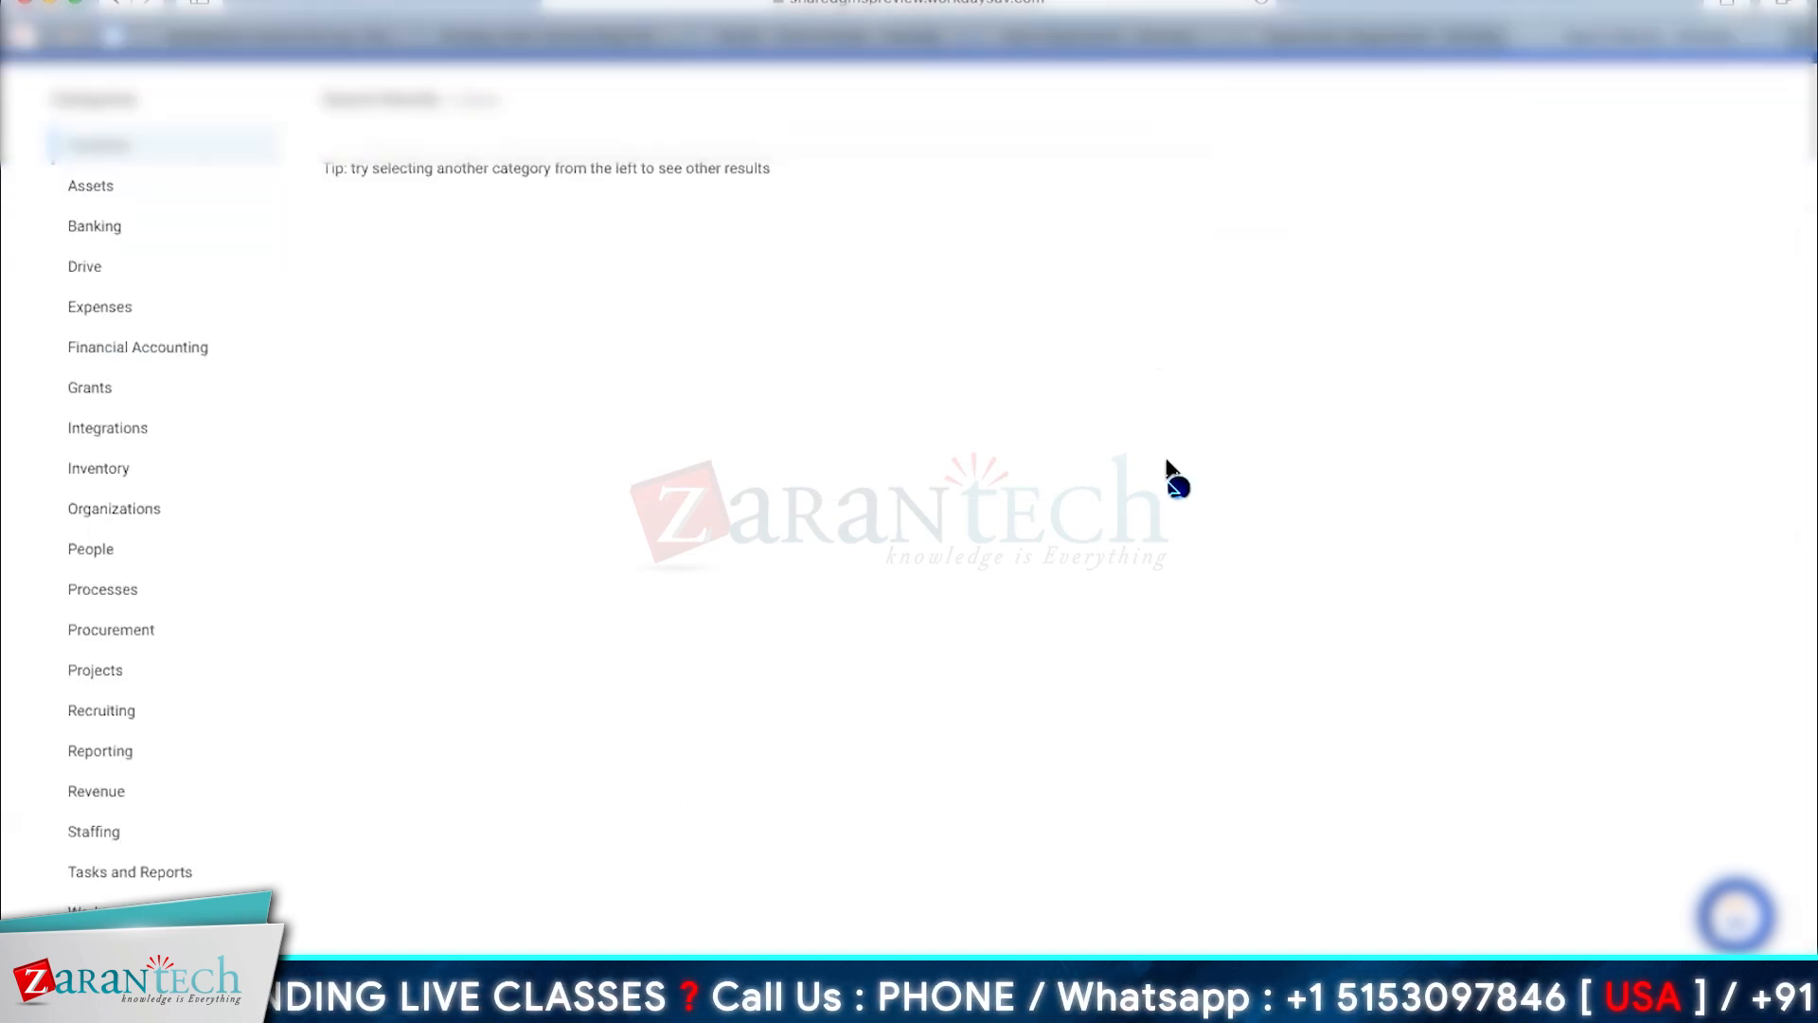
pyautogui.scroll(3, 663, 540)
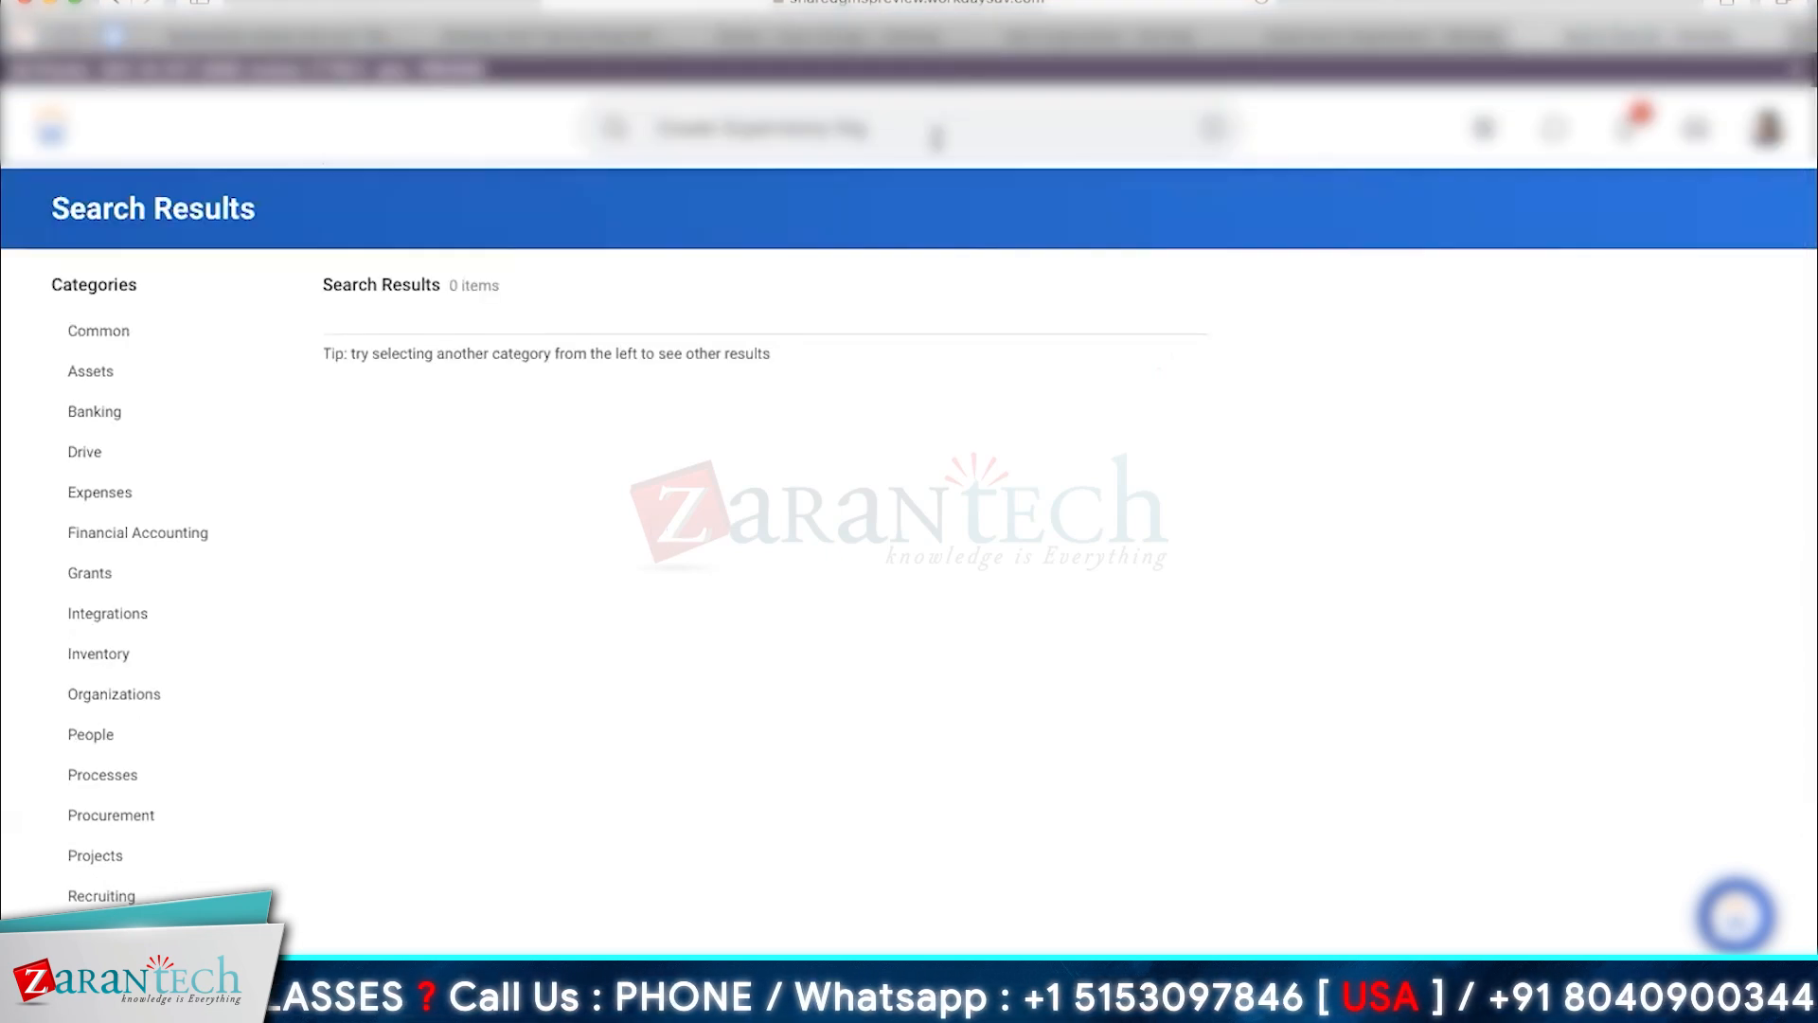
# Clear the search text and return to the Shared GMS Preview Demonstration Tenant page on Workday Community.
pyautogui.click(936, 138)
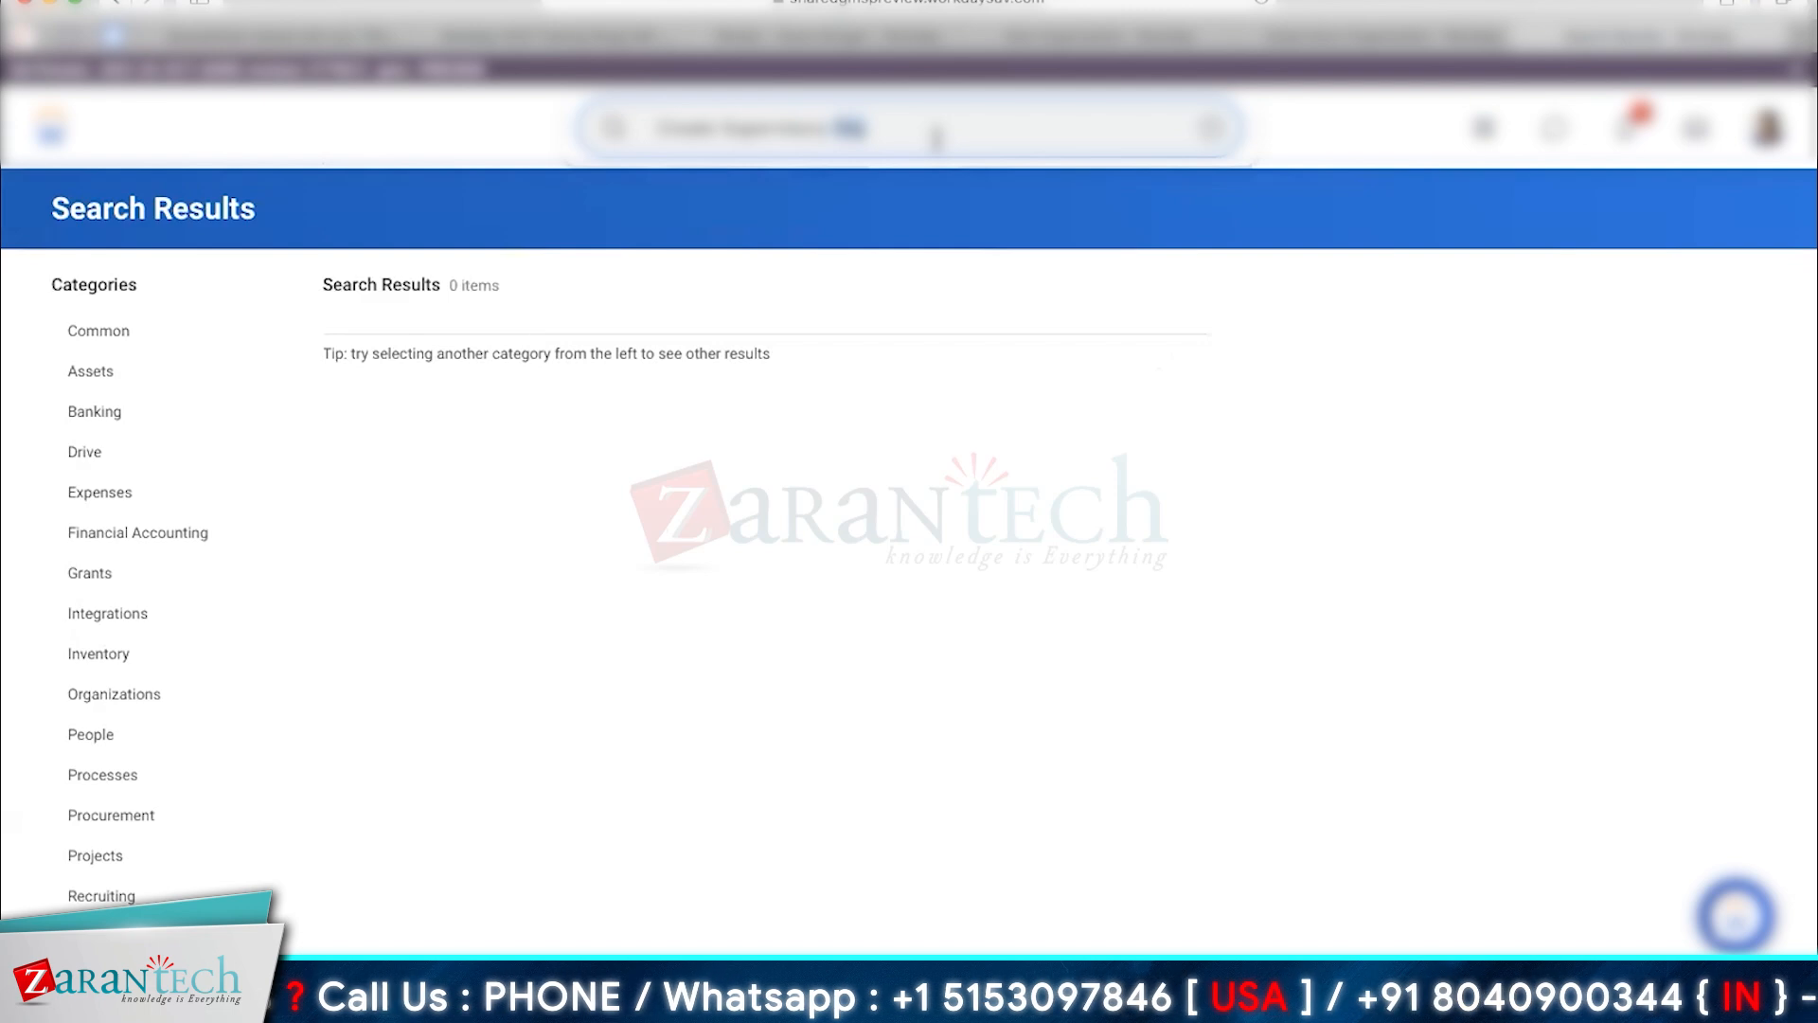
pyautogui.hotkey('alt', 'BackSpace')
pyautogui.hotkey('alt', 'BackSpace')
pyautogui.hotkey('alt', 'BackSpace')
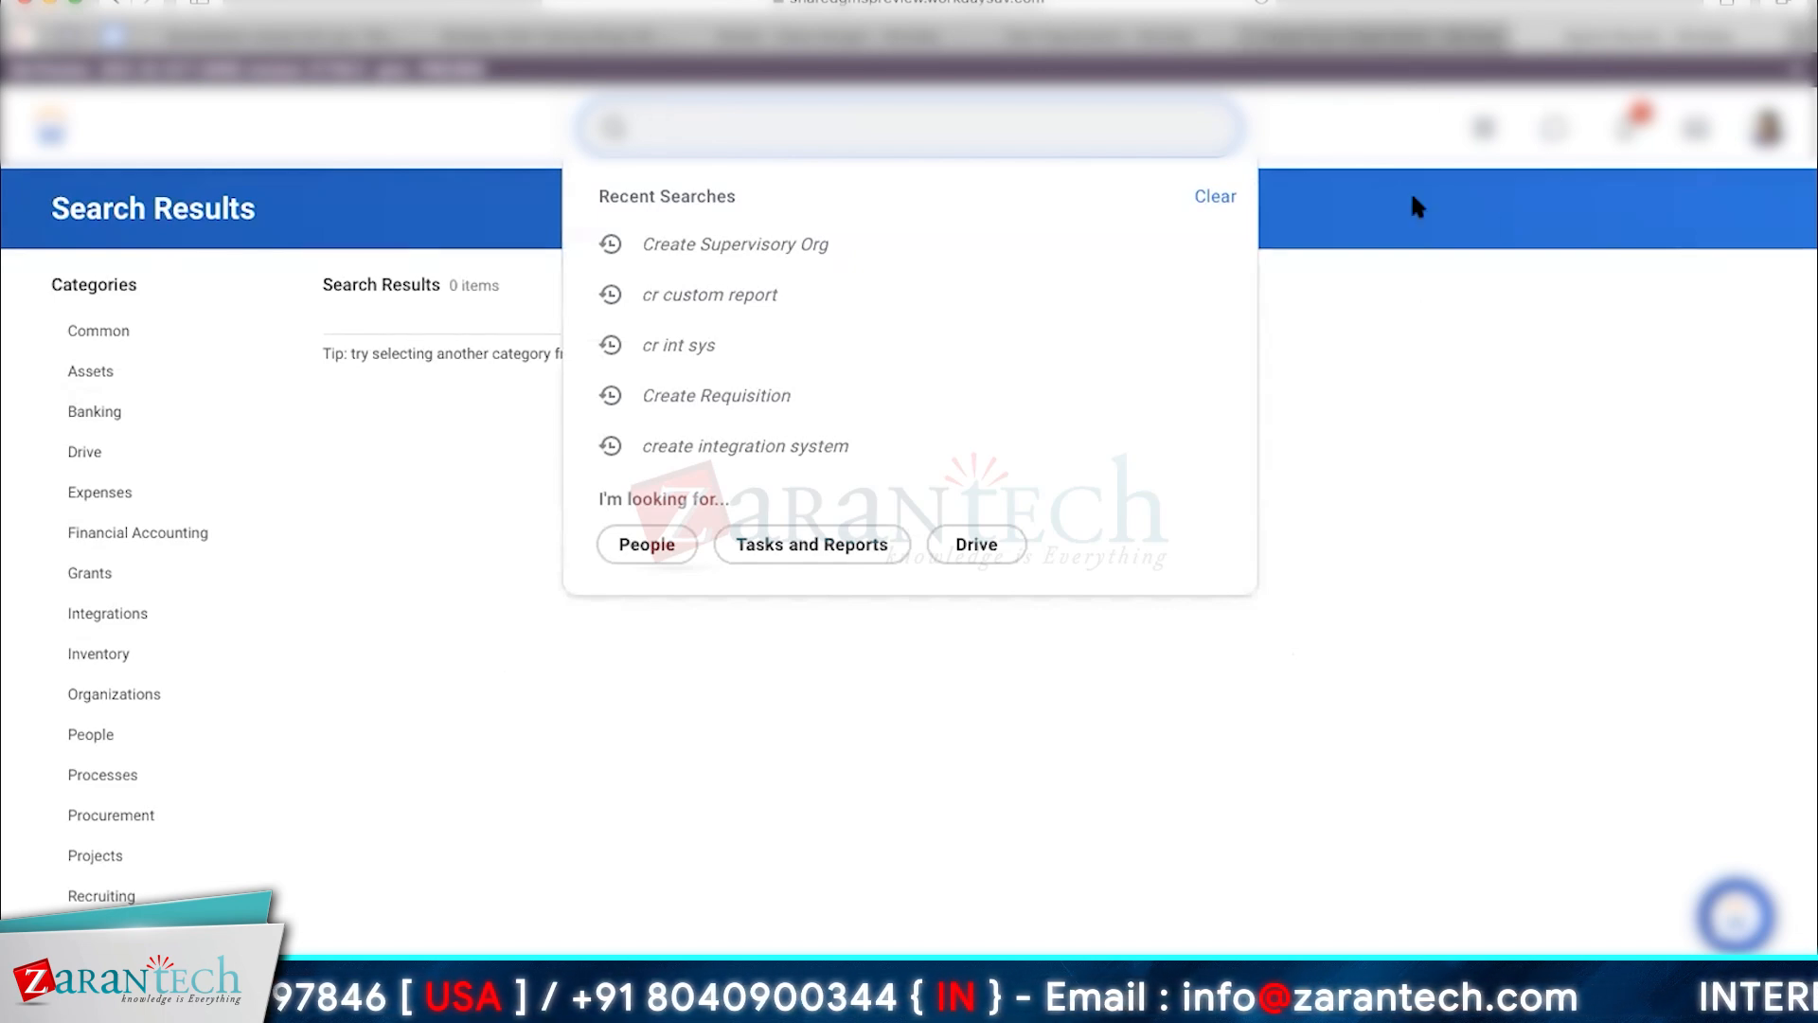
pyautogui.click(1437, 87)
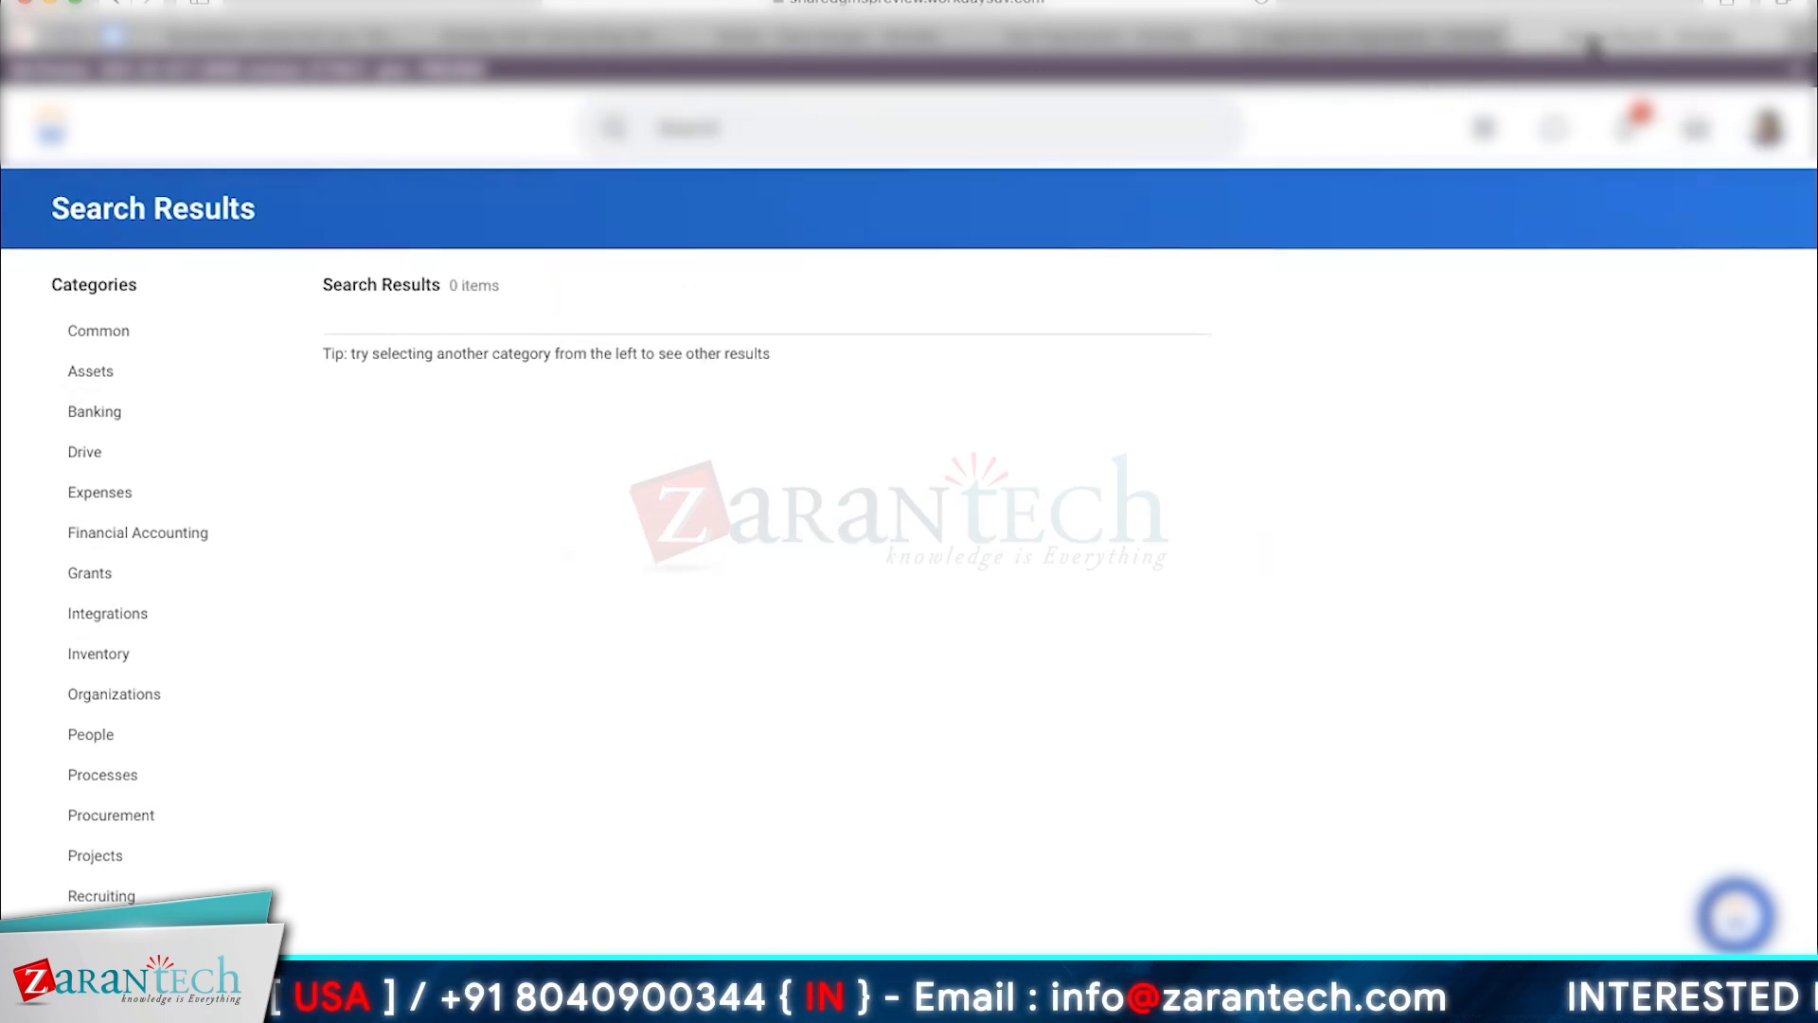
pyautogui.click(881, 42)
pyautogui.click(116, 4)
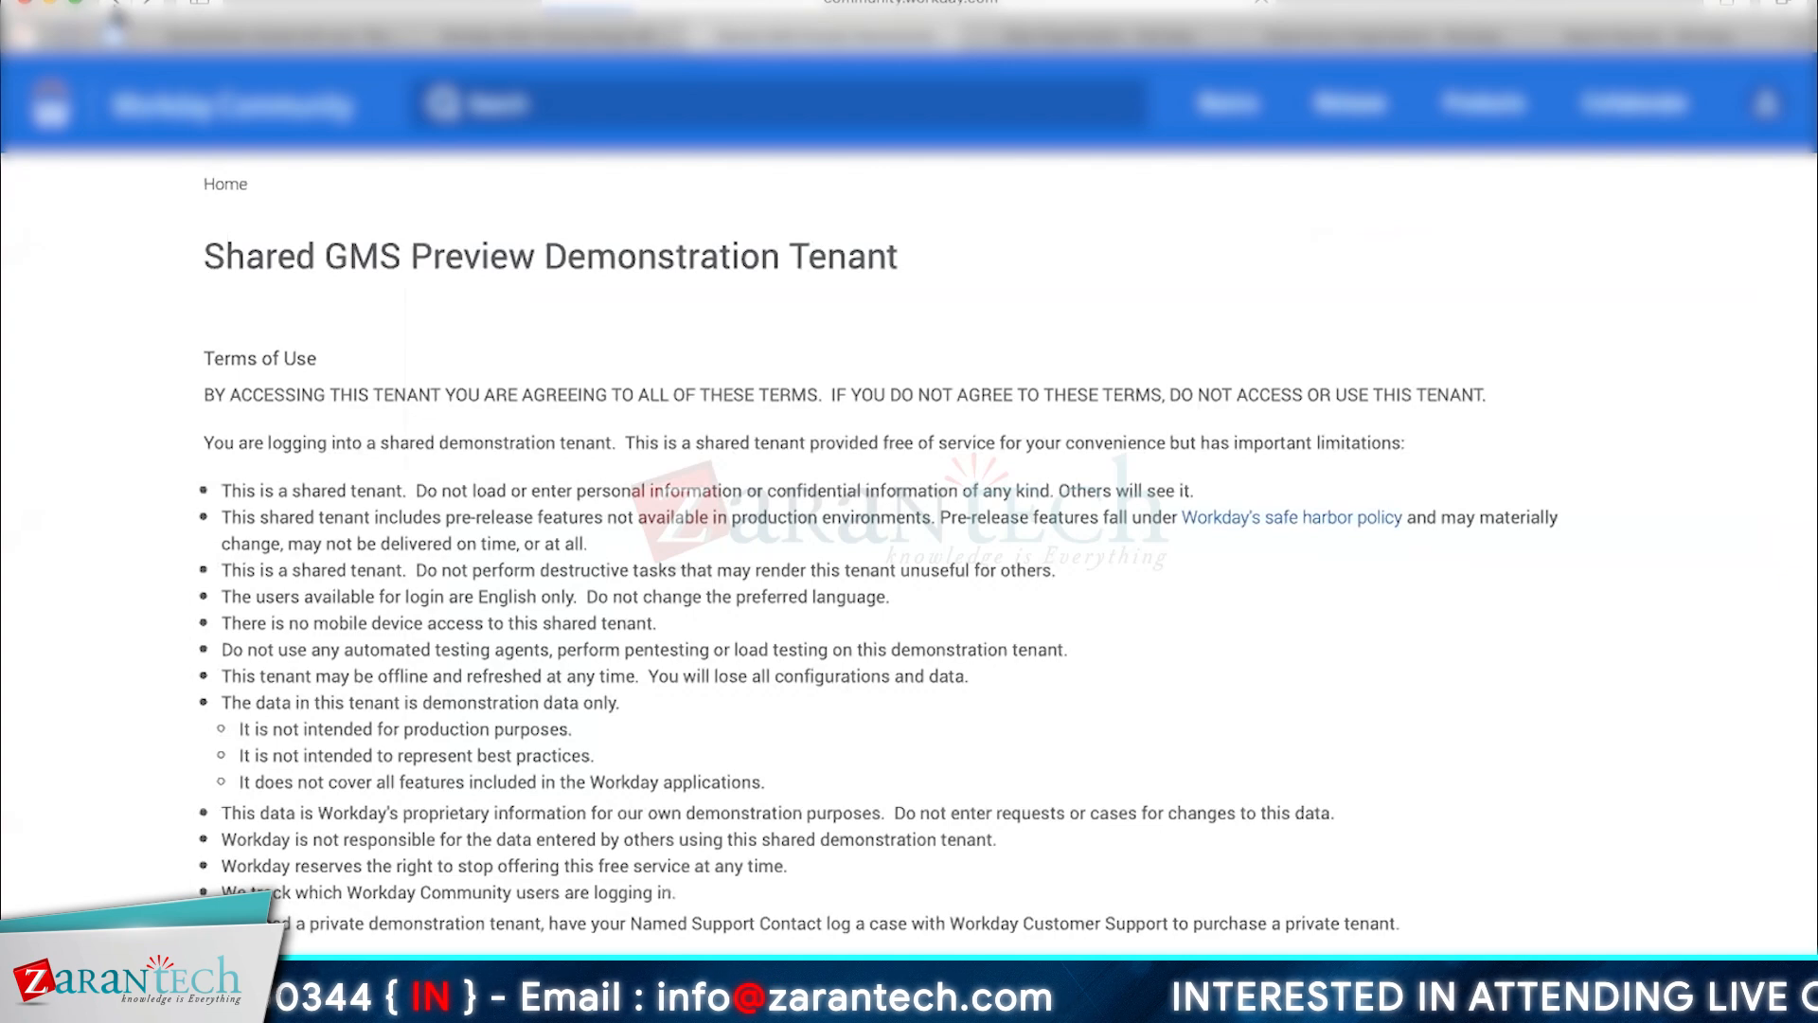
pyautogui.click(1042, 378)
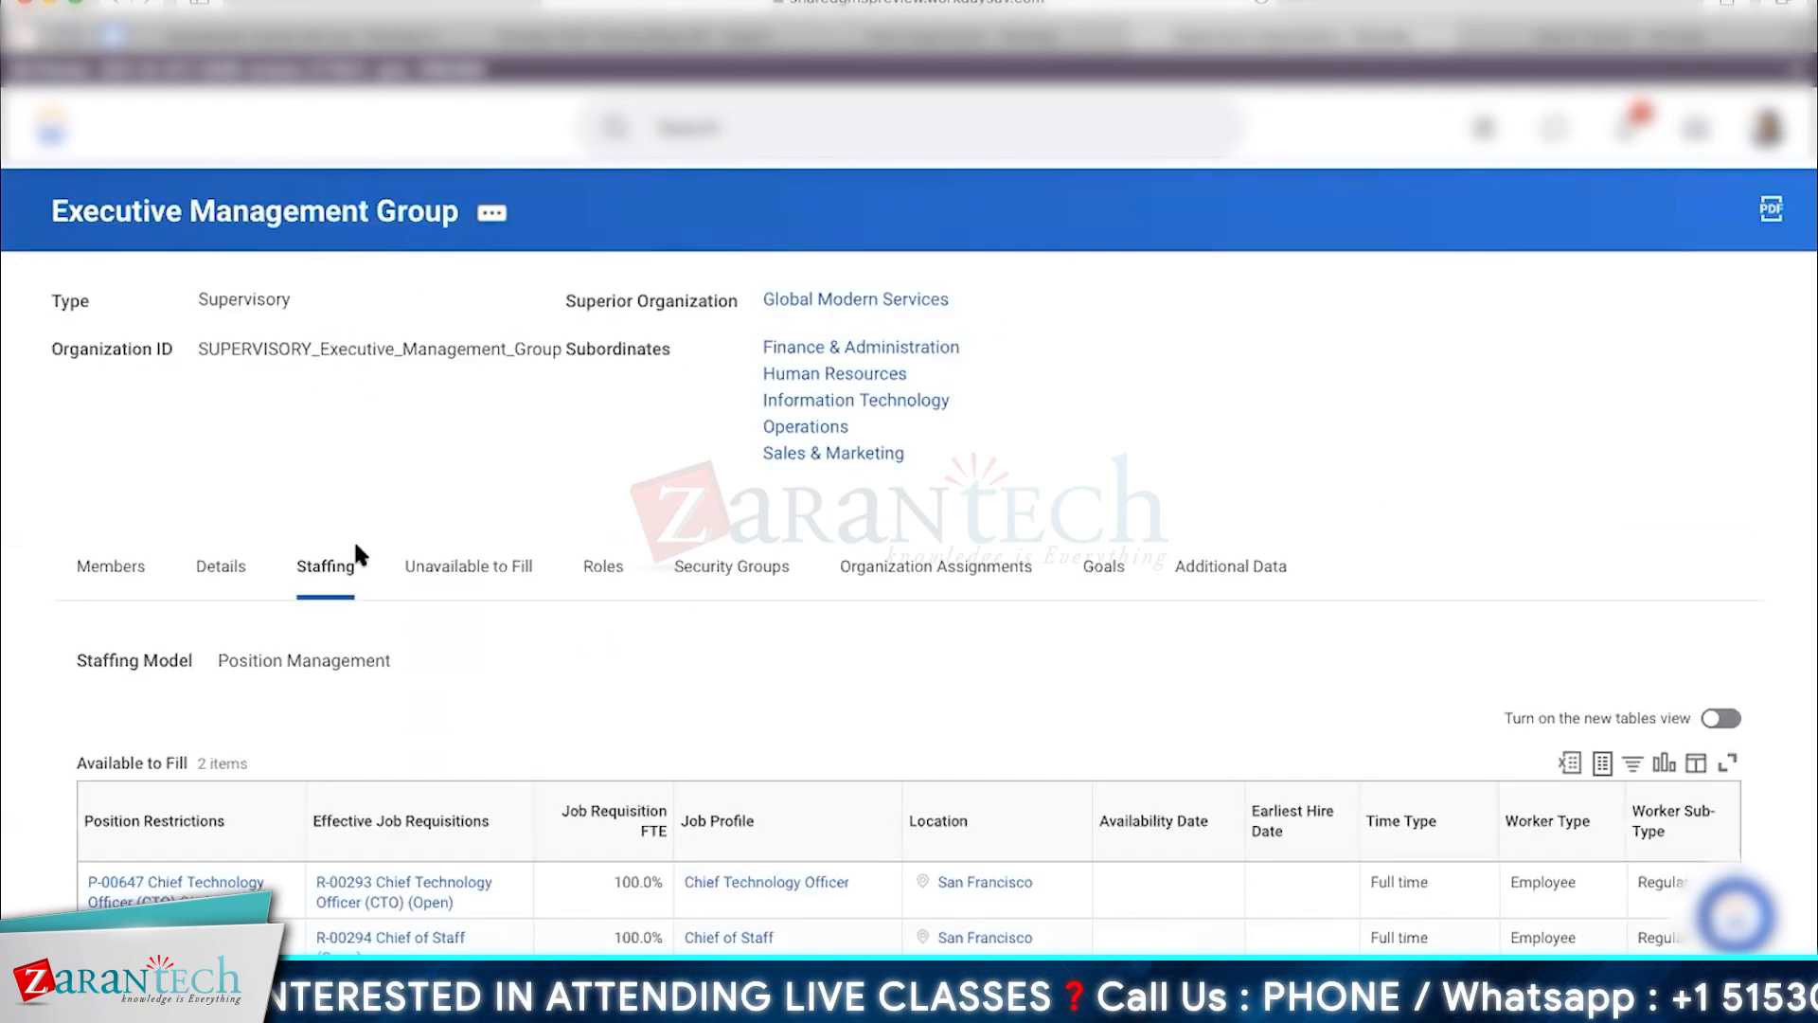
# Check the Executive Management Group's staffing model and look at the related actions of its Finance & Administration subordinate.
pyautogui.tripleClick(243, 656)
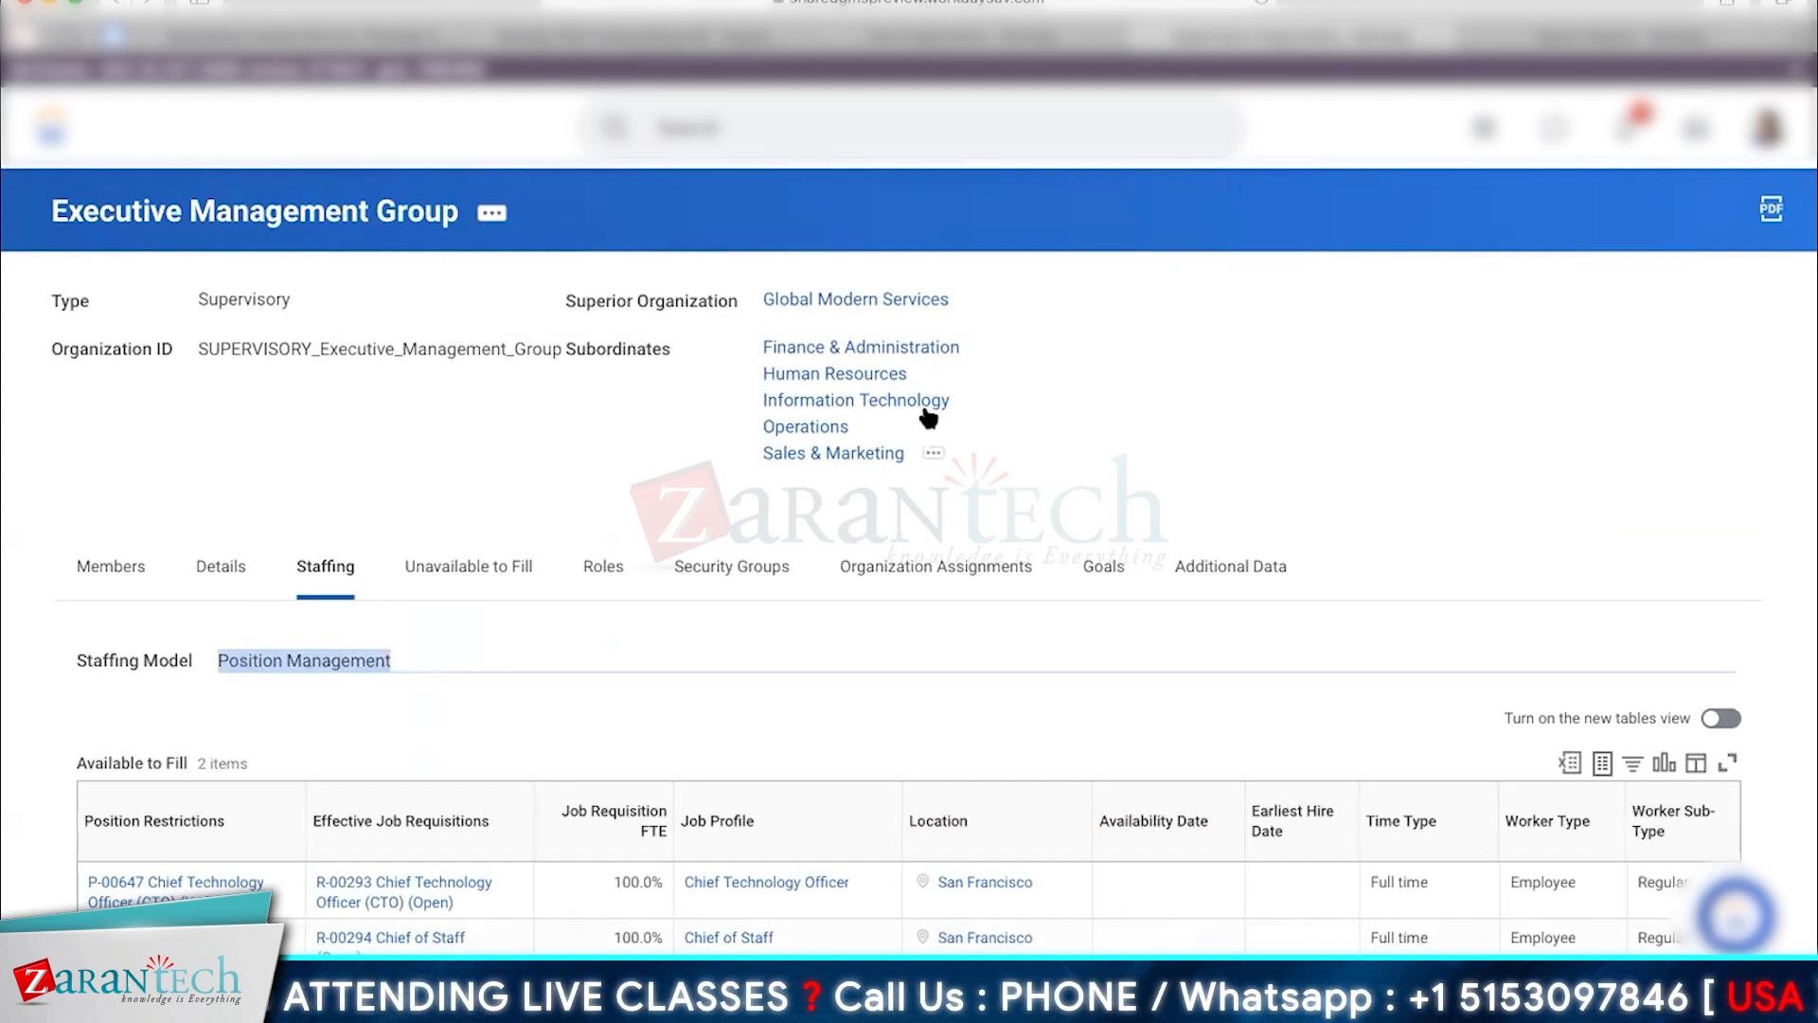
pyautogui.click(984, 350)
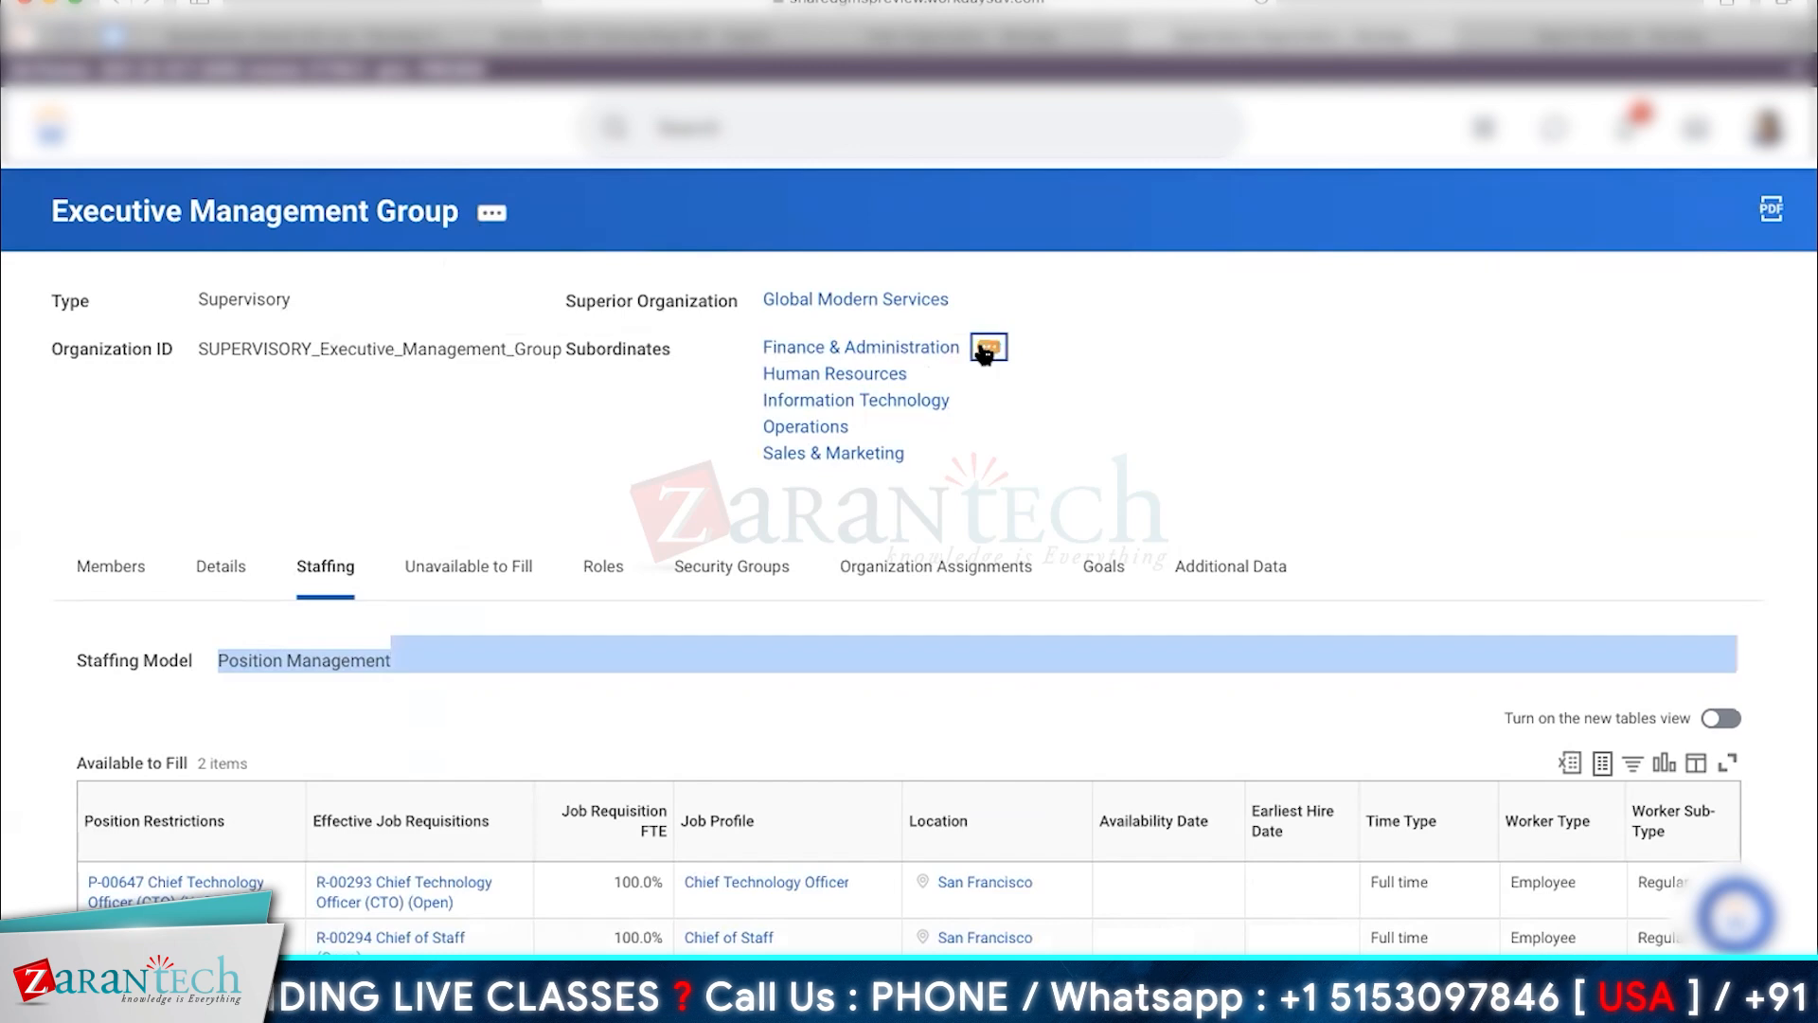
pyautogui.click(990, 348)
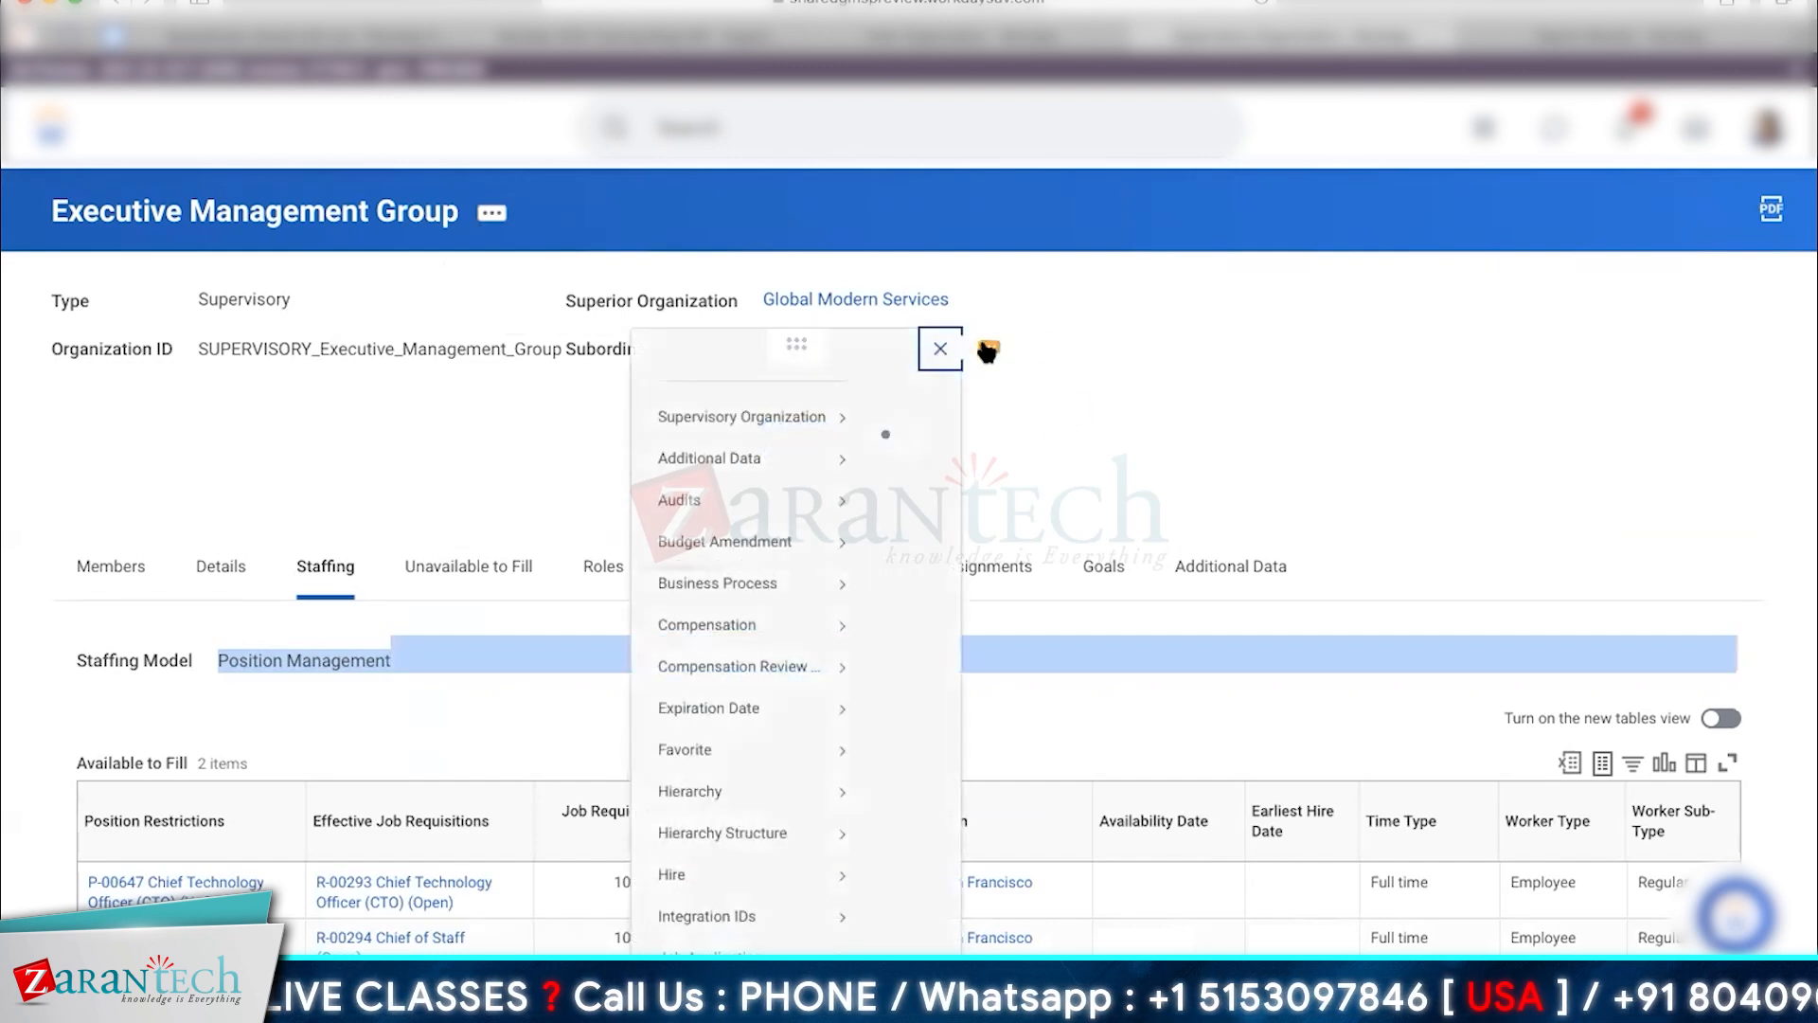
pyautogui.click(1236, 401)
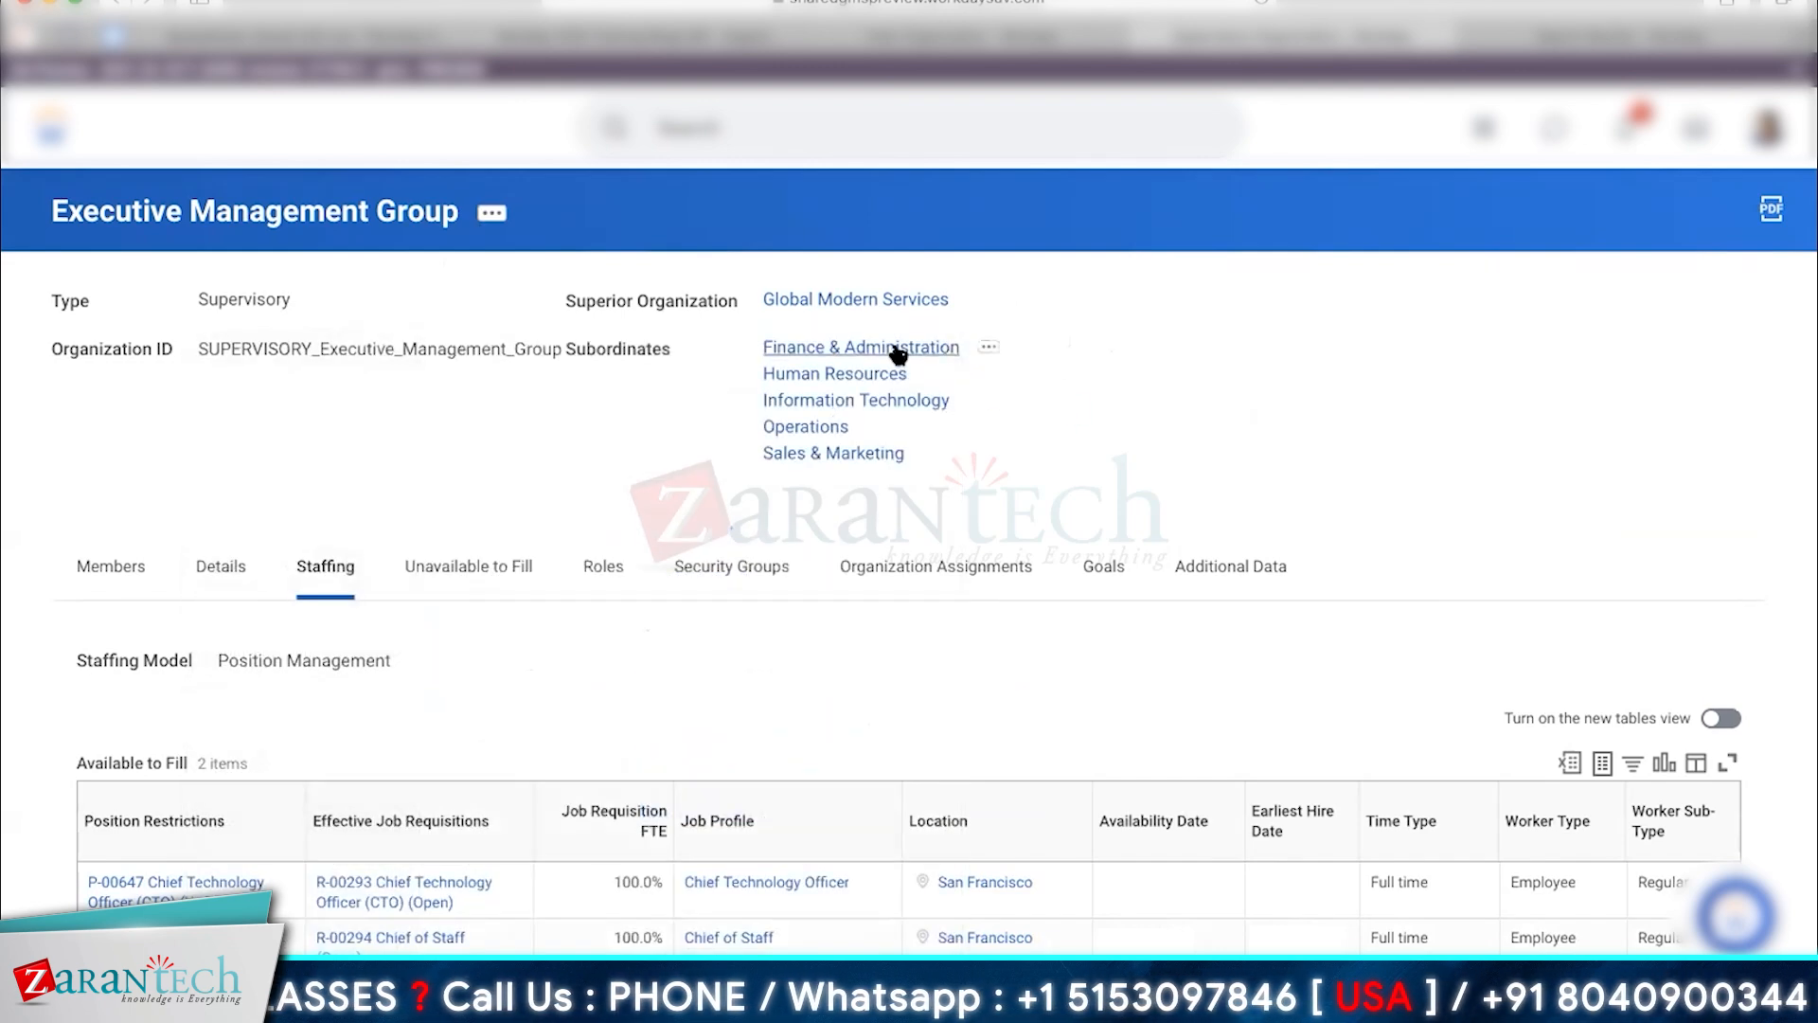
pyautogui.click(895, 348)
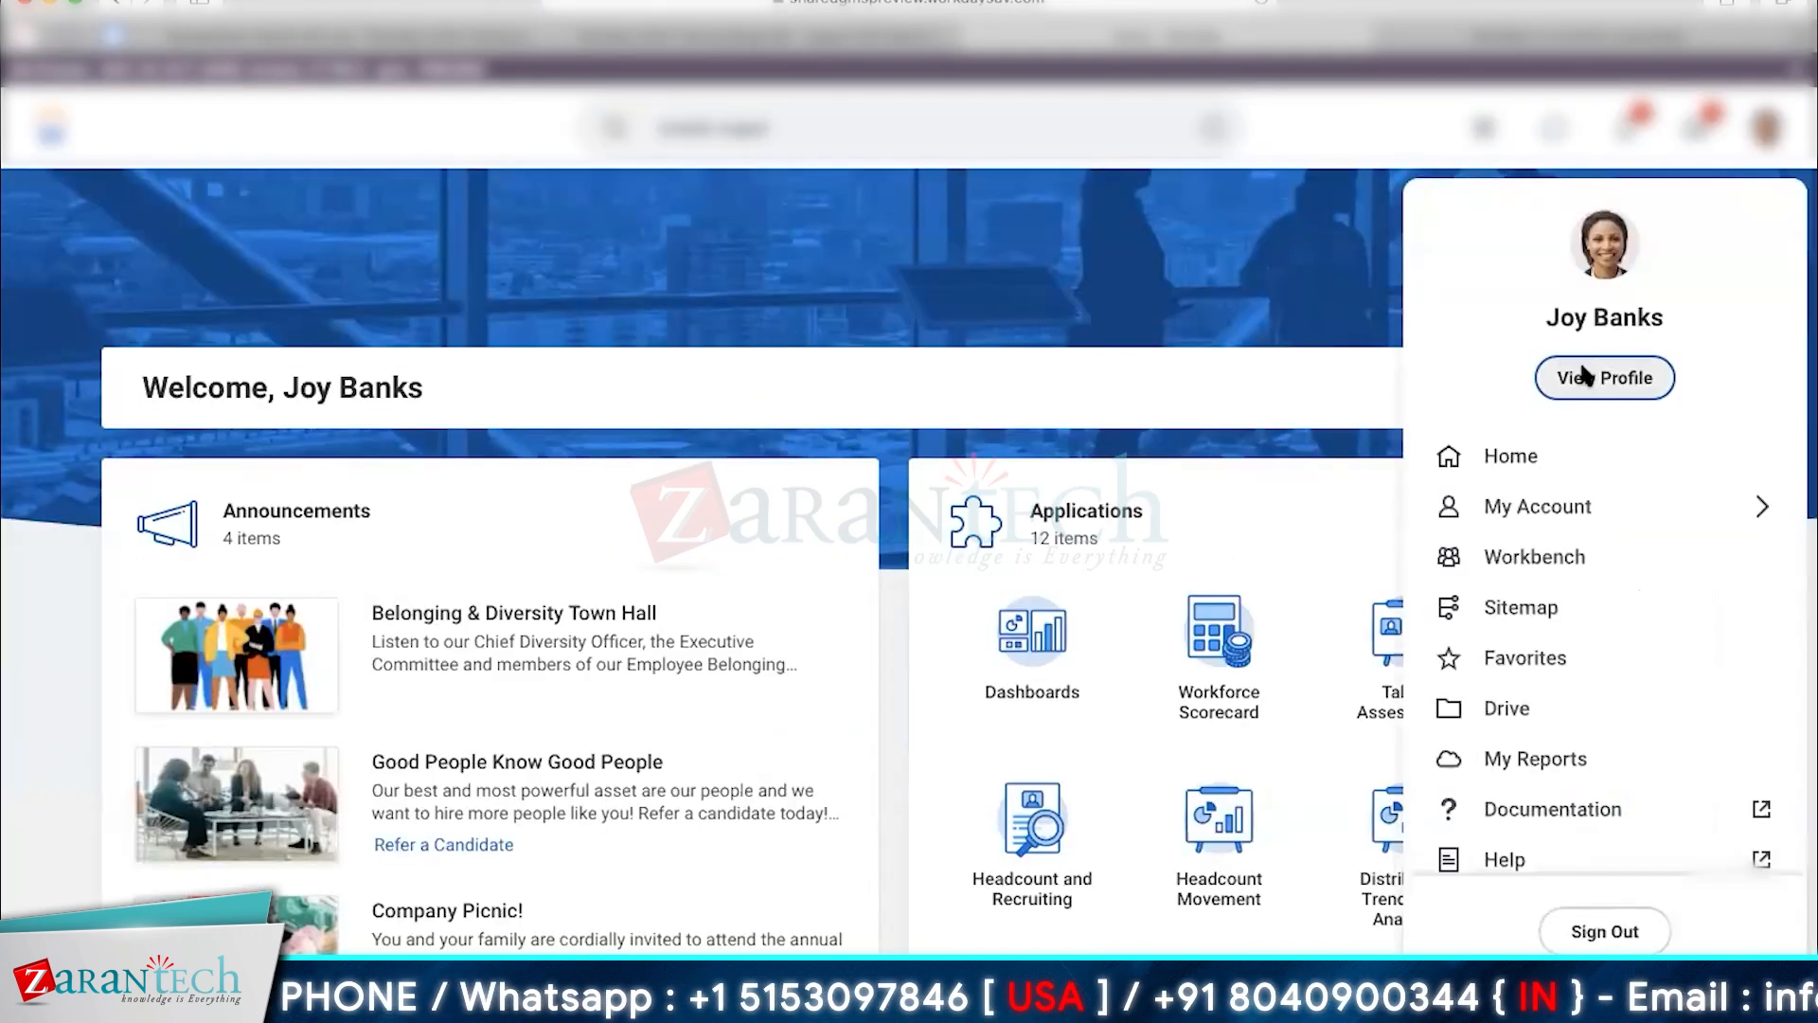
# Go from the signed-in worker's profile to the Human Resources organization and check its staffing model.
pyautogui.click(1584, 376)
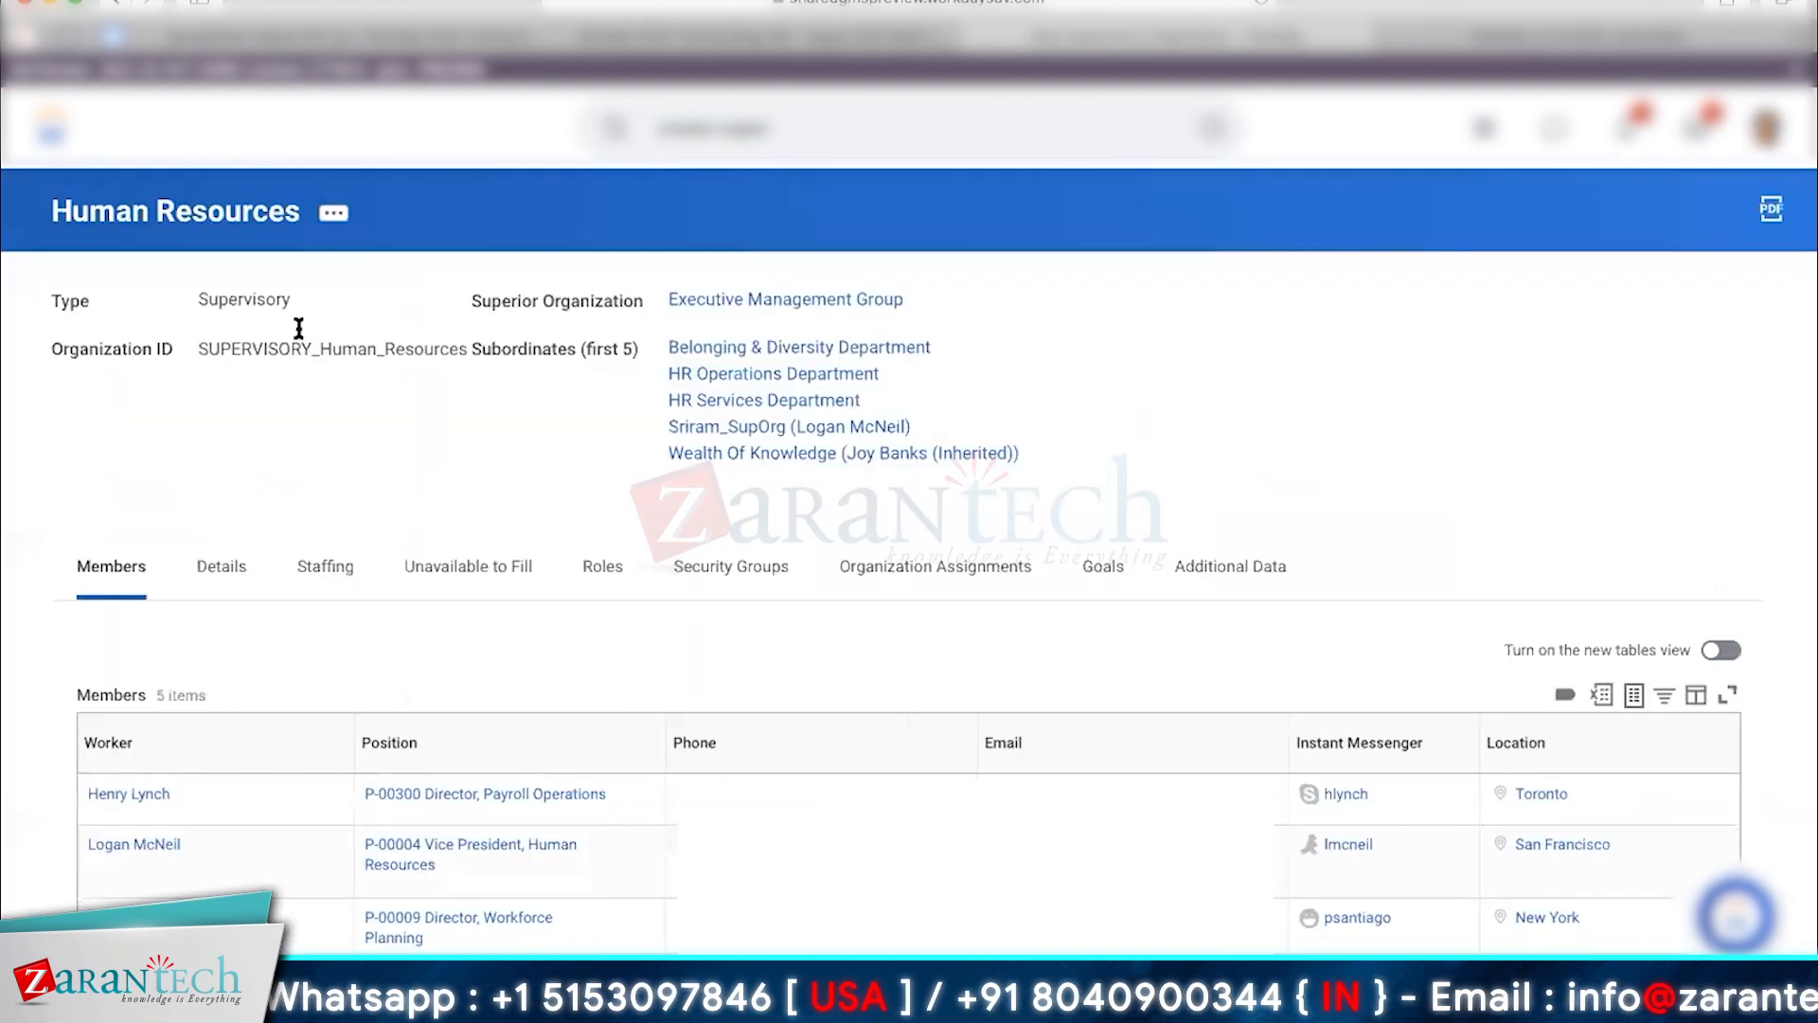
pyautogui.click(318, 582)
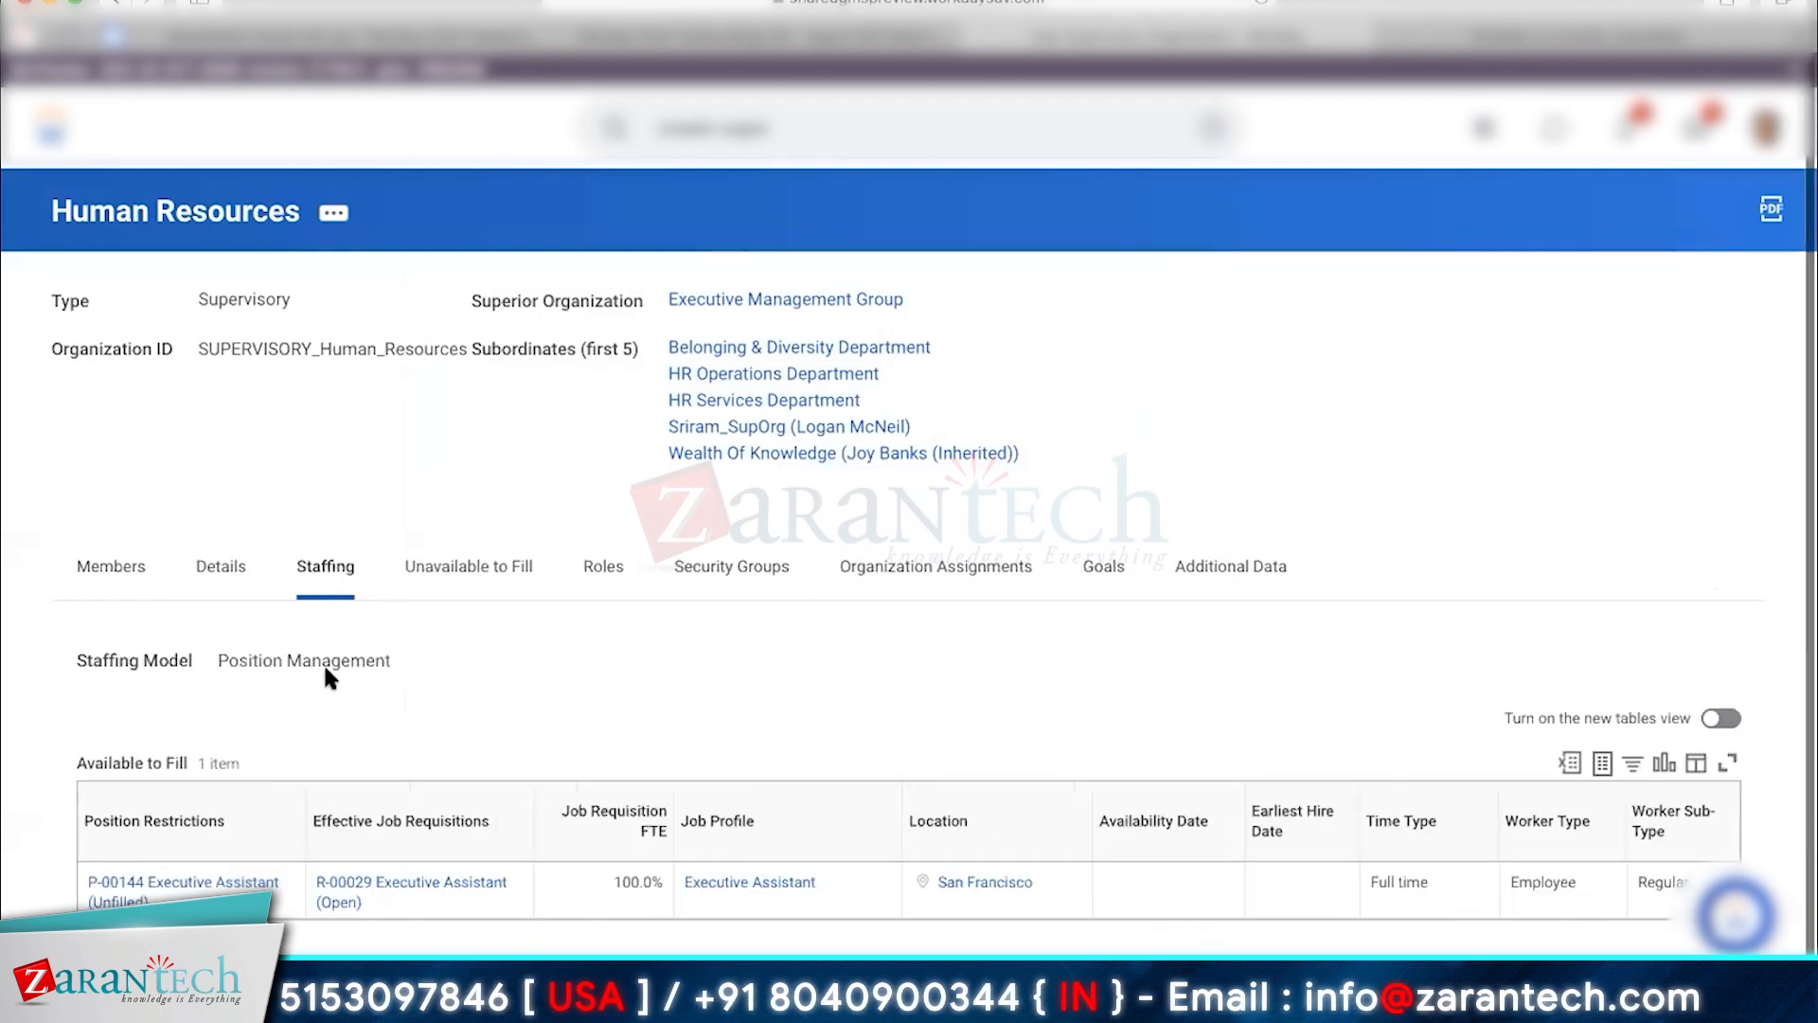
pyautogui.tripleClick(324, 658)
pyautogui.click(778, 682)
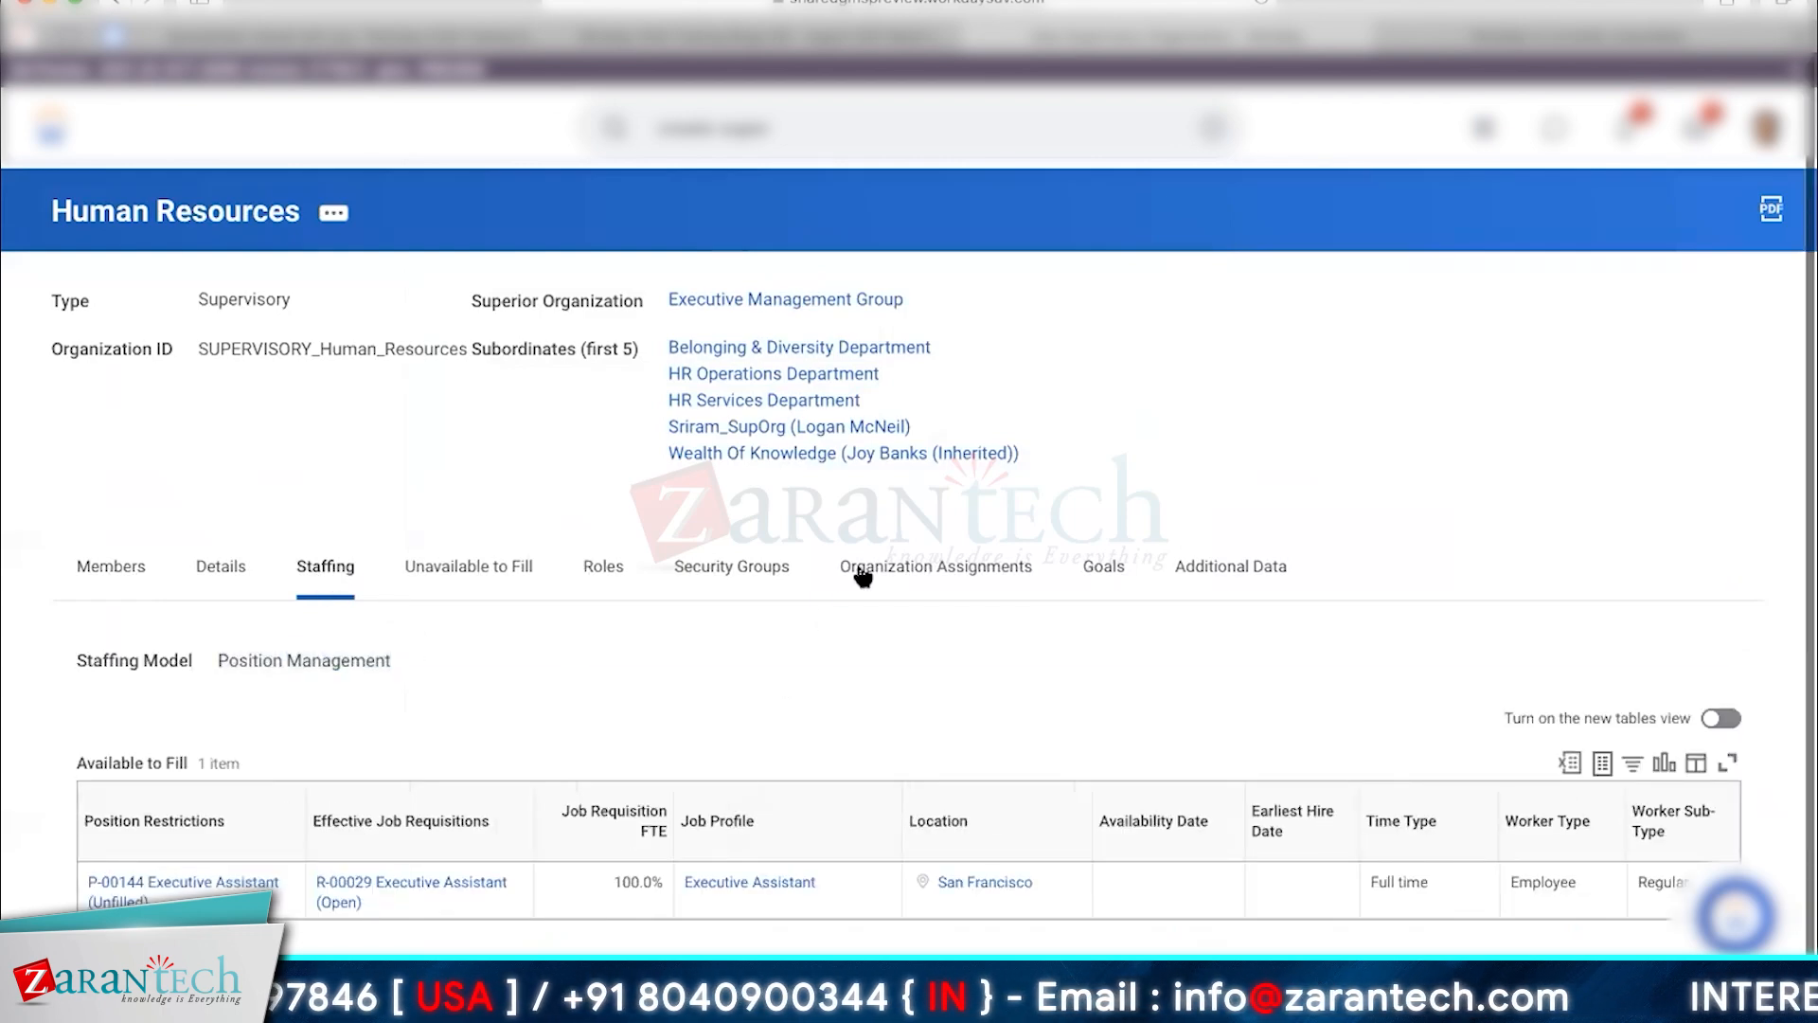
# View the HR Operations Department under Human Resources and look through its related actions and organization preview.
pyautogui.moveTo(782, 358)
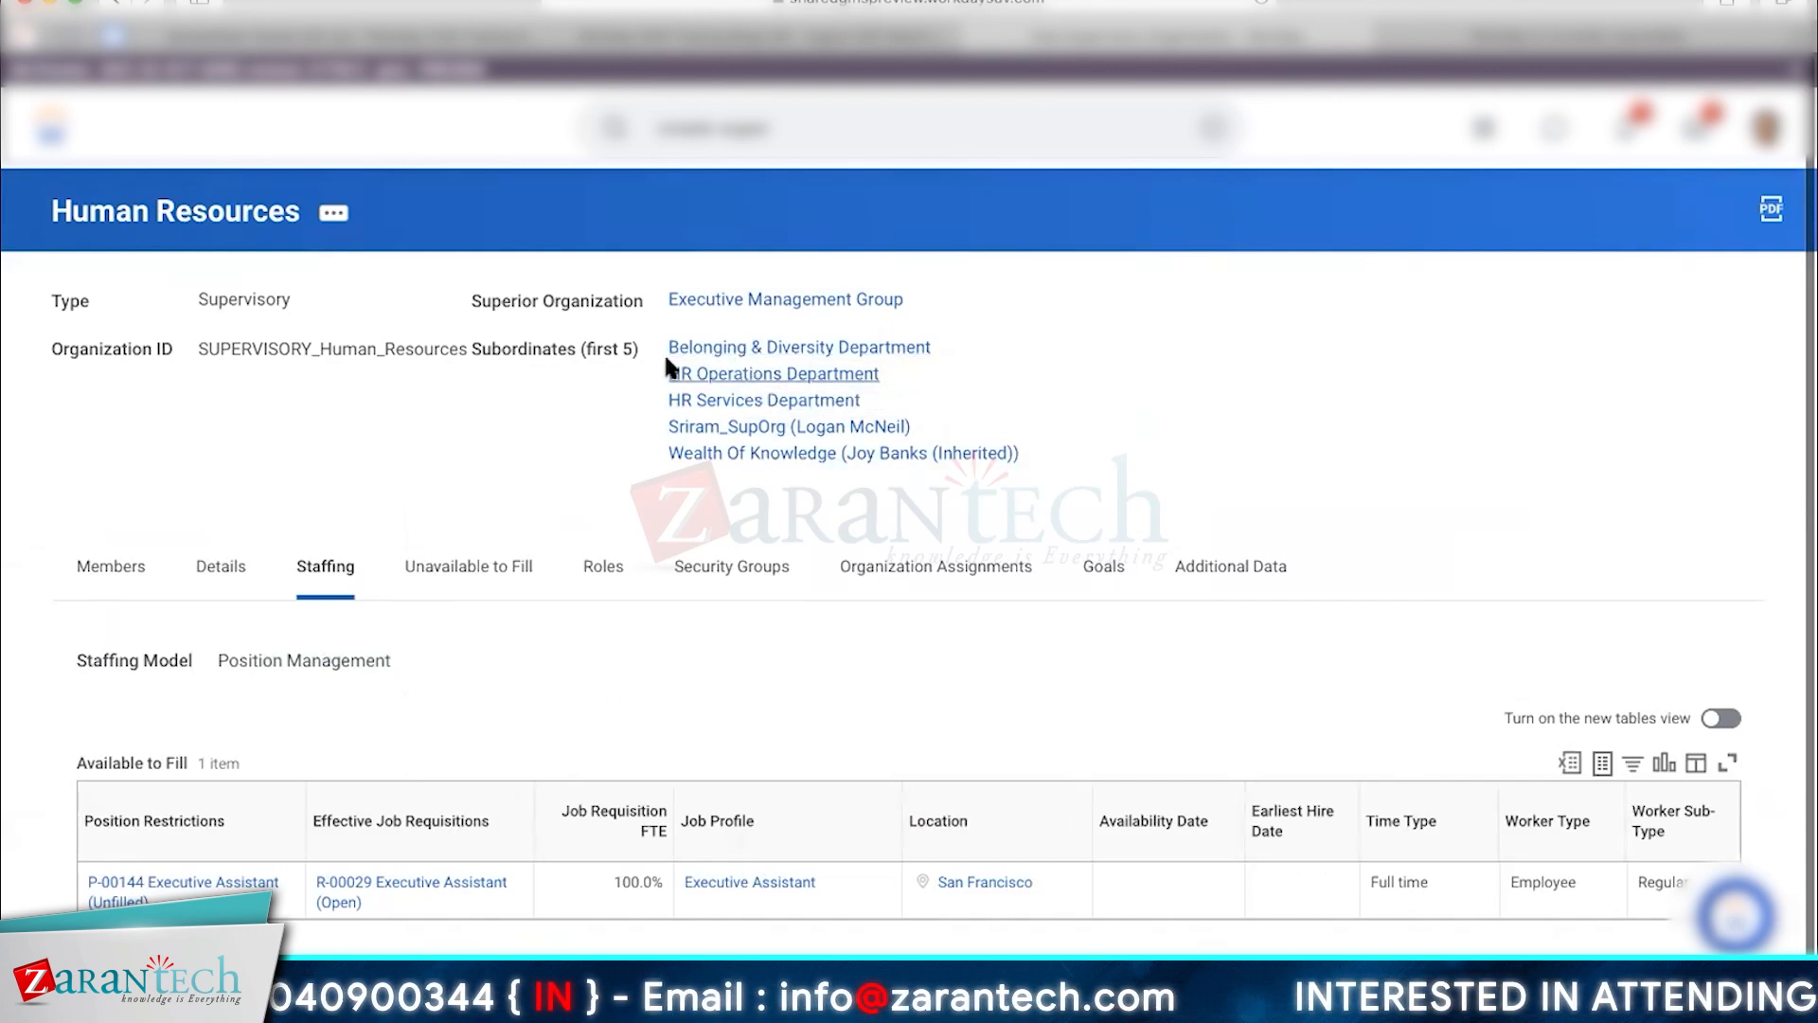
pyautogui.click(762, 374)
pyautogui.click(451, 212)
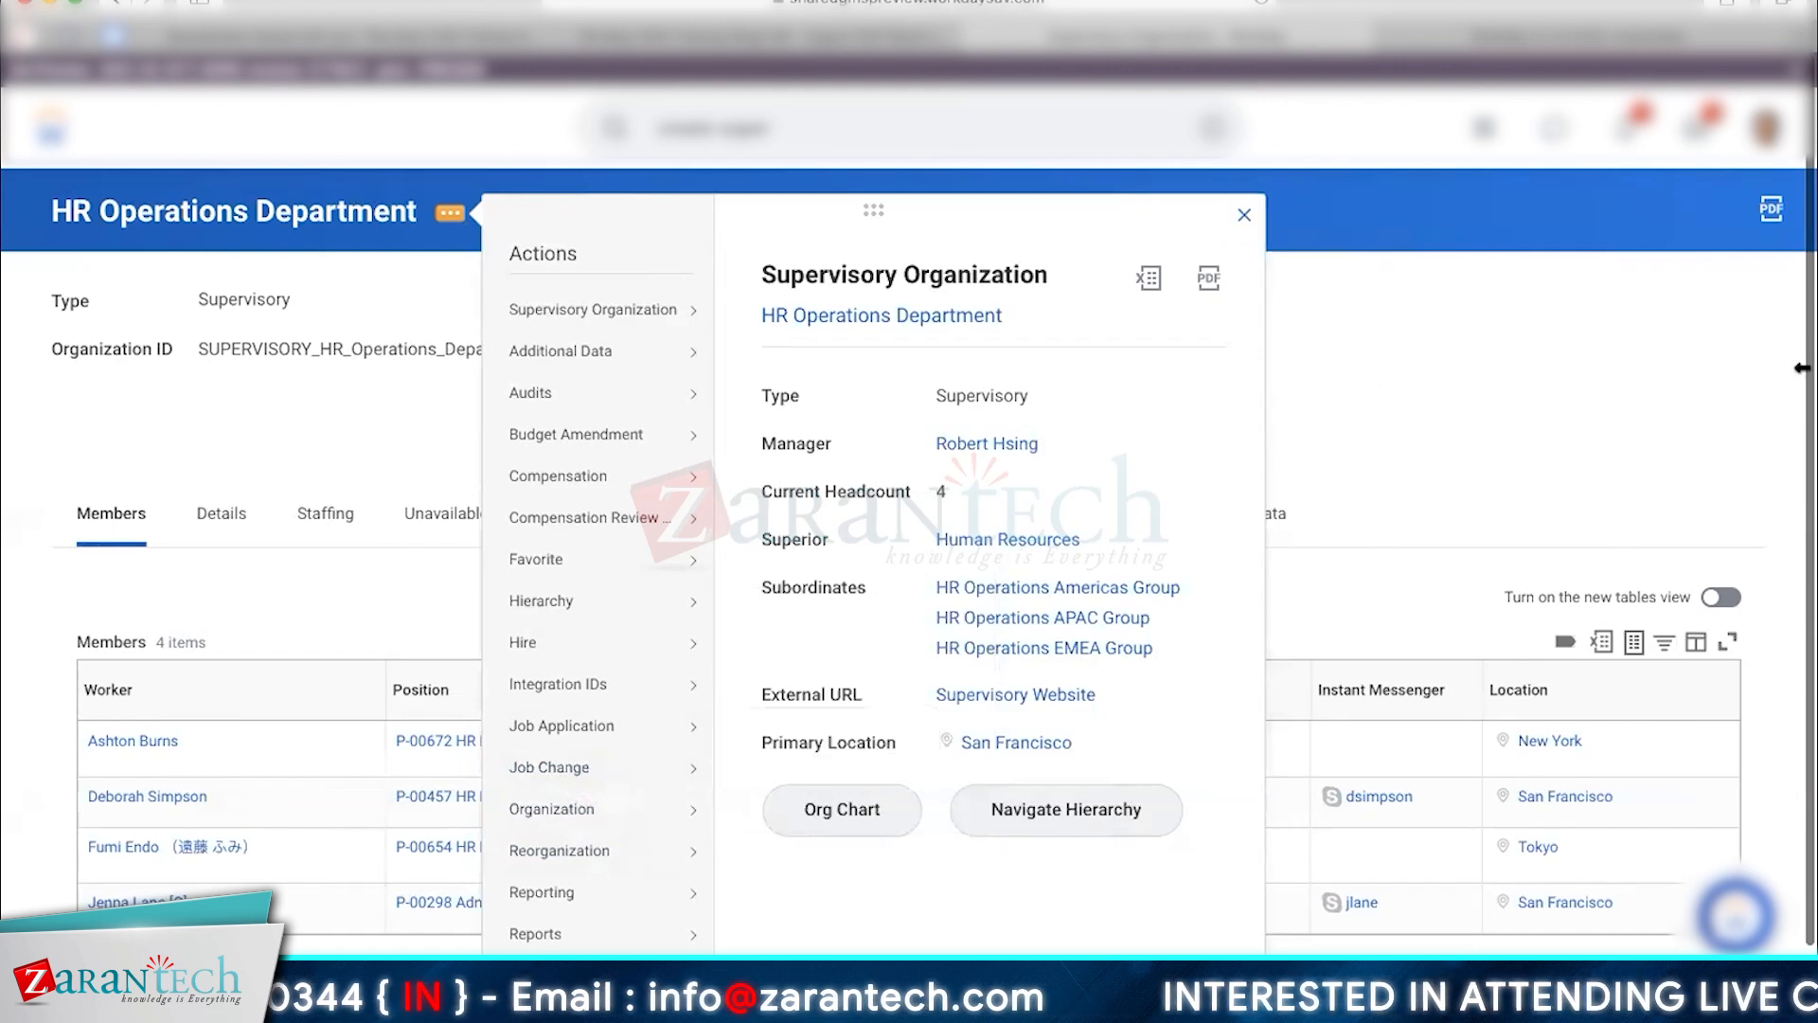
pyautogui.click(1498, 428)
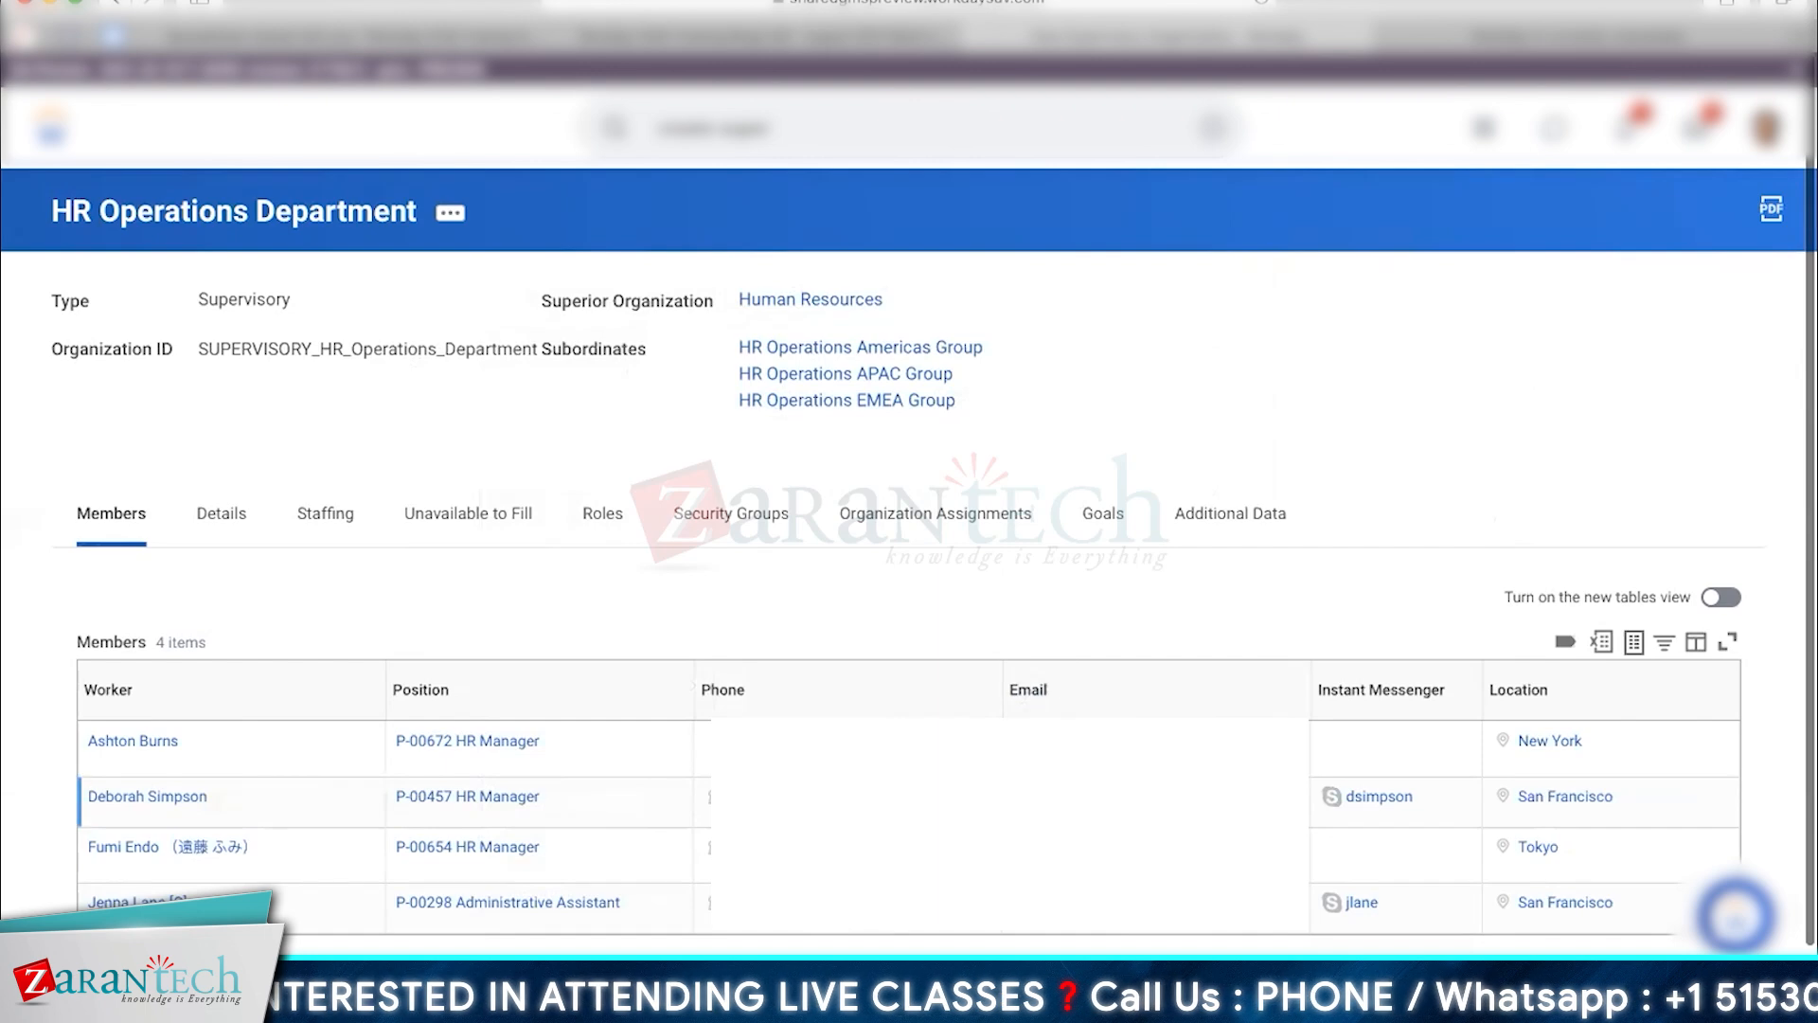
pyautogui.click(57, 156)
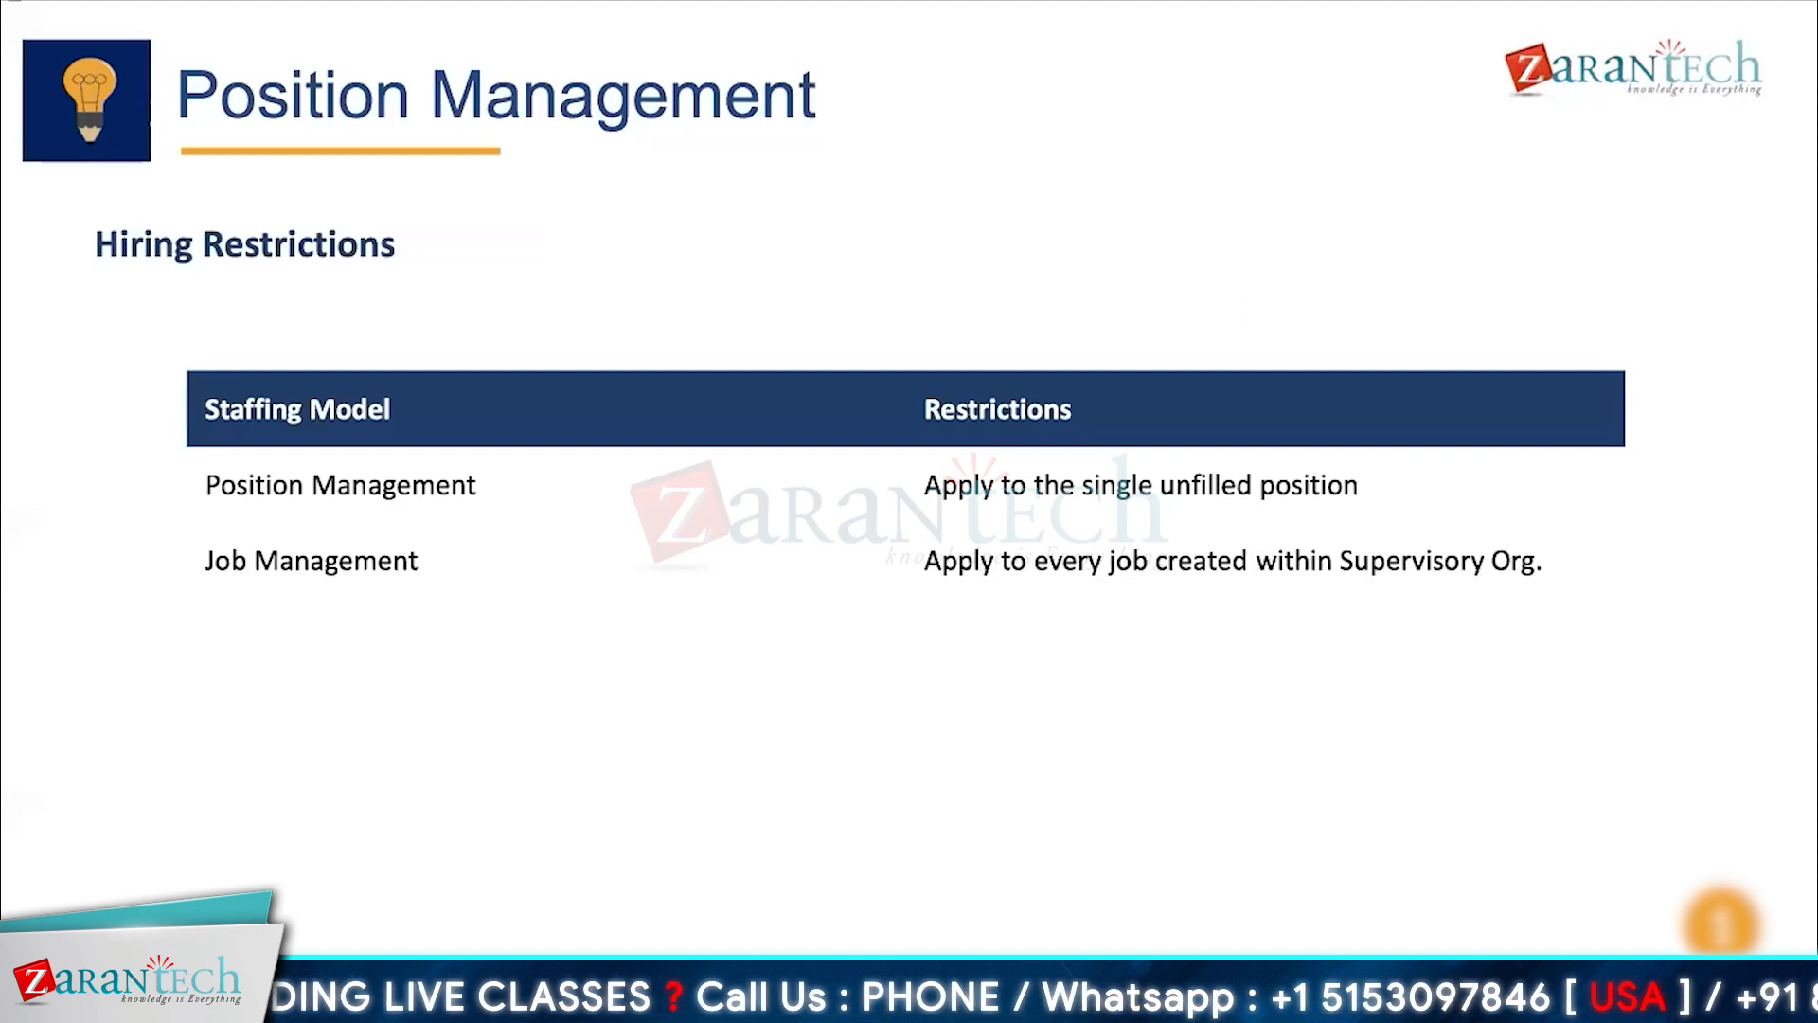
pyautogui.press('Right')
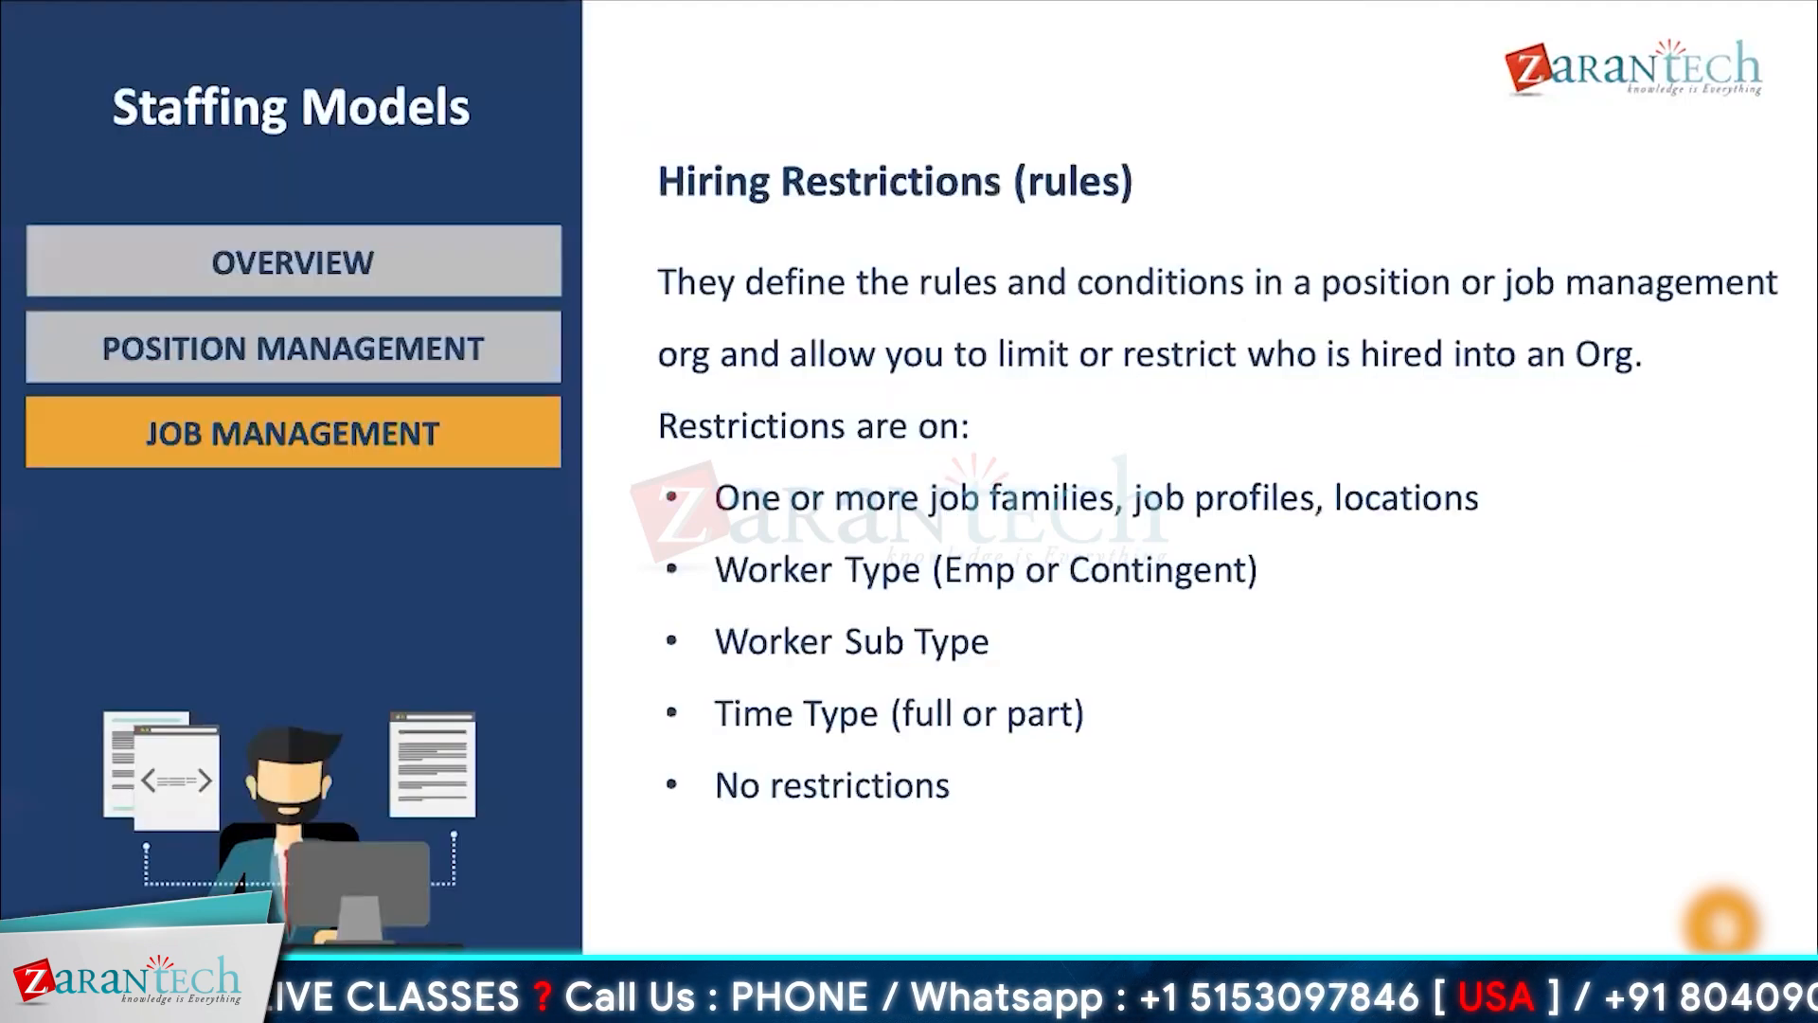
pyautogui.press('Right')
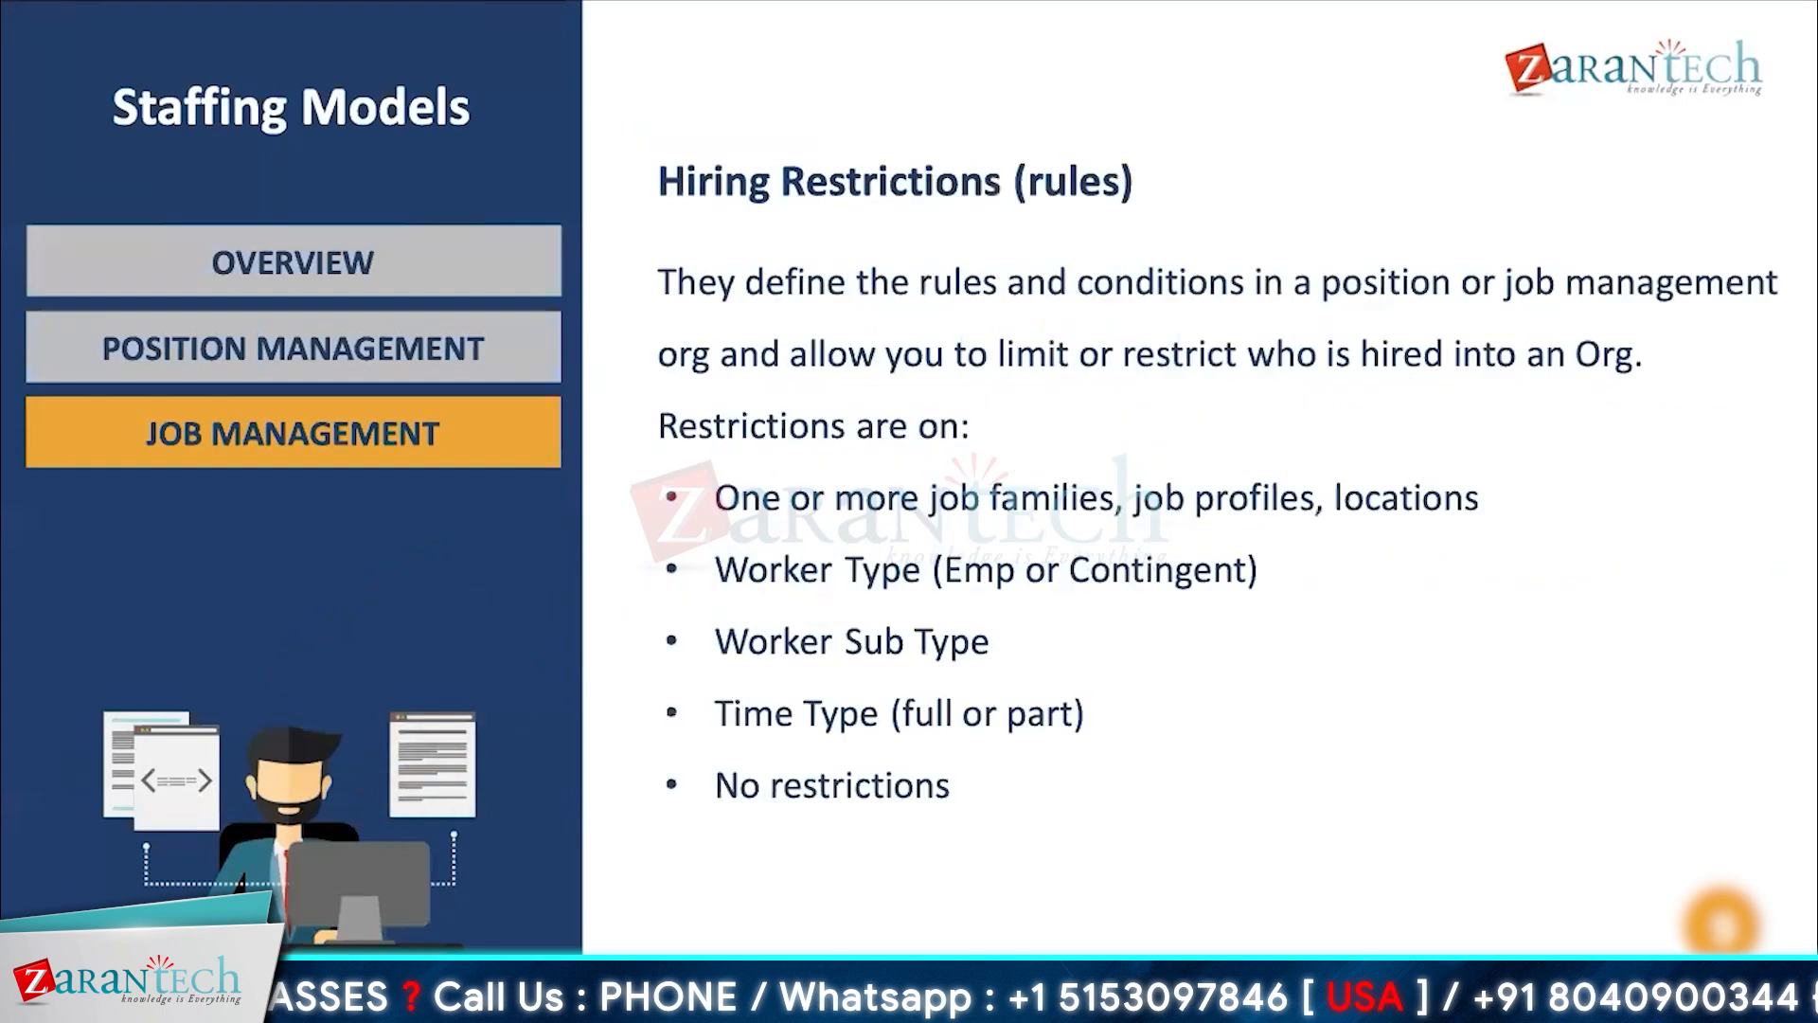
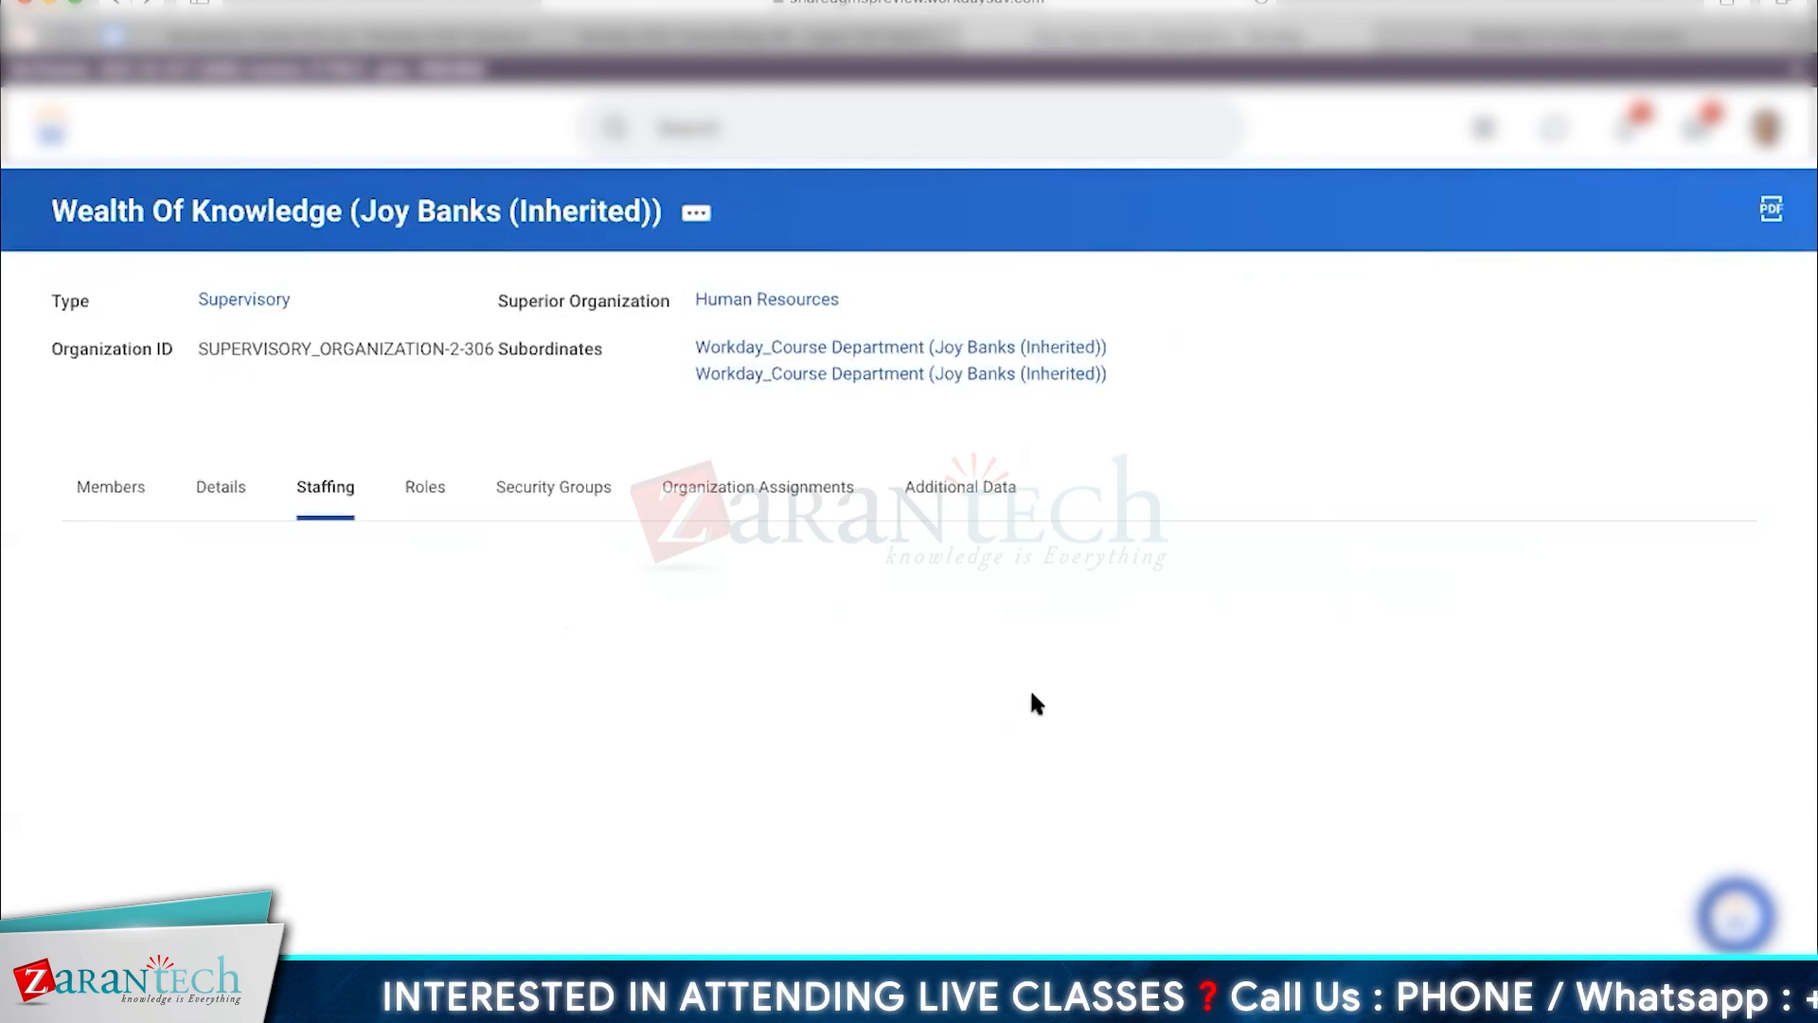
# Go from the Wealth Of Knowledge organization to its first Workday_Course Department subordinate and check that department's staffing model.
pyautogui.click(698, 215)
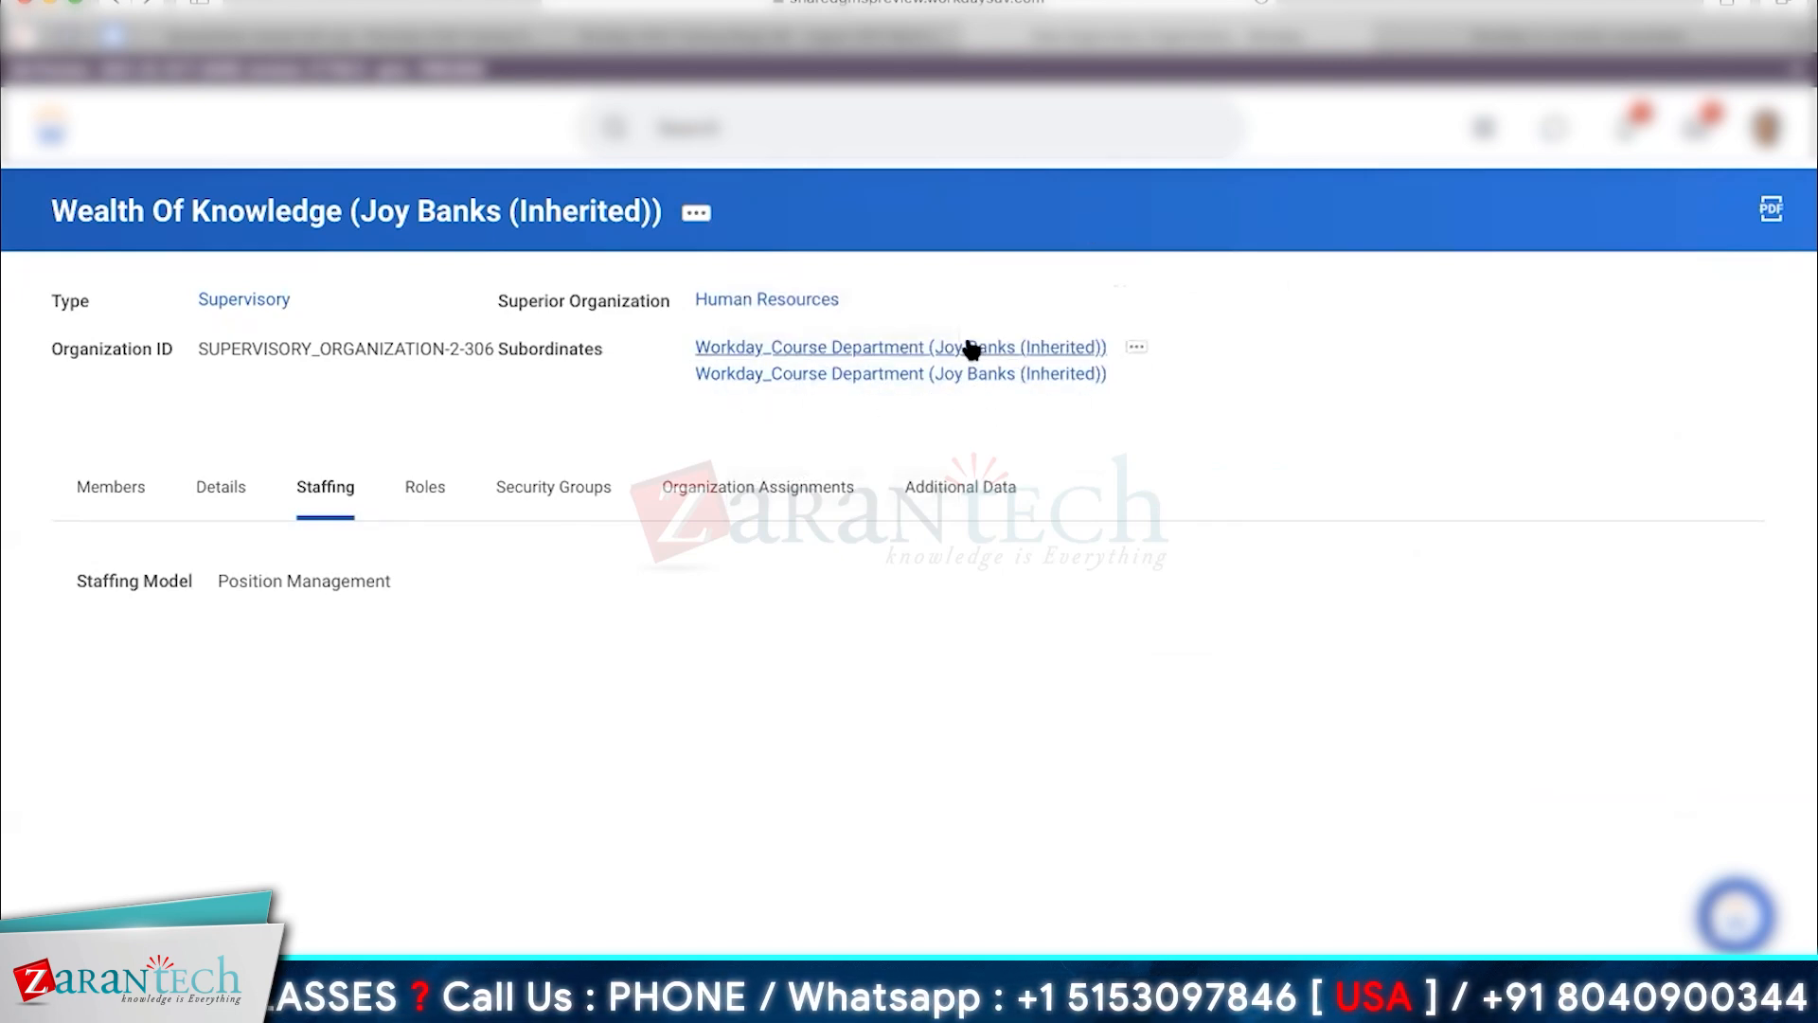
pyautogui.click(792, 519)
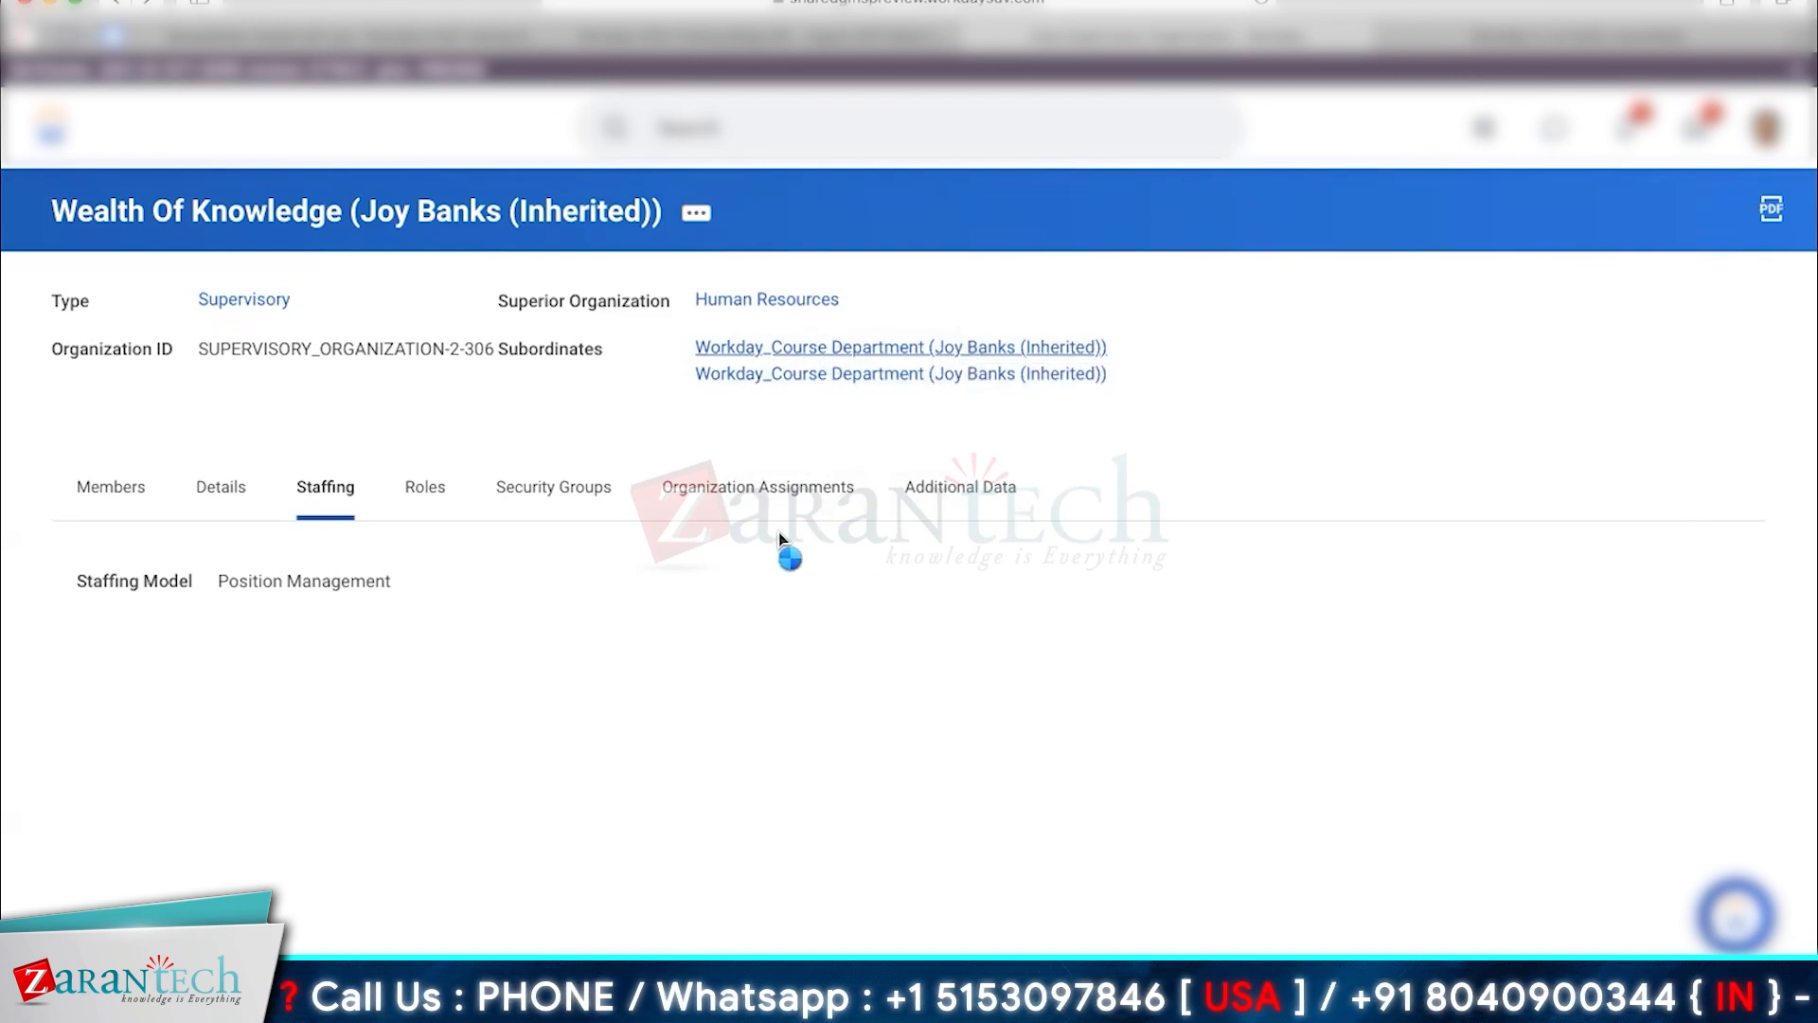
pyautogui.click(318, 481)
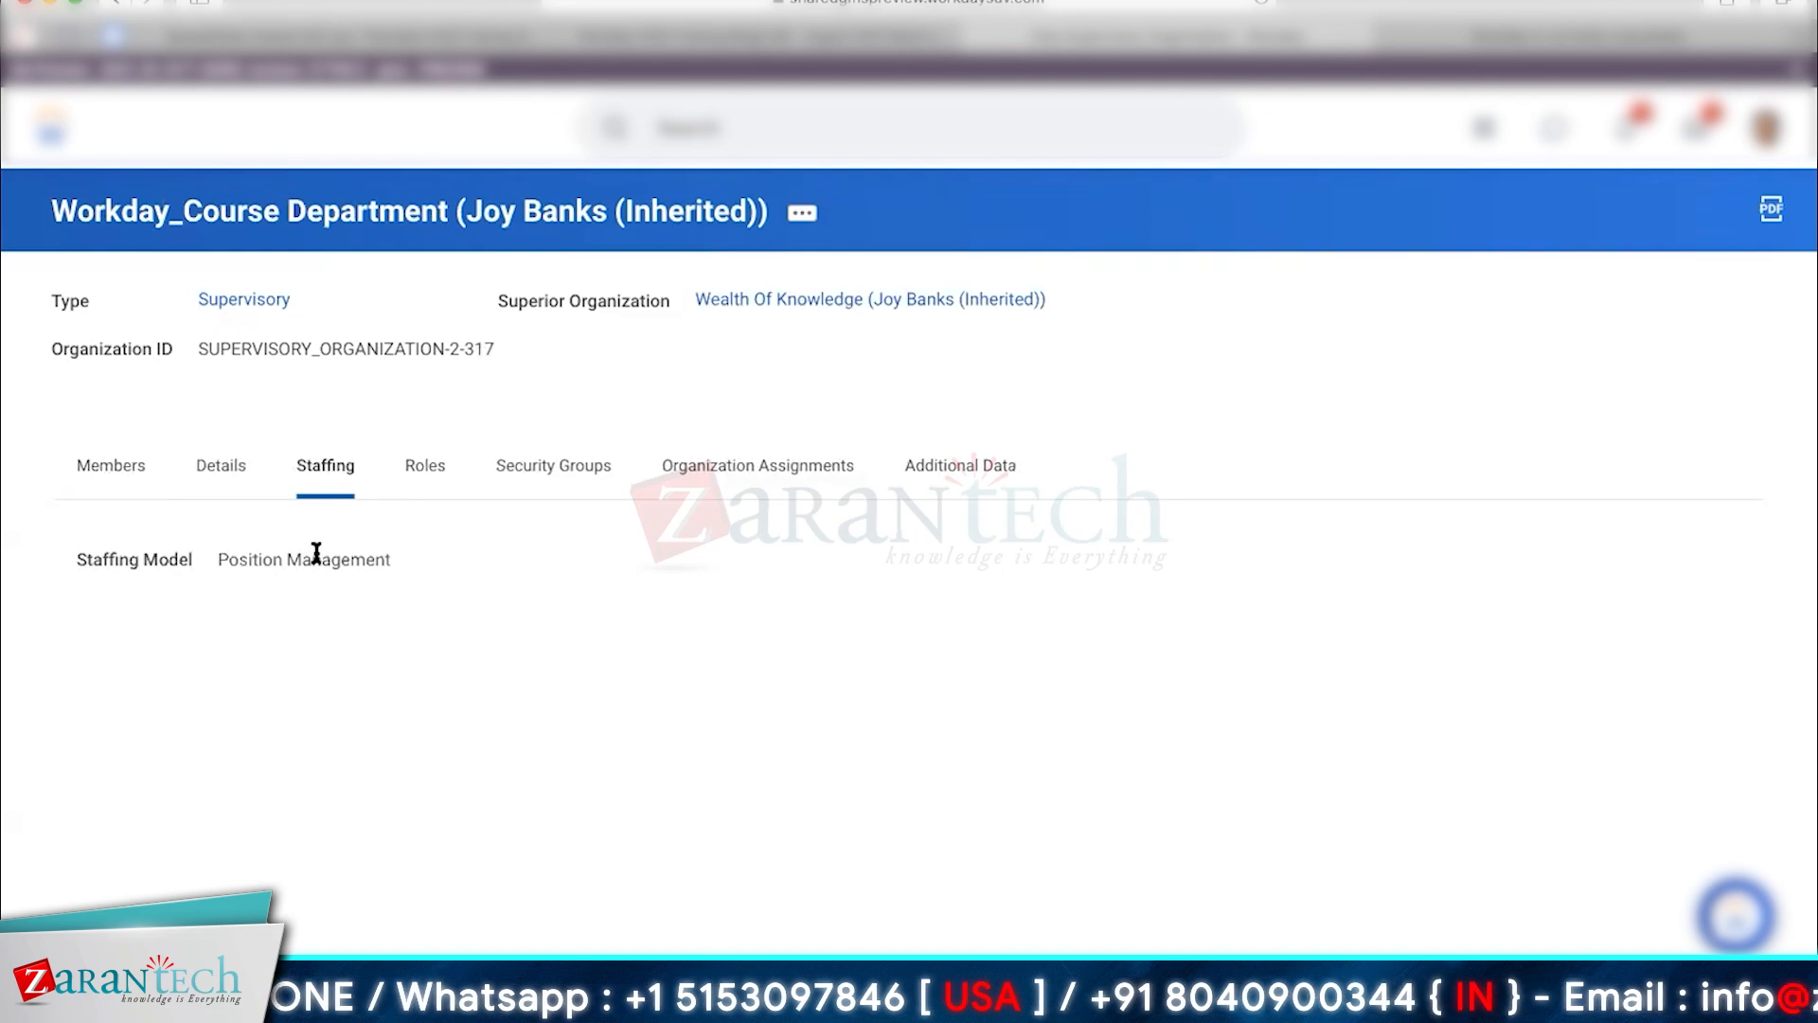
pyautogui.tripleClick(319, 561)
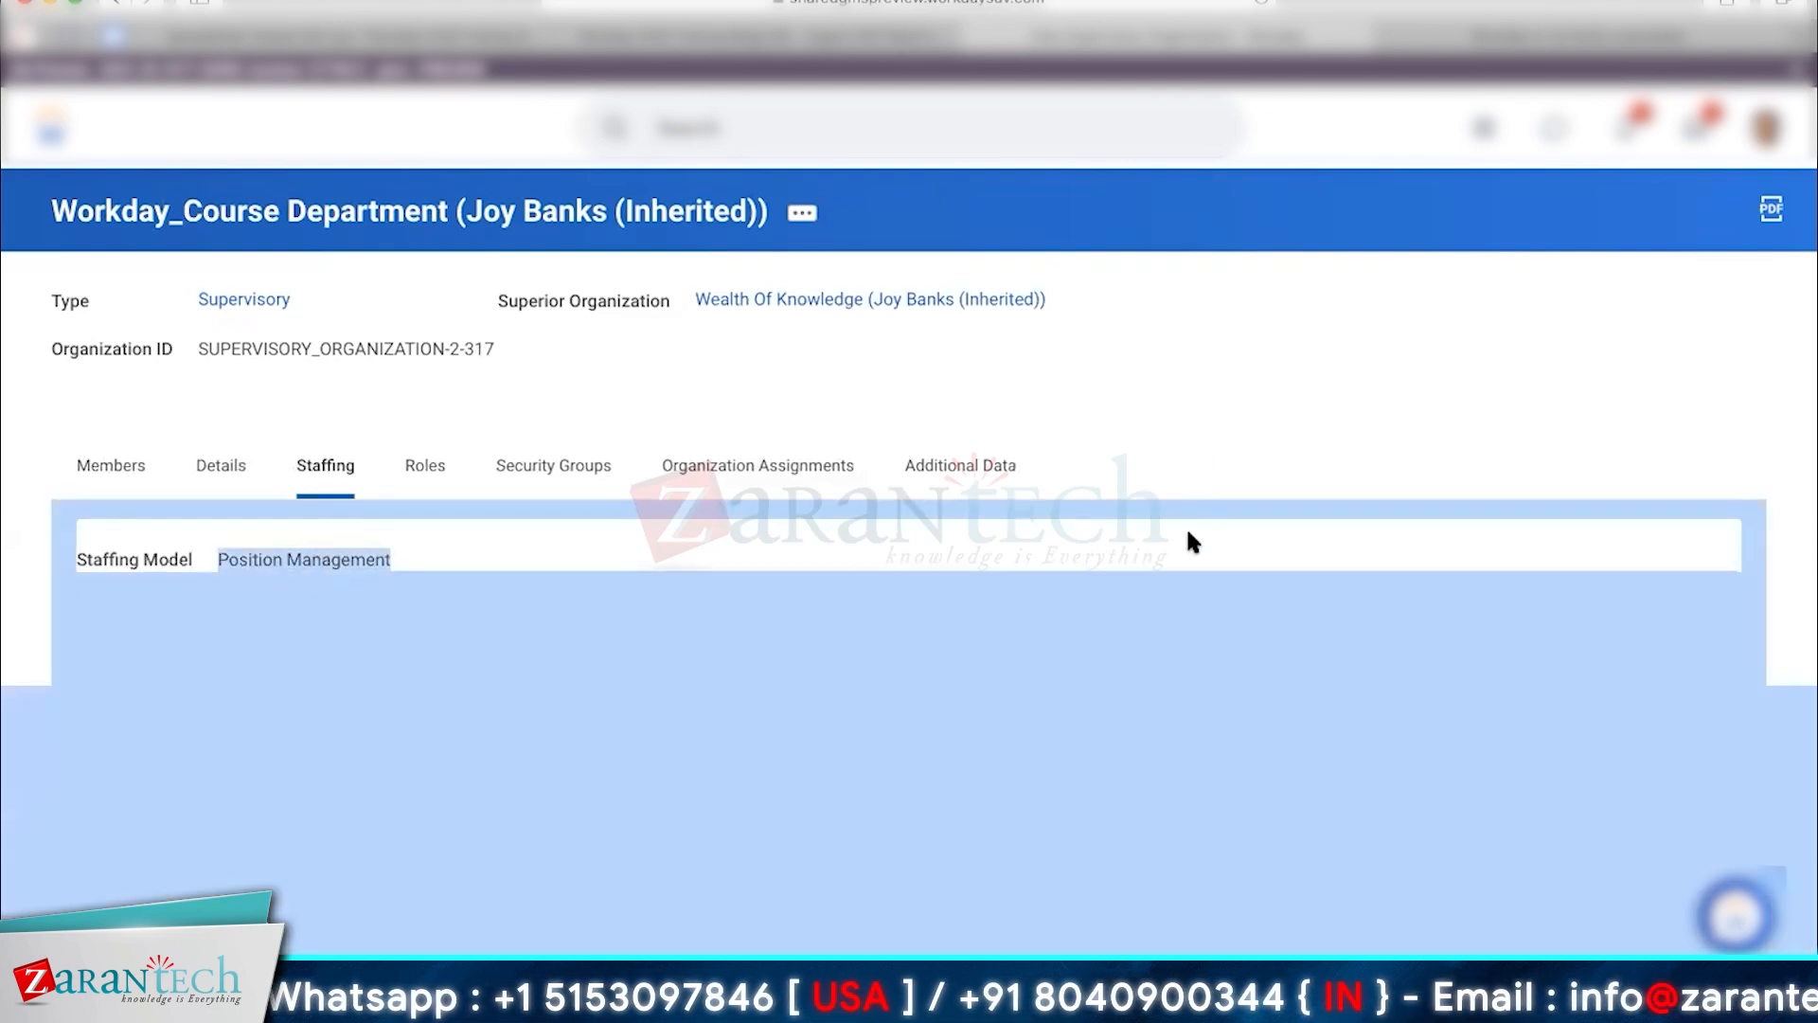
pyautogui.click(1183, 607)
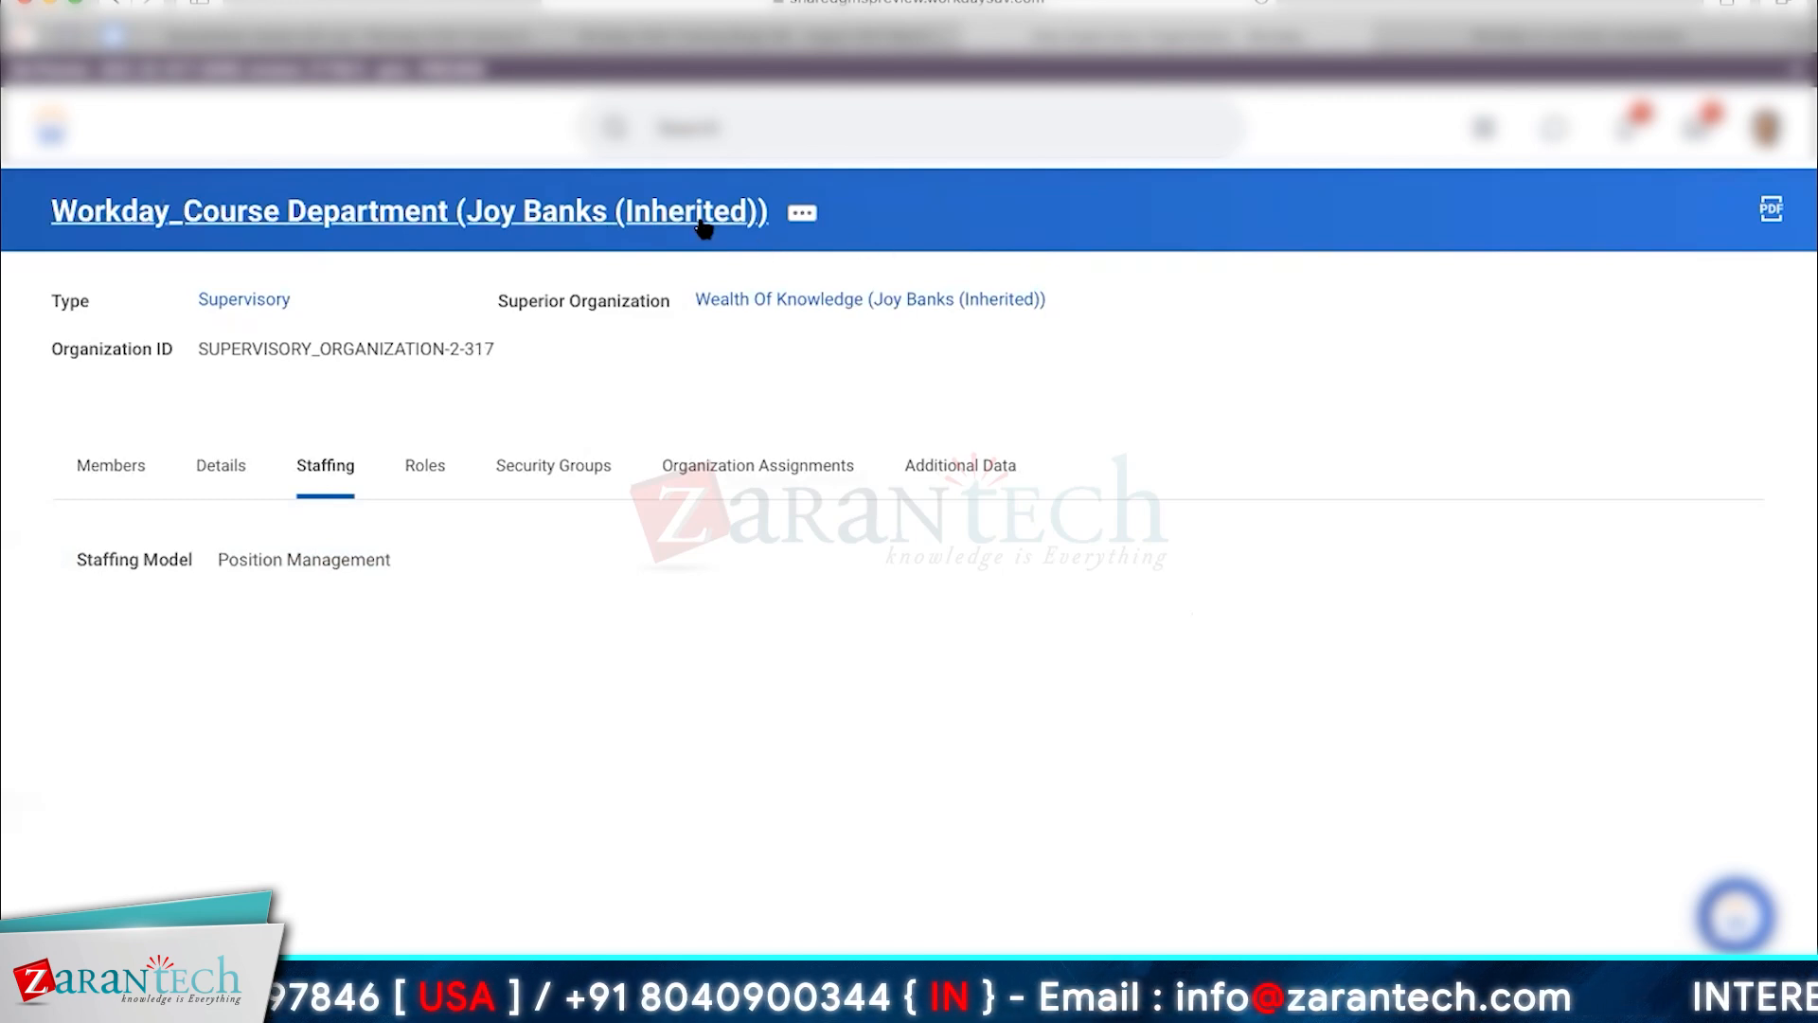
# Start a Create Job Requisition task for the Workday_Course Department from its related actions.
pyautogui.click(802, 213)
pyautogui.click(844, 323)
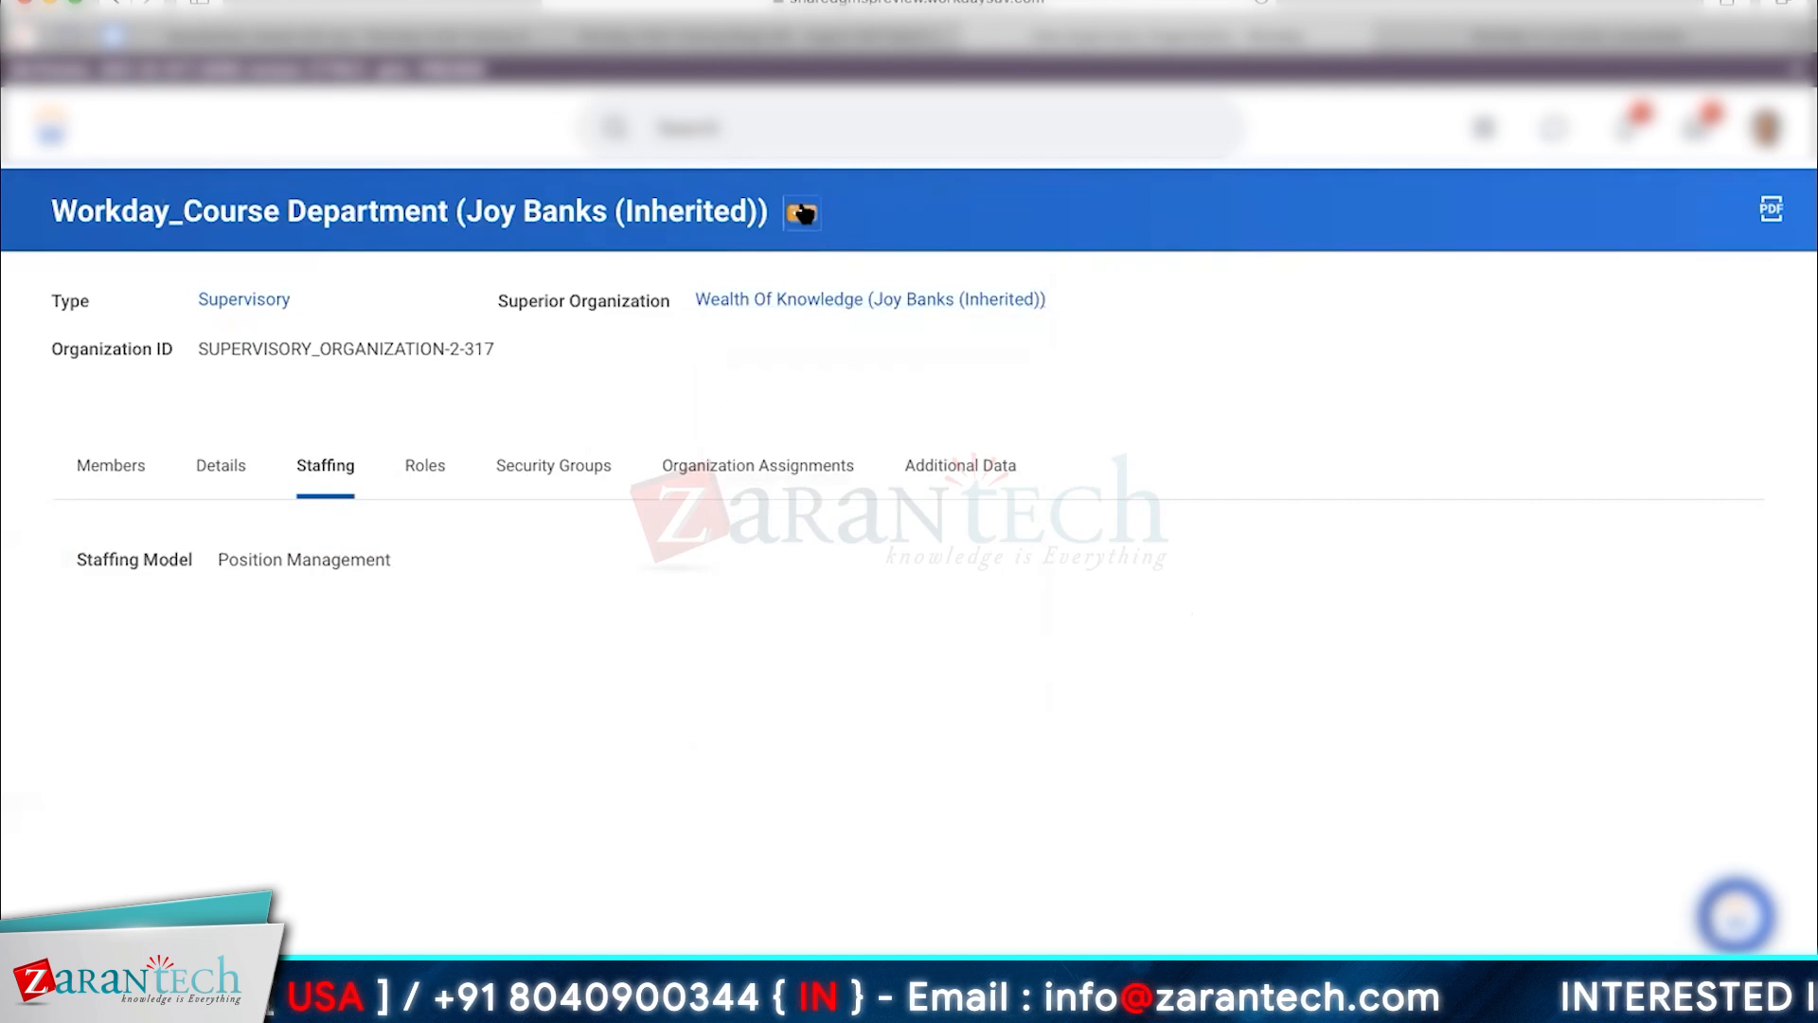
pyautogui.click(802, 213)
pyautogui.moveTo(937, 892)
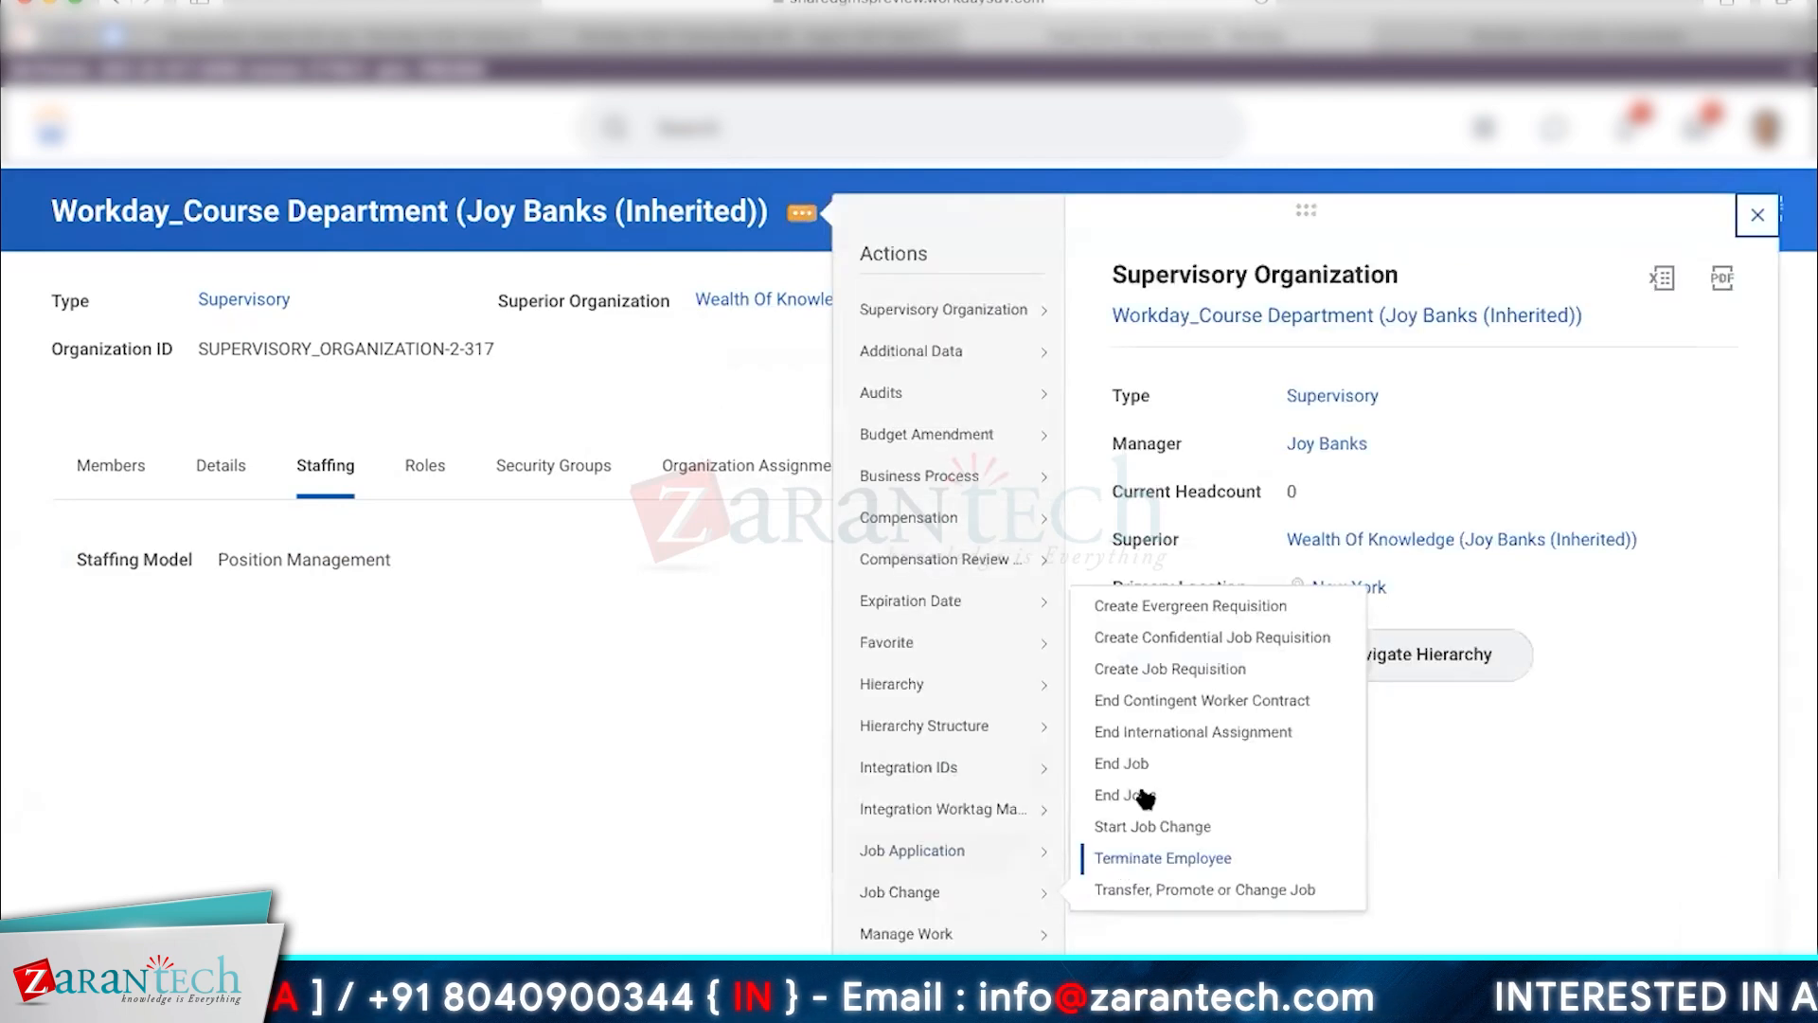
pyautogui.click(1196, 670)
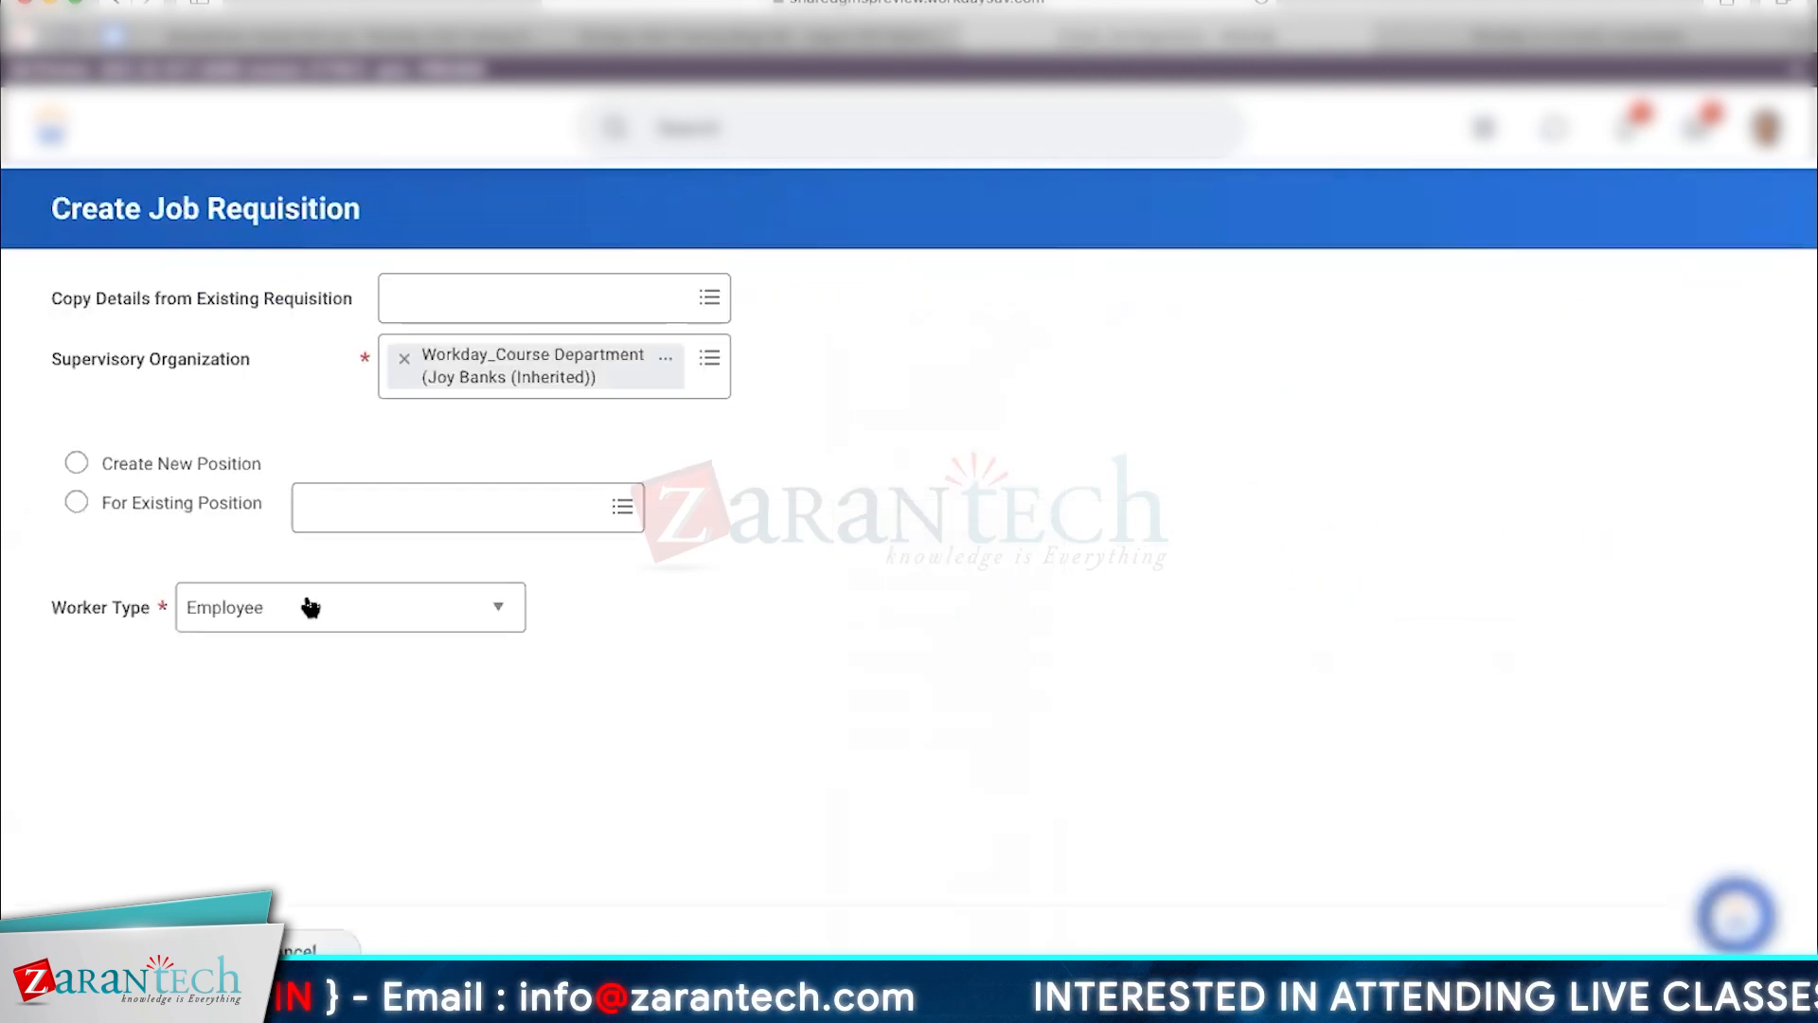
# Check the department's existing positions, then choose to create a new position and proceed to the requisition's recruiting information.
pyautogui.click(73, 470)
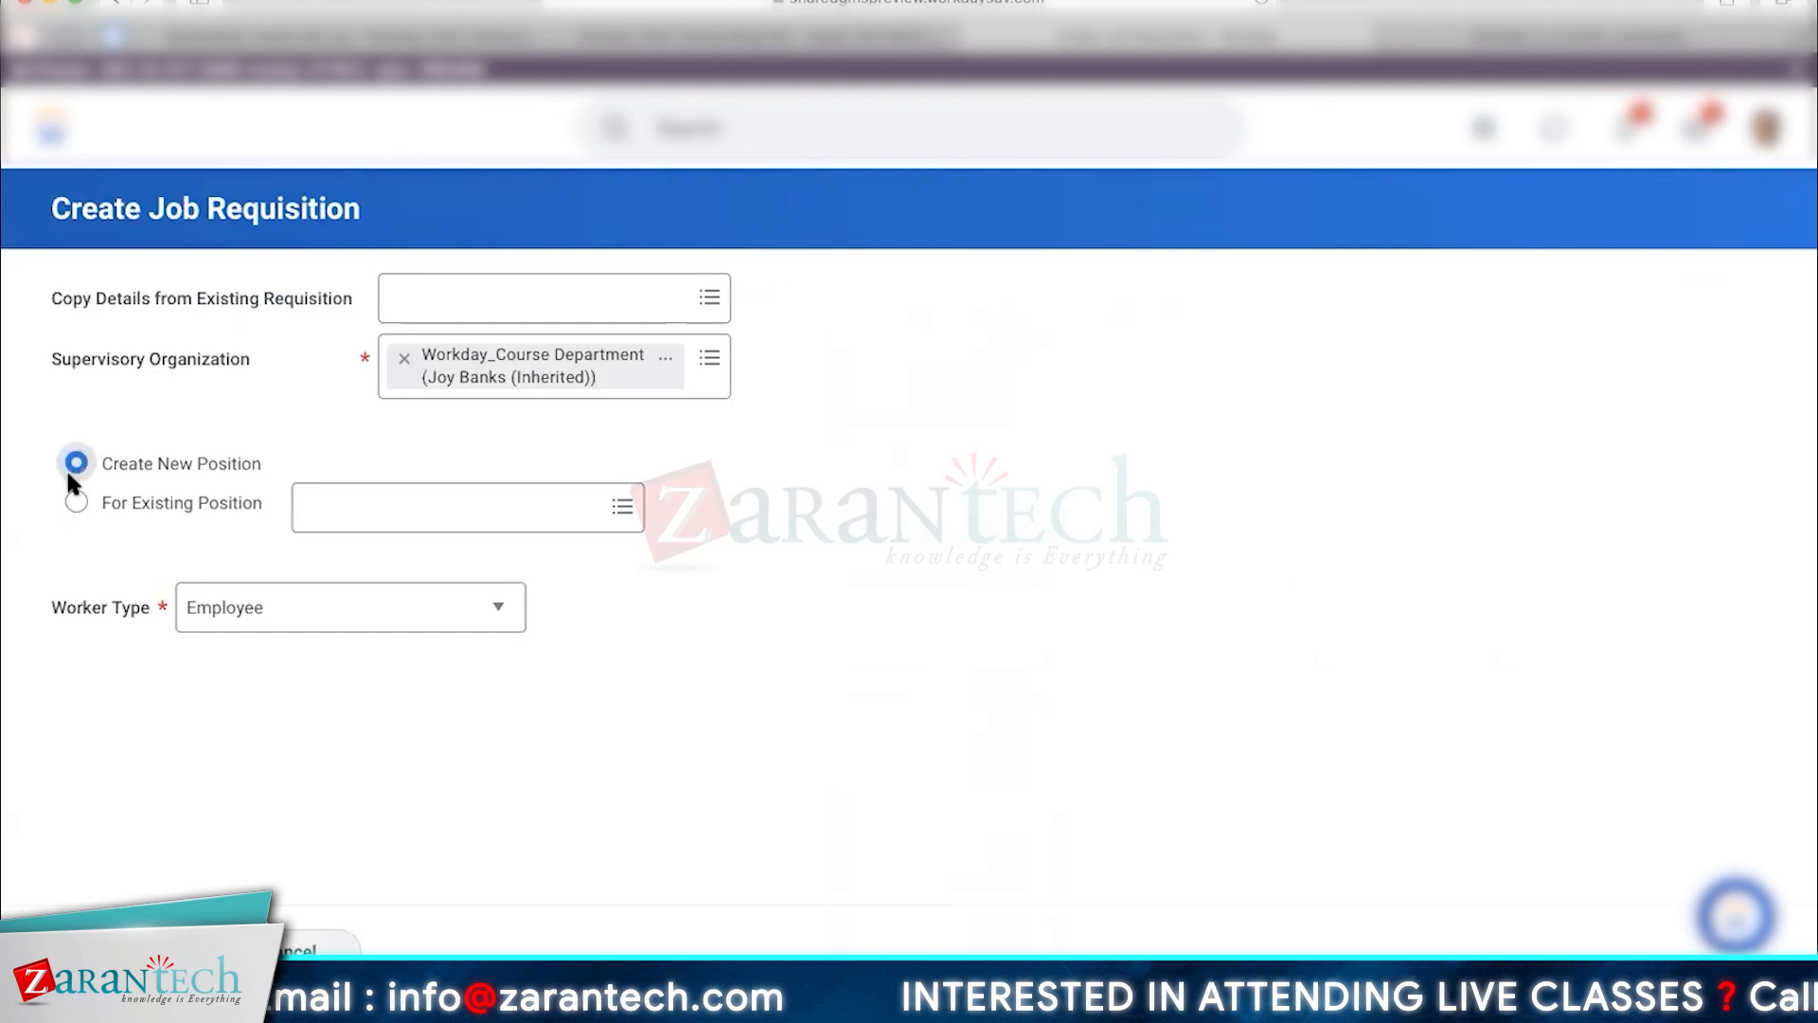
pyautogui.click(72, 507)
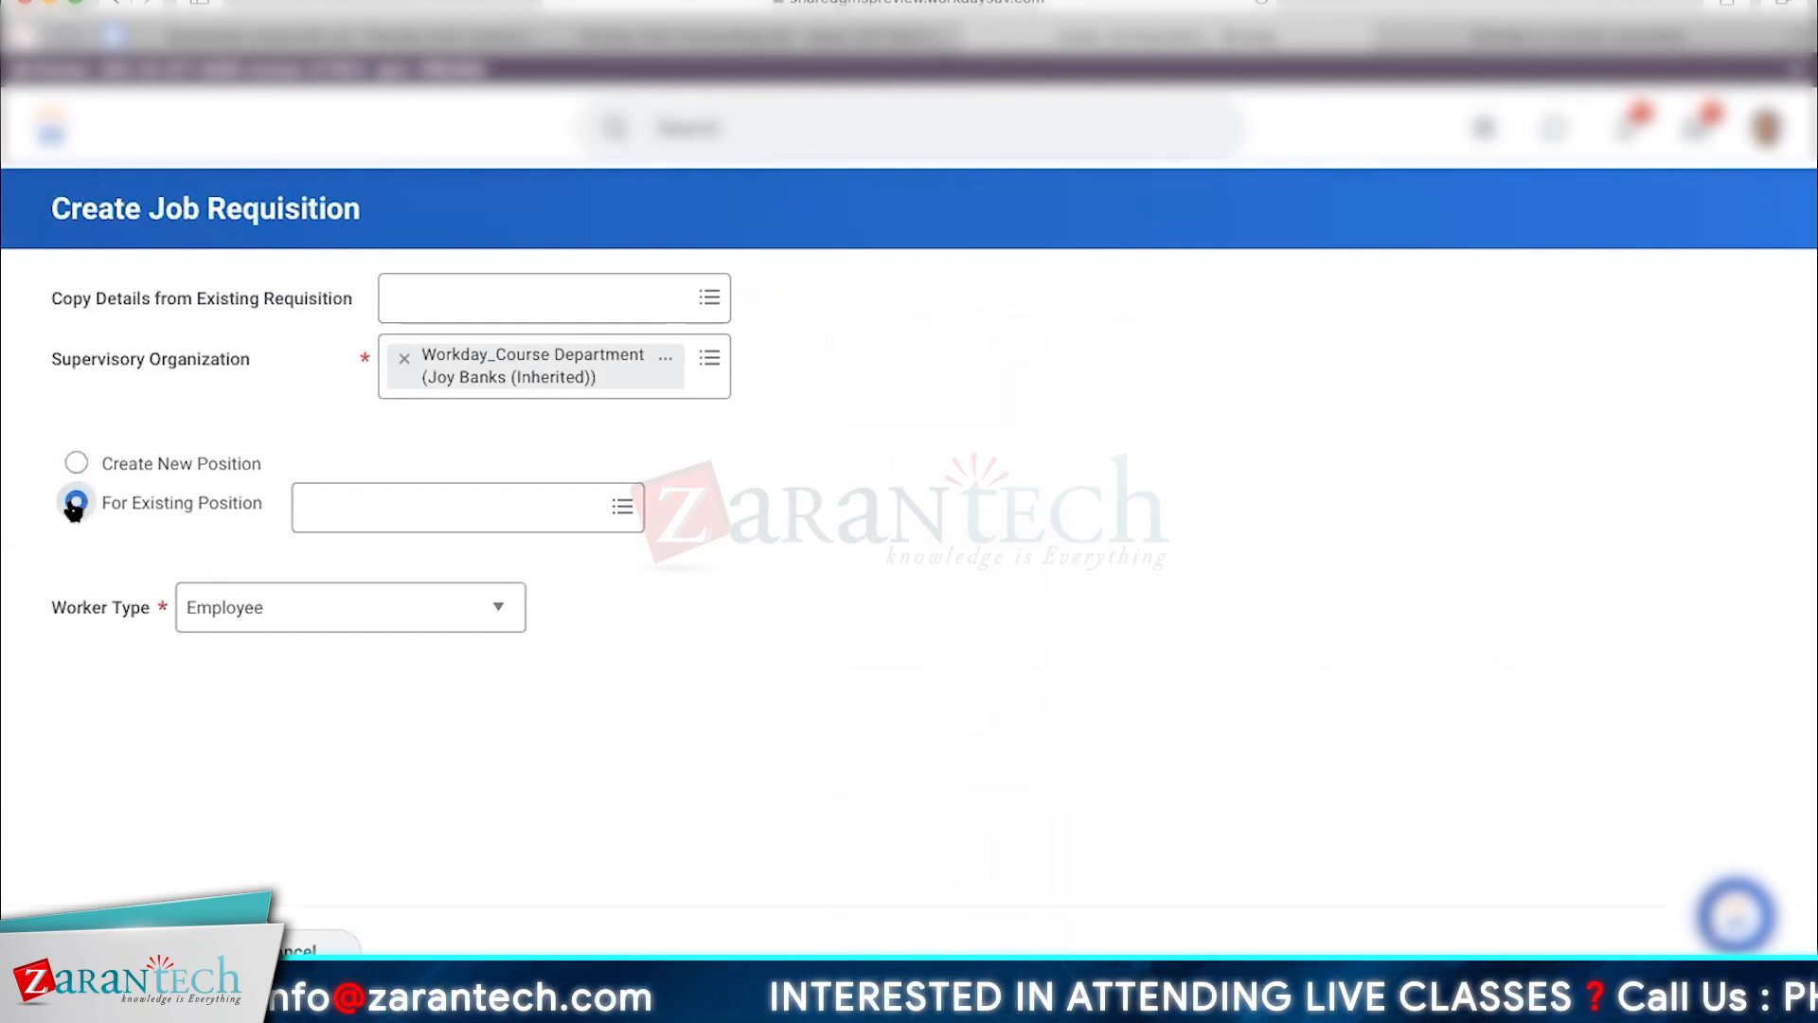
pyautogui.click(433, 511)
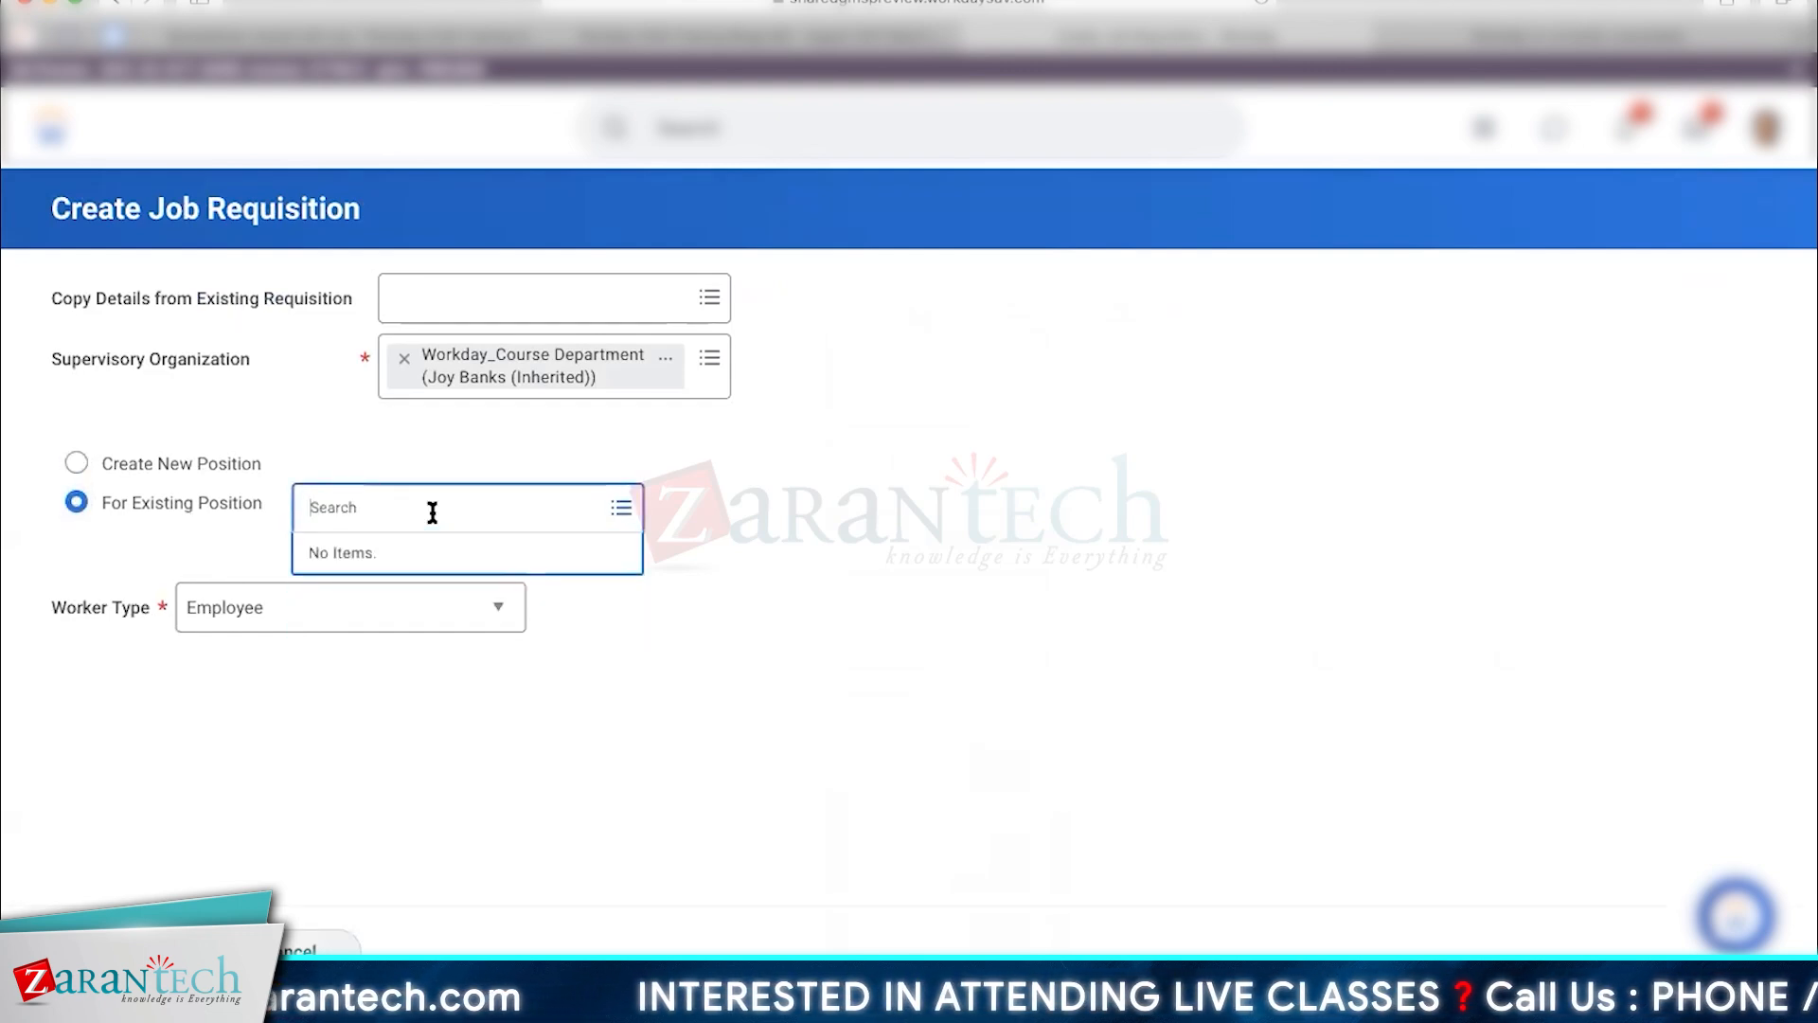
pyautogui.click(77, 463)
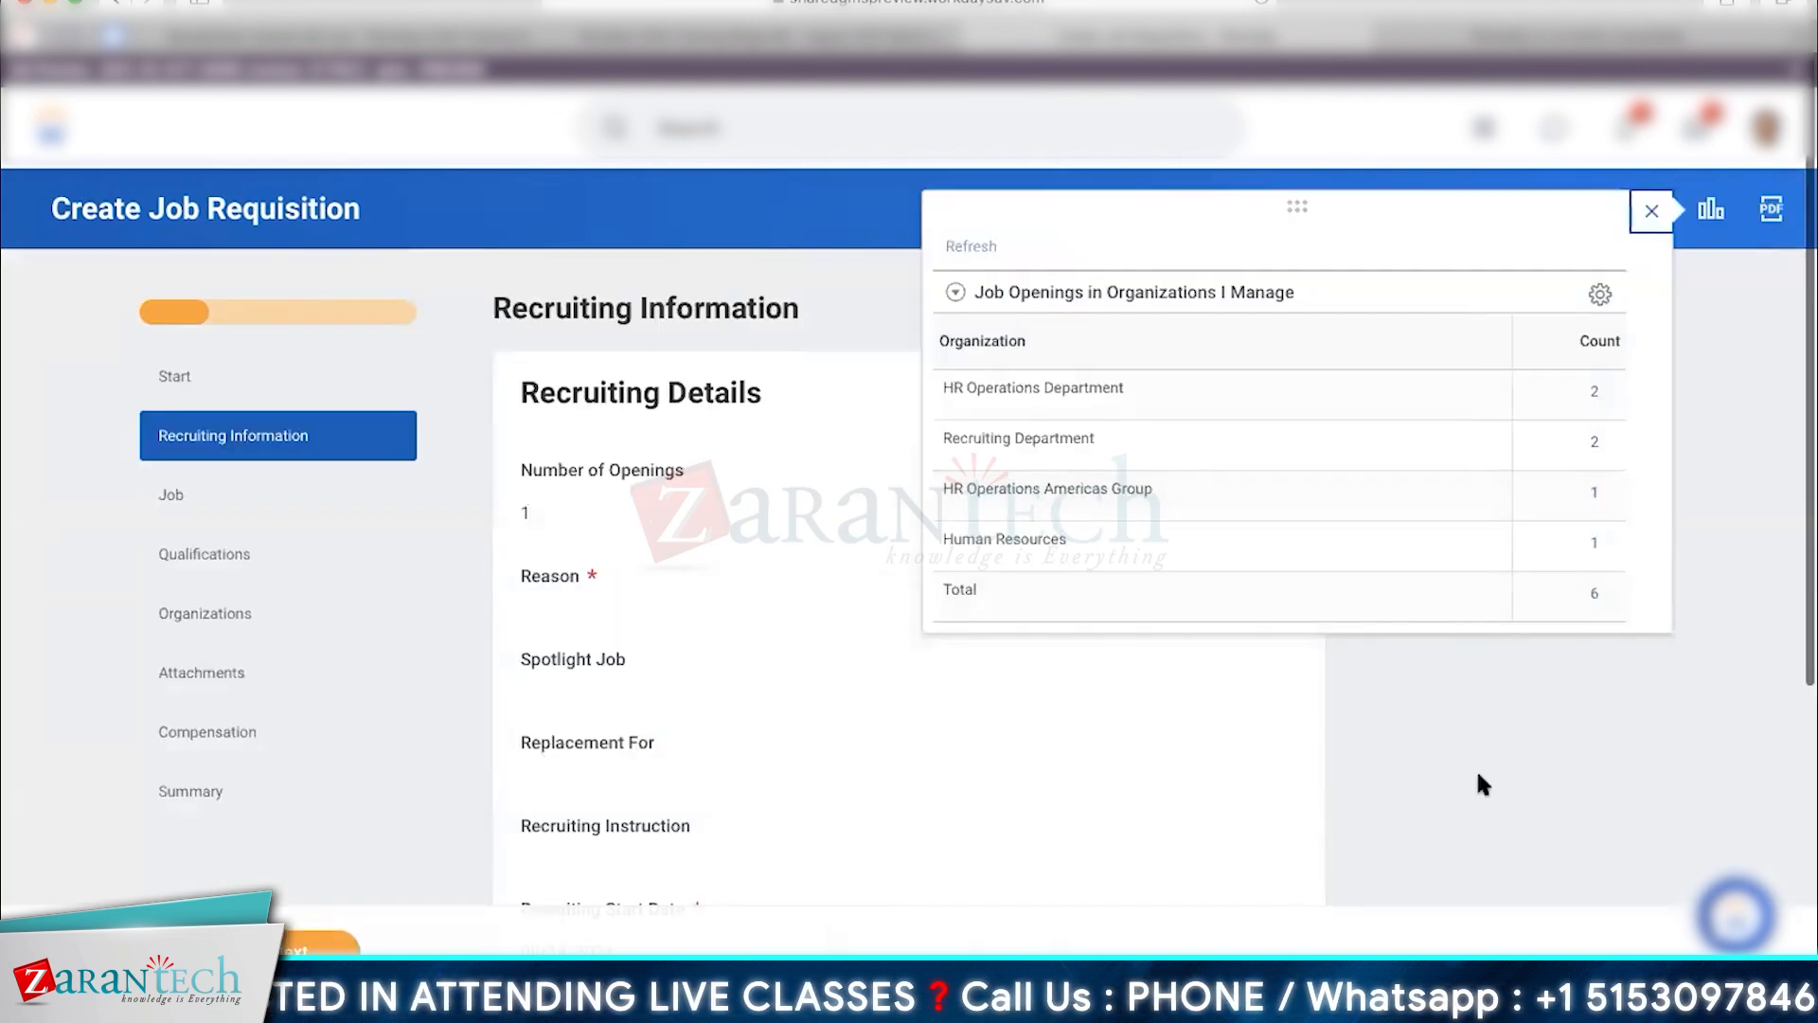
pyautogui.click(1653, 216)
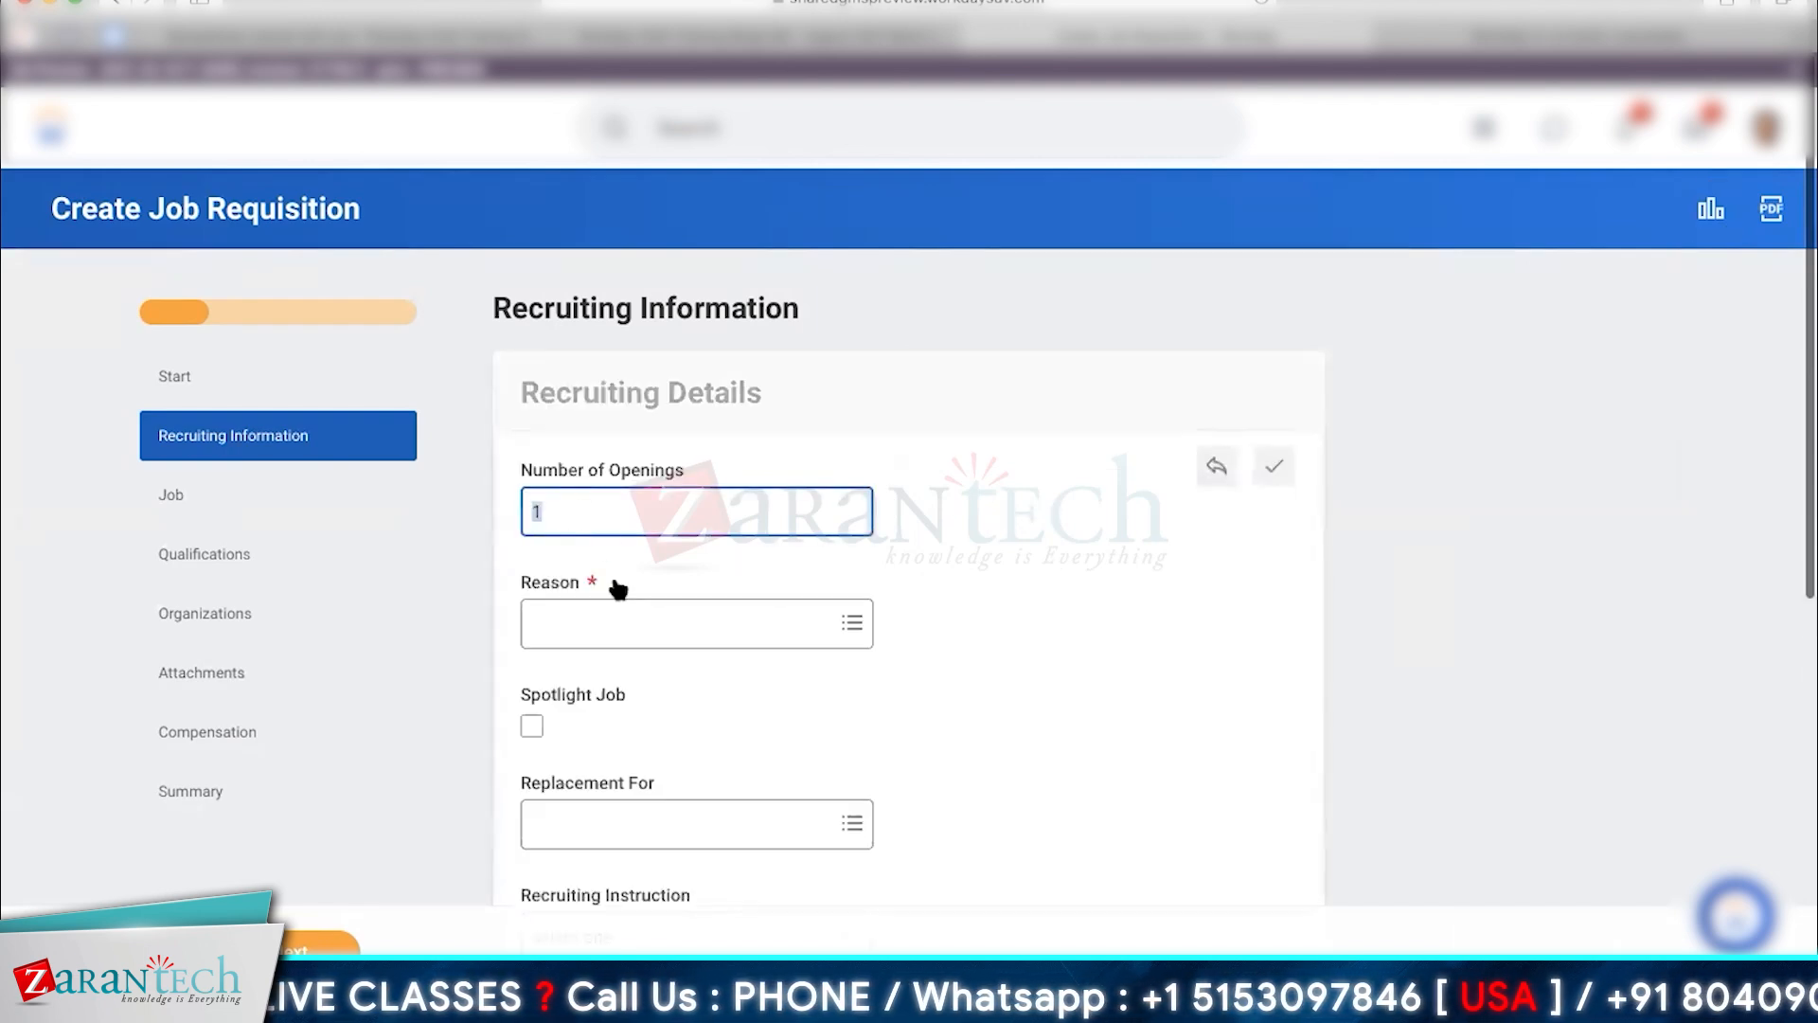
# Examine the requisition reasons offered under the Replacement, New position and Administrative categories.
pyautogui.click(628, 629)
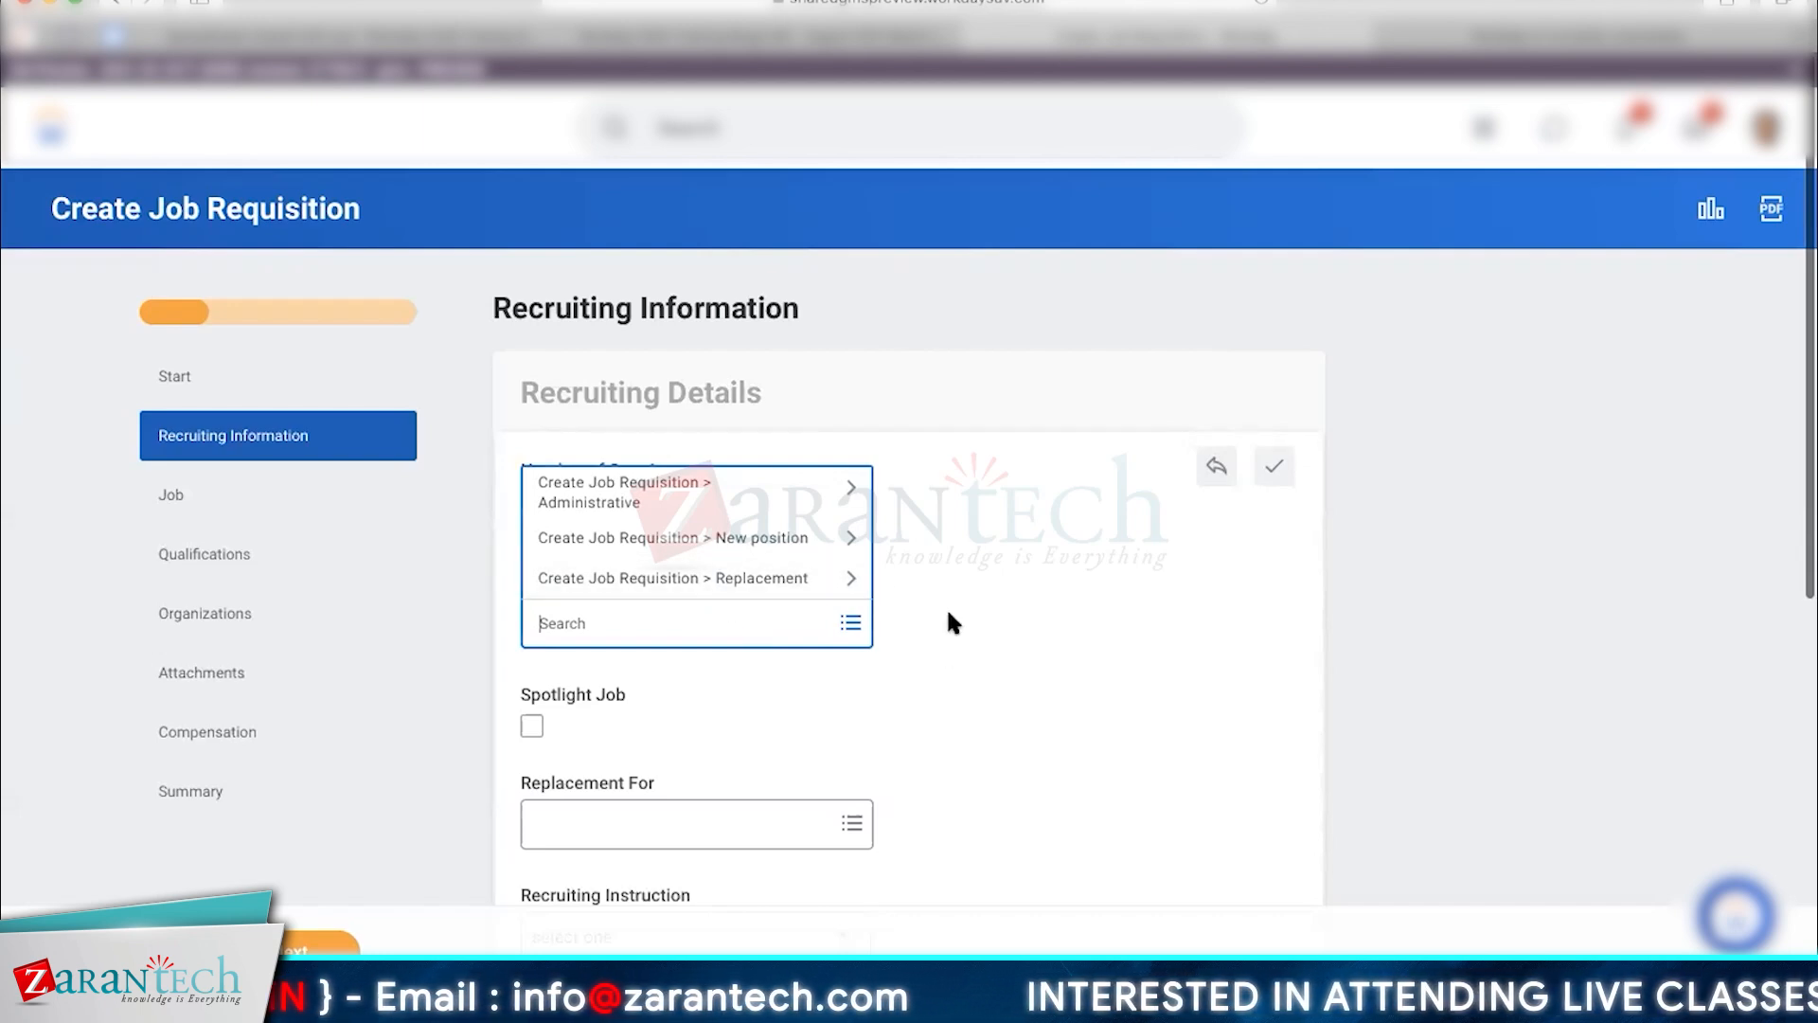
pyautogui.click(807, 582)
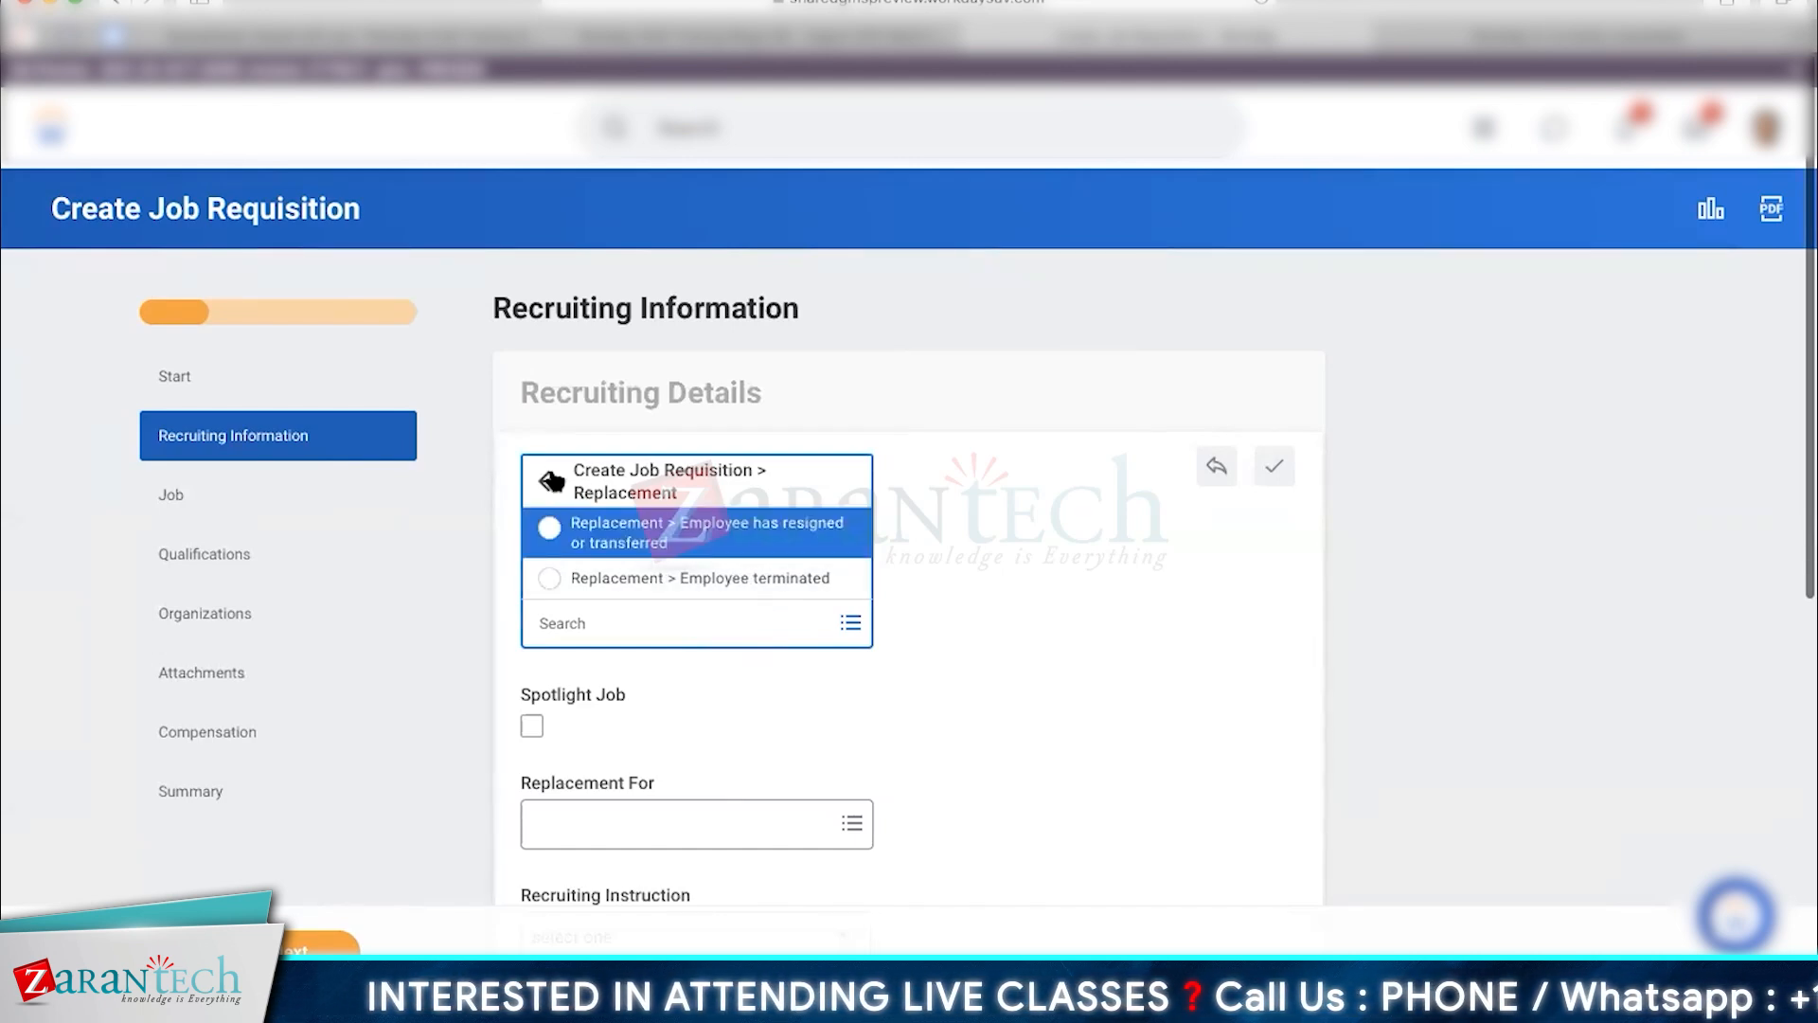
pyautogui.click(552, 482)
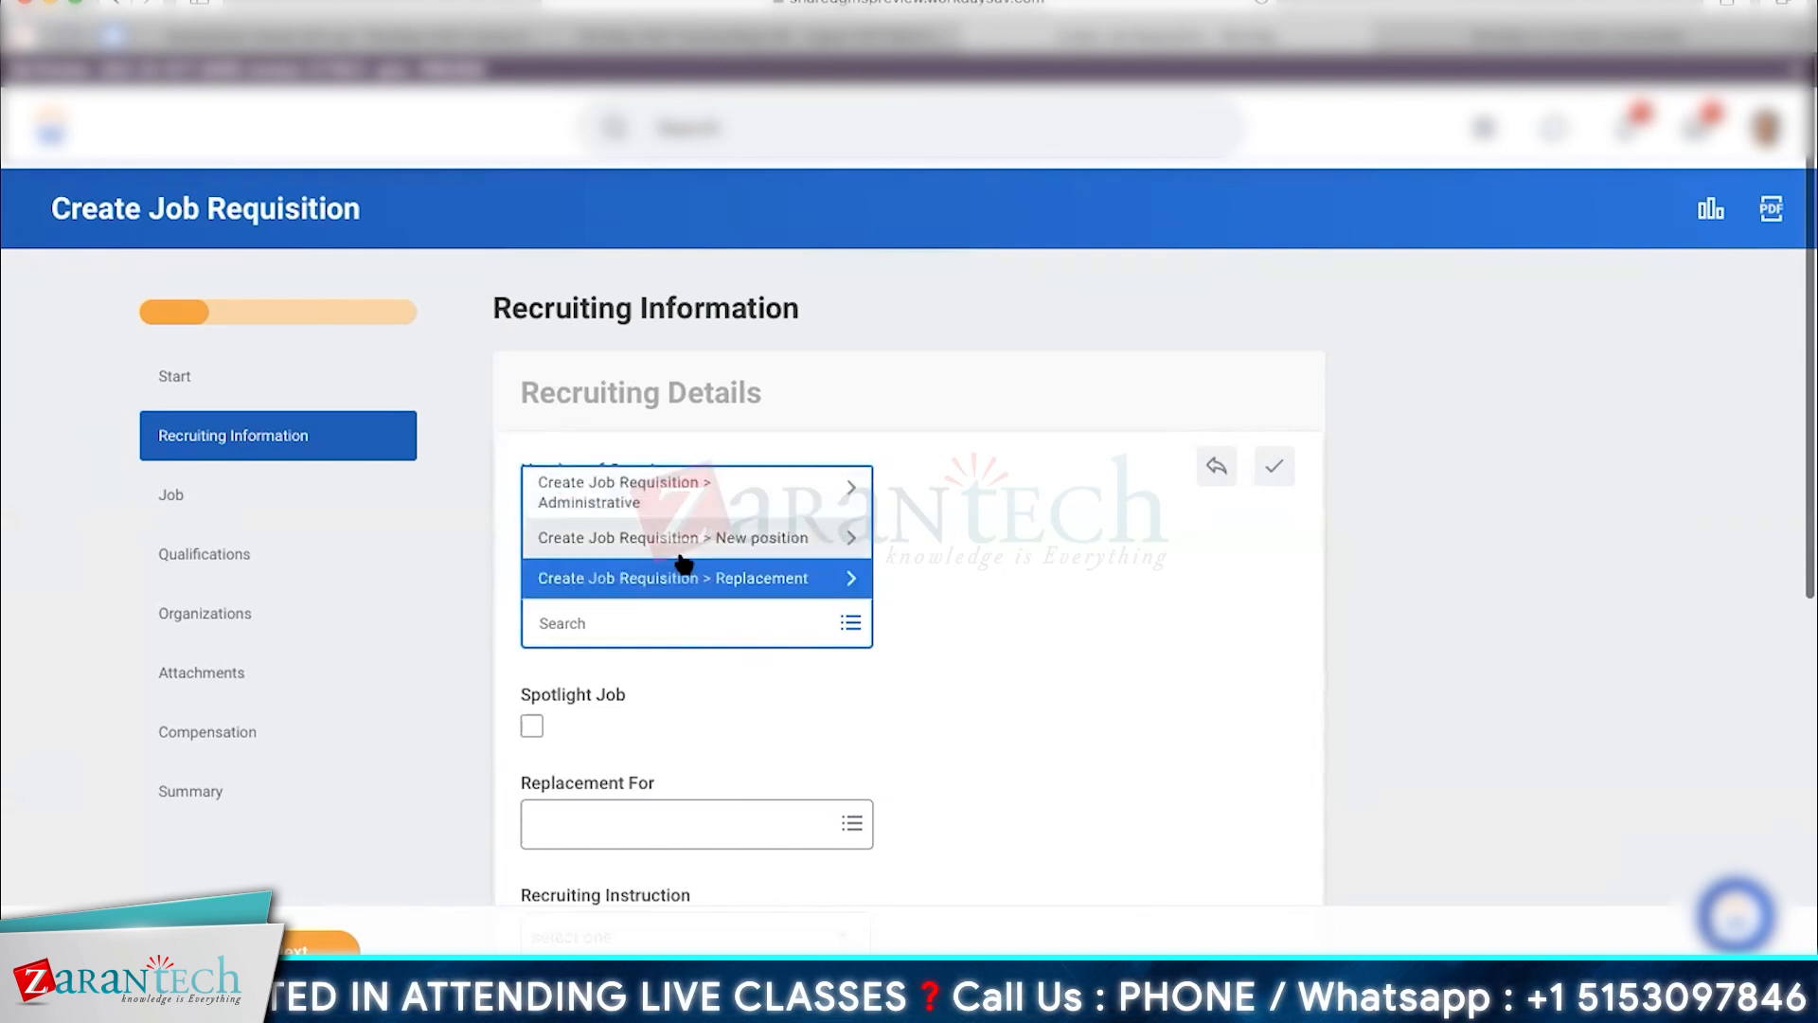
pyautogui.click(660, 540)
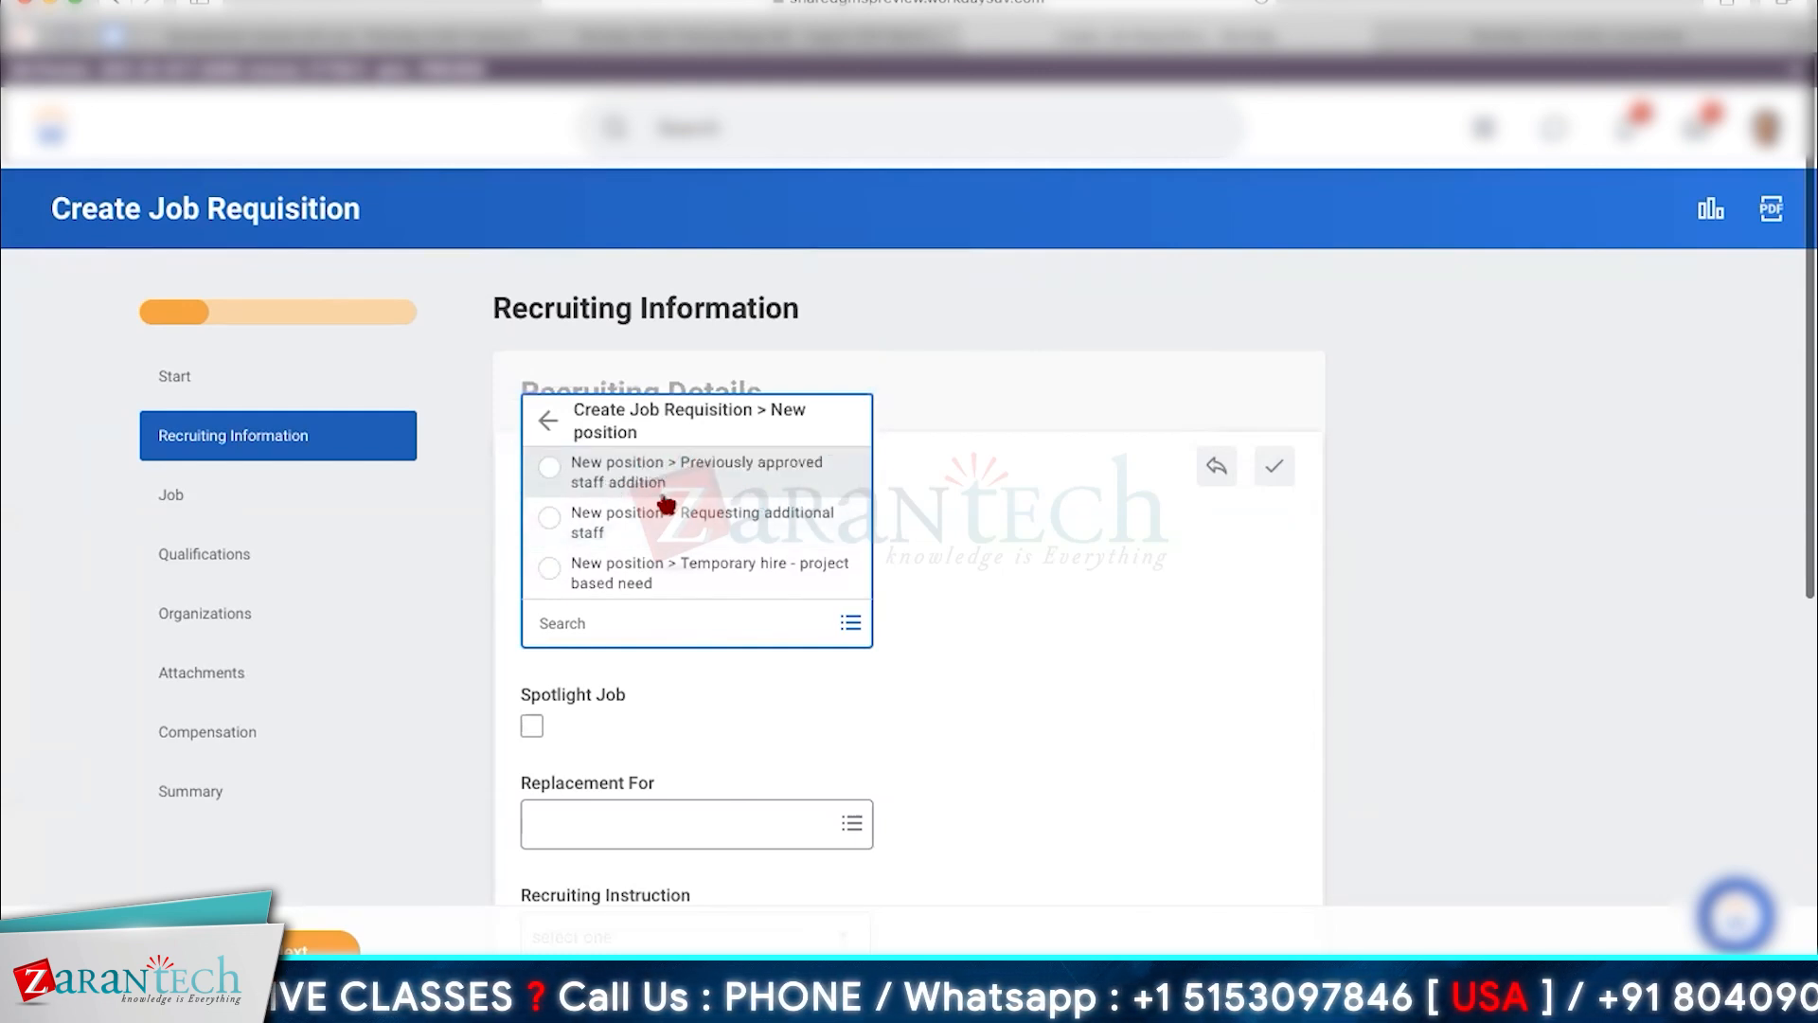
pyautogui.click(571, 491)
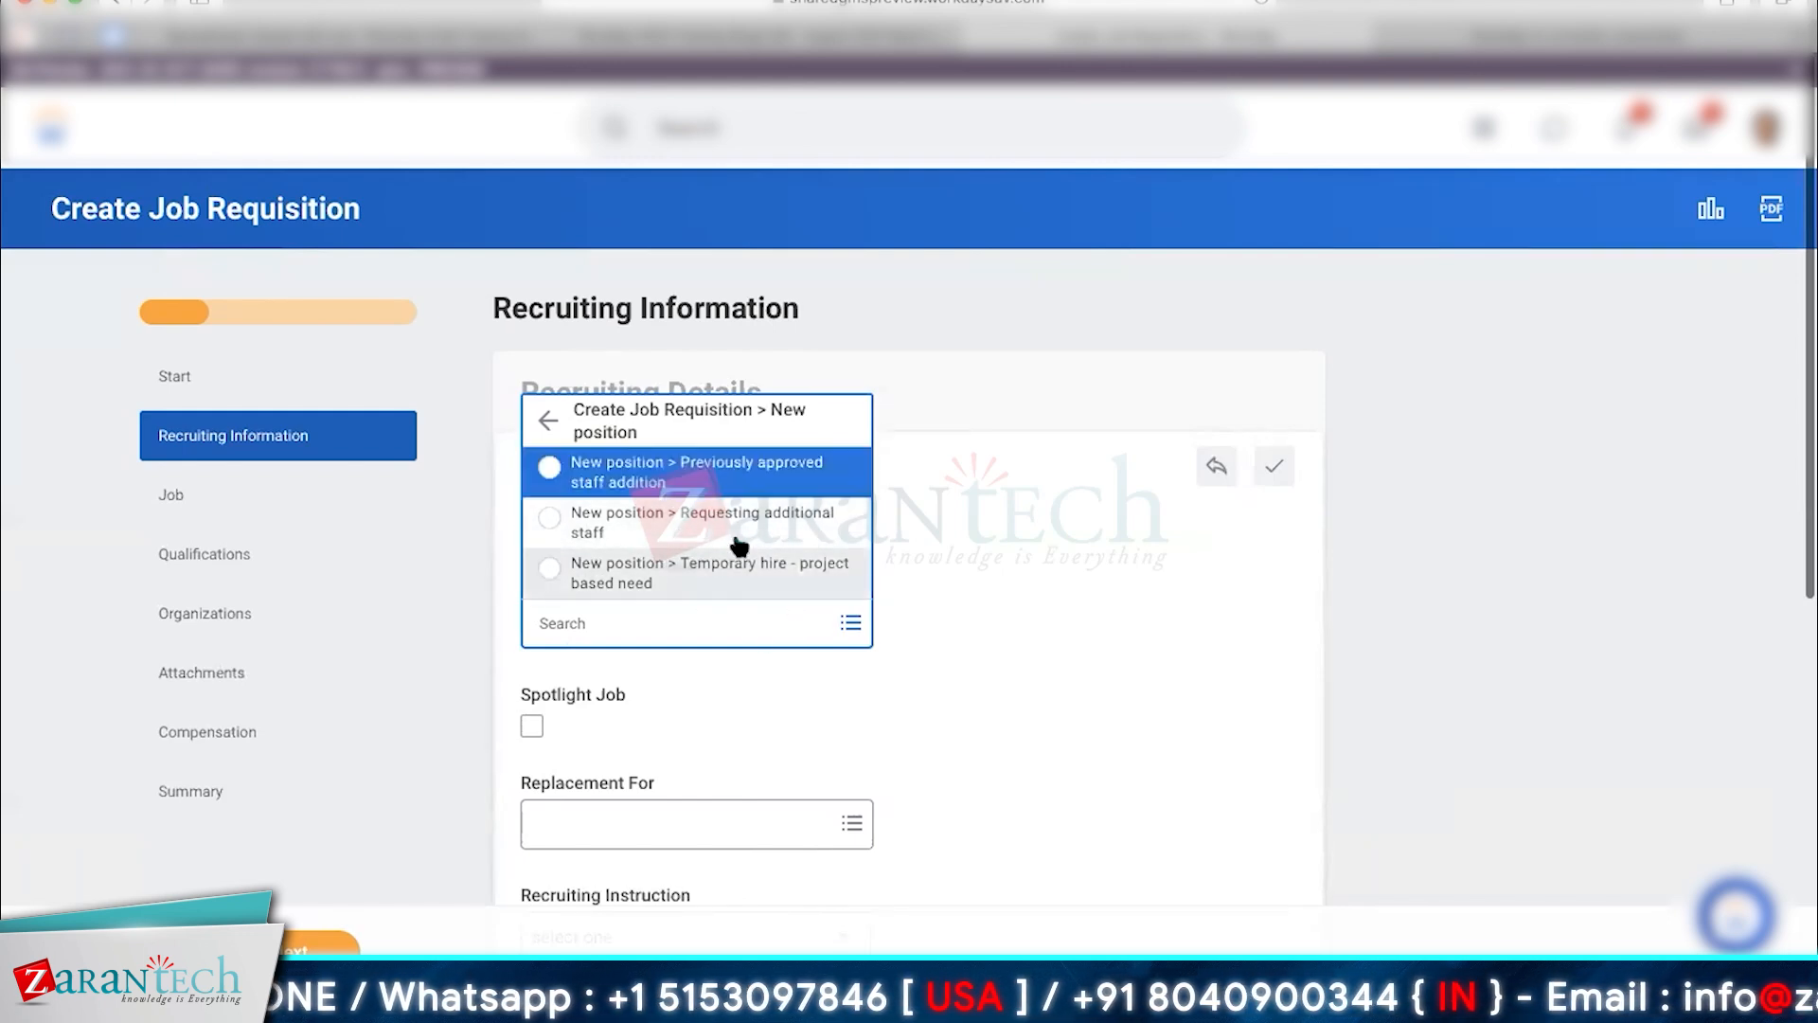
pyautogui.click(741, 491)
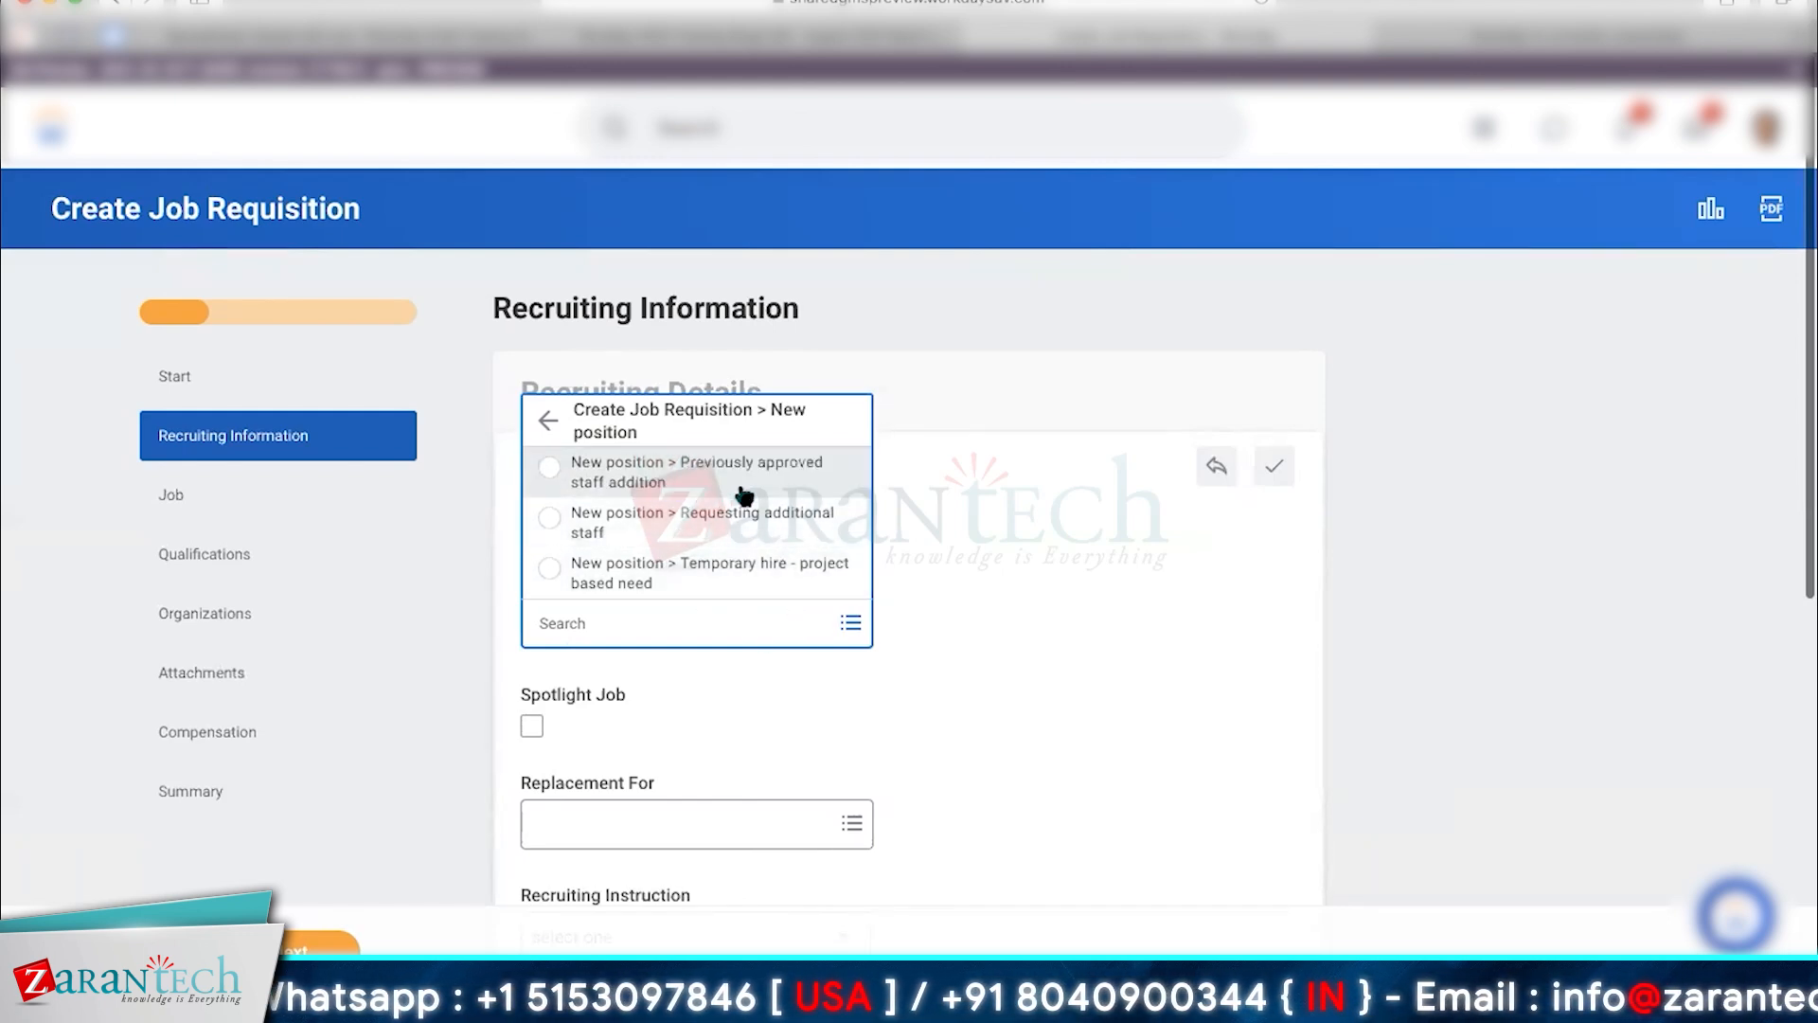
pyautogui.click(741, 492)
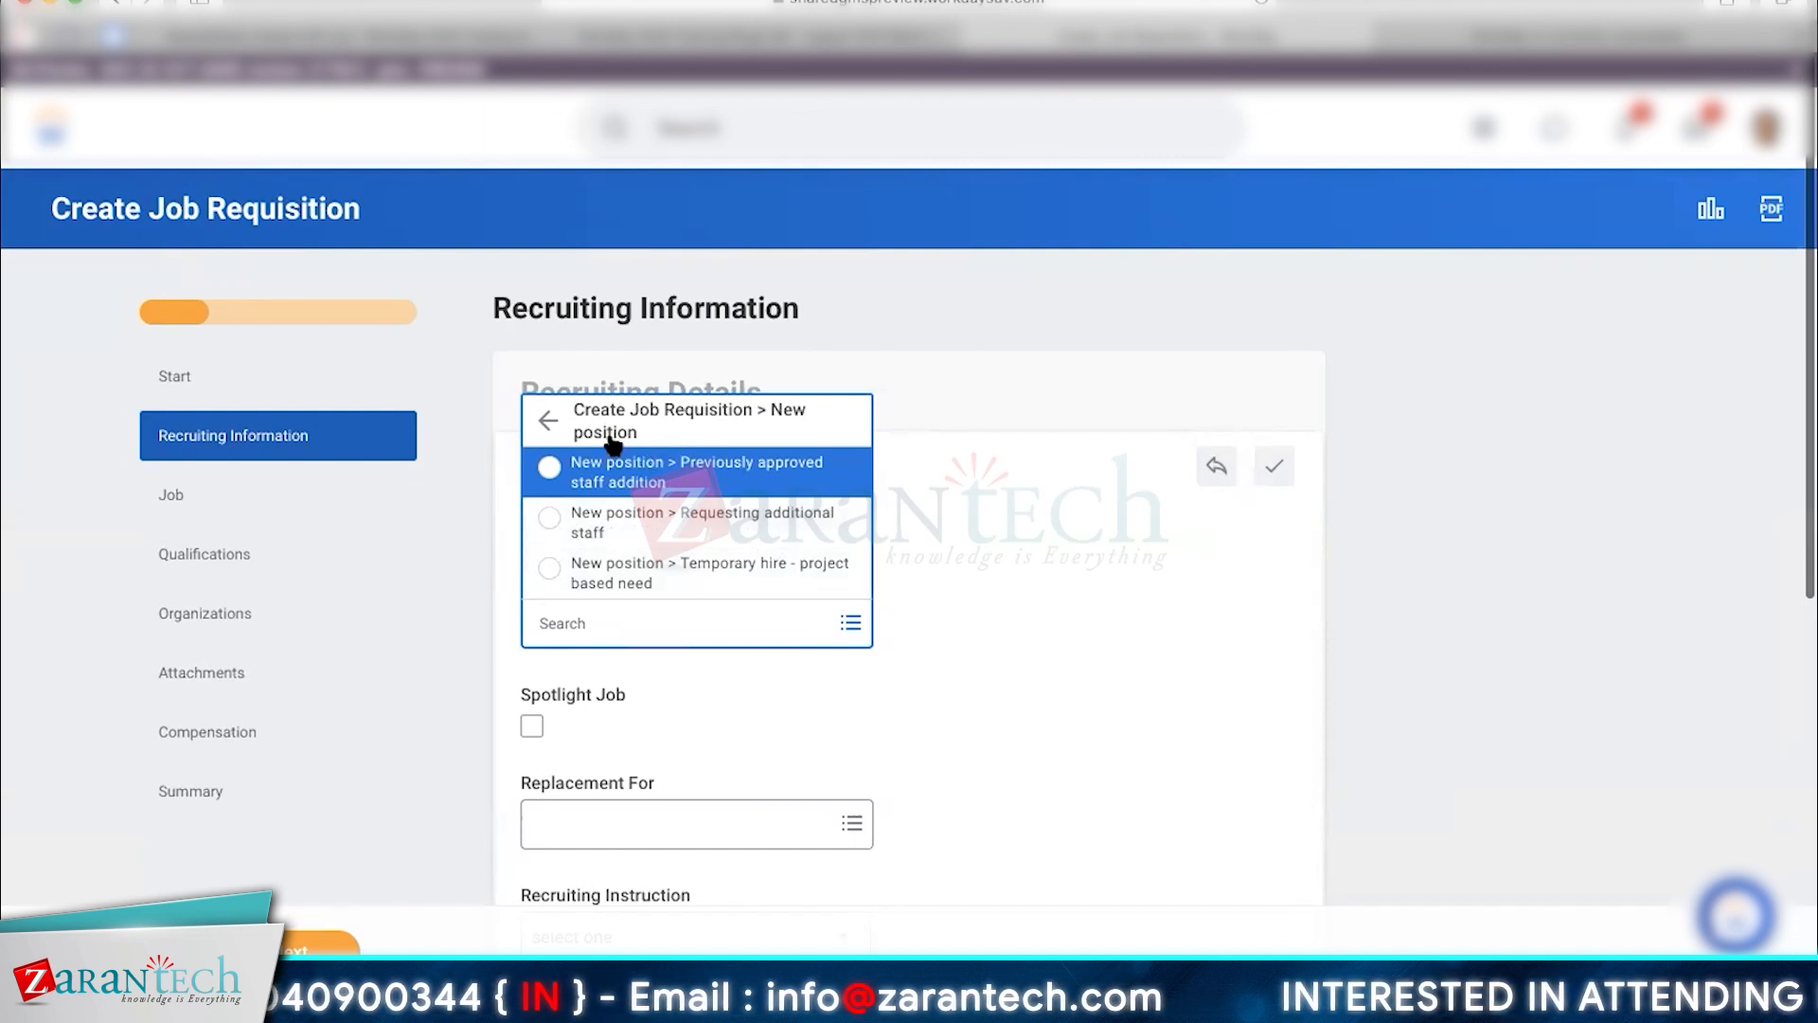
pyautogui.click(546, 423)
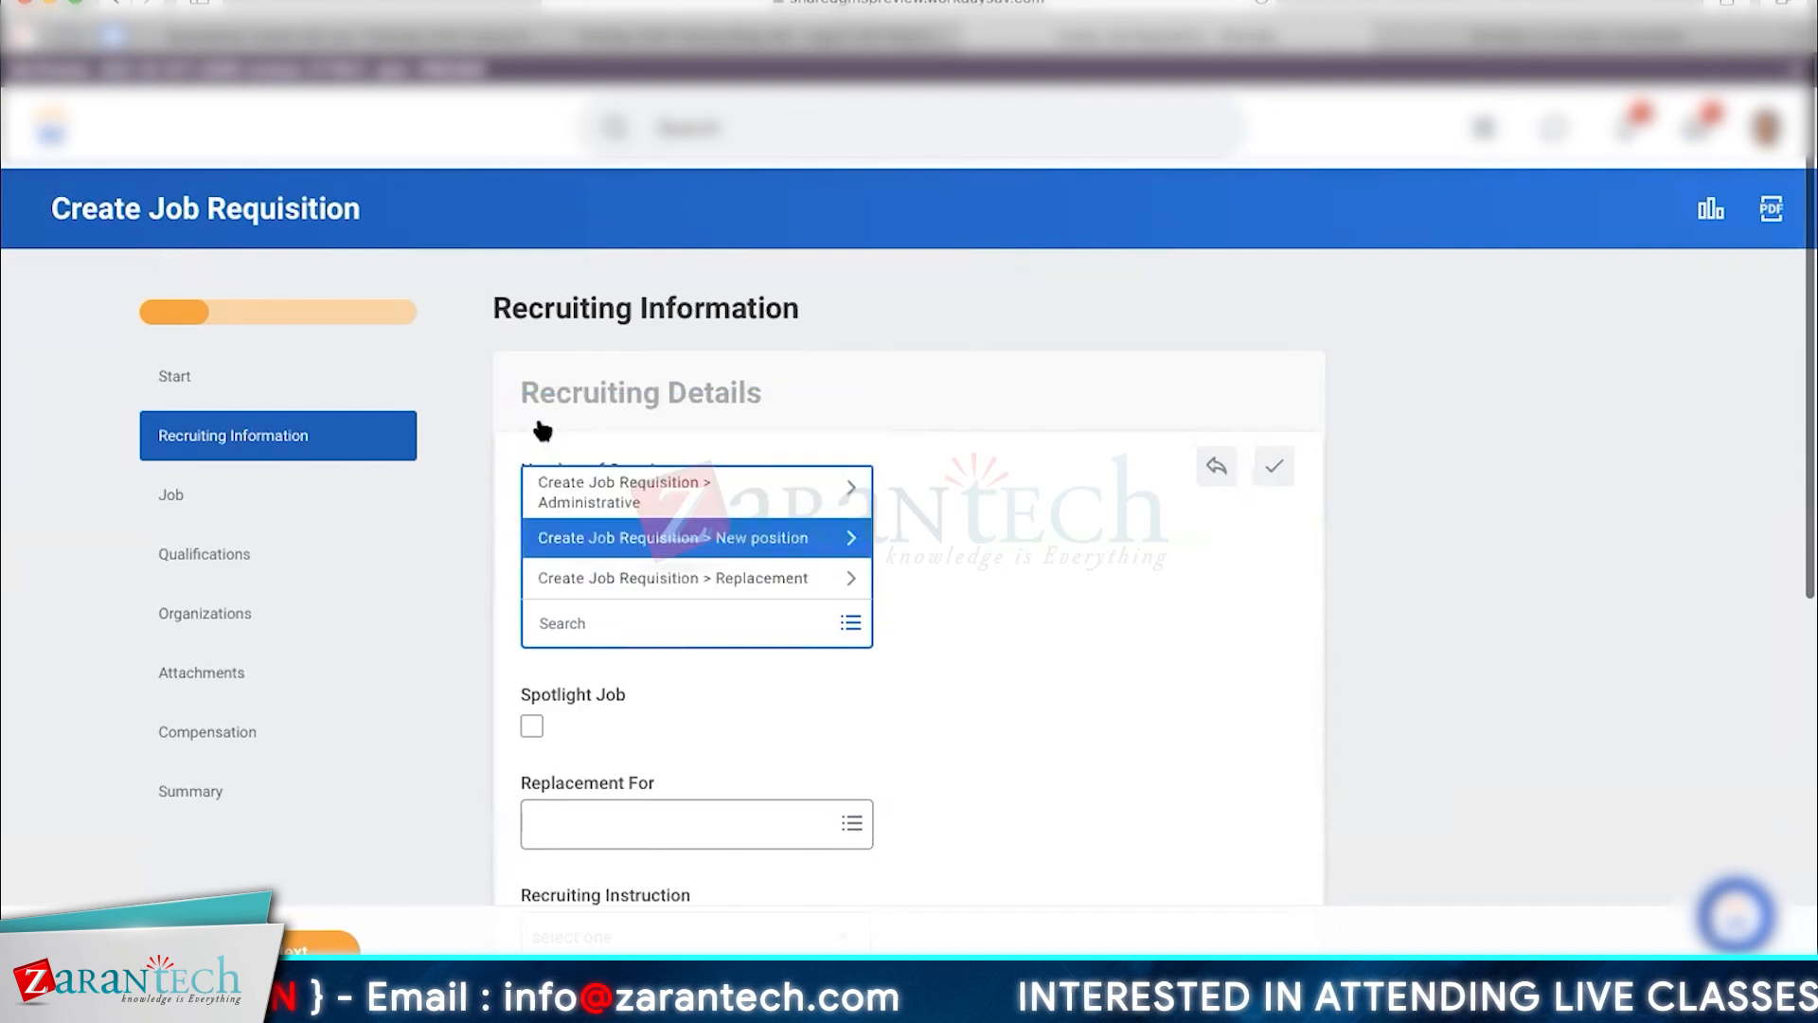
pyautogui.click(641, 503)
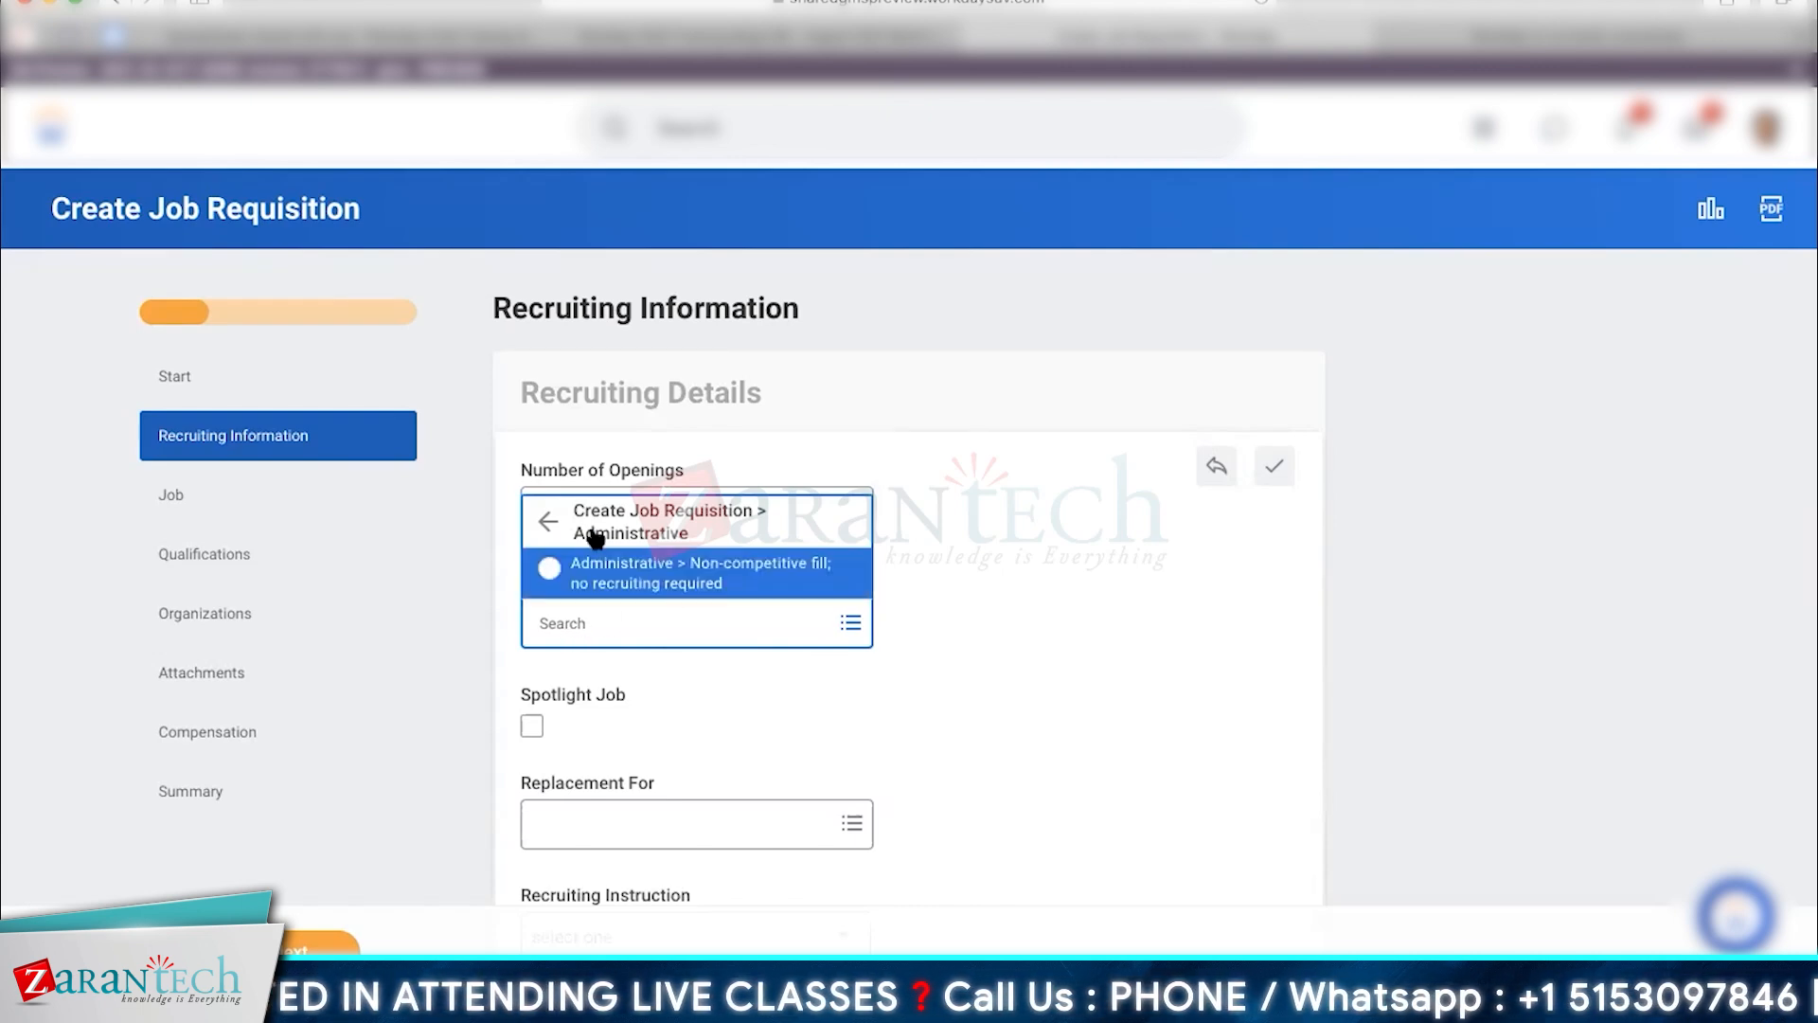
pyautogui.click(556, 523)
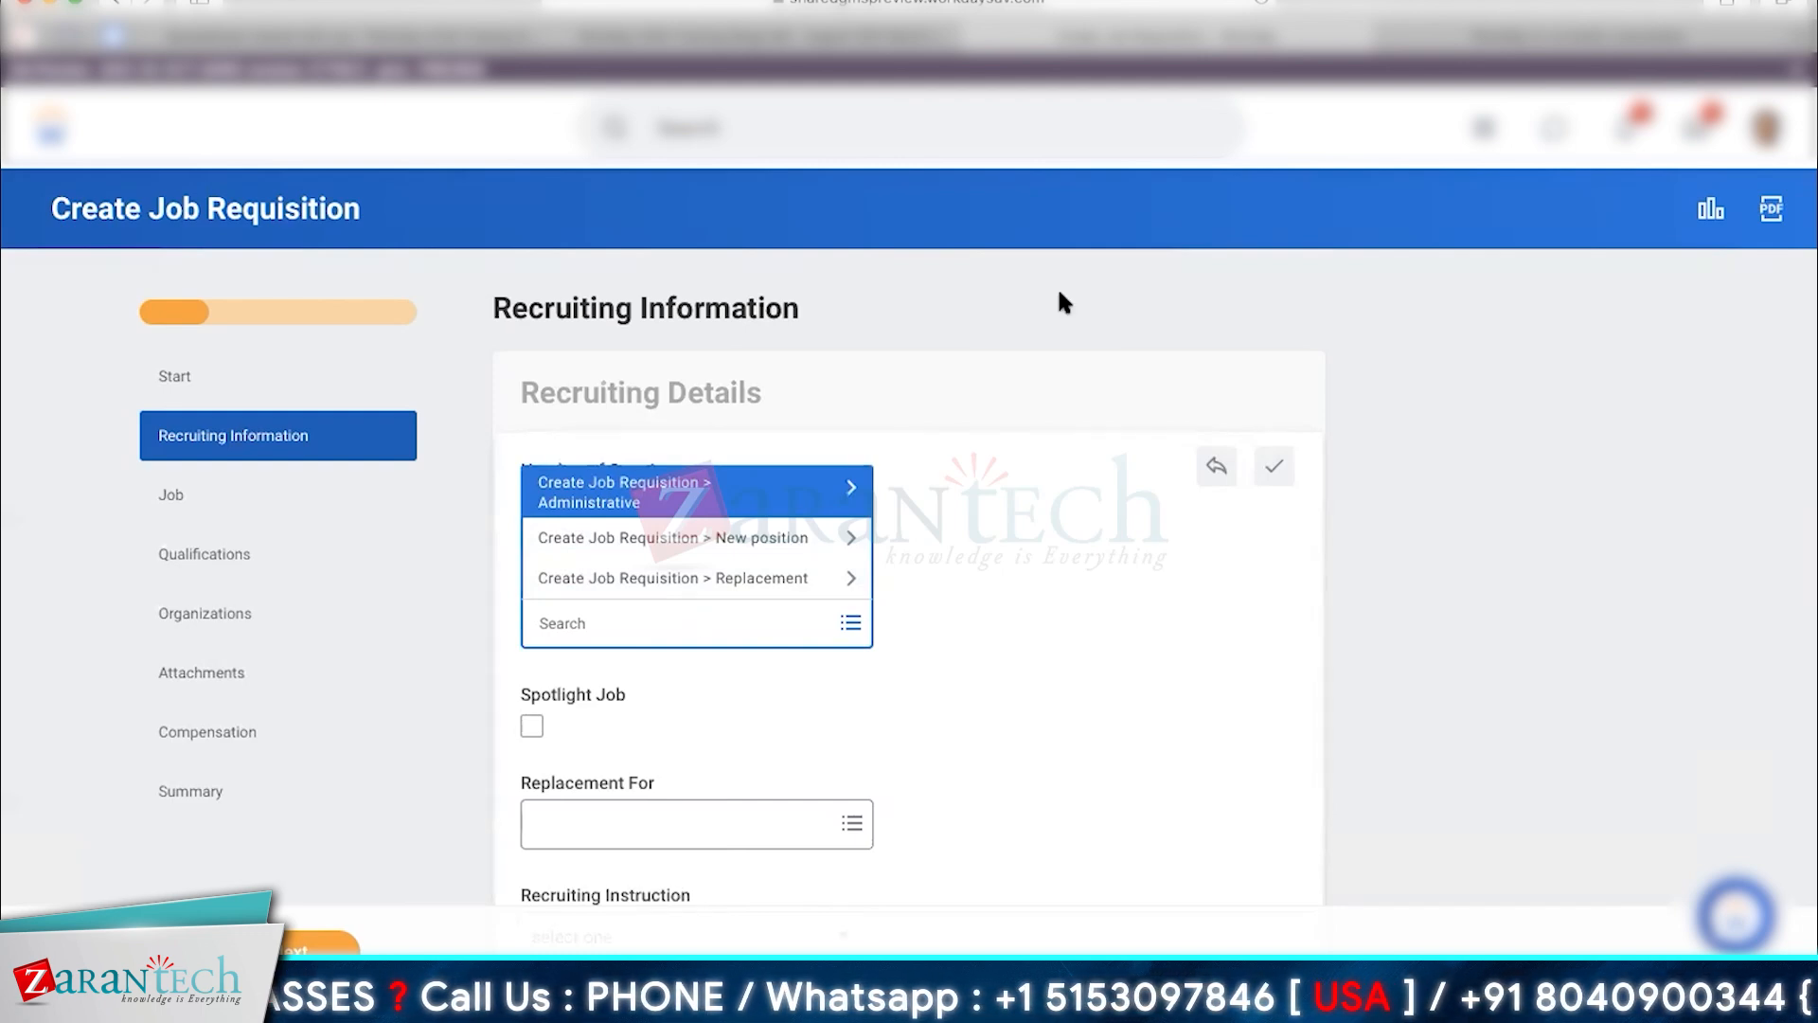
pyautogui.click(645, 593)
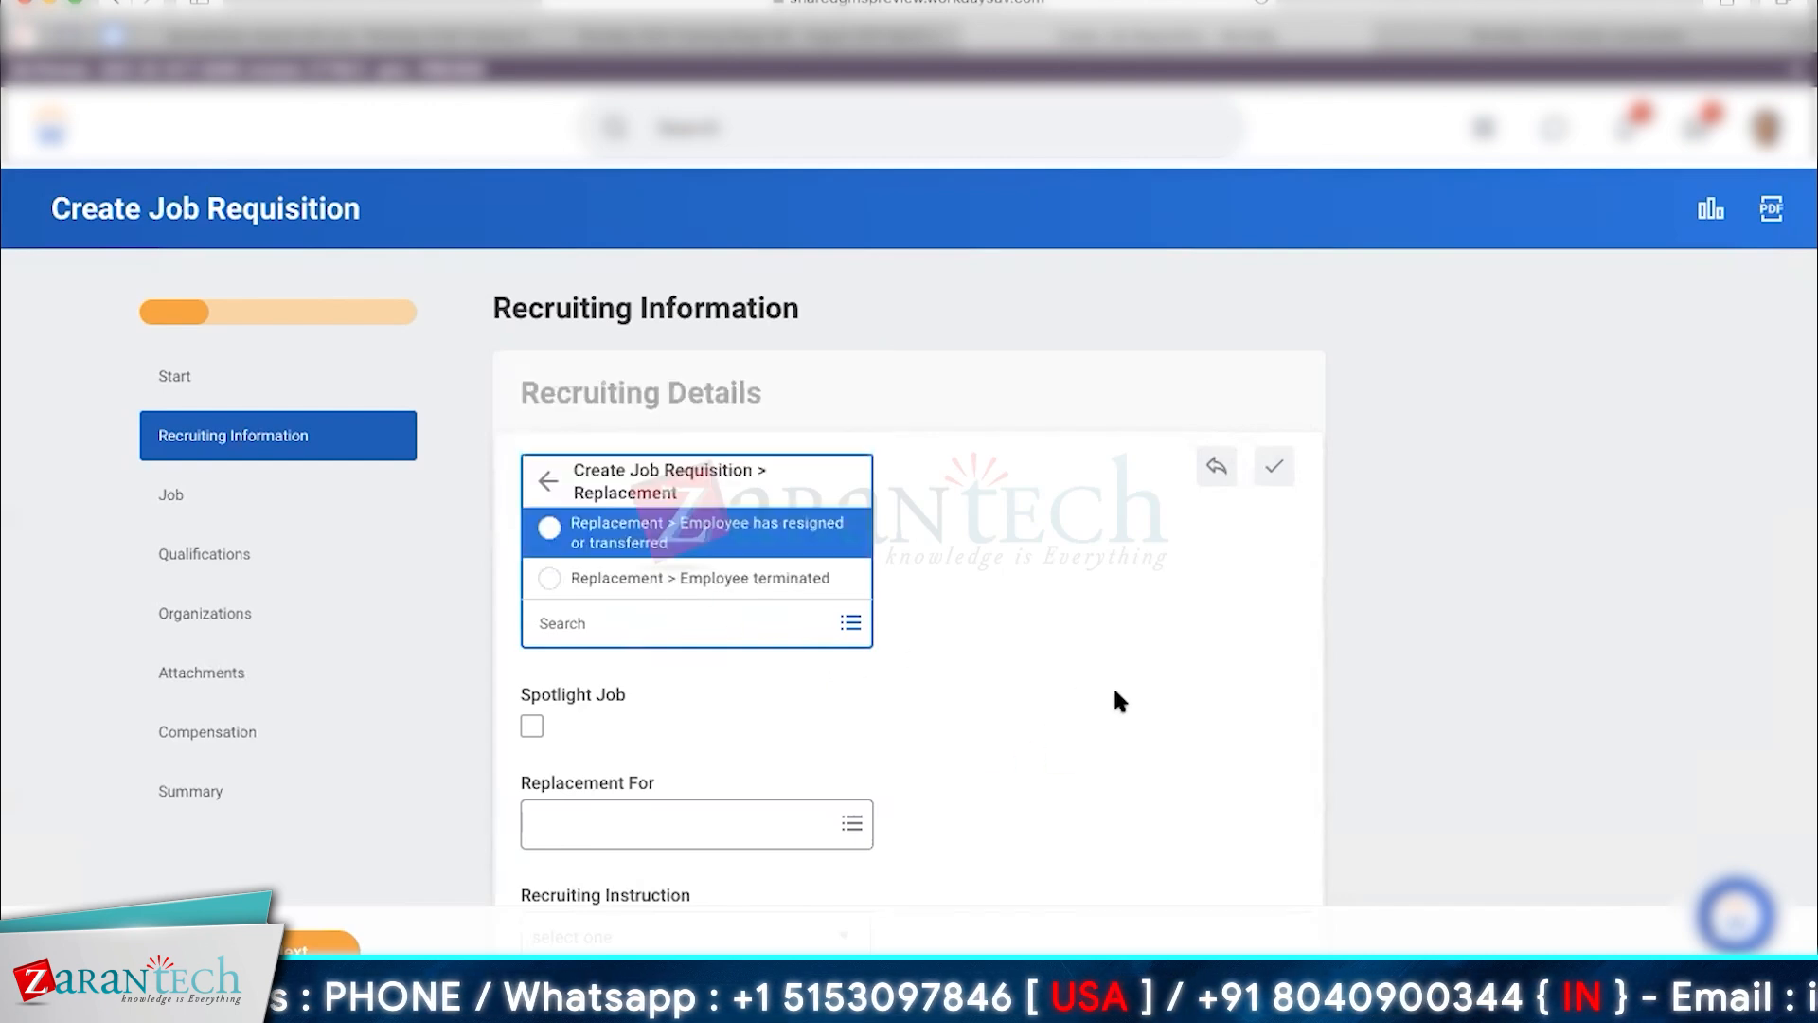
pyautogui.click(543, 481)
# Set the requisition reason to New position > Requesting additional staff and look at the worker categories offered for Replacement For.
pyautogui.click(609, 532)
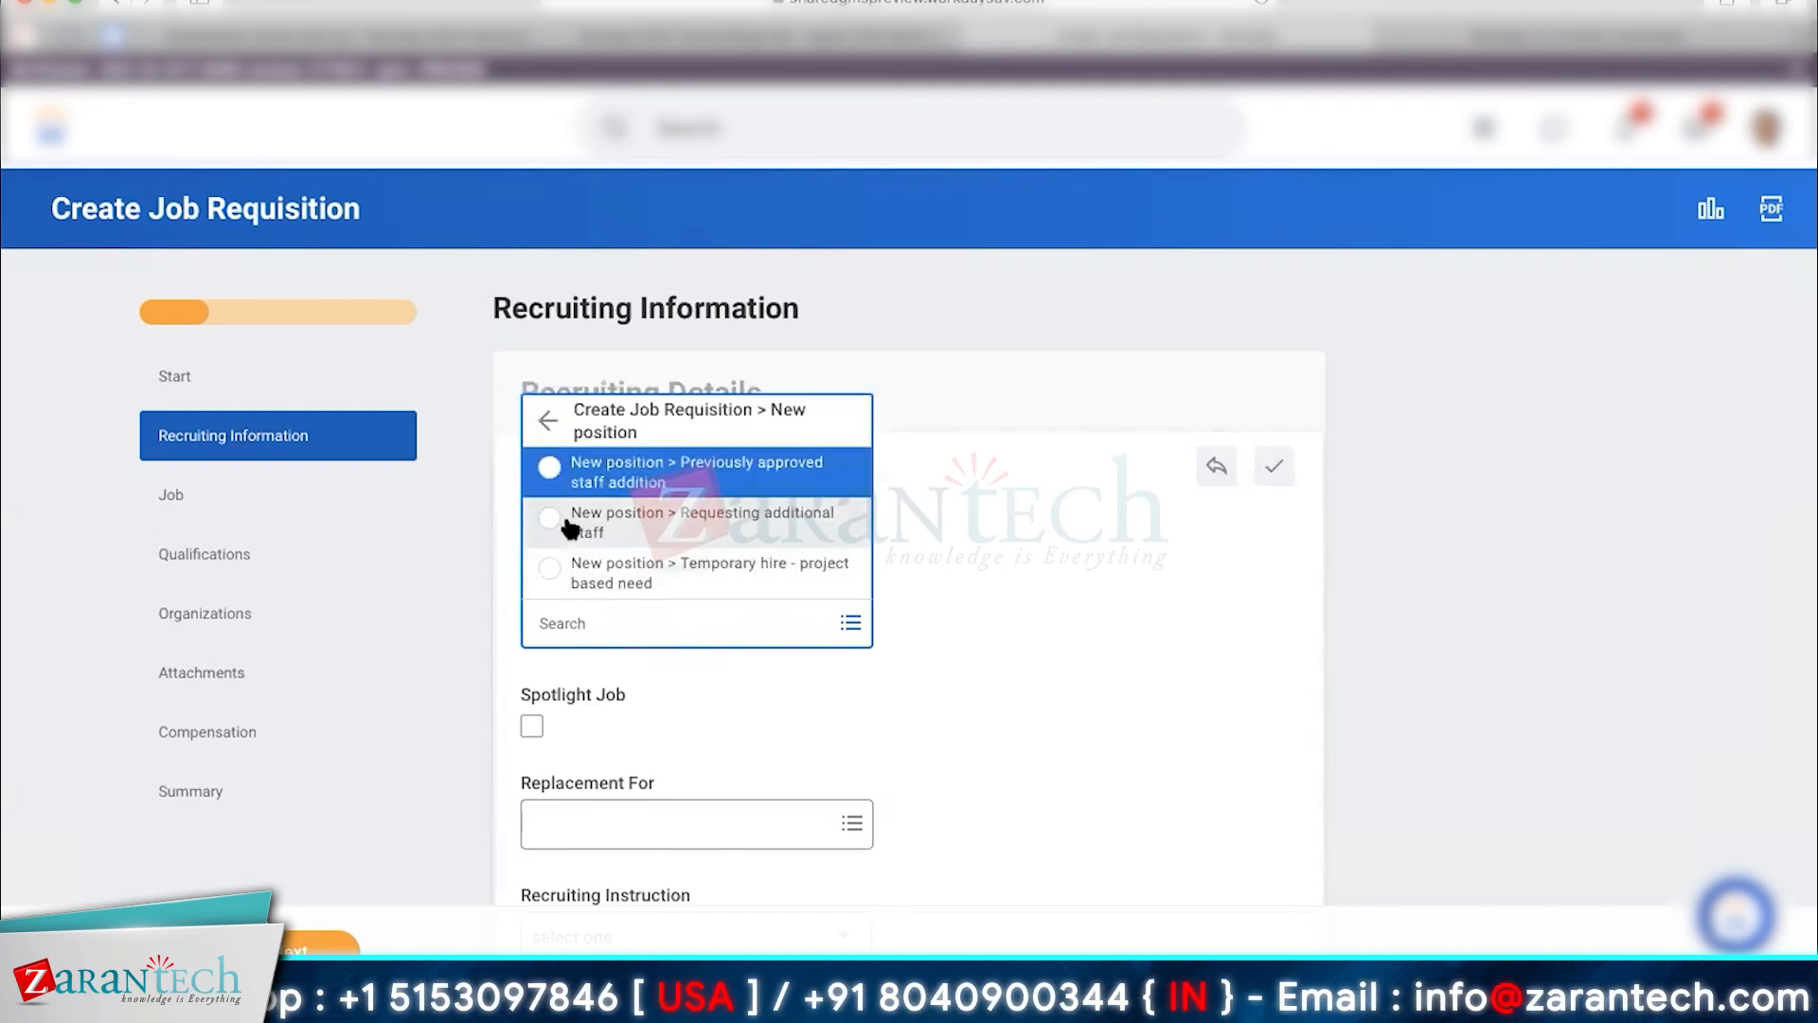
pyautogui.click(568, 534)
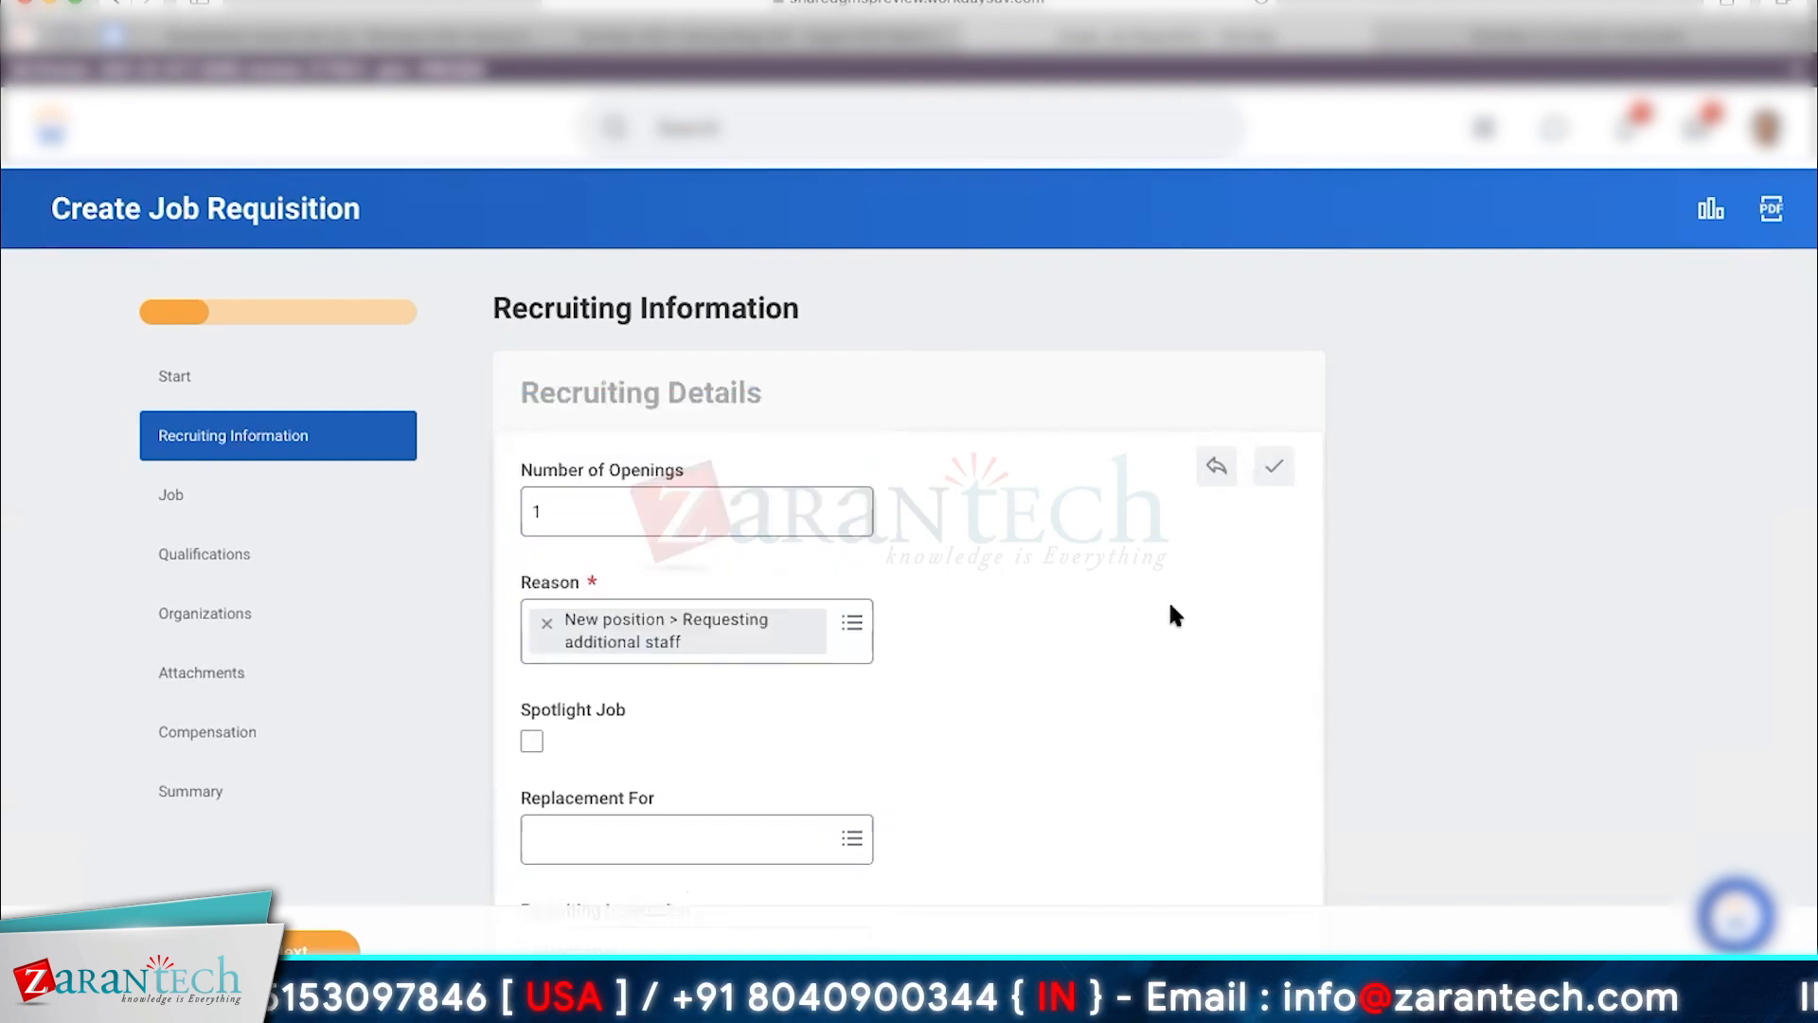
pyautogui.click(543, 498)
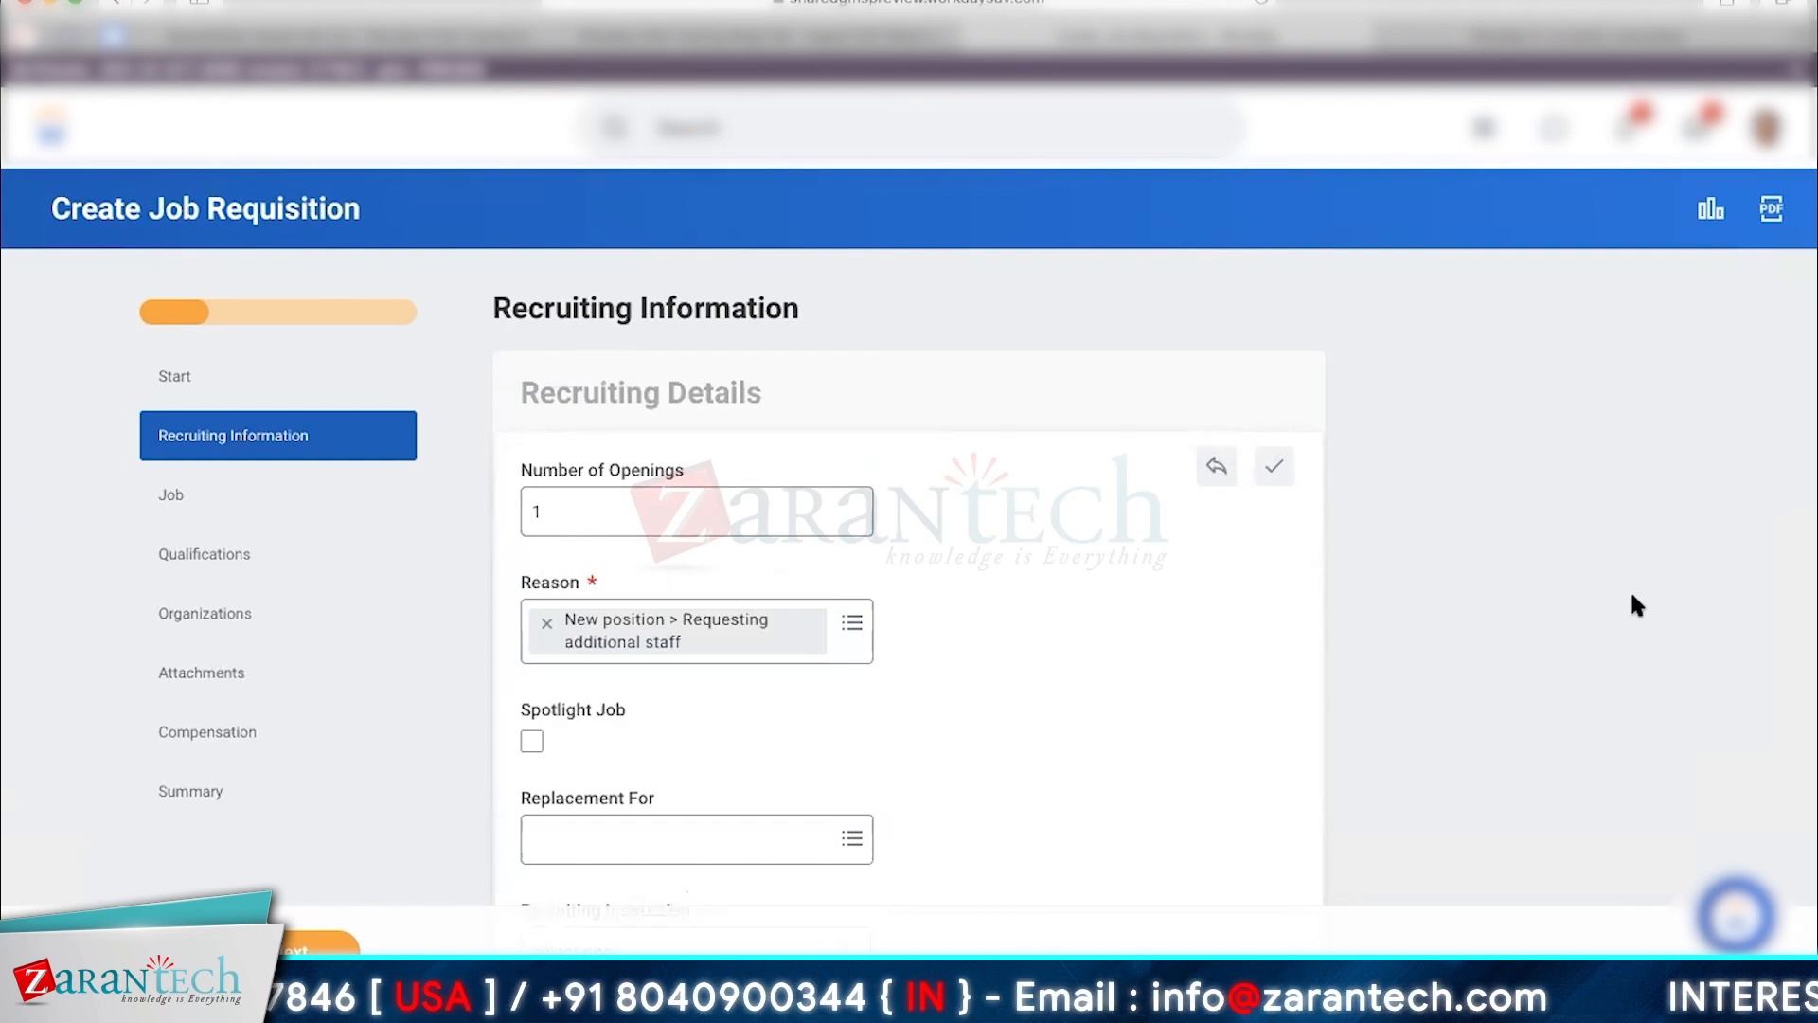
pyautogui.press('Return')
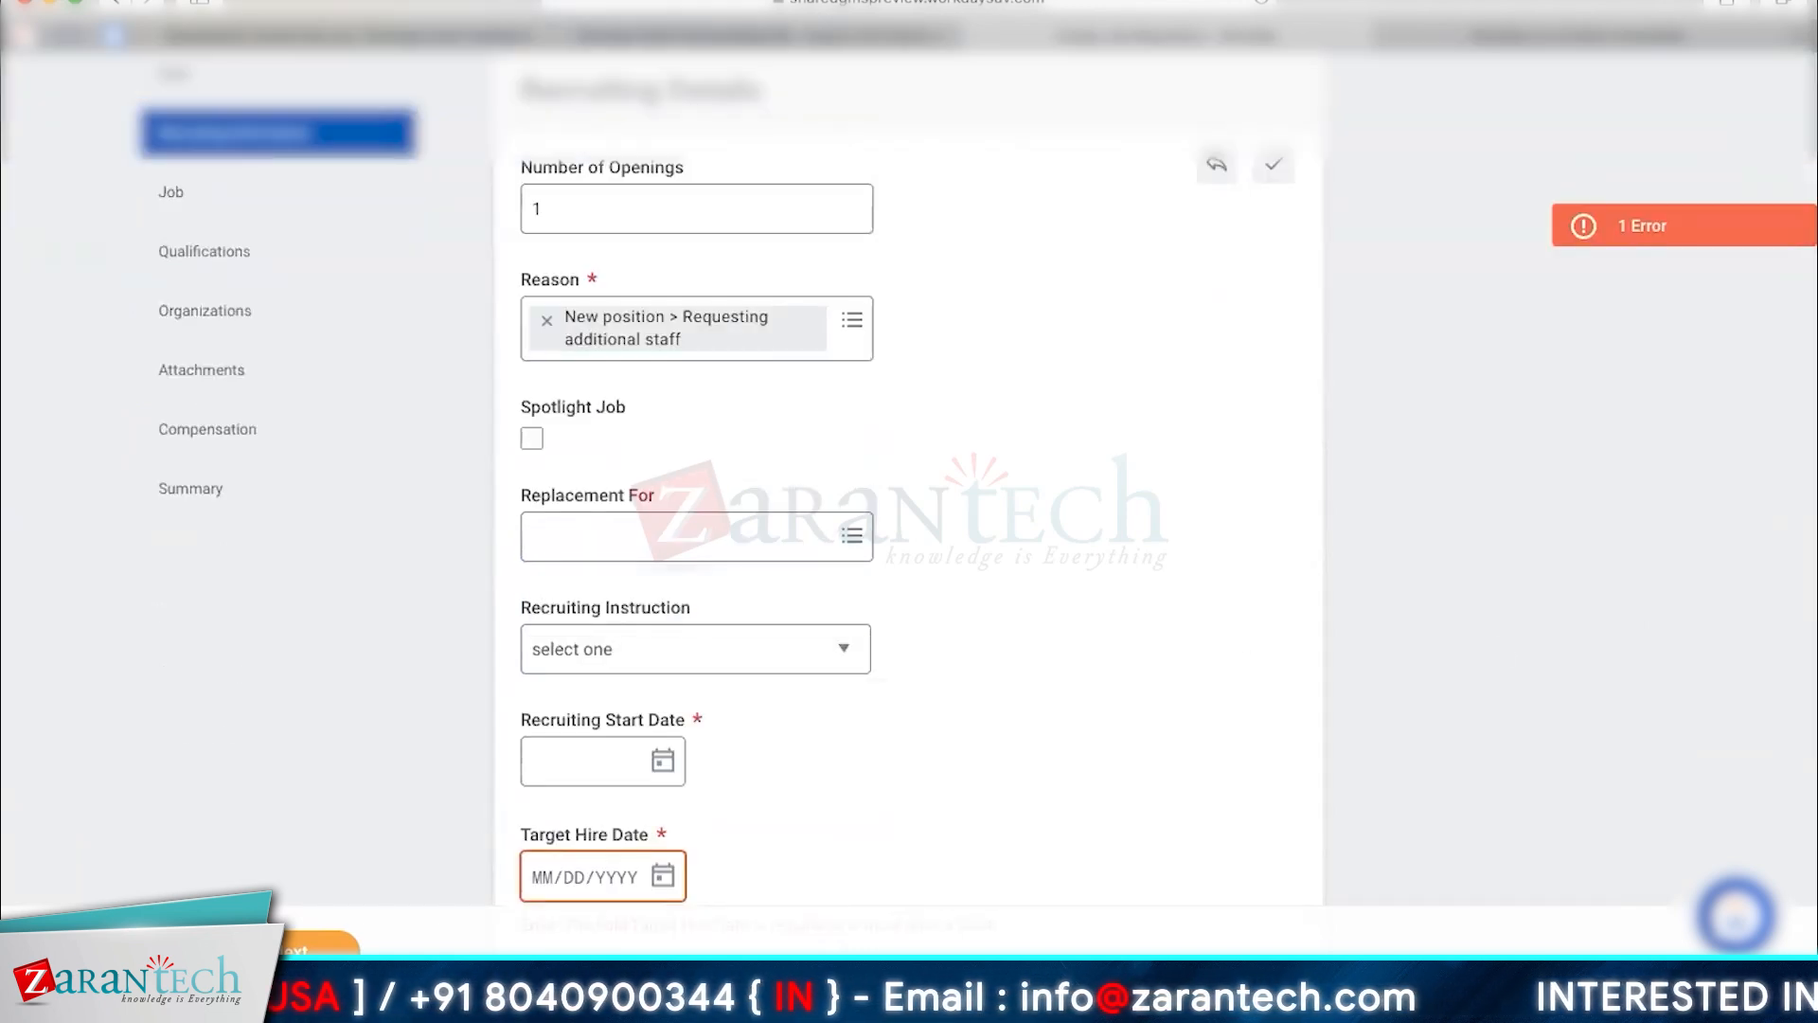
pyautogui.click(626, 538)
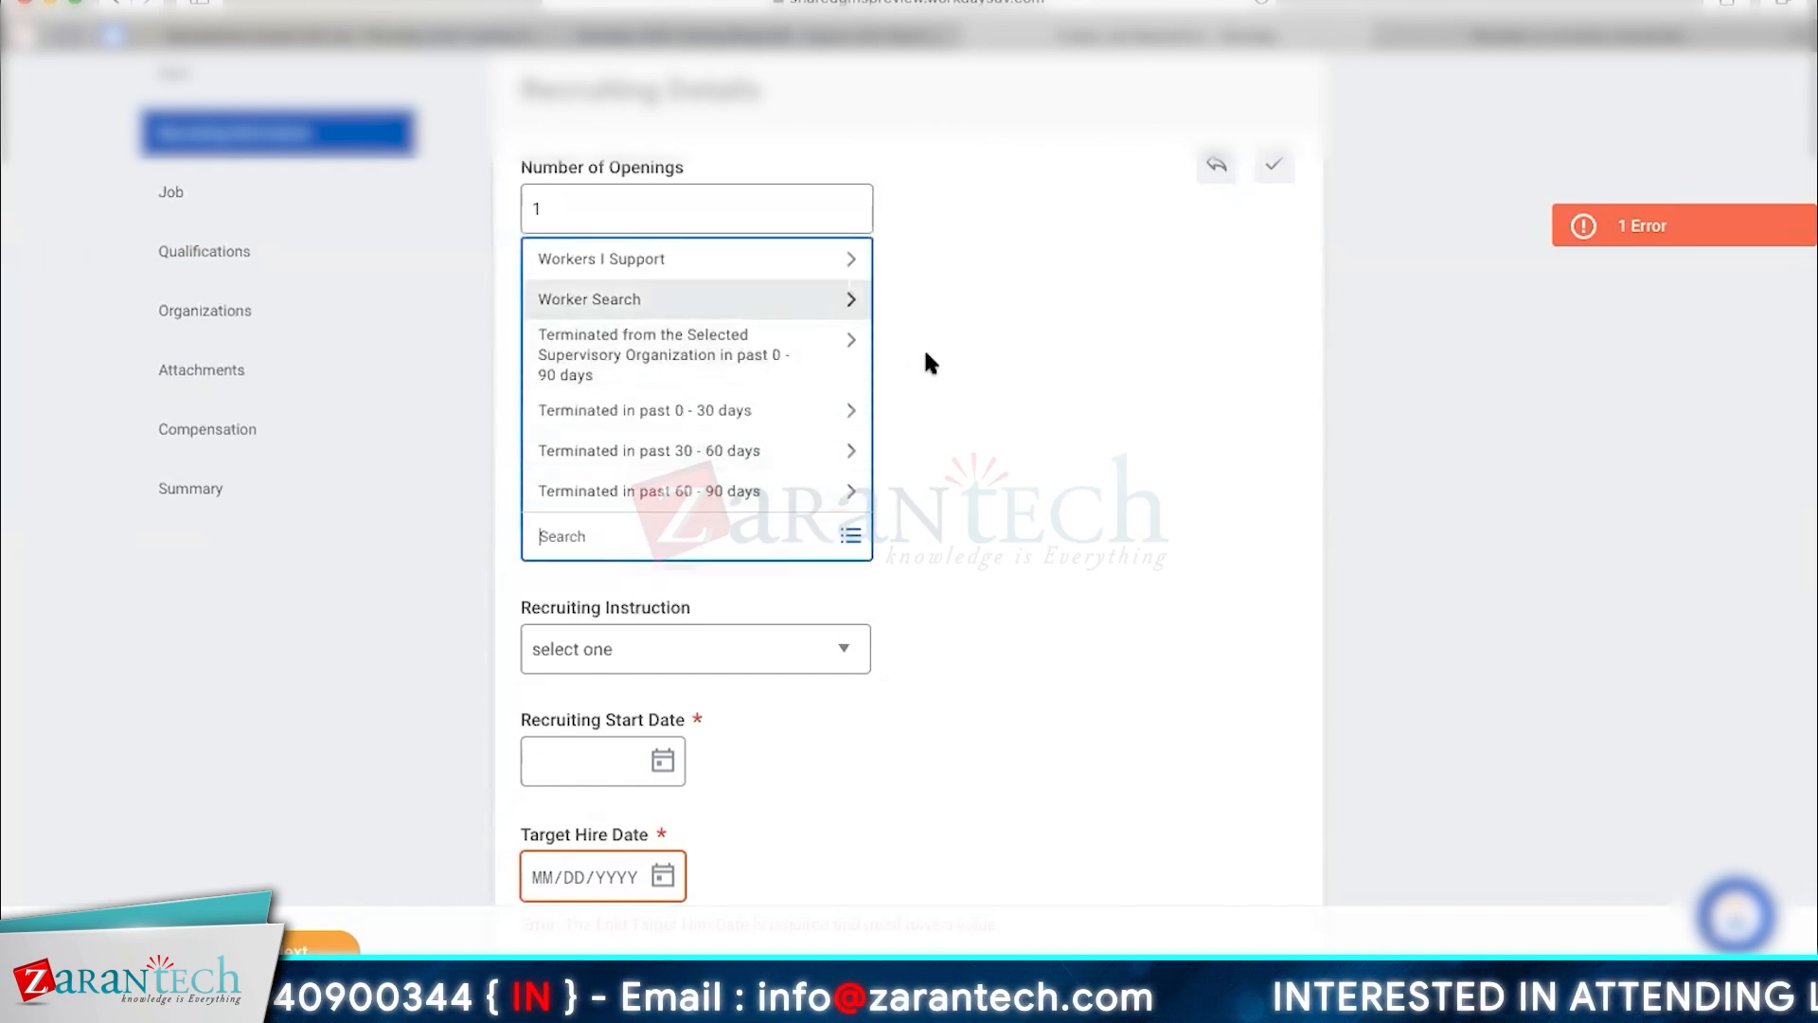
pyautogui.click(1375, 463)
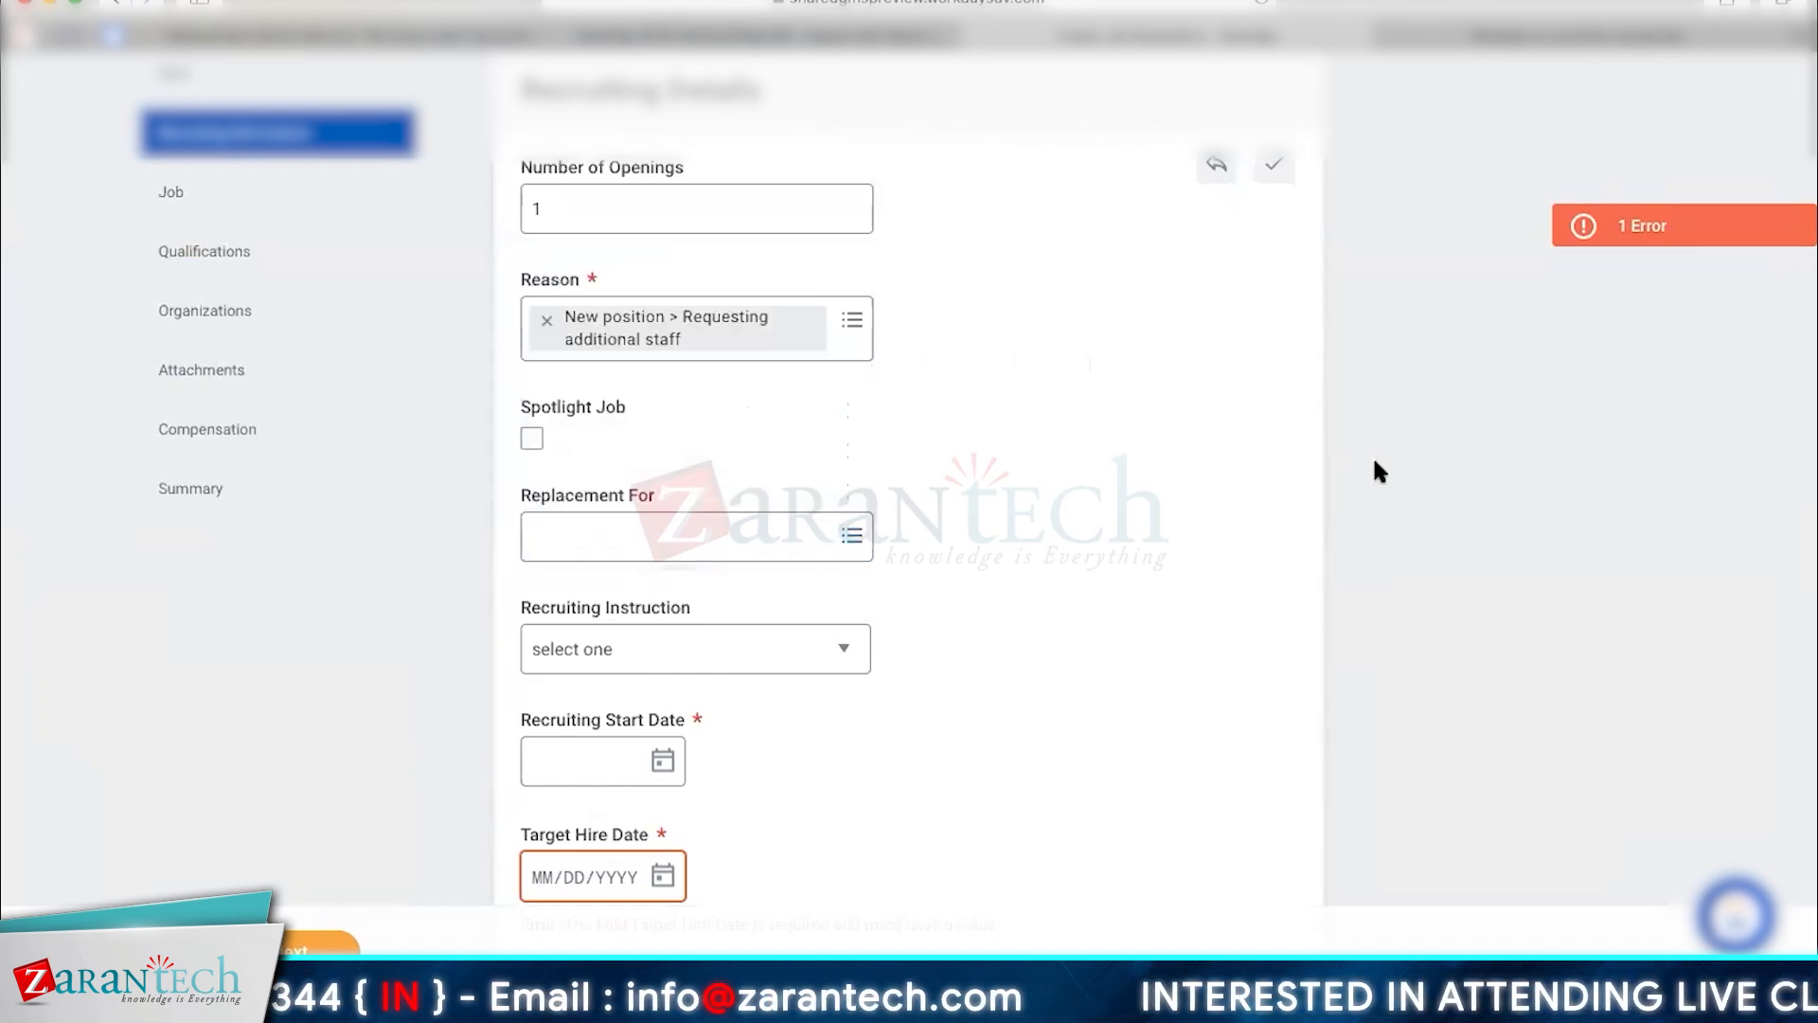
# Change the requisition reason to Replacement > Employee has resigned or transferred.
pyautogui.scroll(3, 1378, 470)
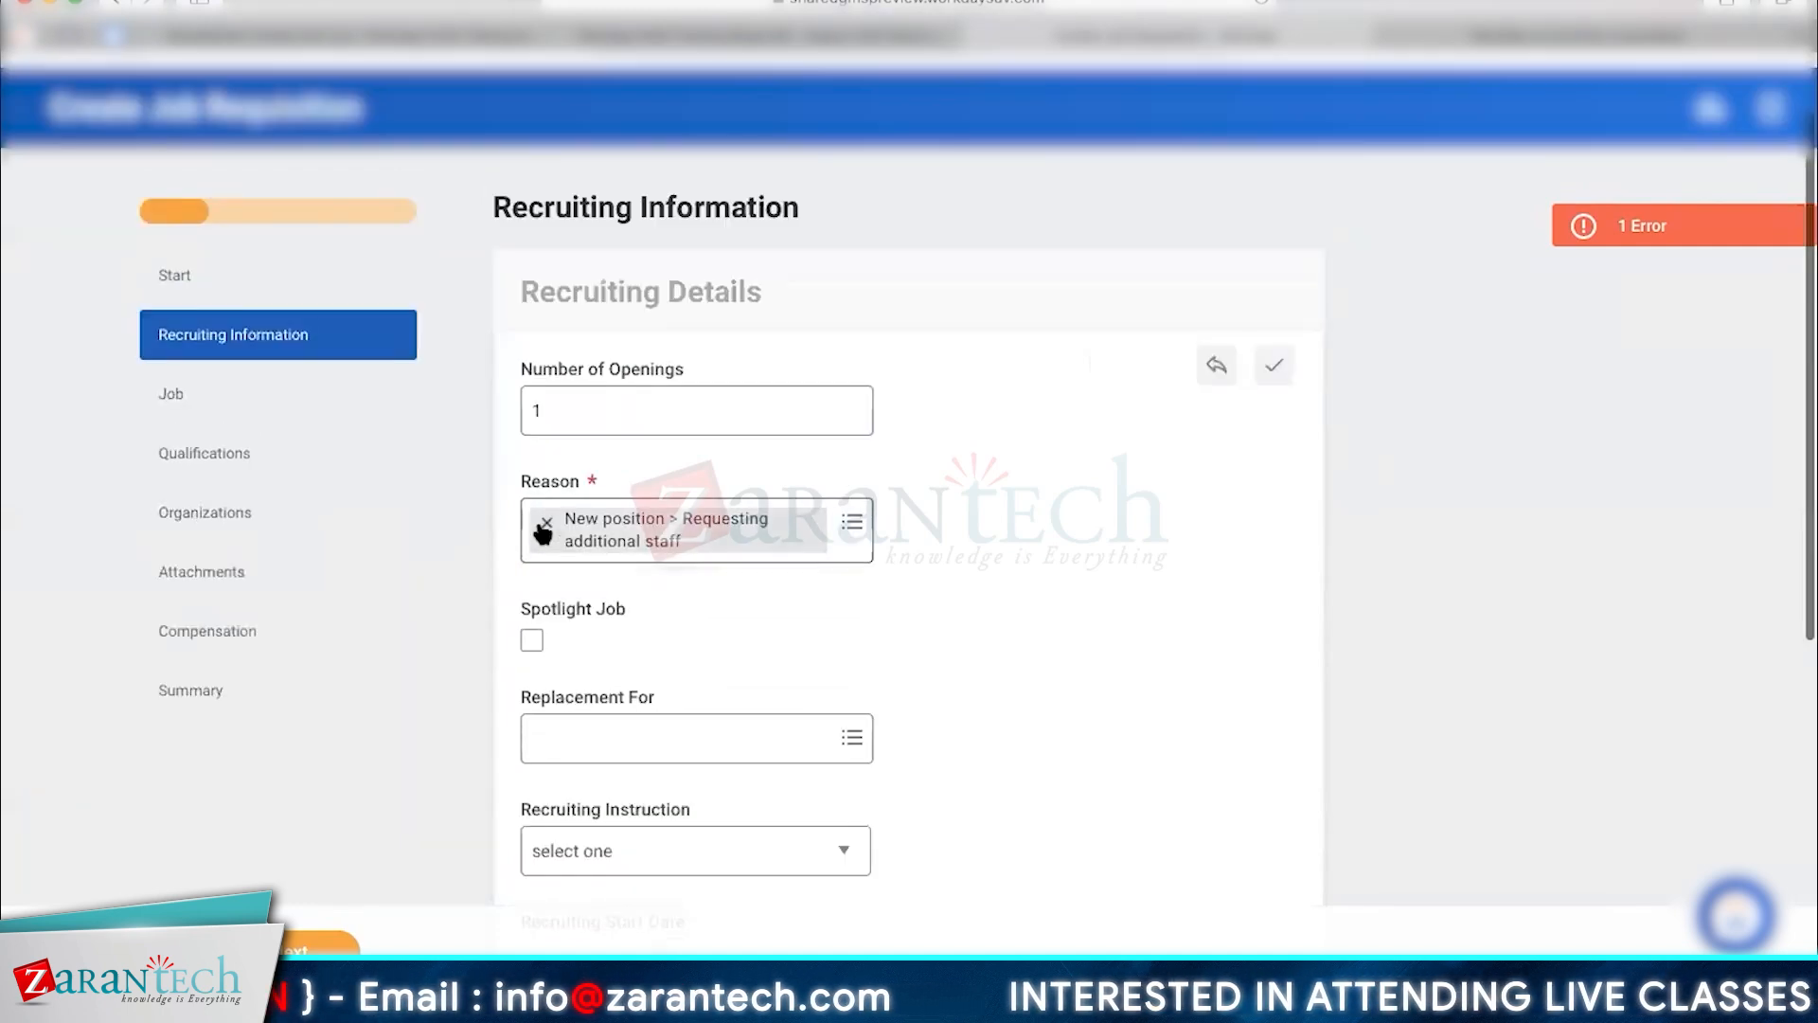
pyautogui.click(546, 522)
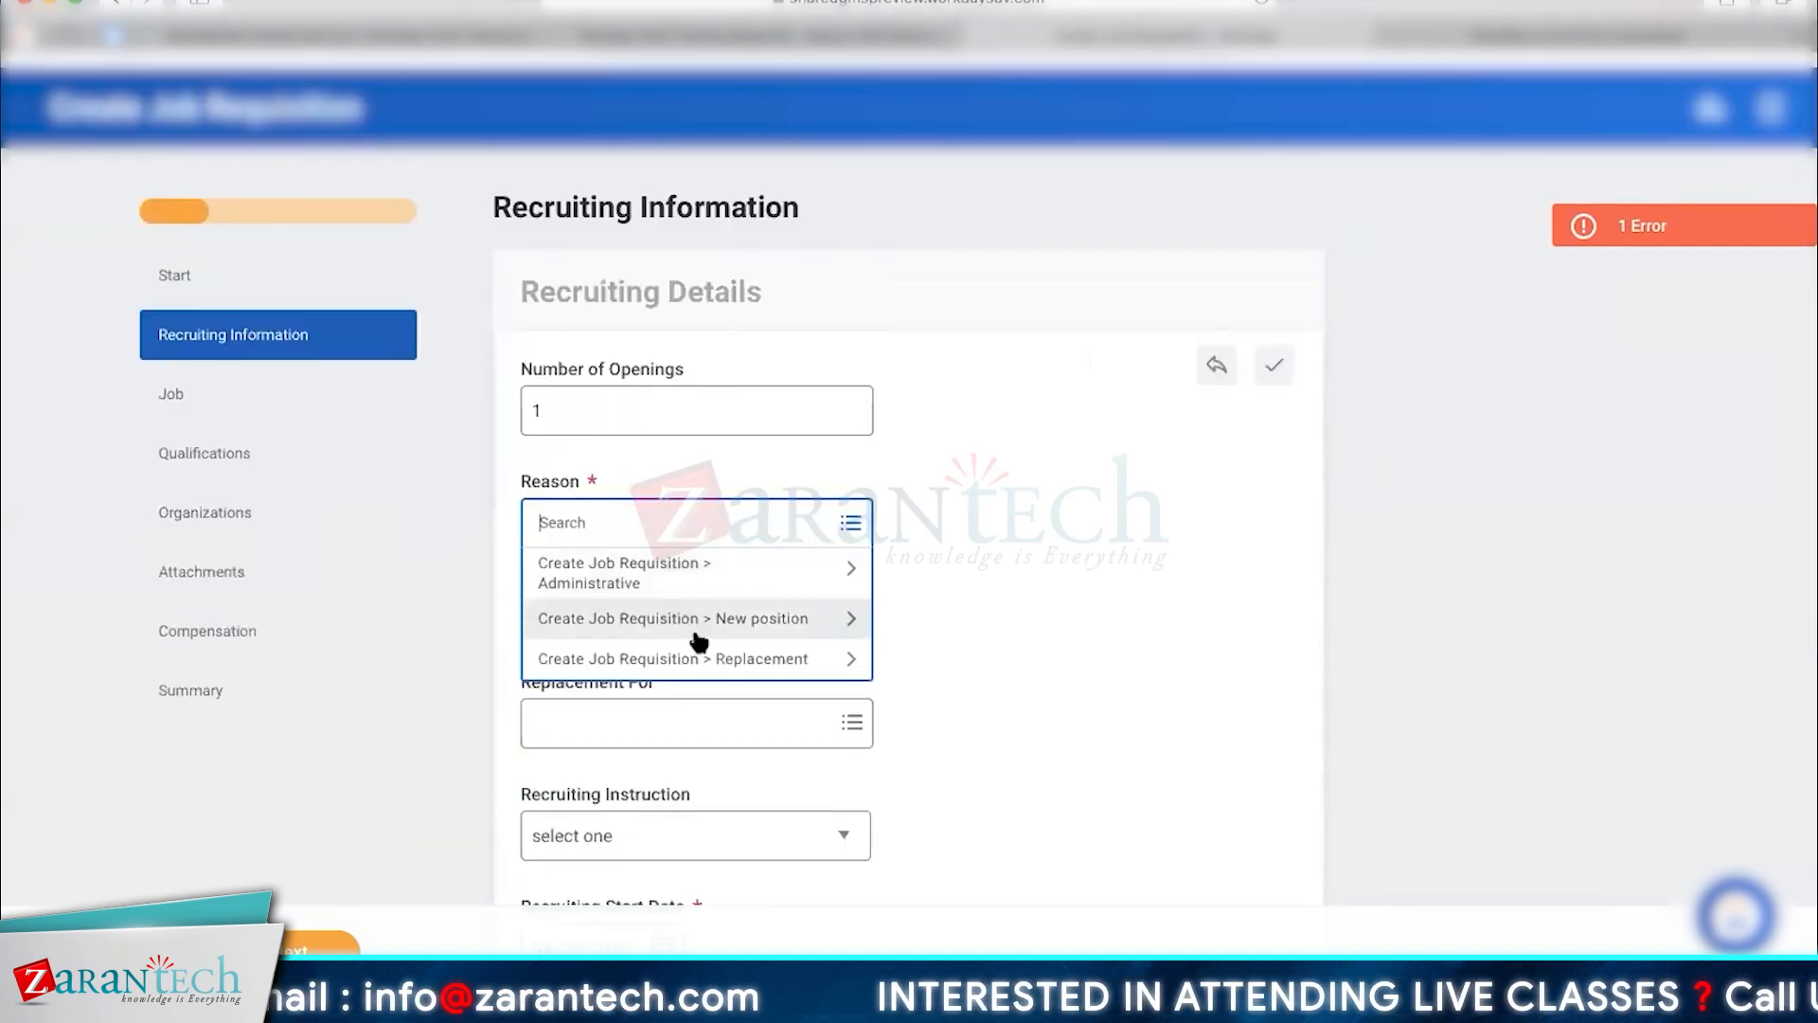
pyautogui.click(701, 655)
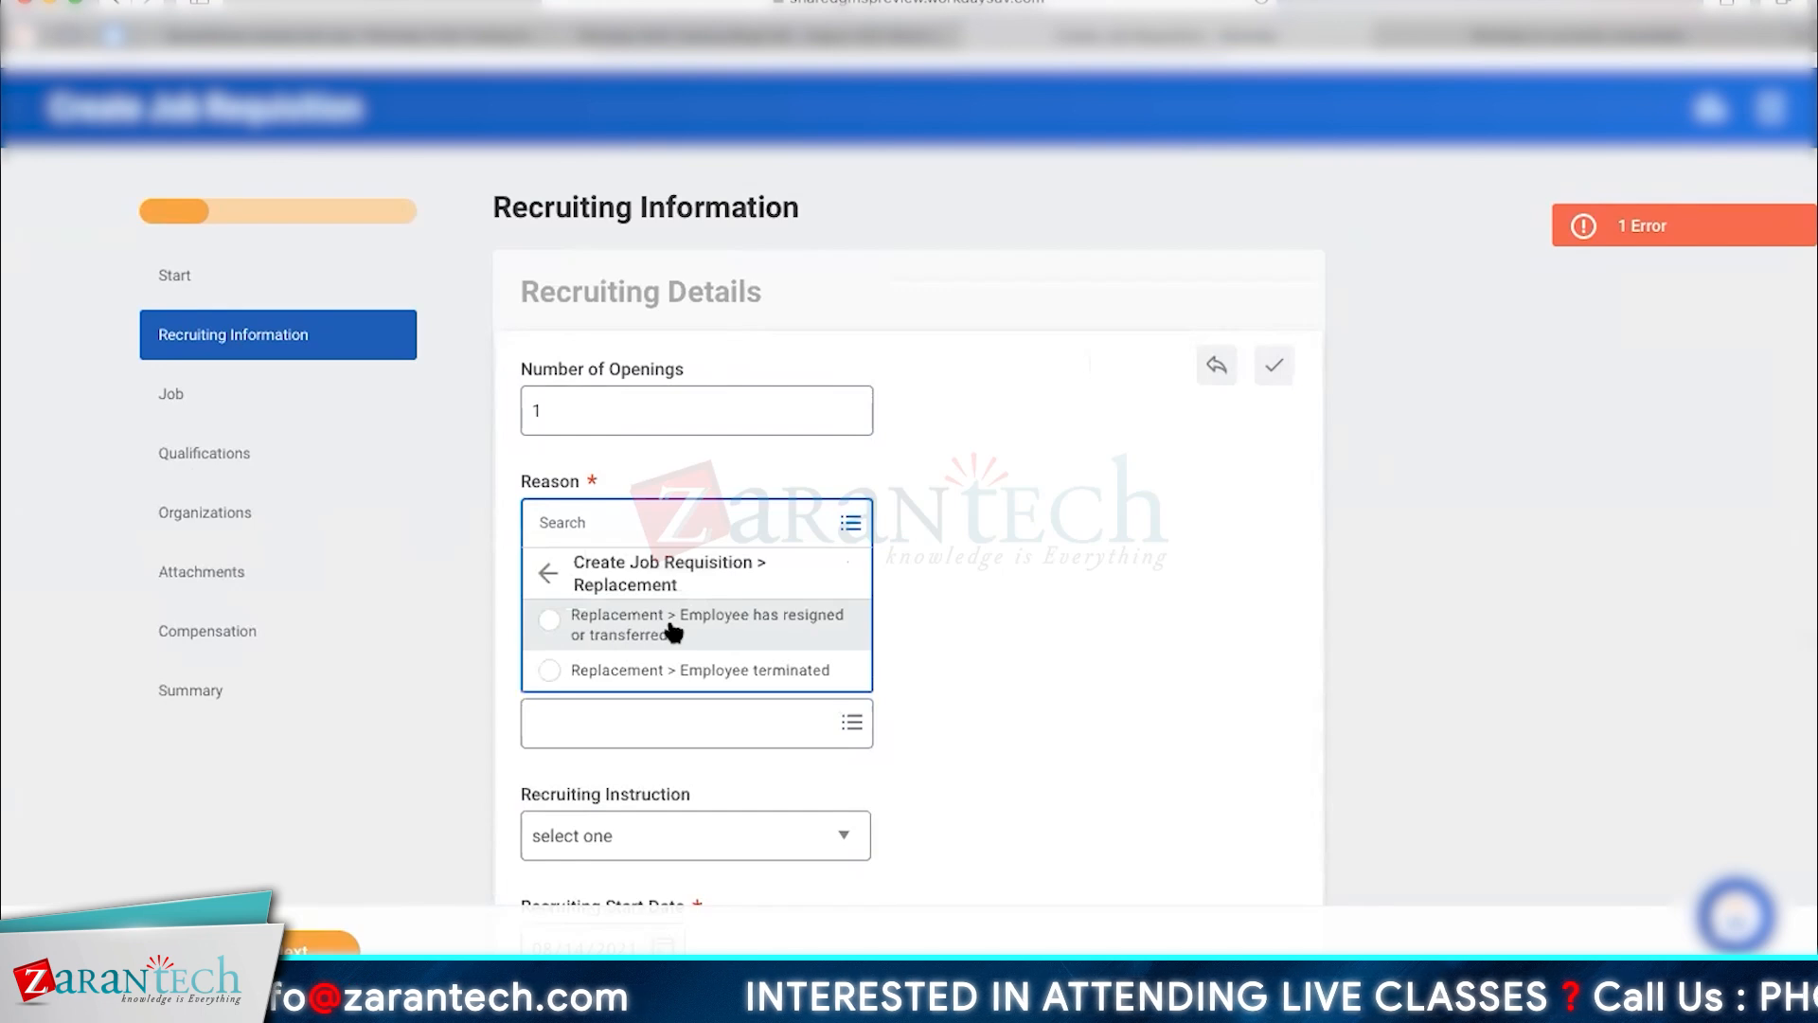
pyautogui.click(674, 632)
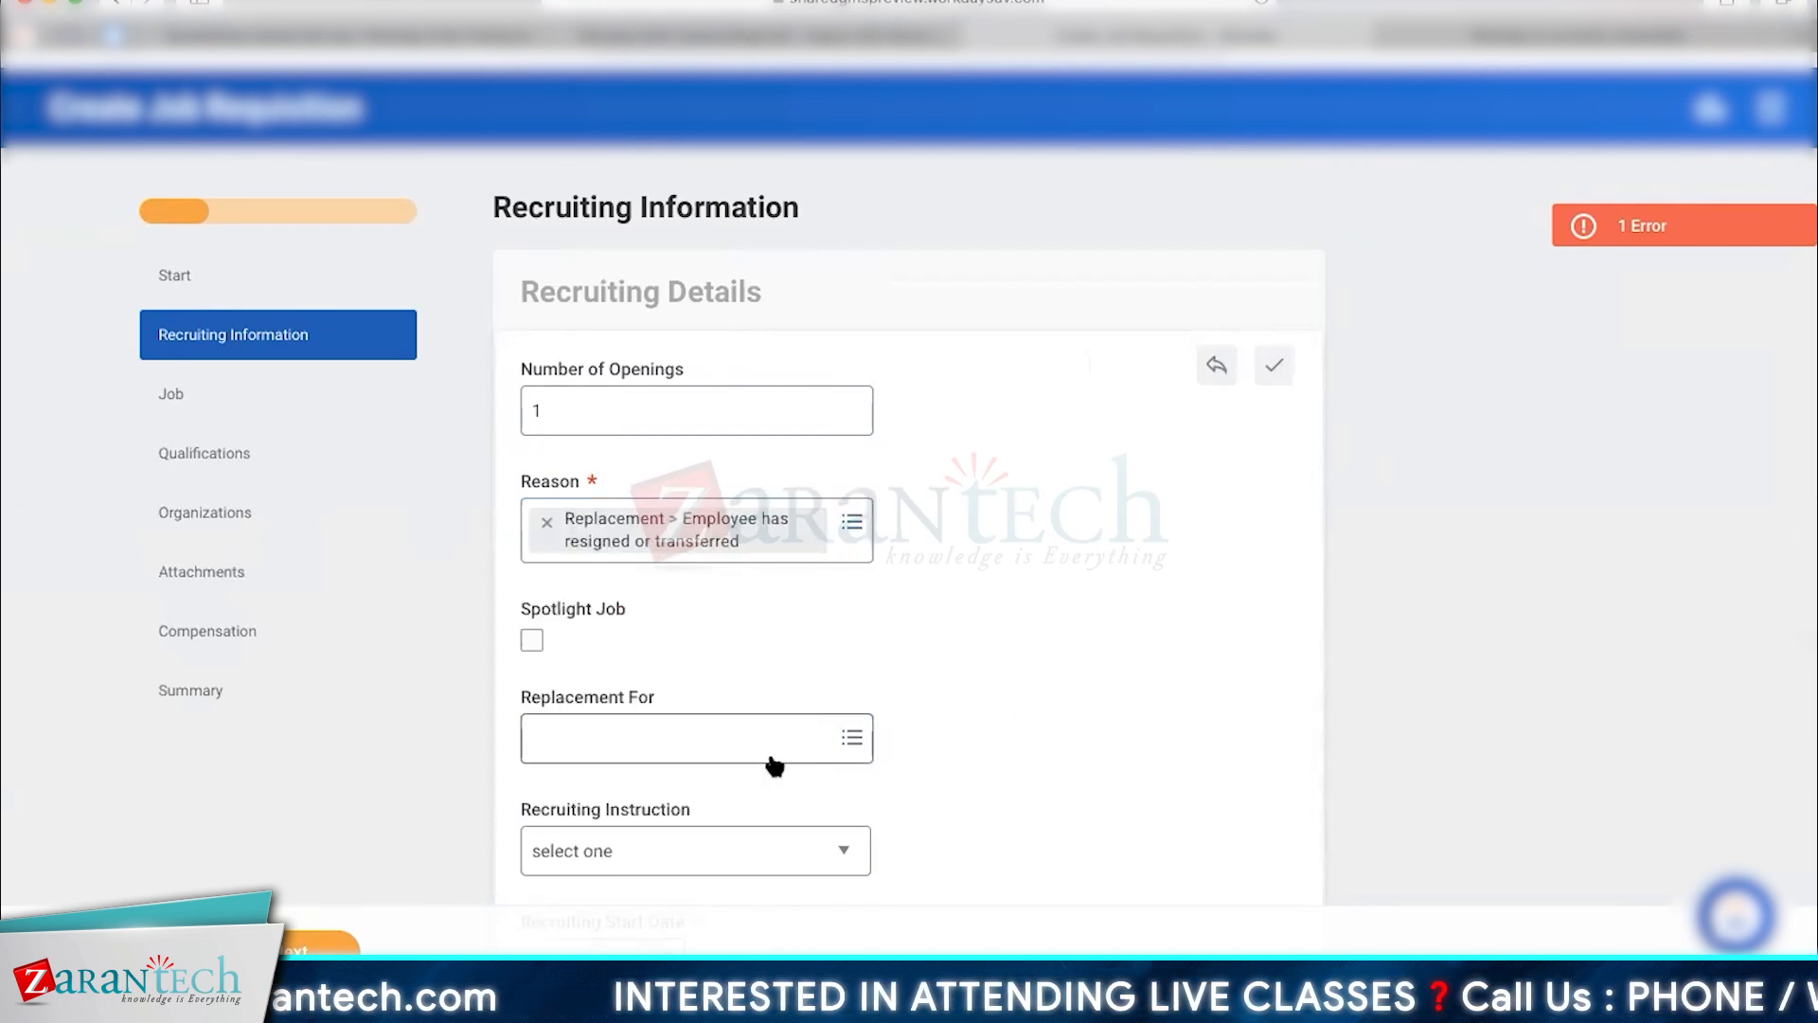
# Examine the worker categories offered for Replacement For, including workers terminated in the past 60 - 90 days.
pyautogui.click(680, 754)
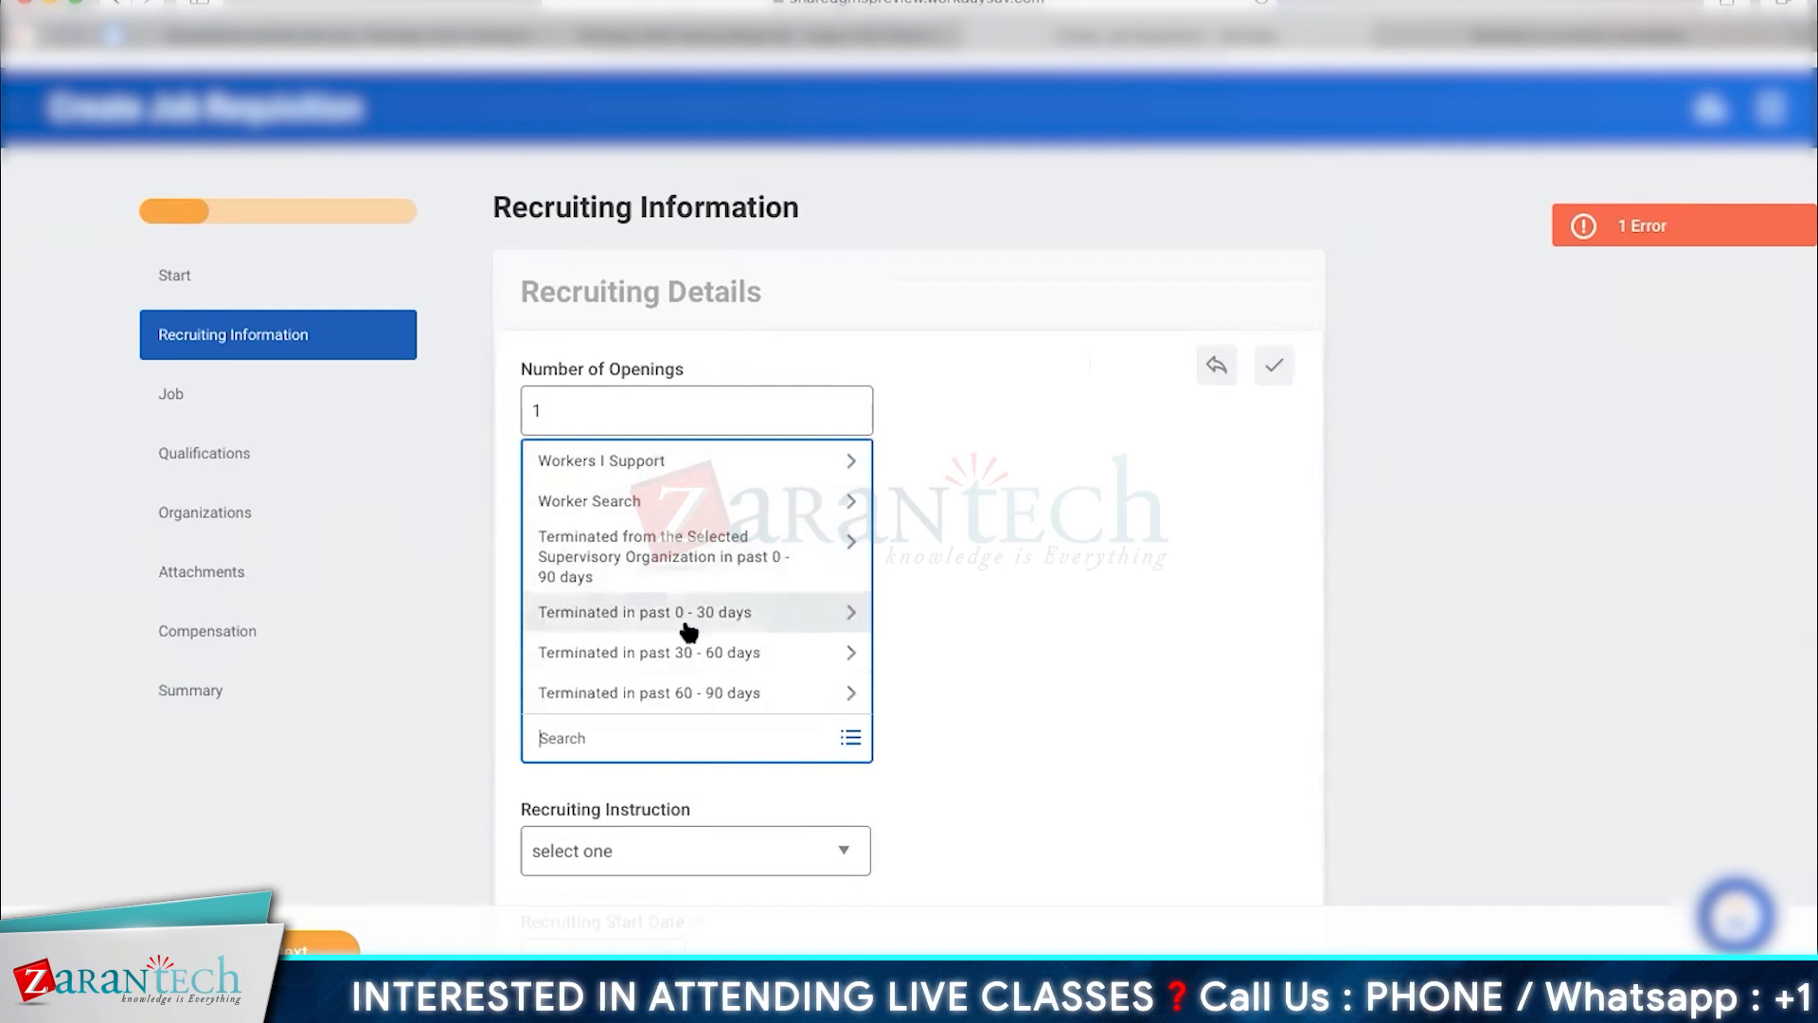
pyautogui.click(715, 695)
pyautogui.scroll(-3, 1137, 678)
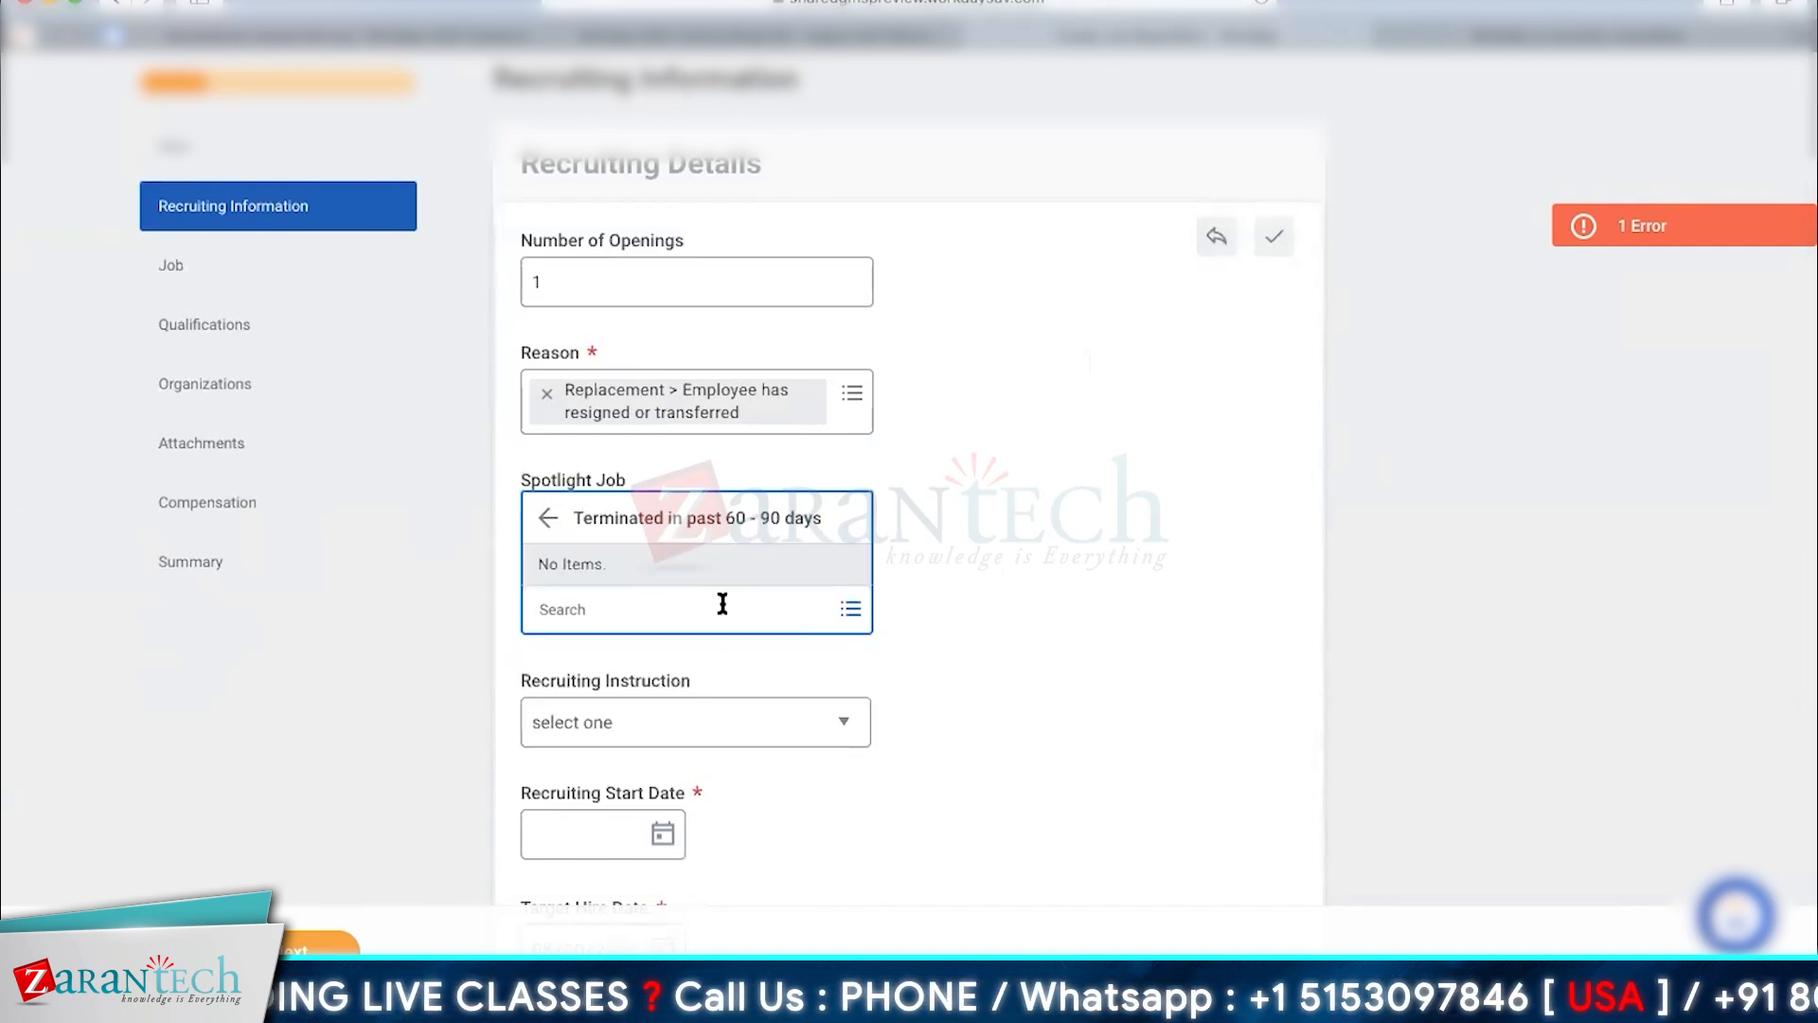
pyautogui.click(549, 519)
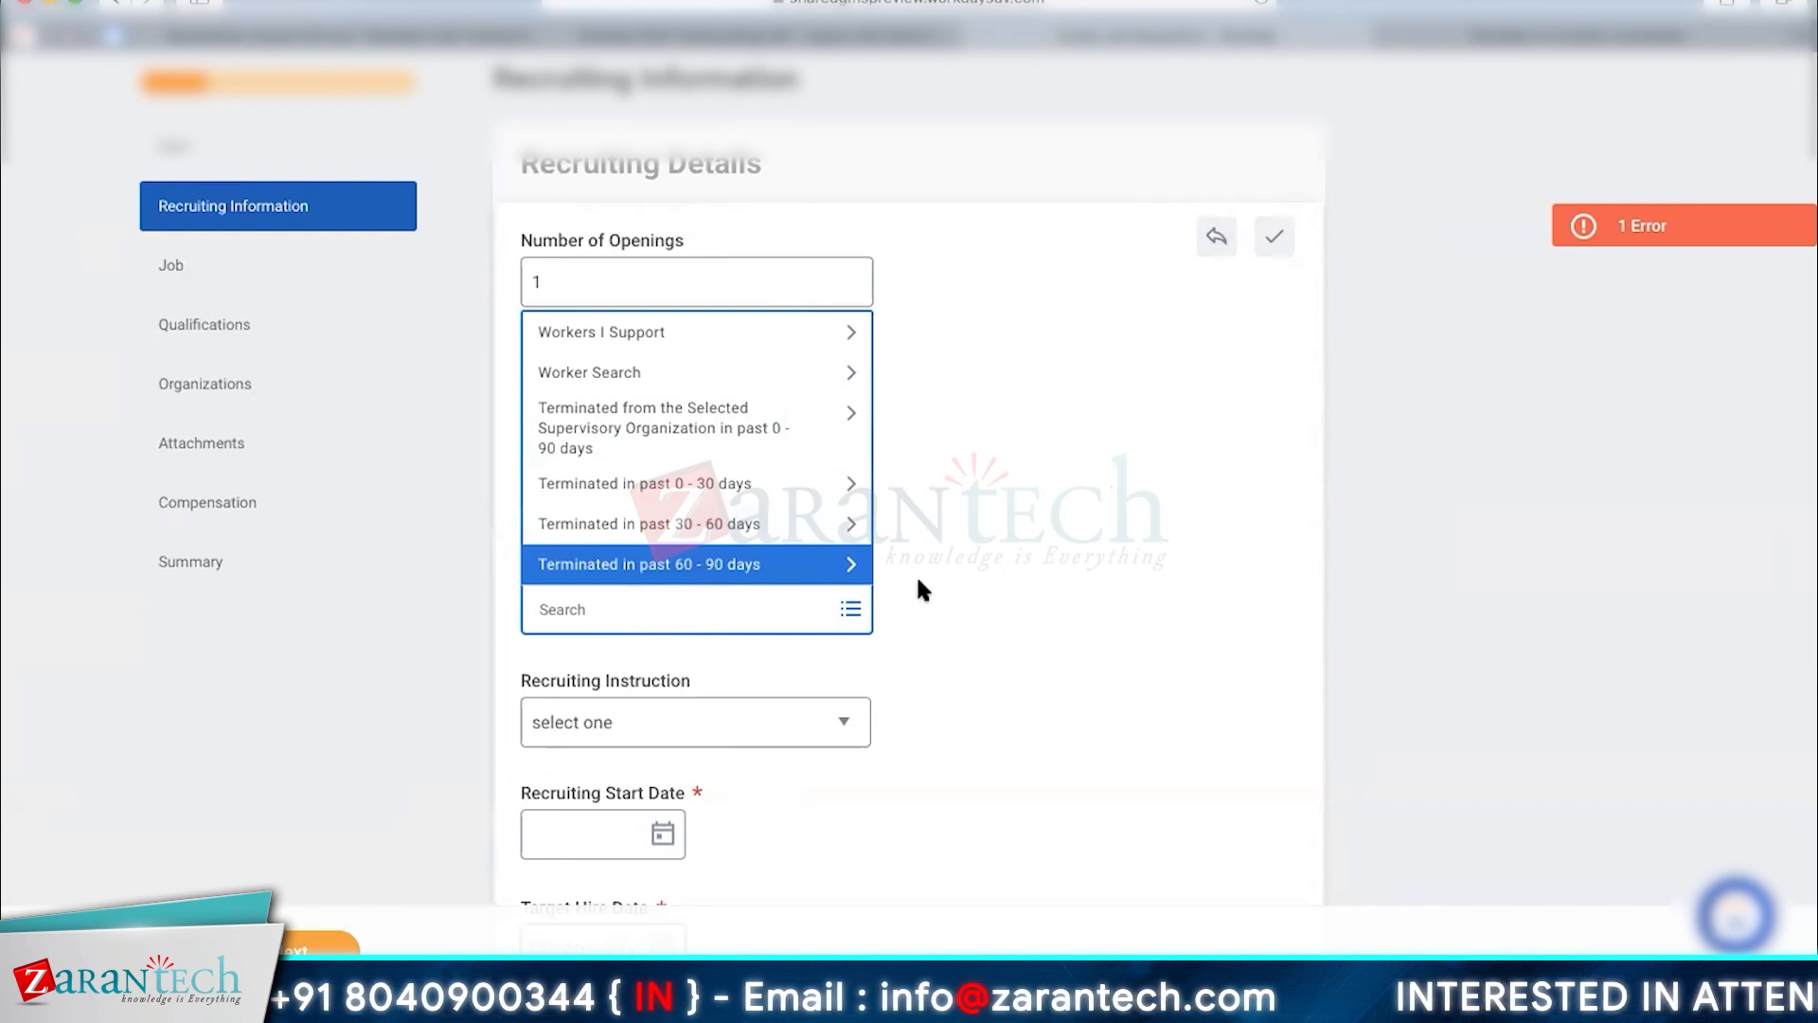
pyautogui.click(1165, 548)
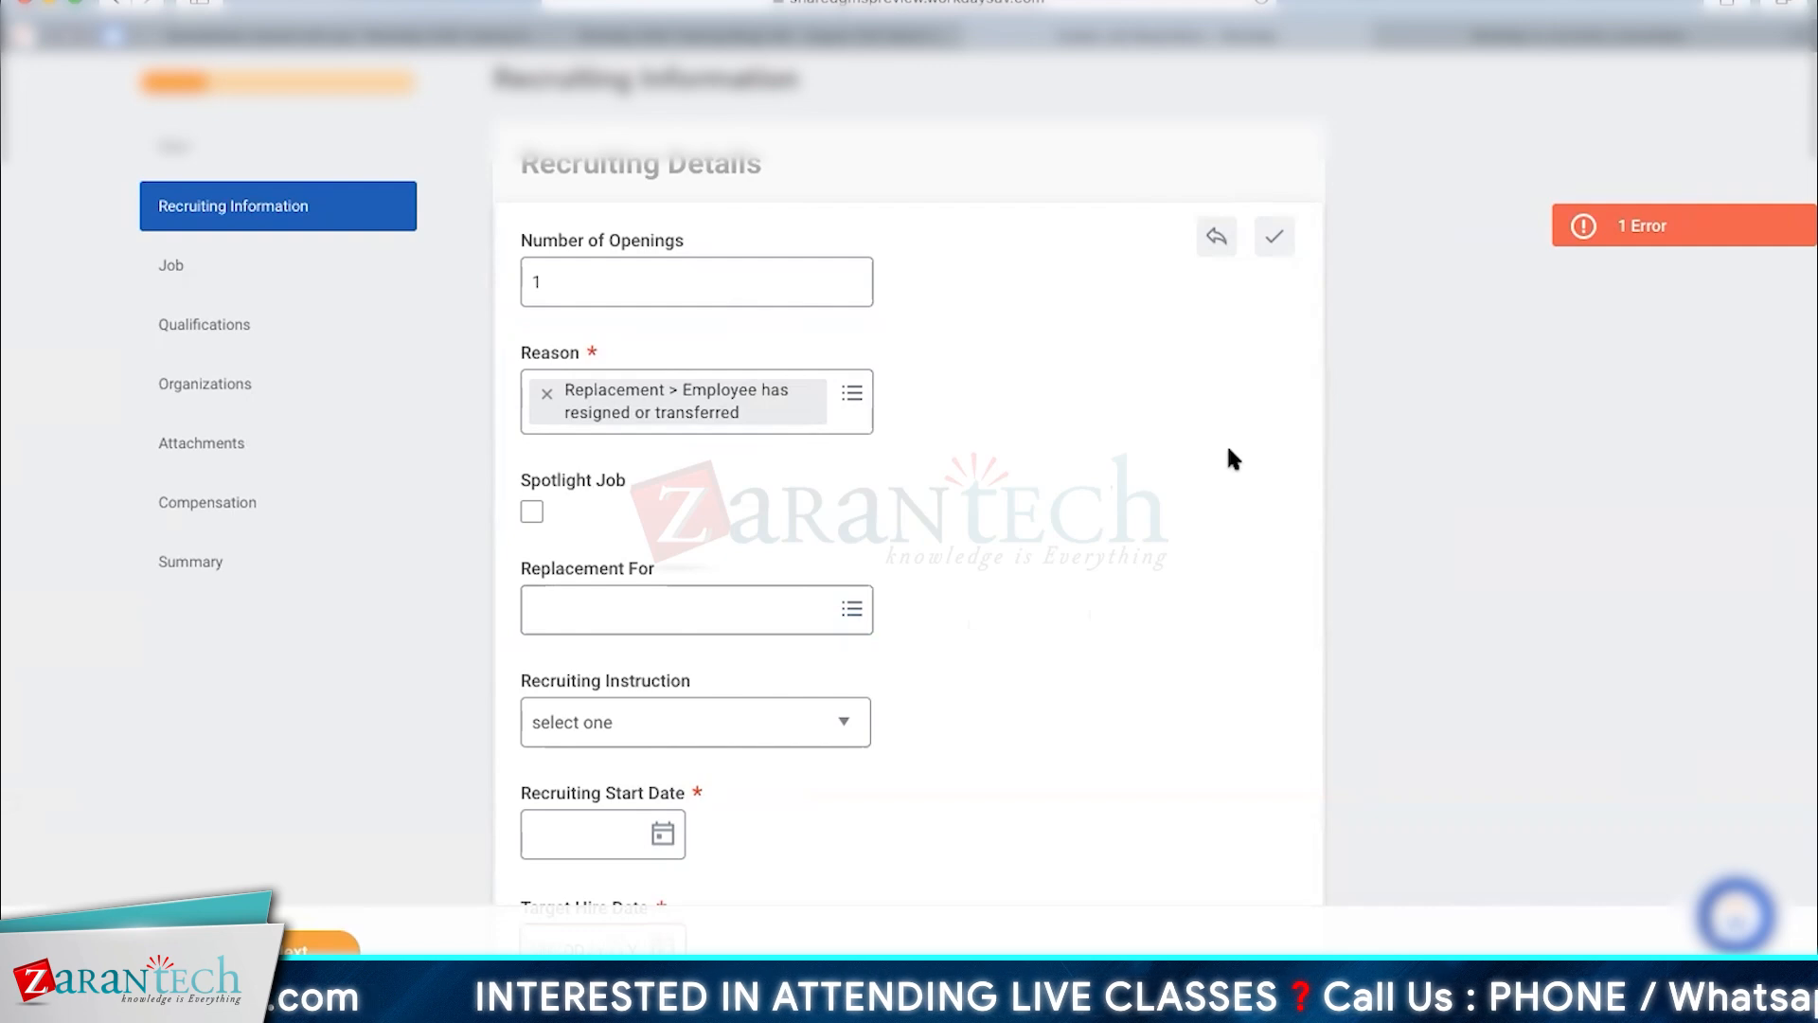
# Clear the requisition reason and reselect Employee has resigned or transferred from the Replacement reasons.
pyautogui.click(546, 400)
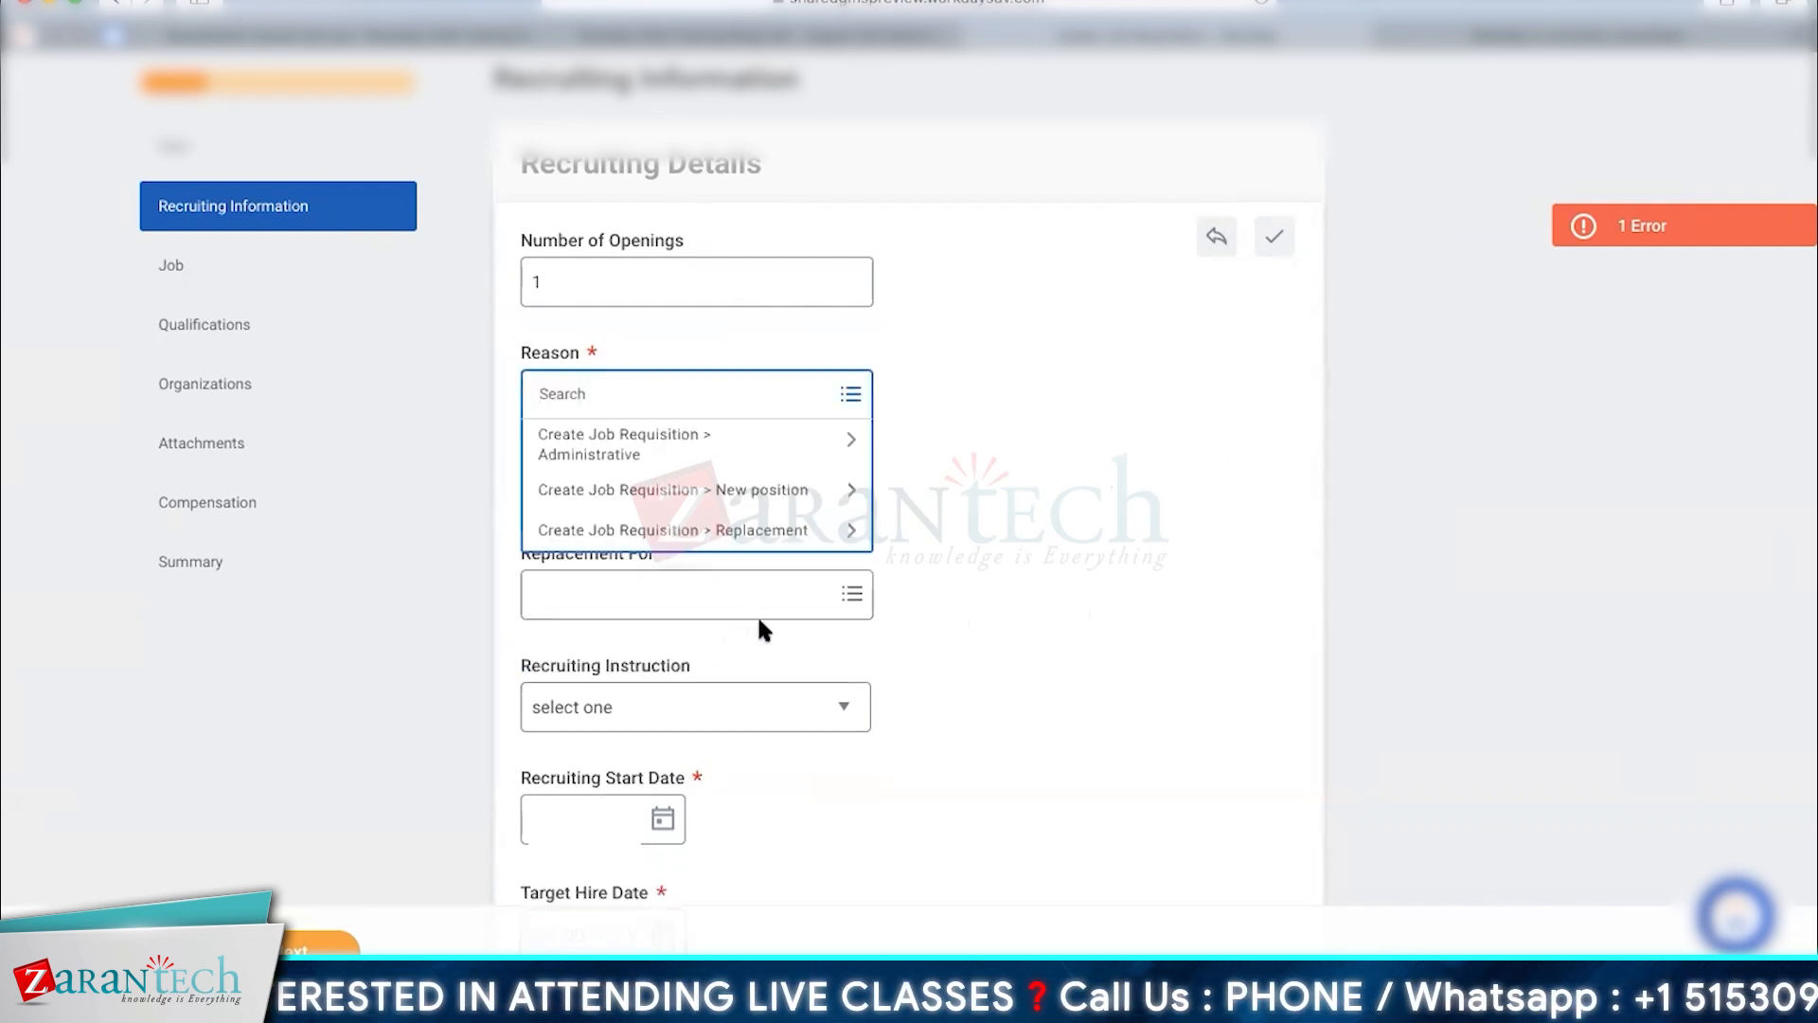
pyautogui.click(701, 529)
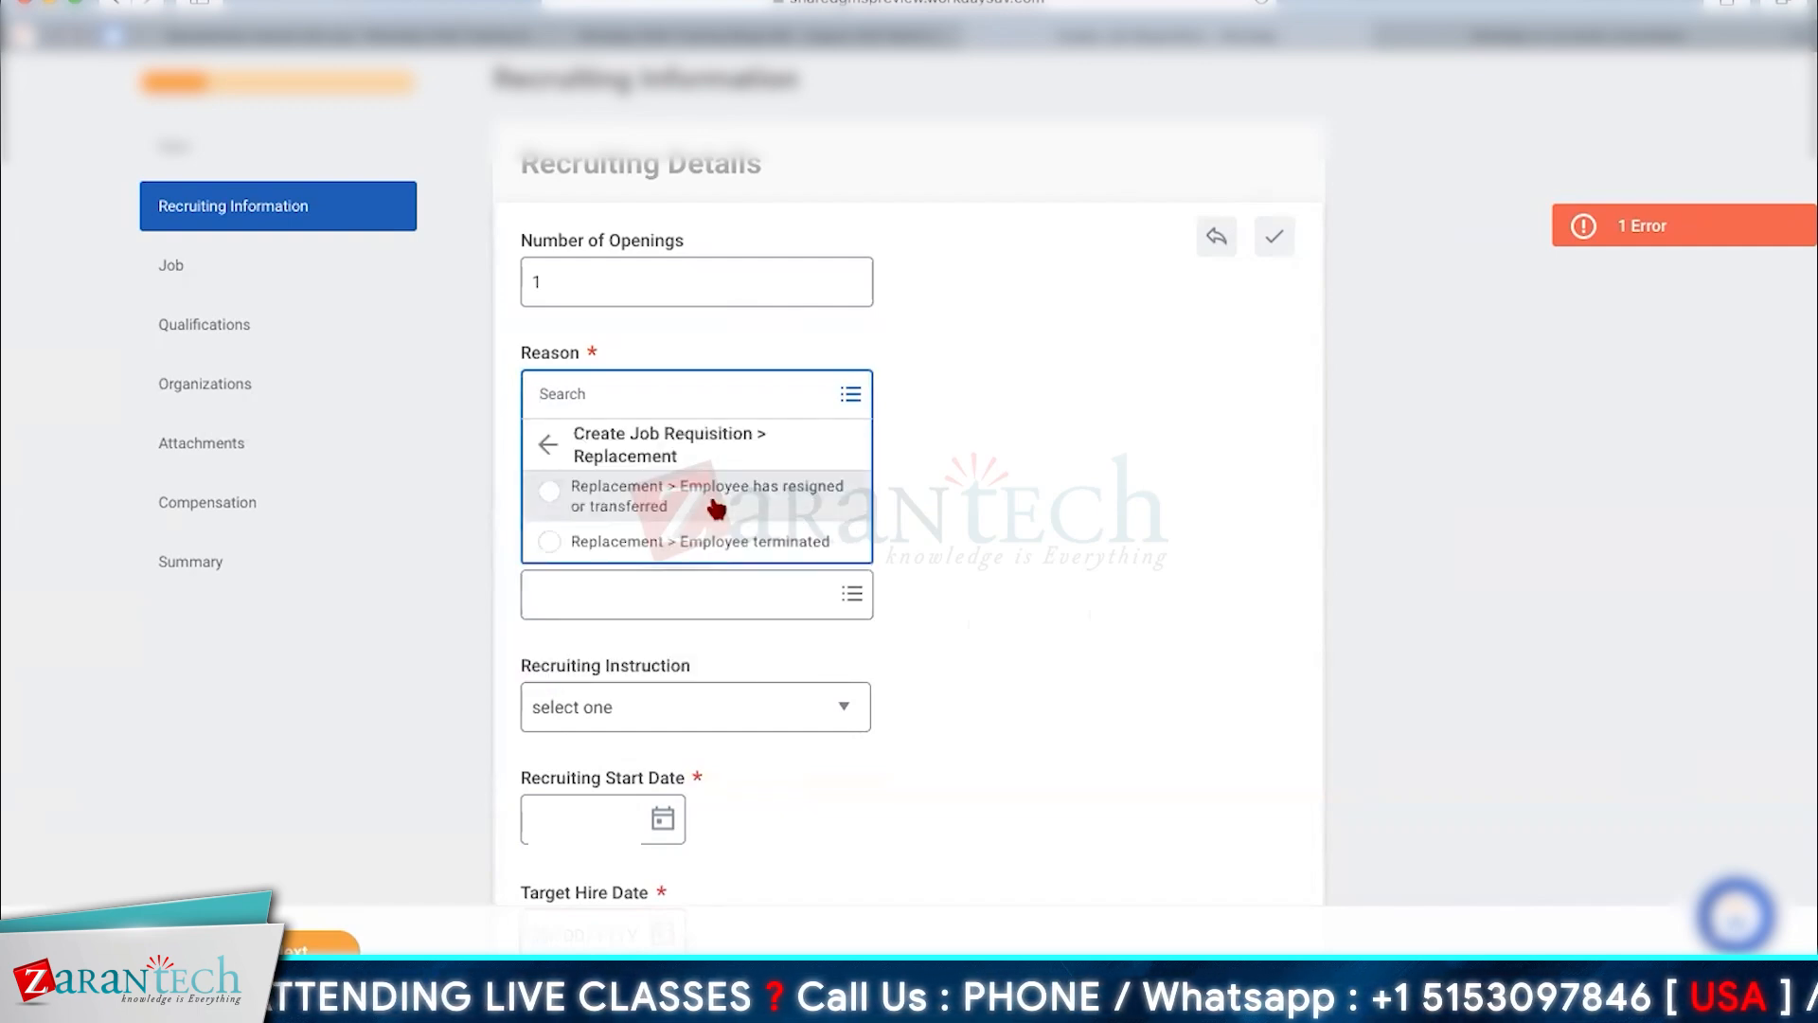
pyautogui.click(717, 507)
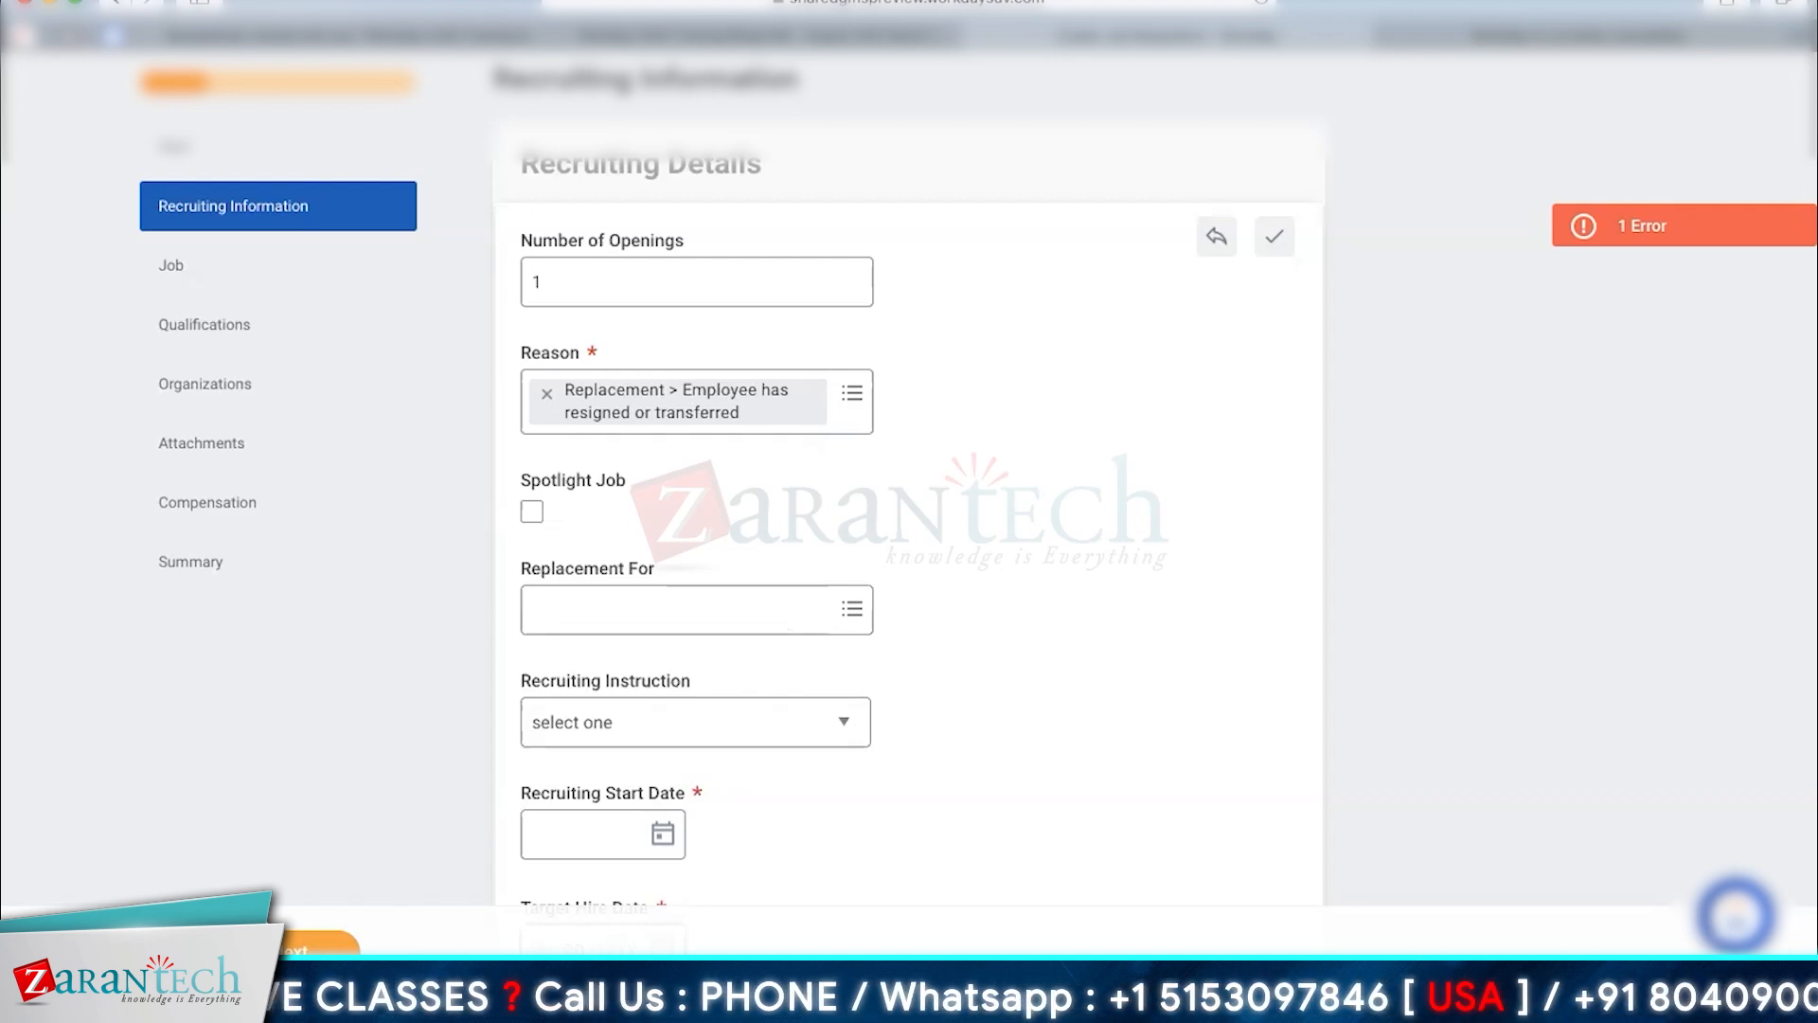
# Look through the posting options offered for Recruiting Instruction without choosing one.
pyautogui.scroll(-4, 735, 378)
pyautogui.click(735, 371)
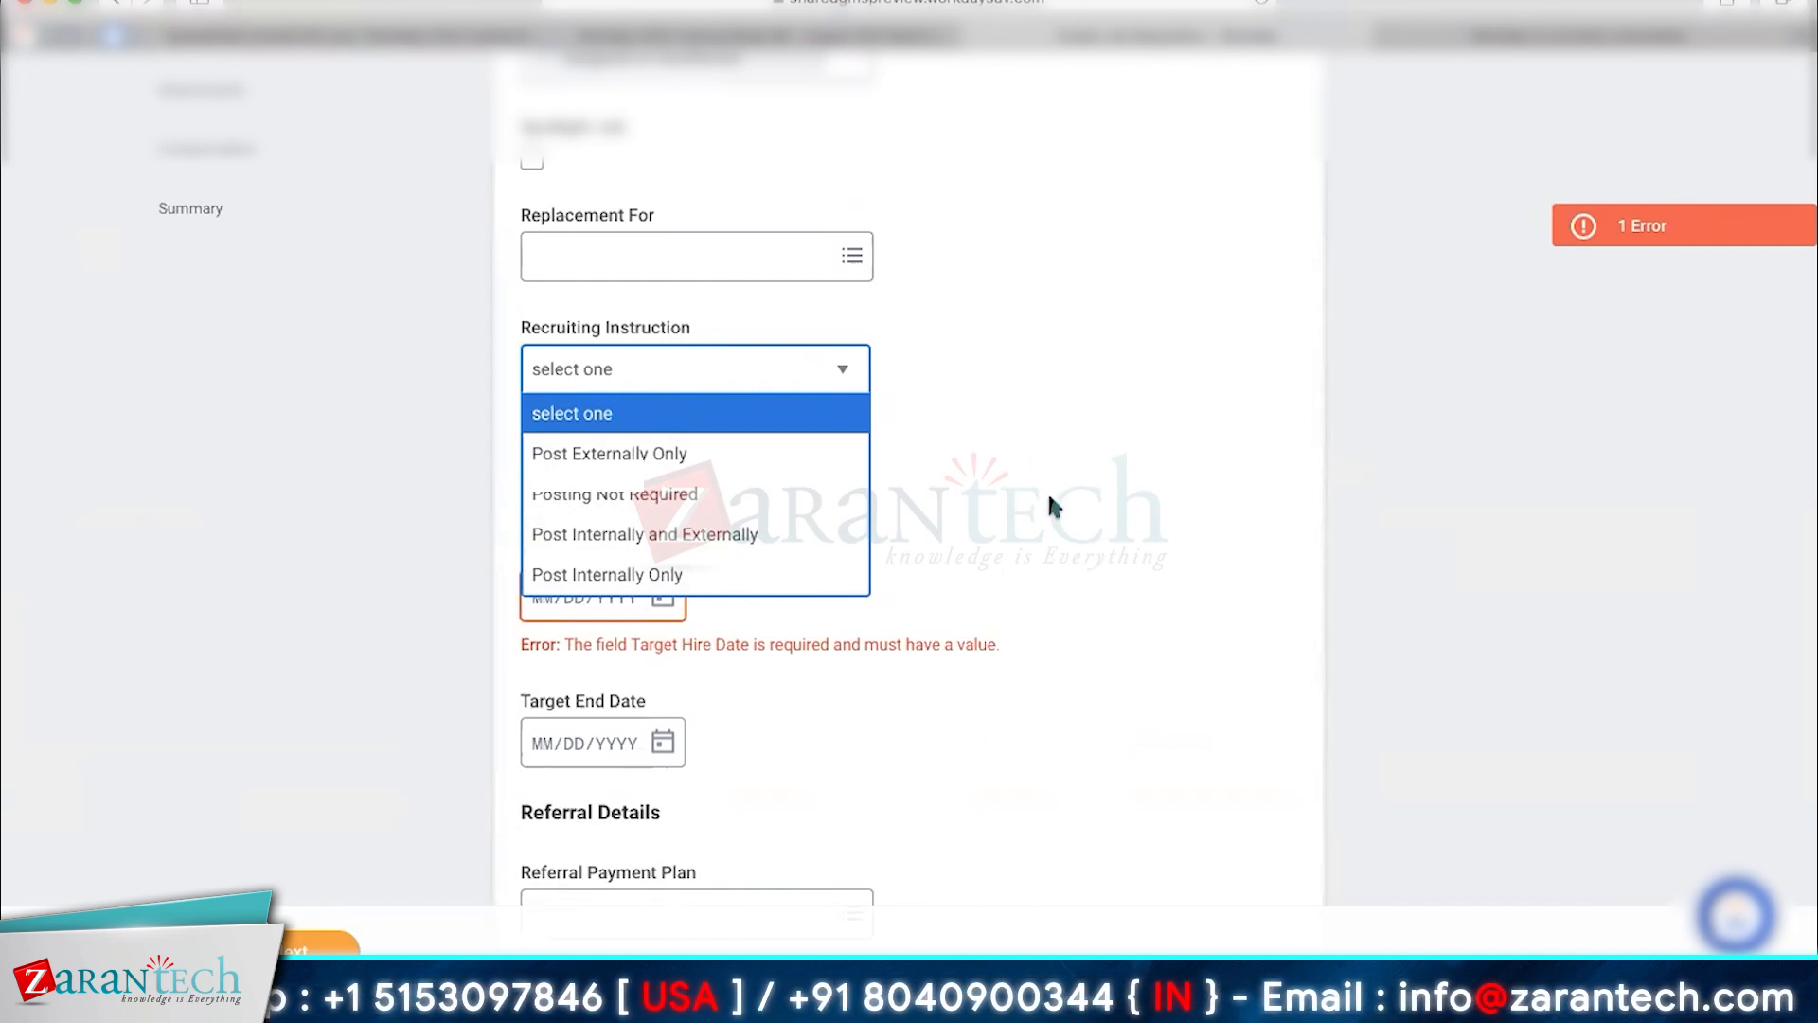
pyautogui.click(1062, 434)
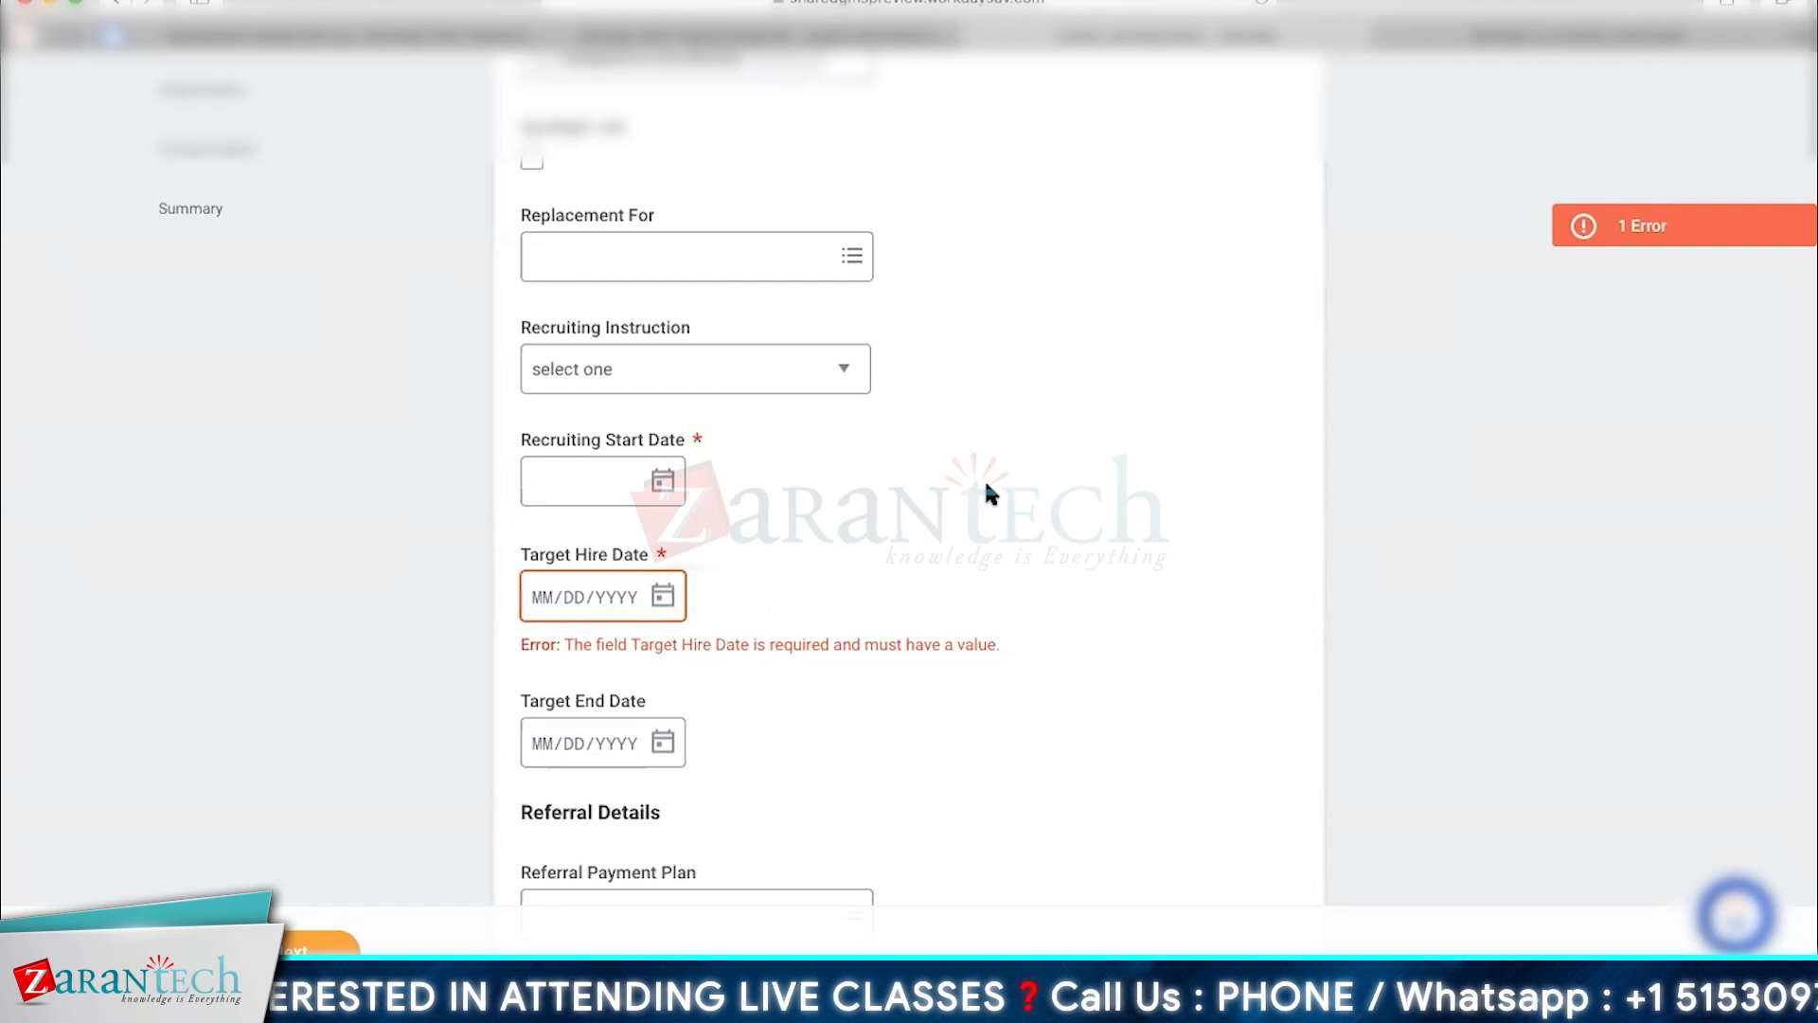
# Fill in the required Target Hire Date of the requisition.
pyautogui.click(542, 601)
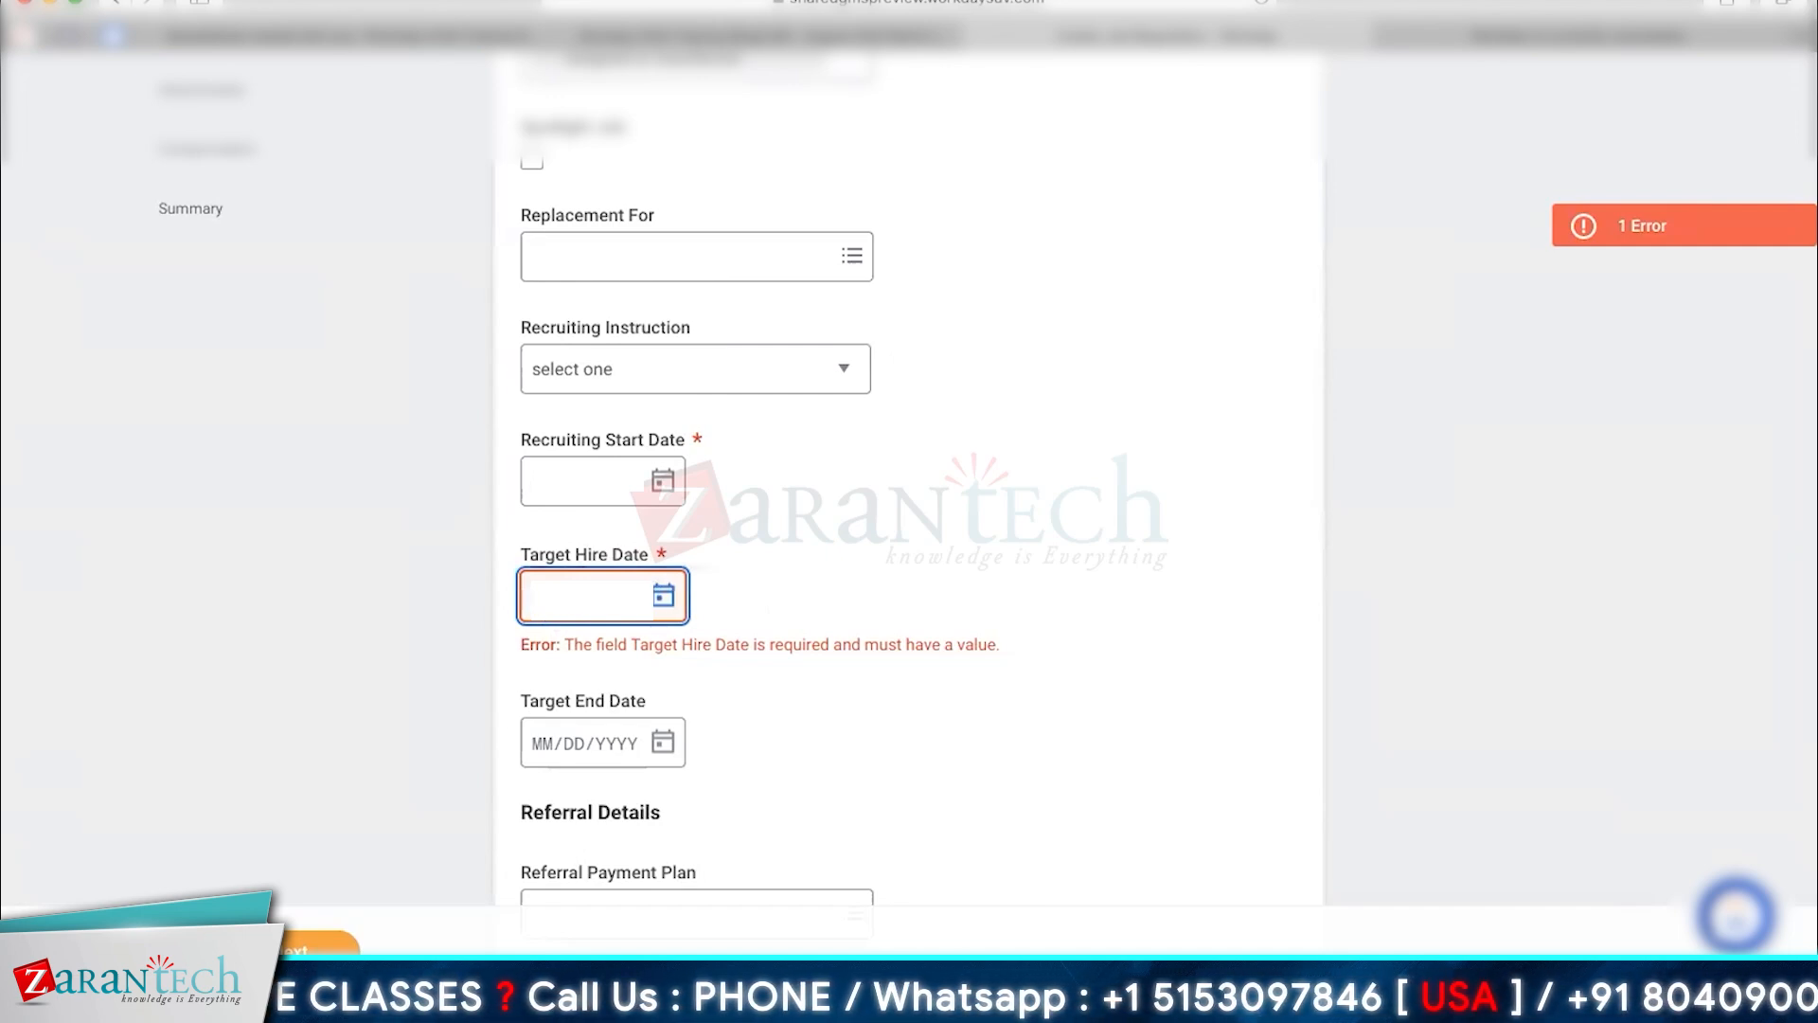
pyautogui.click(946, 690)
pyautogui.click(1129, 731)
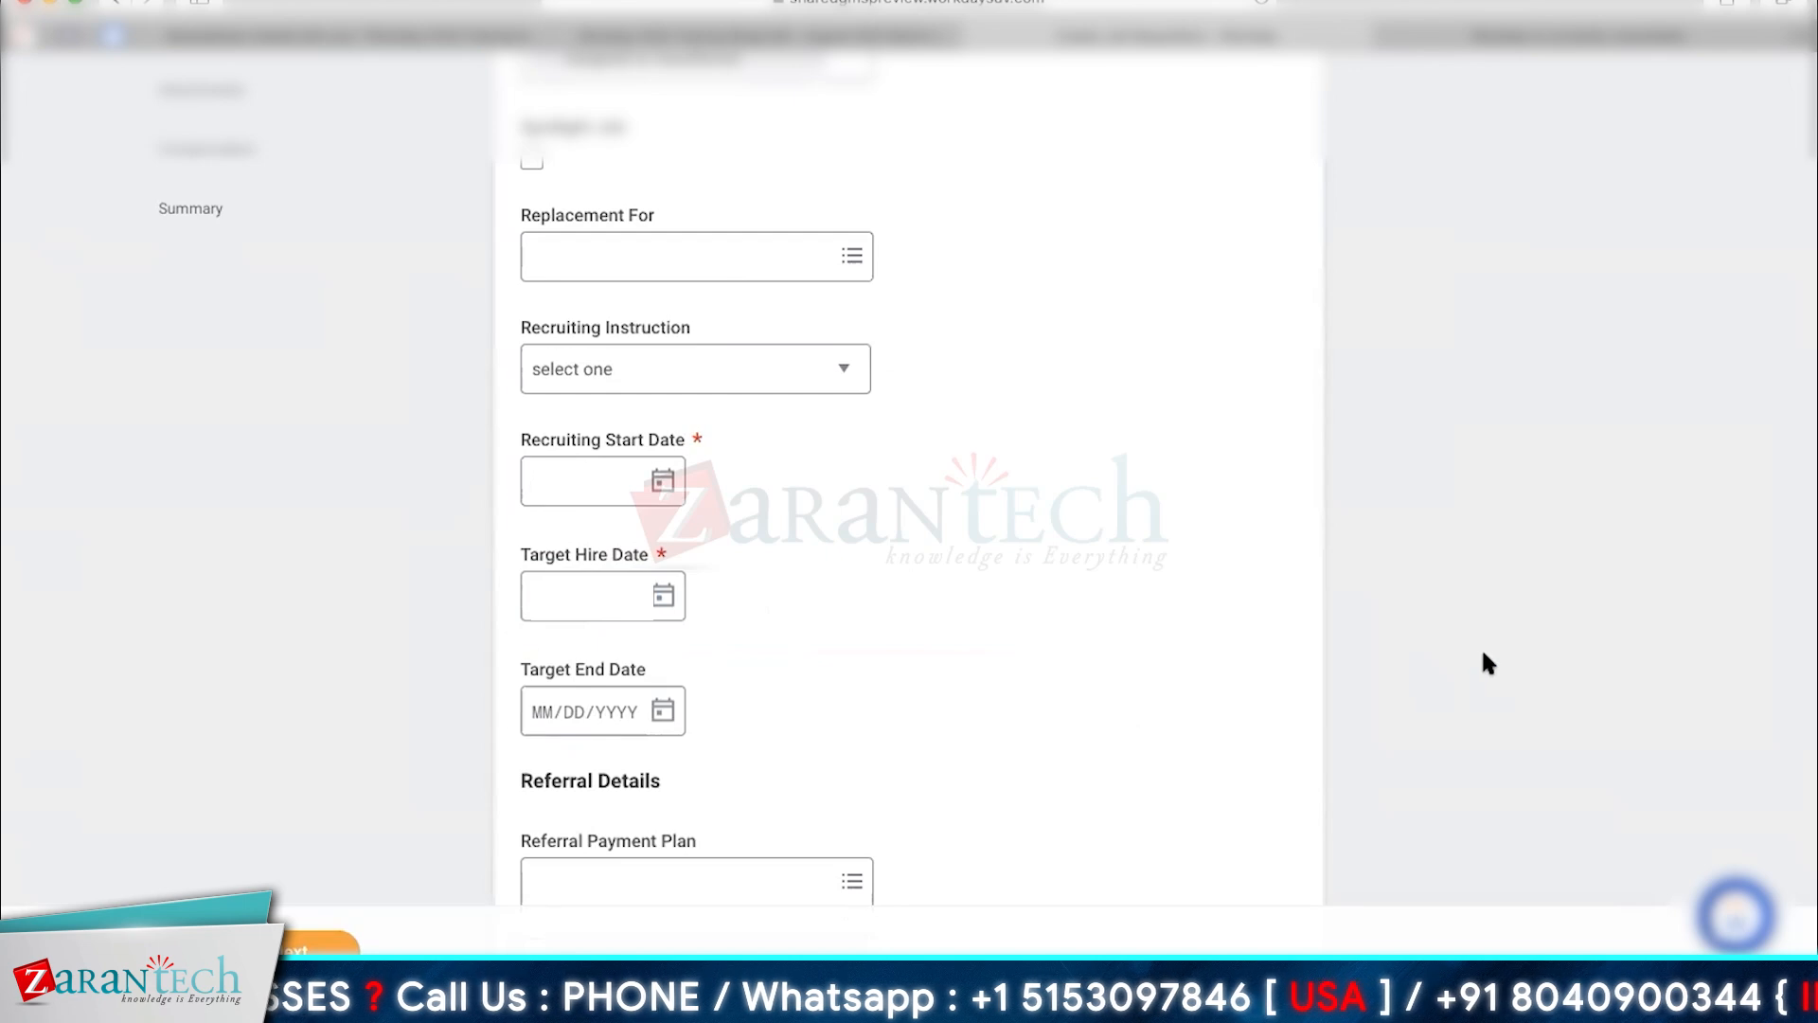
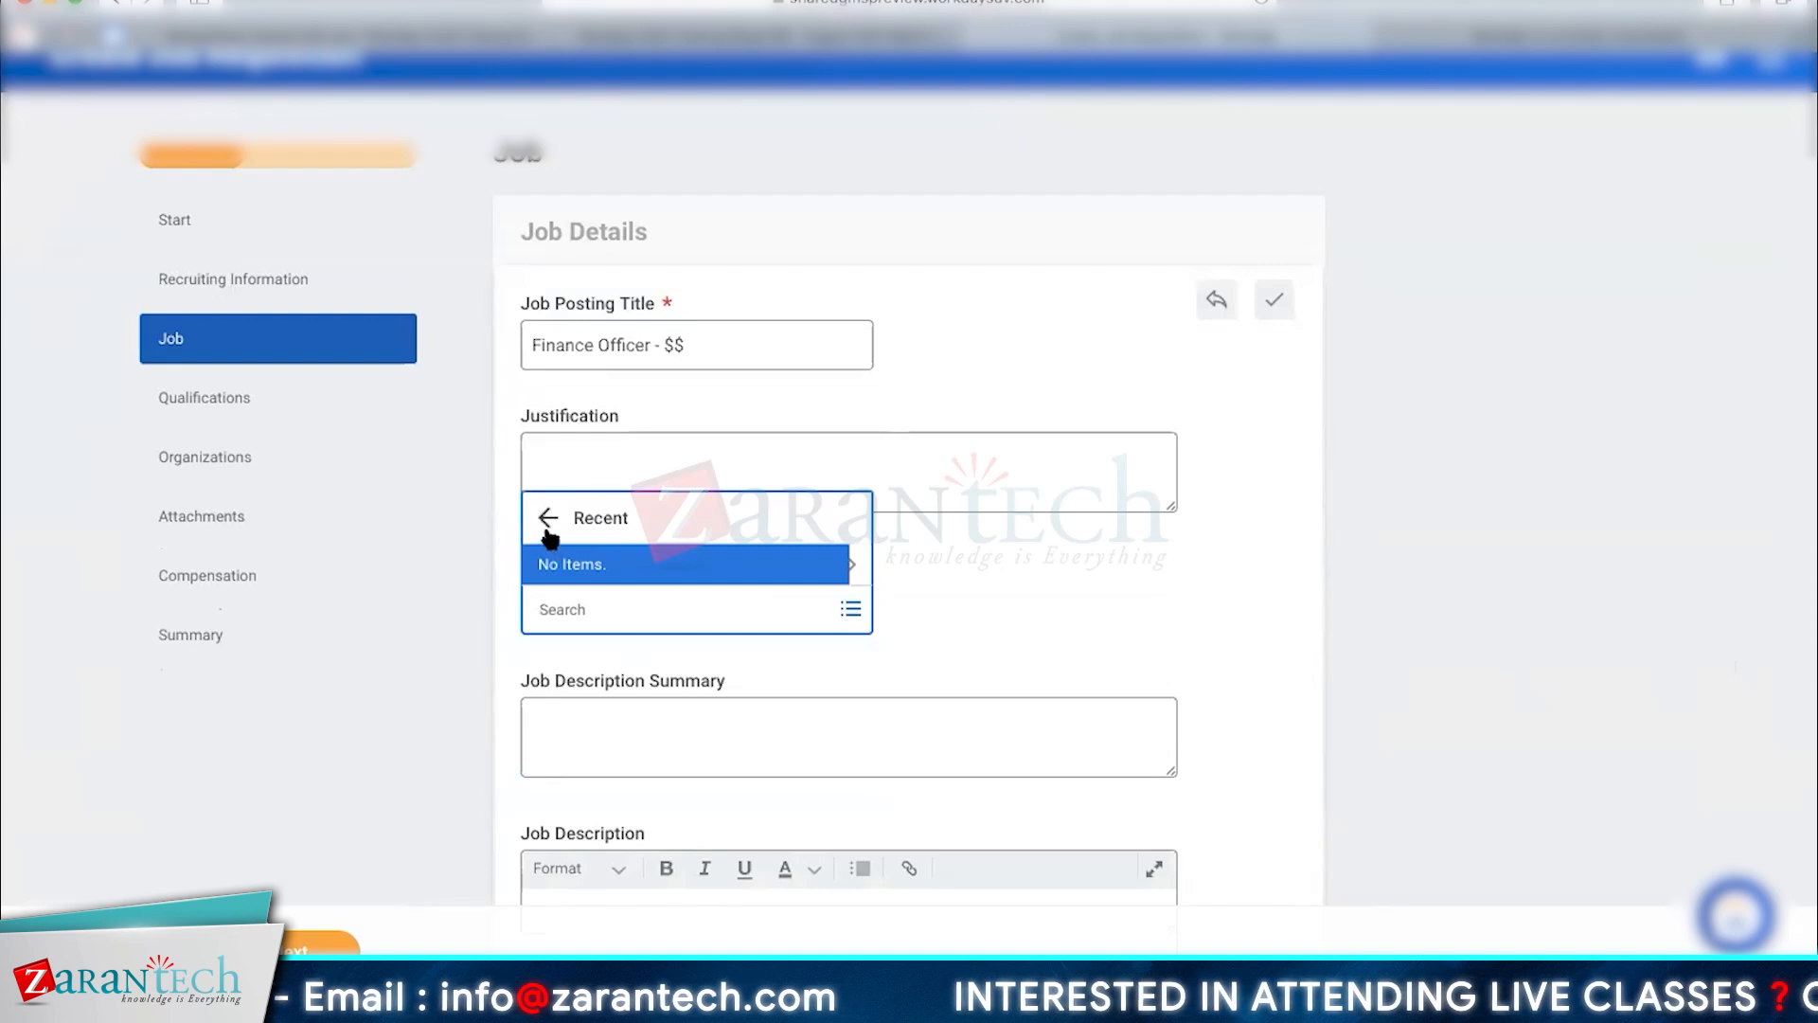
# Browse the job families for the job profile and check those under Human Resources.
pyautogui.click(568, 569)
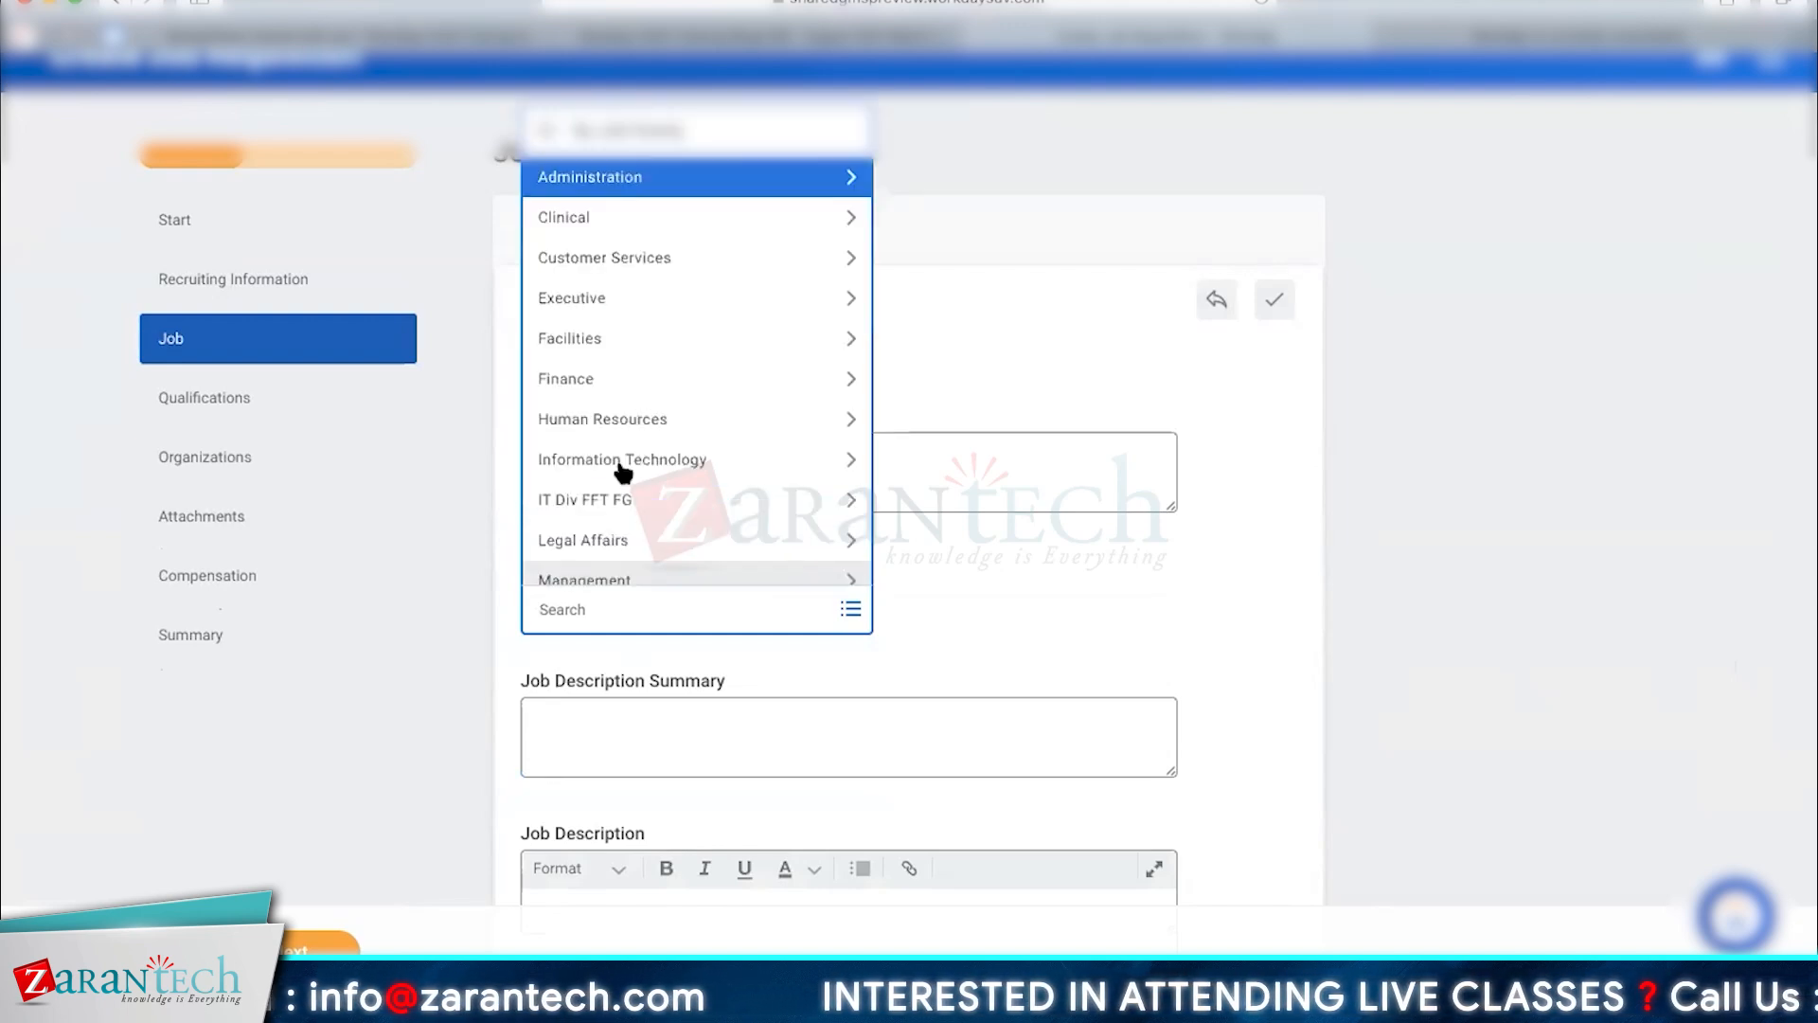
pyautogui.click(720, 419)
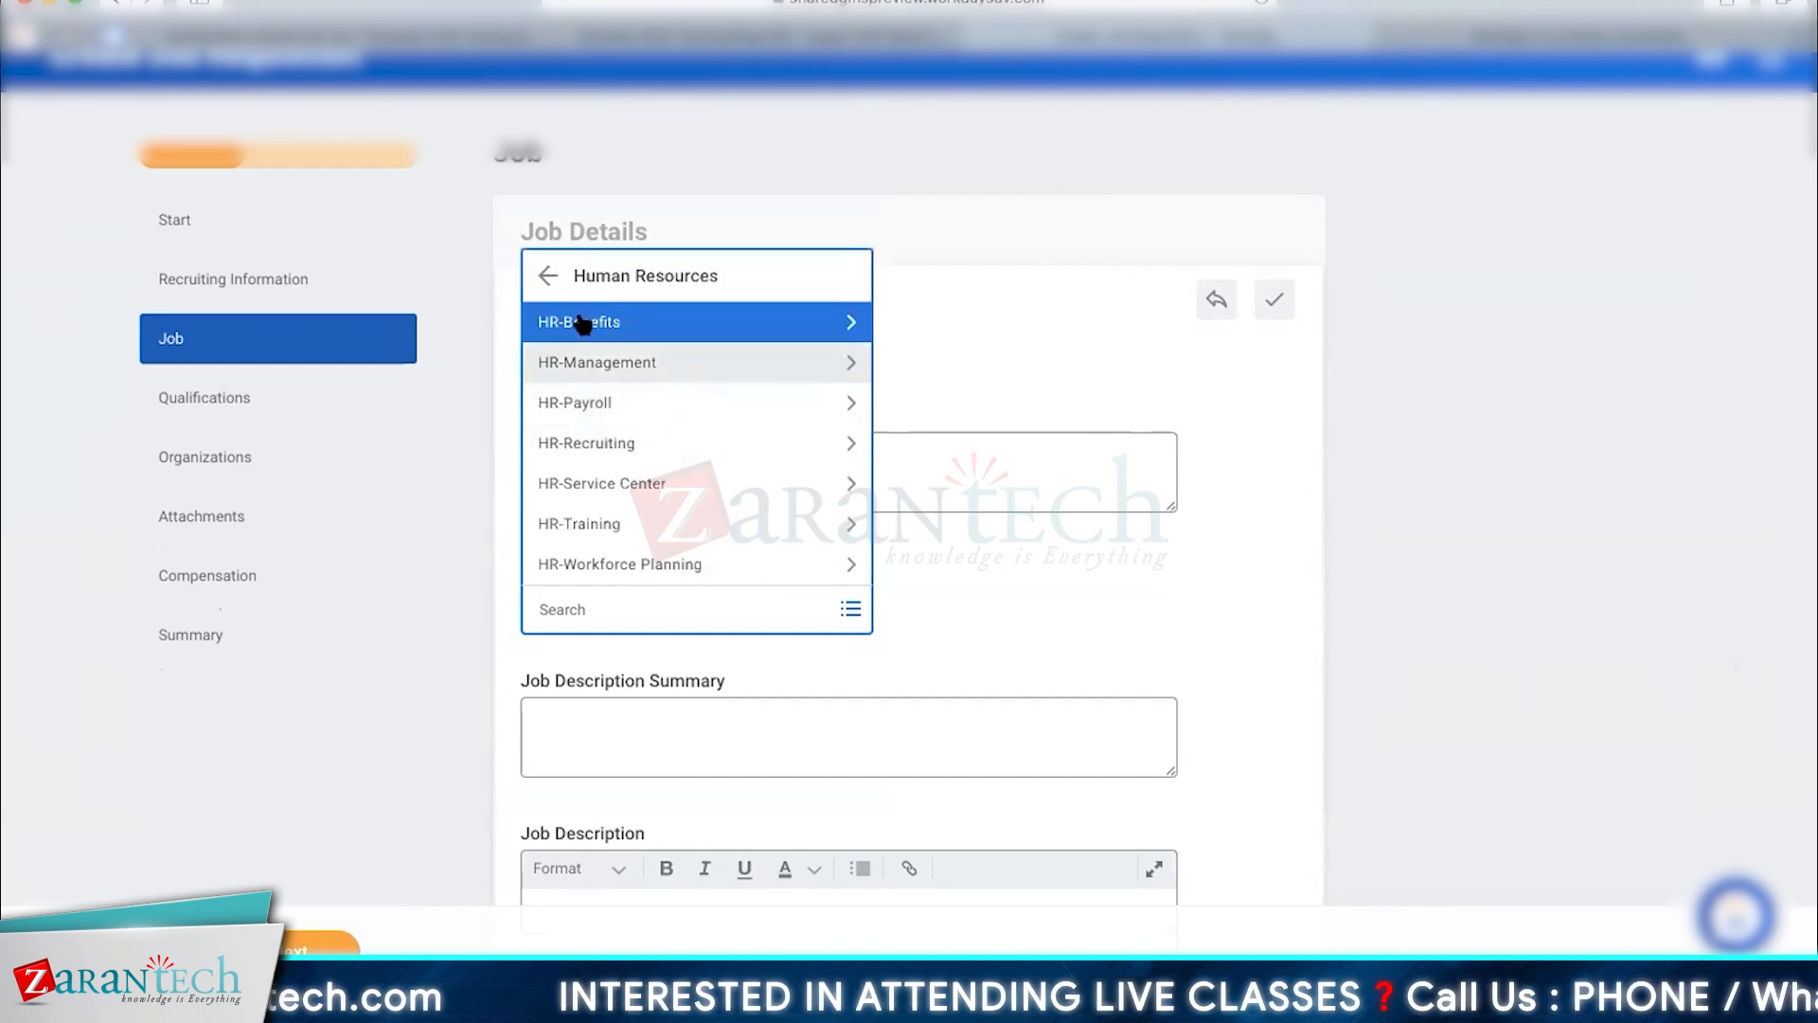
pyautogui.click(548, 275)
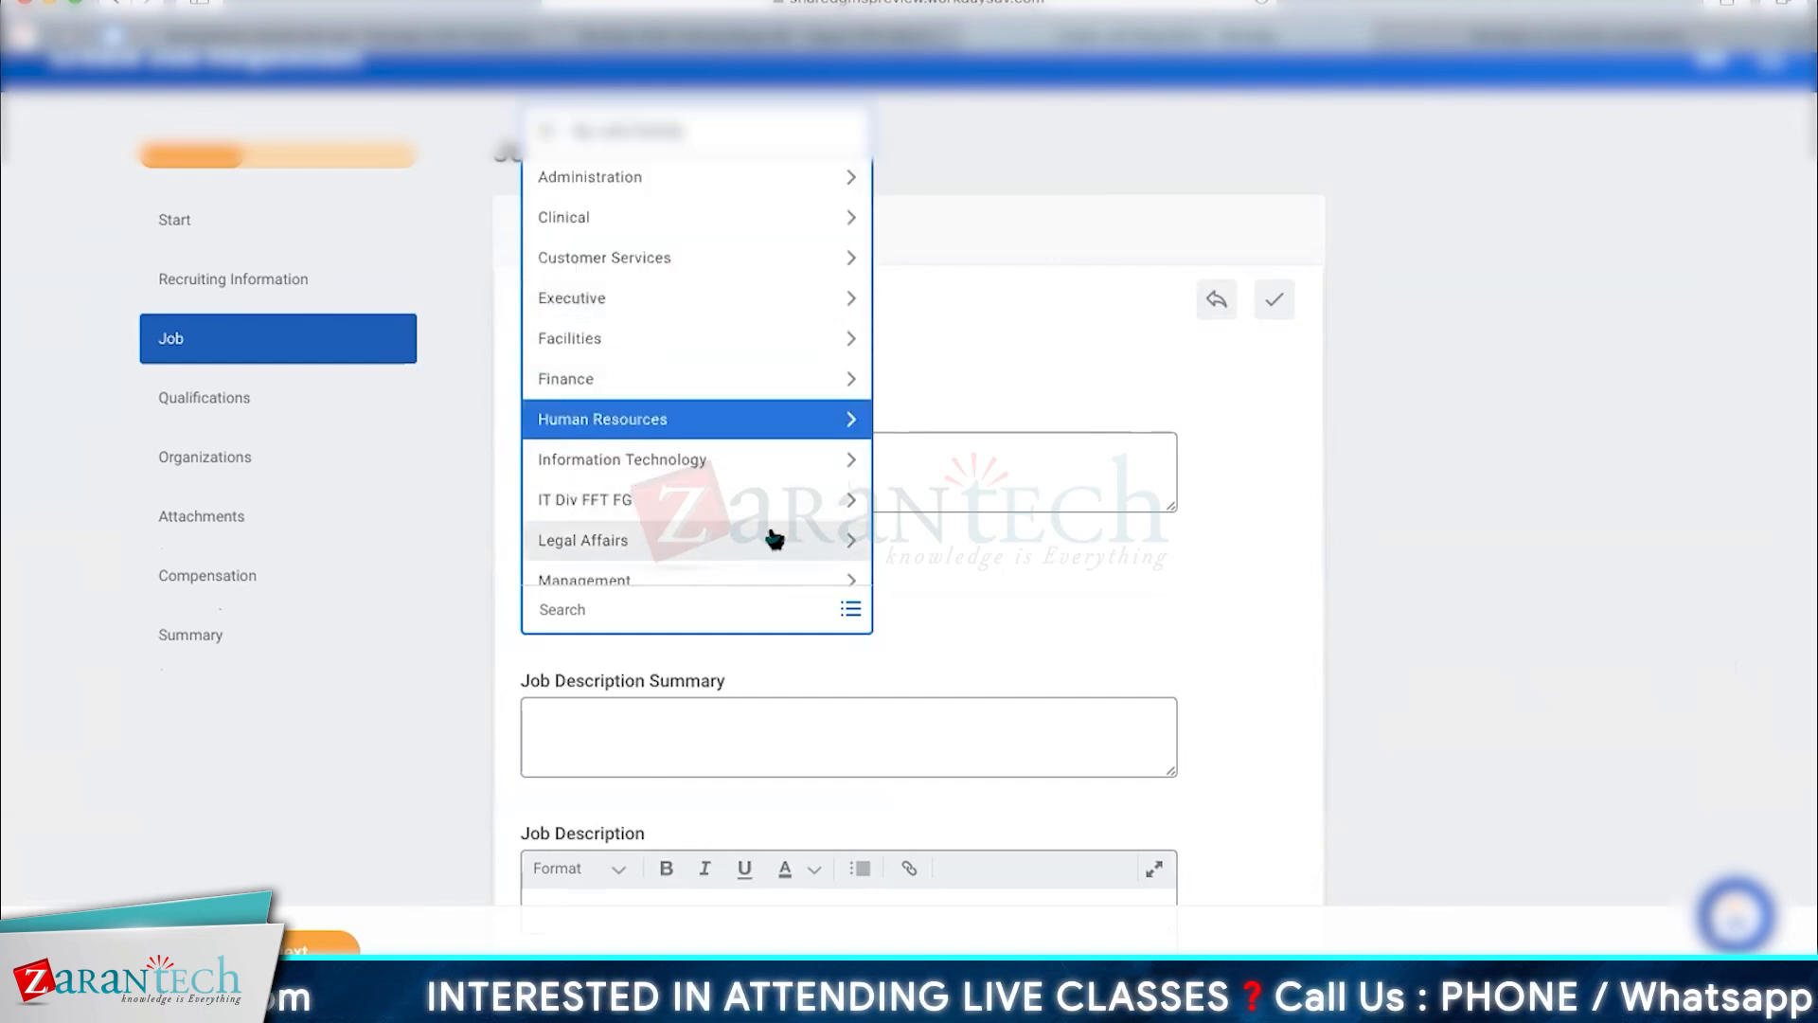
# Set the job profile to Senior Accountant from the FA-Accounting family under Finance.
pyautogui.click(616, 376)
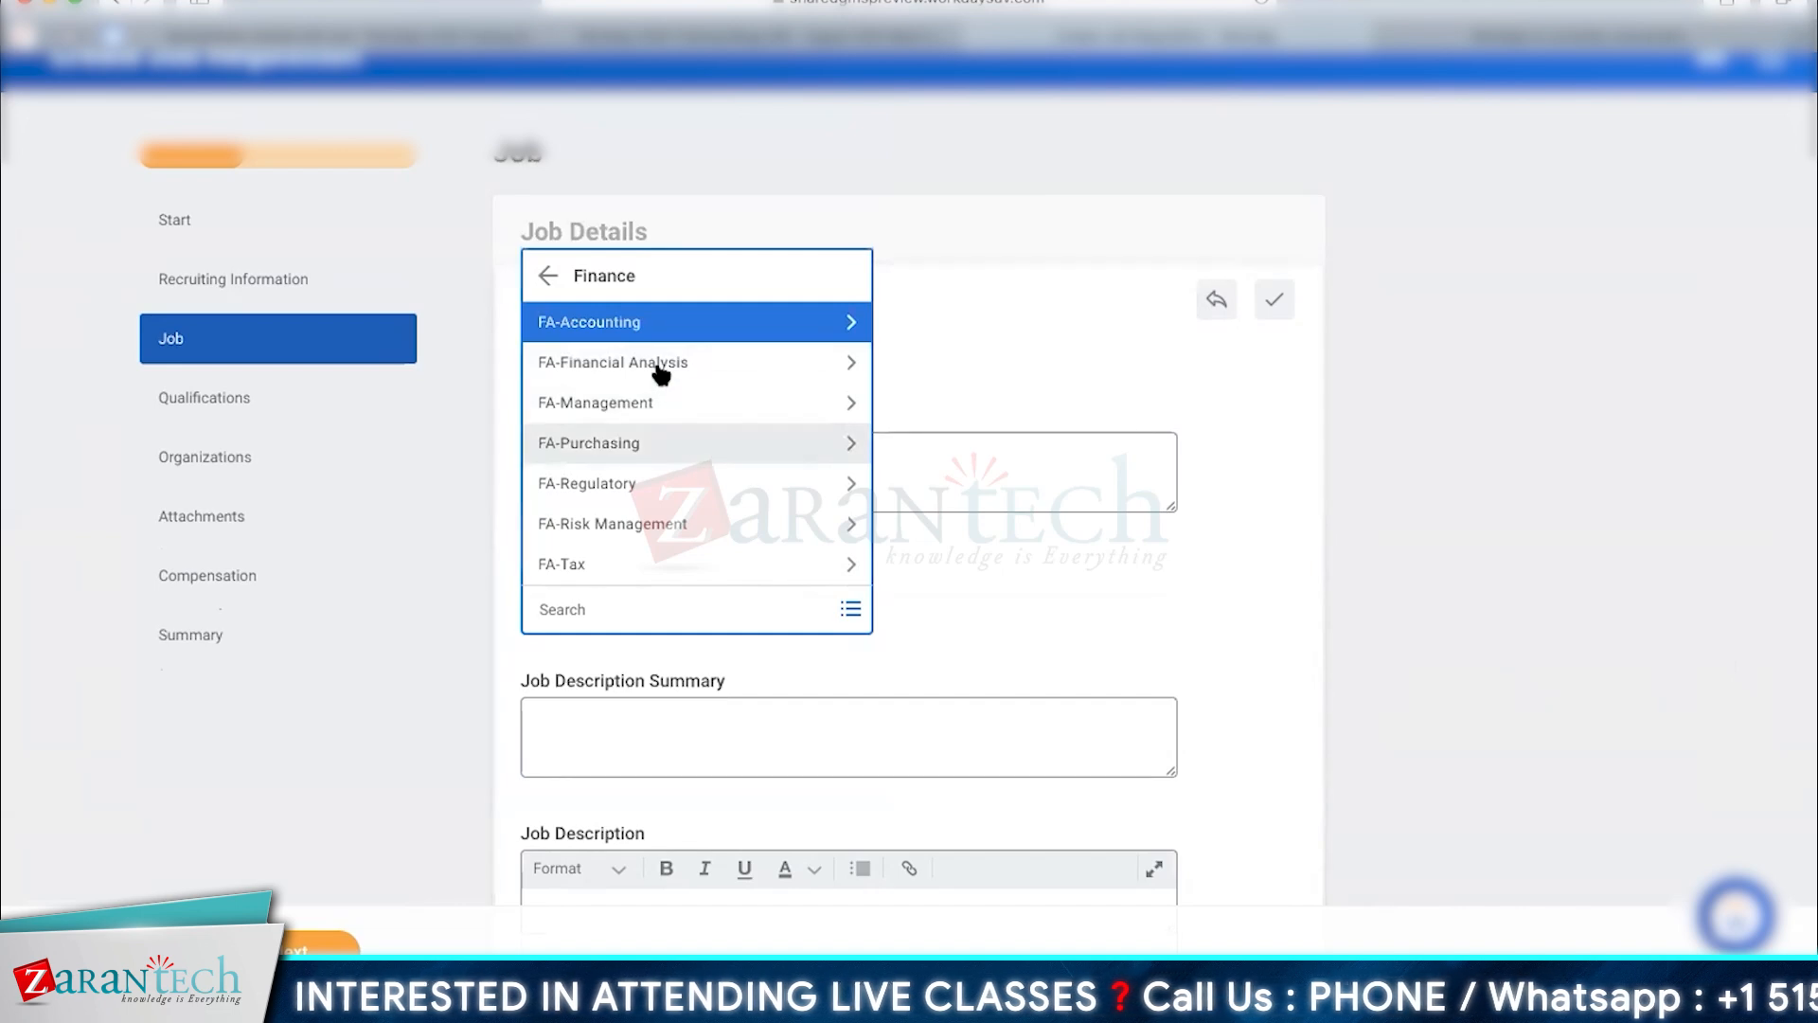
pyautogui.click(655, 333)
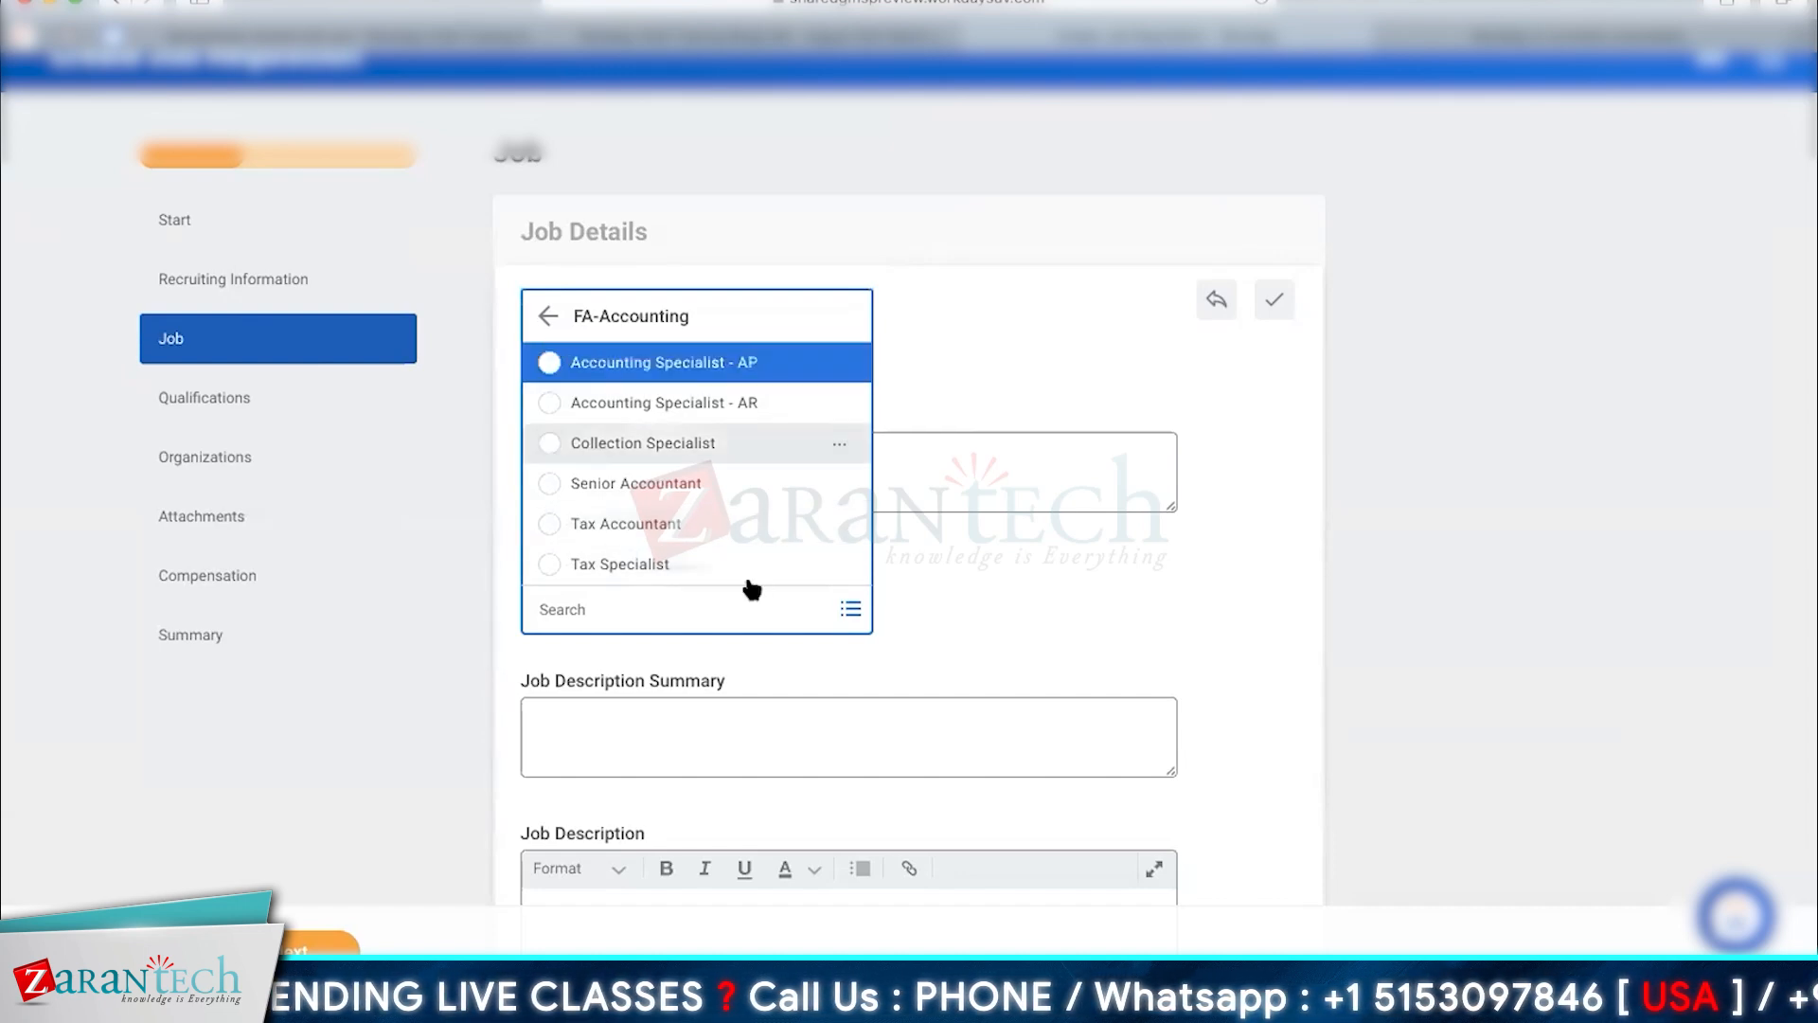
pyautogui.click(550, 316)
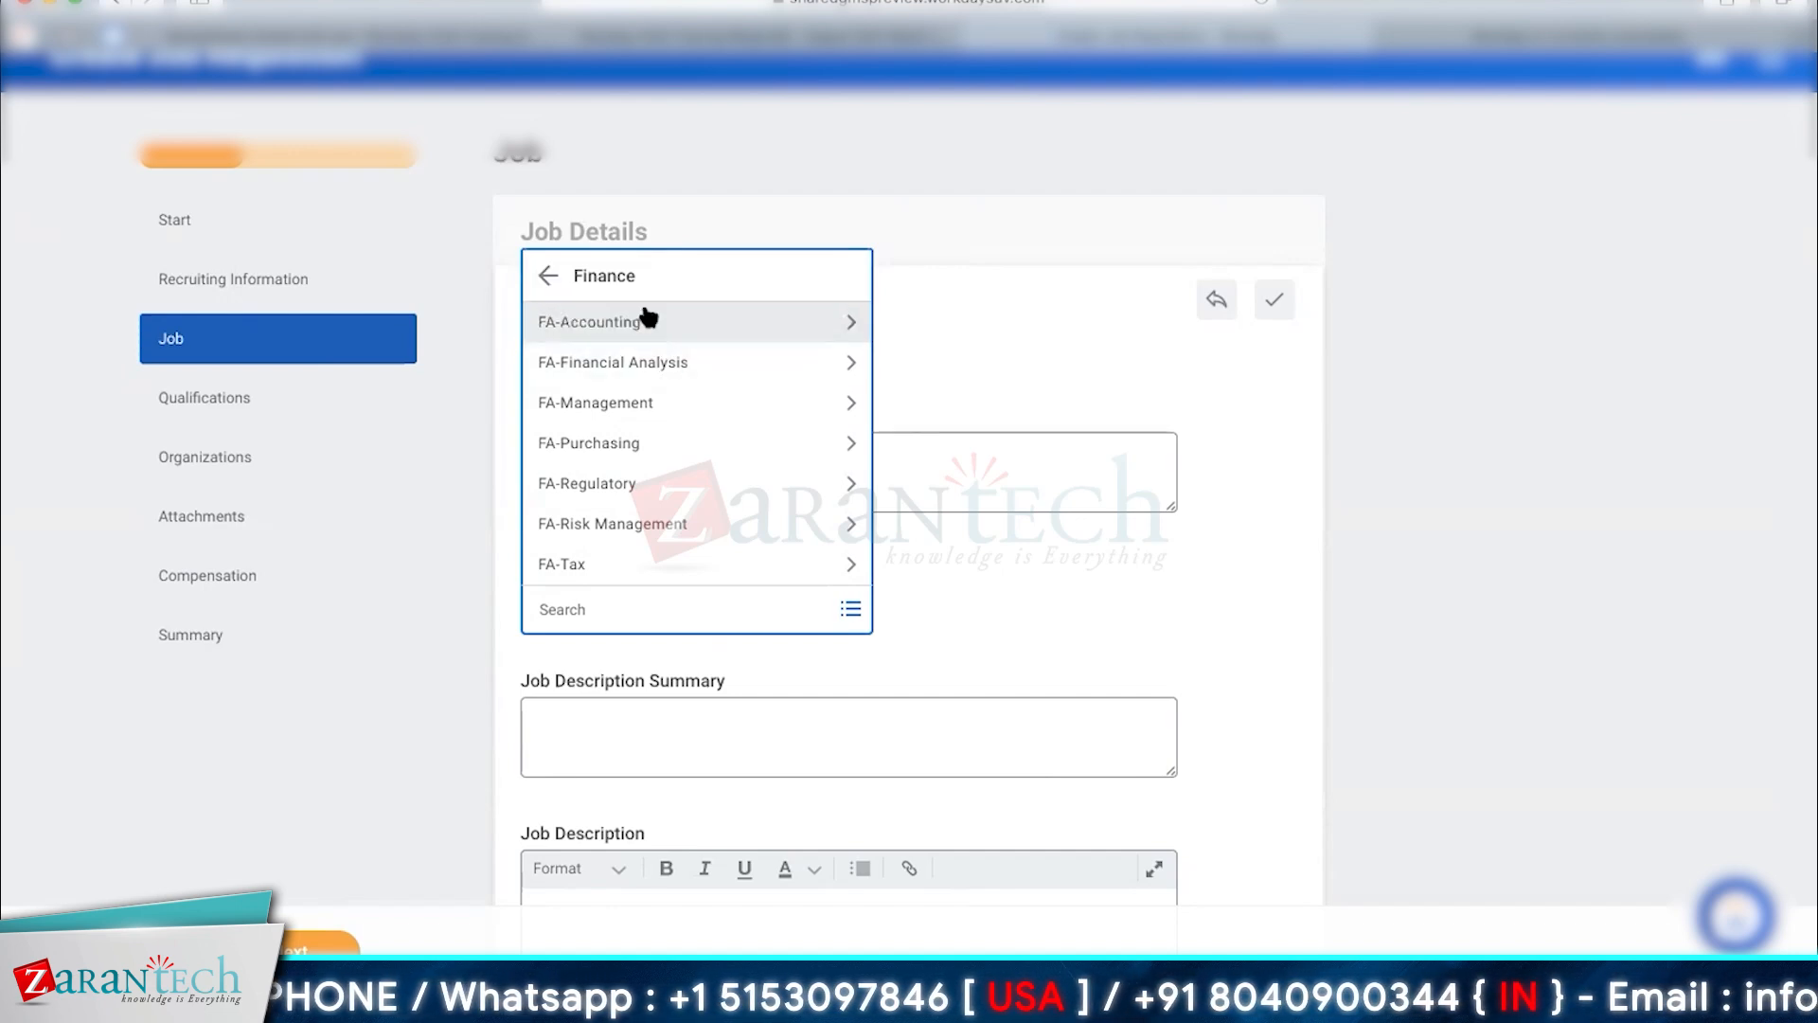
pyautogui.click(652, 322)
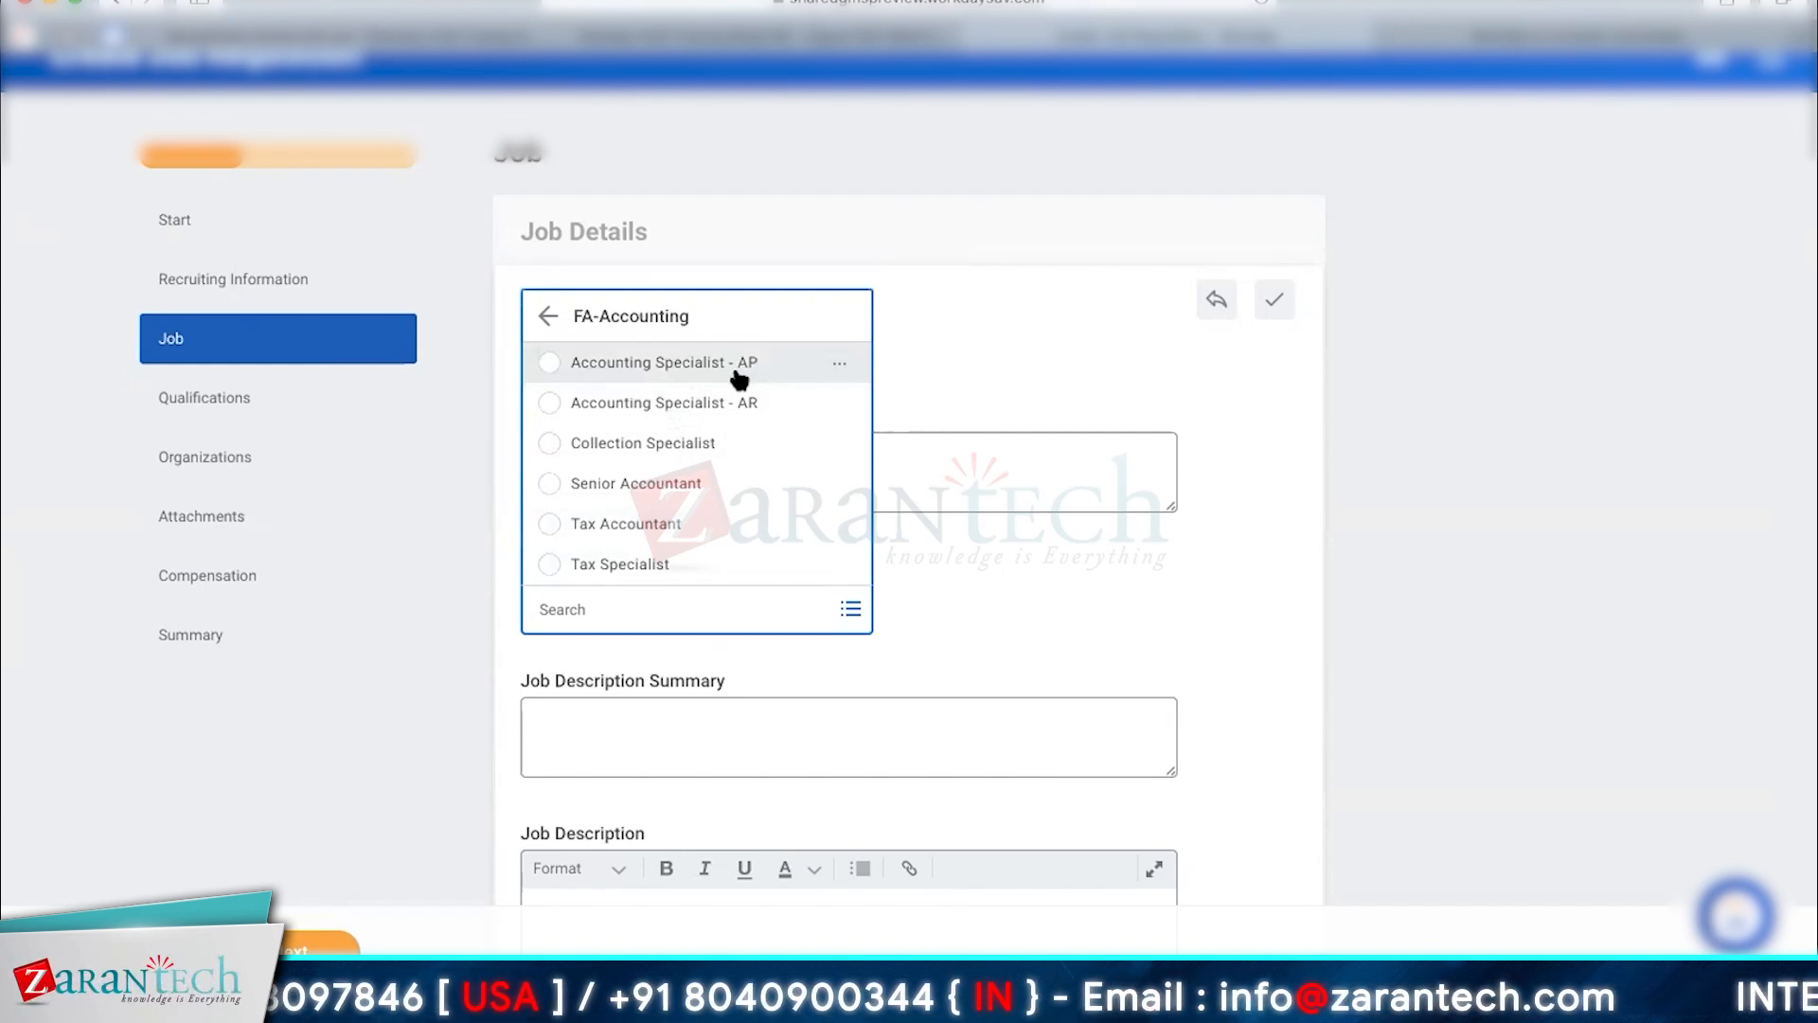
pyautogui.click(606, 483)
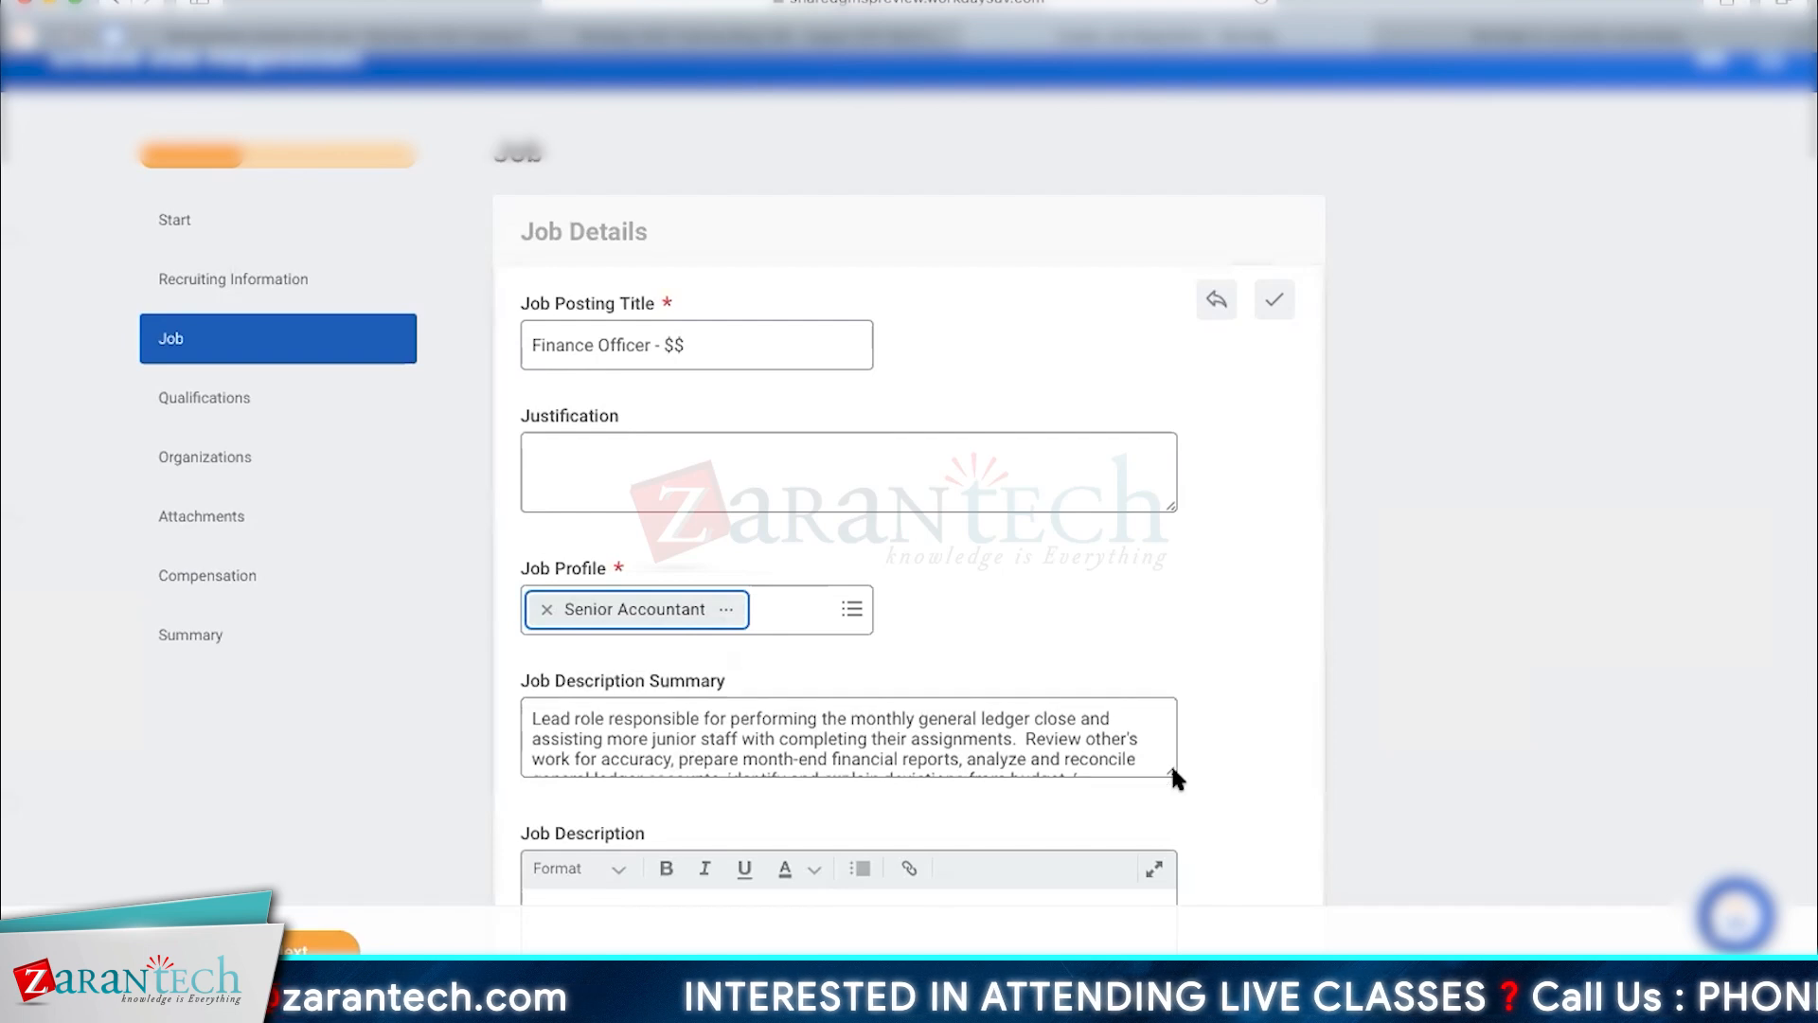
# Enlarge the Job Description Summary box and read through the Senior Accountant description.
pyautogui.moveTo(1171, 768); pyautogui.dragTo(1171, 827)
pyautogui.click(528, 712)
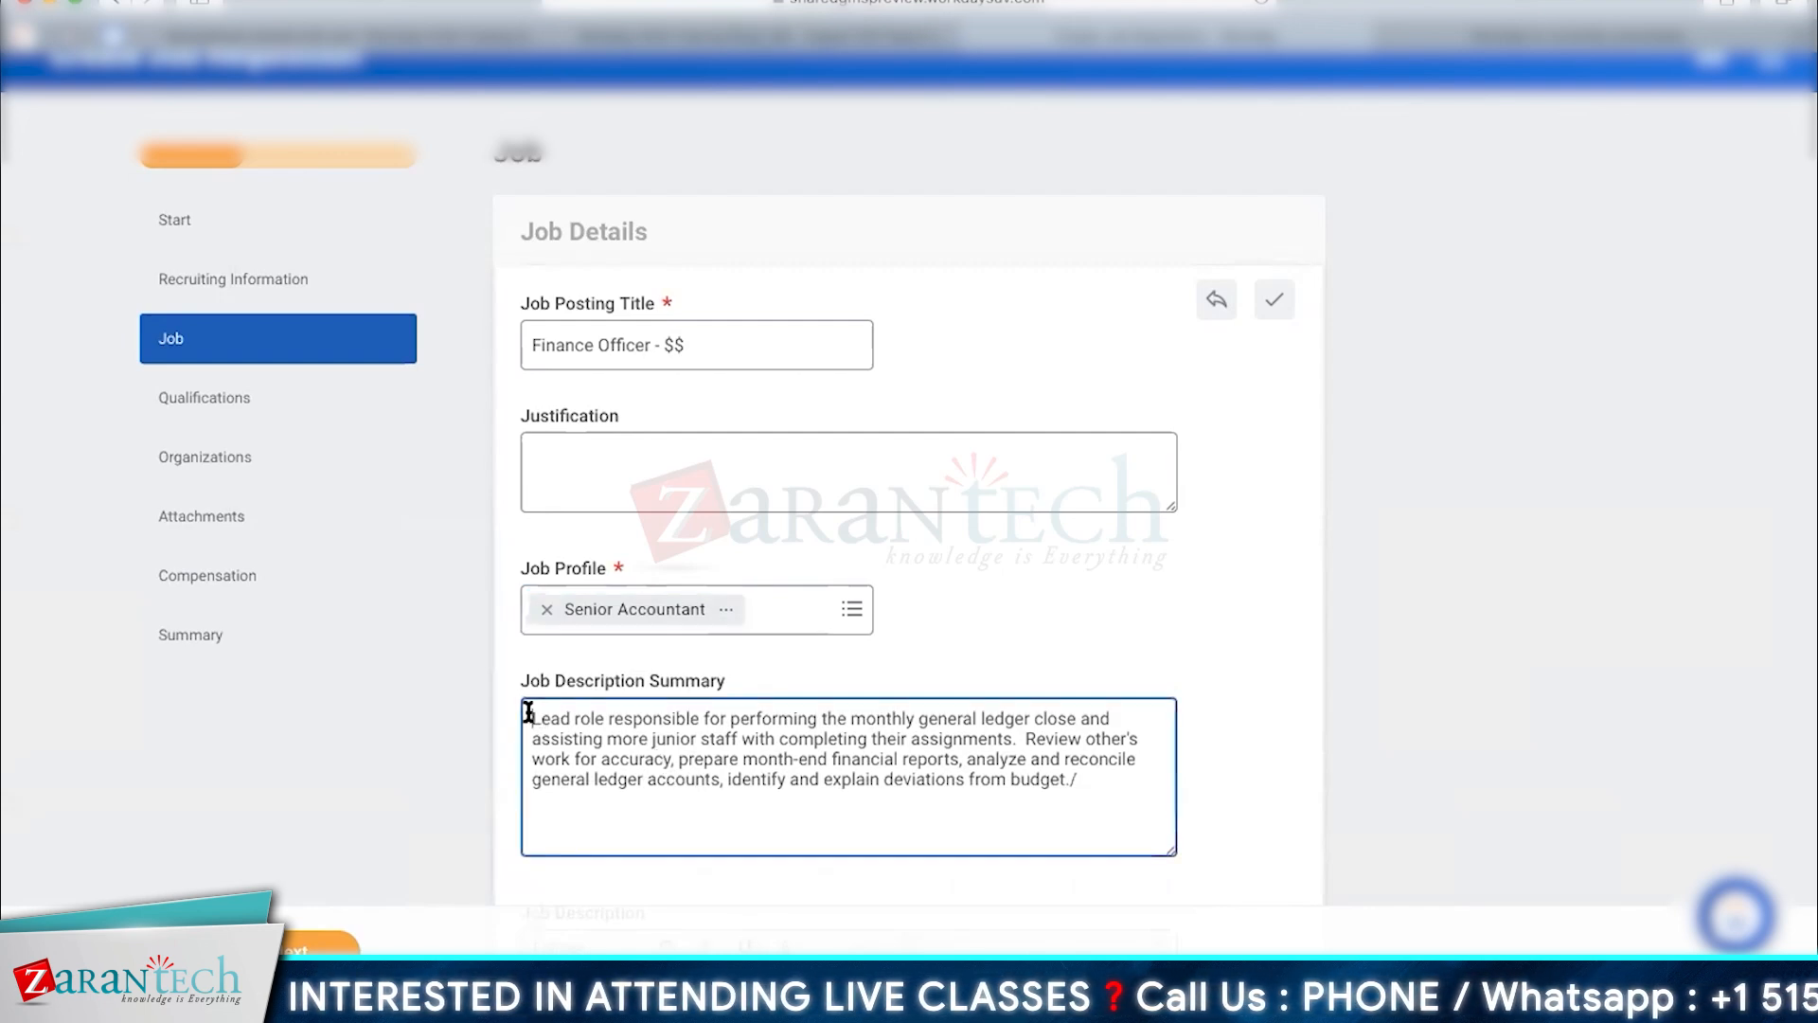
pyautogui.press('super+Down')
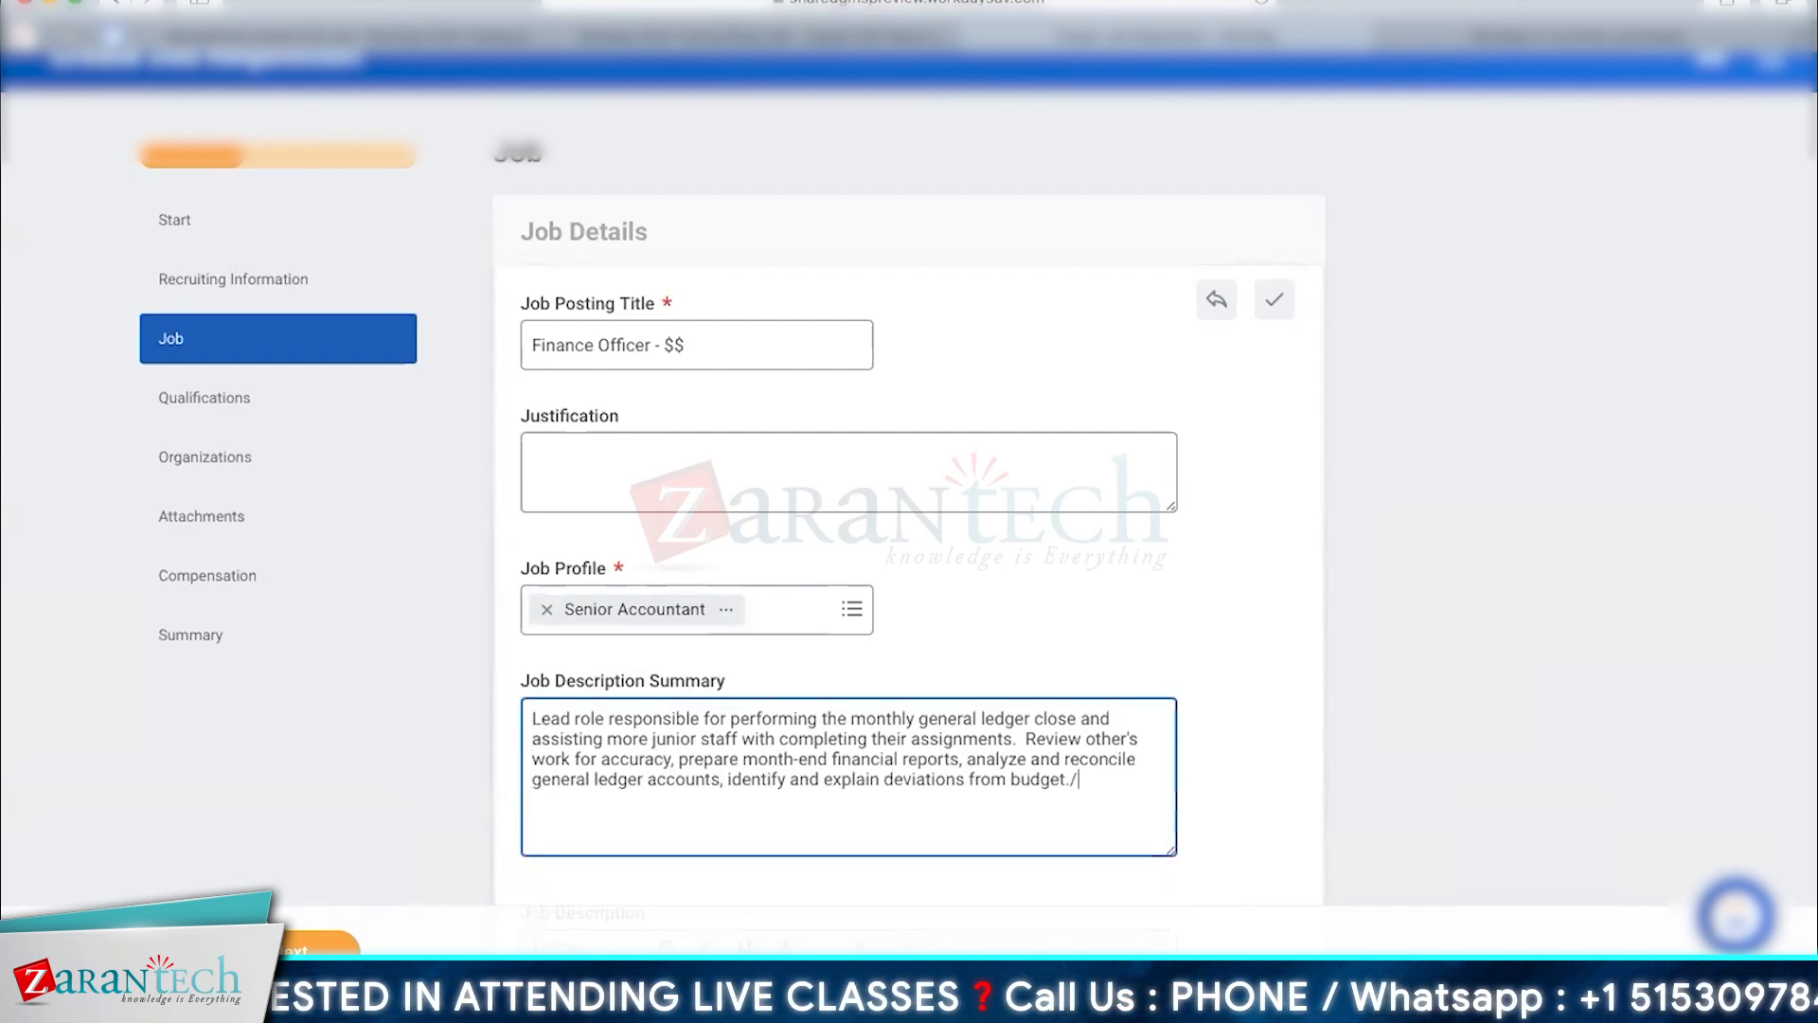
pyautogui.press('super+Up')
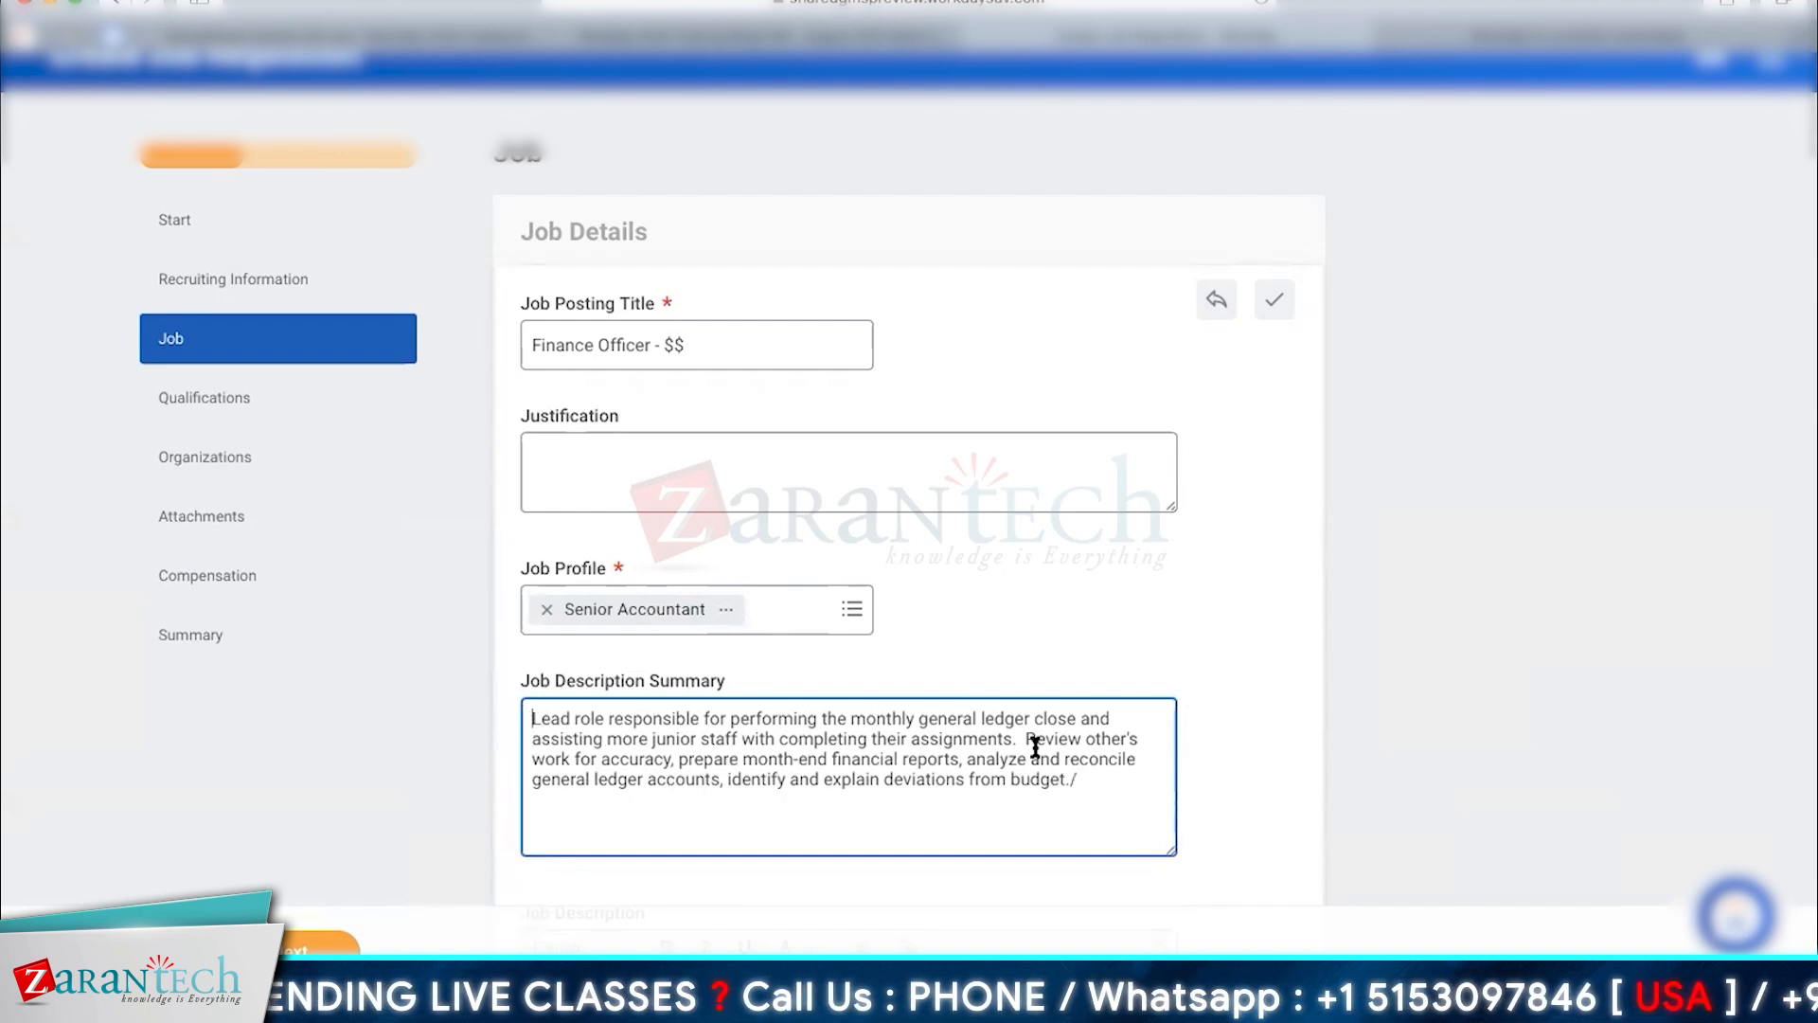
pyautogui.moveTo(1080, 787); pyautogui.dragTo(760, 738)
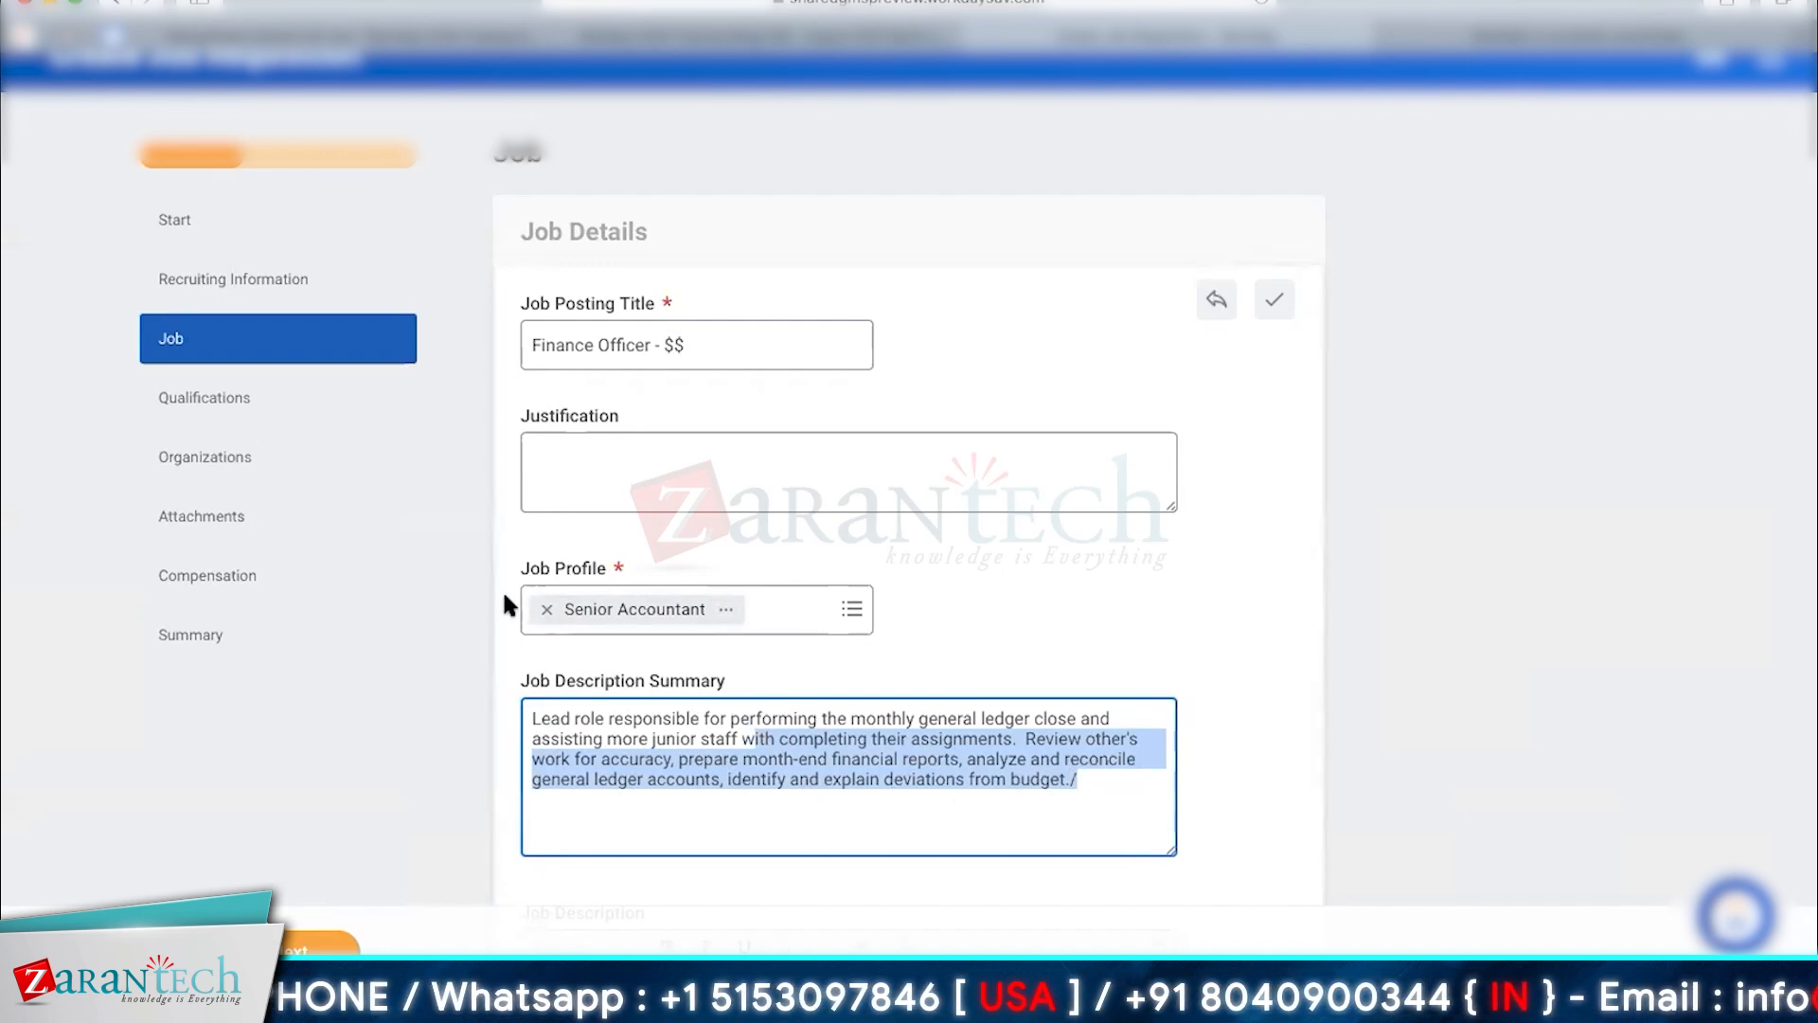
# Replace the job profile with Senior Financial Analyst from Finance > FA-Financial Analysis and read its description summary.
pyautogui.click(547, 610)
pyautogui.click(556, 613)
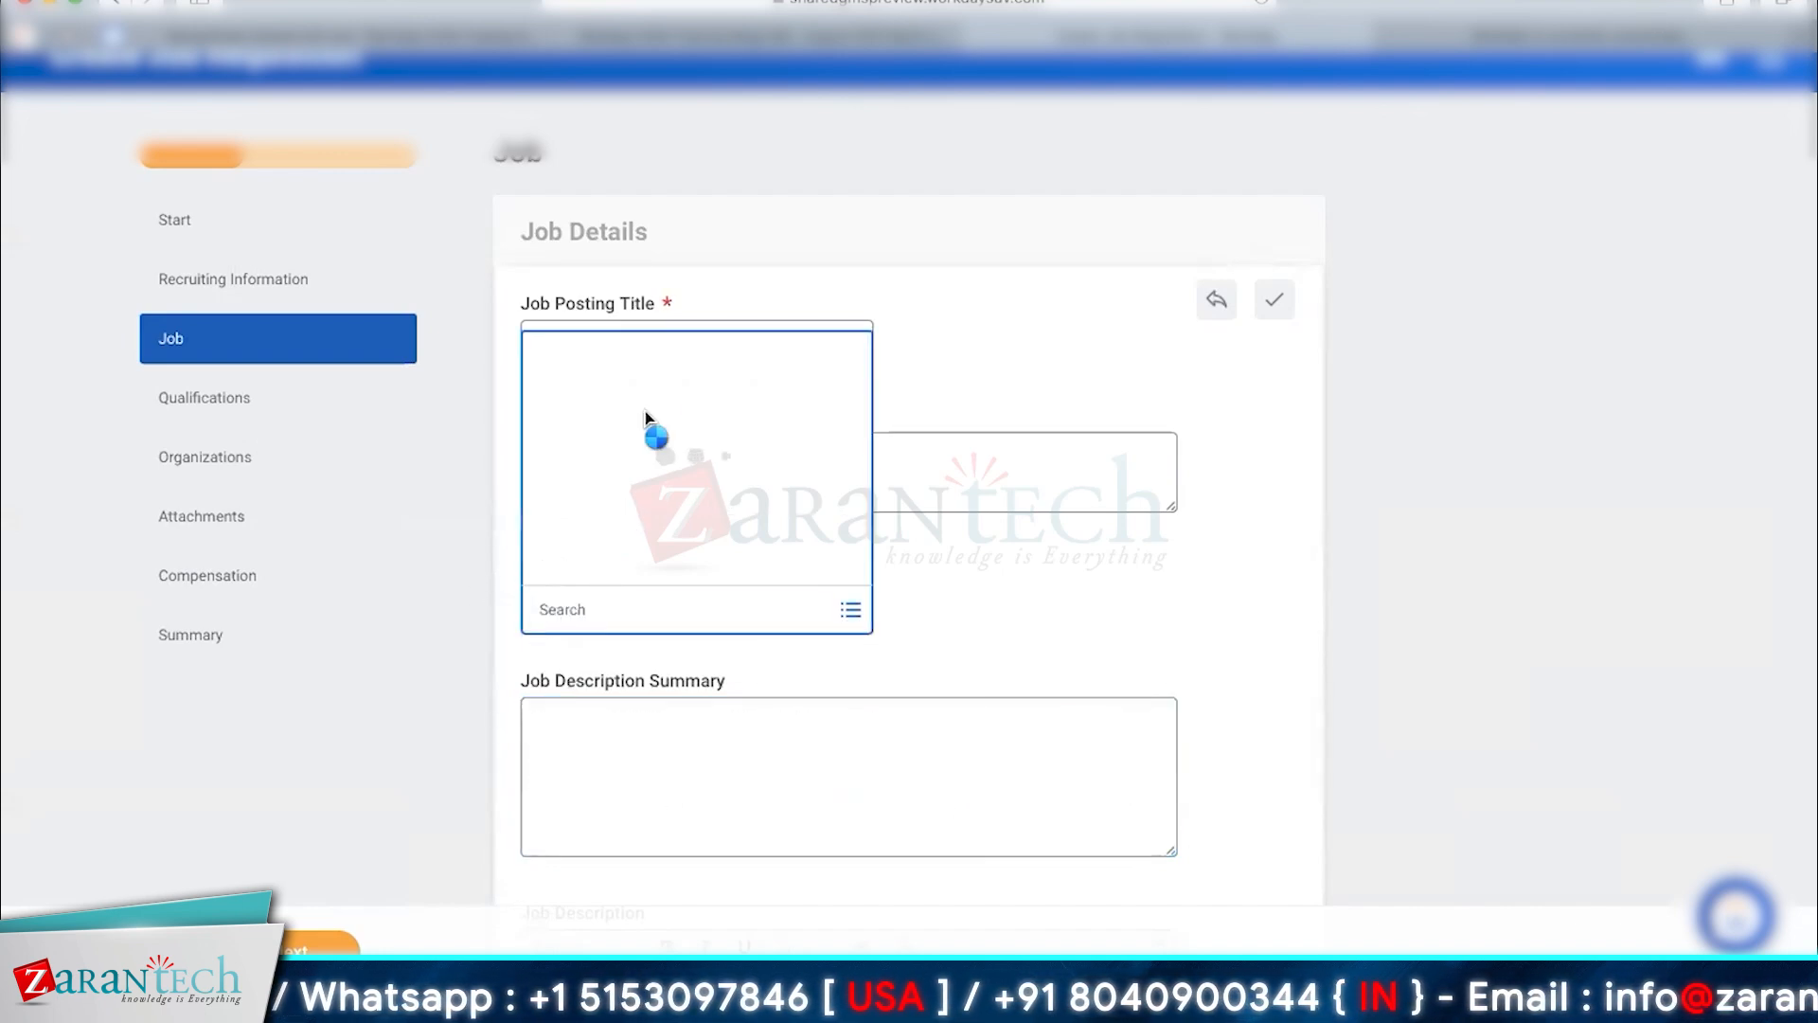
pyautogui.click(694, 566)
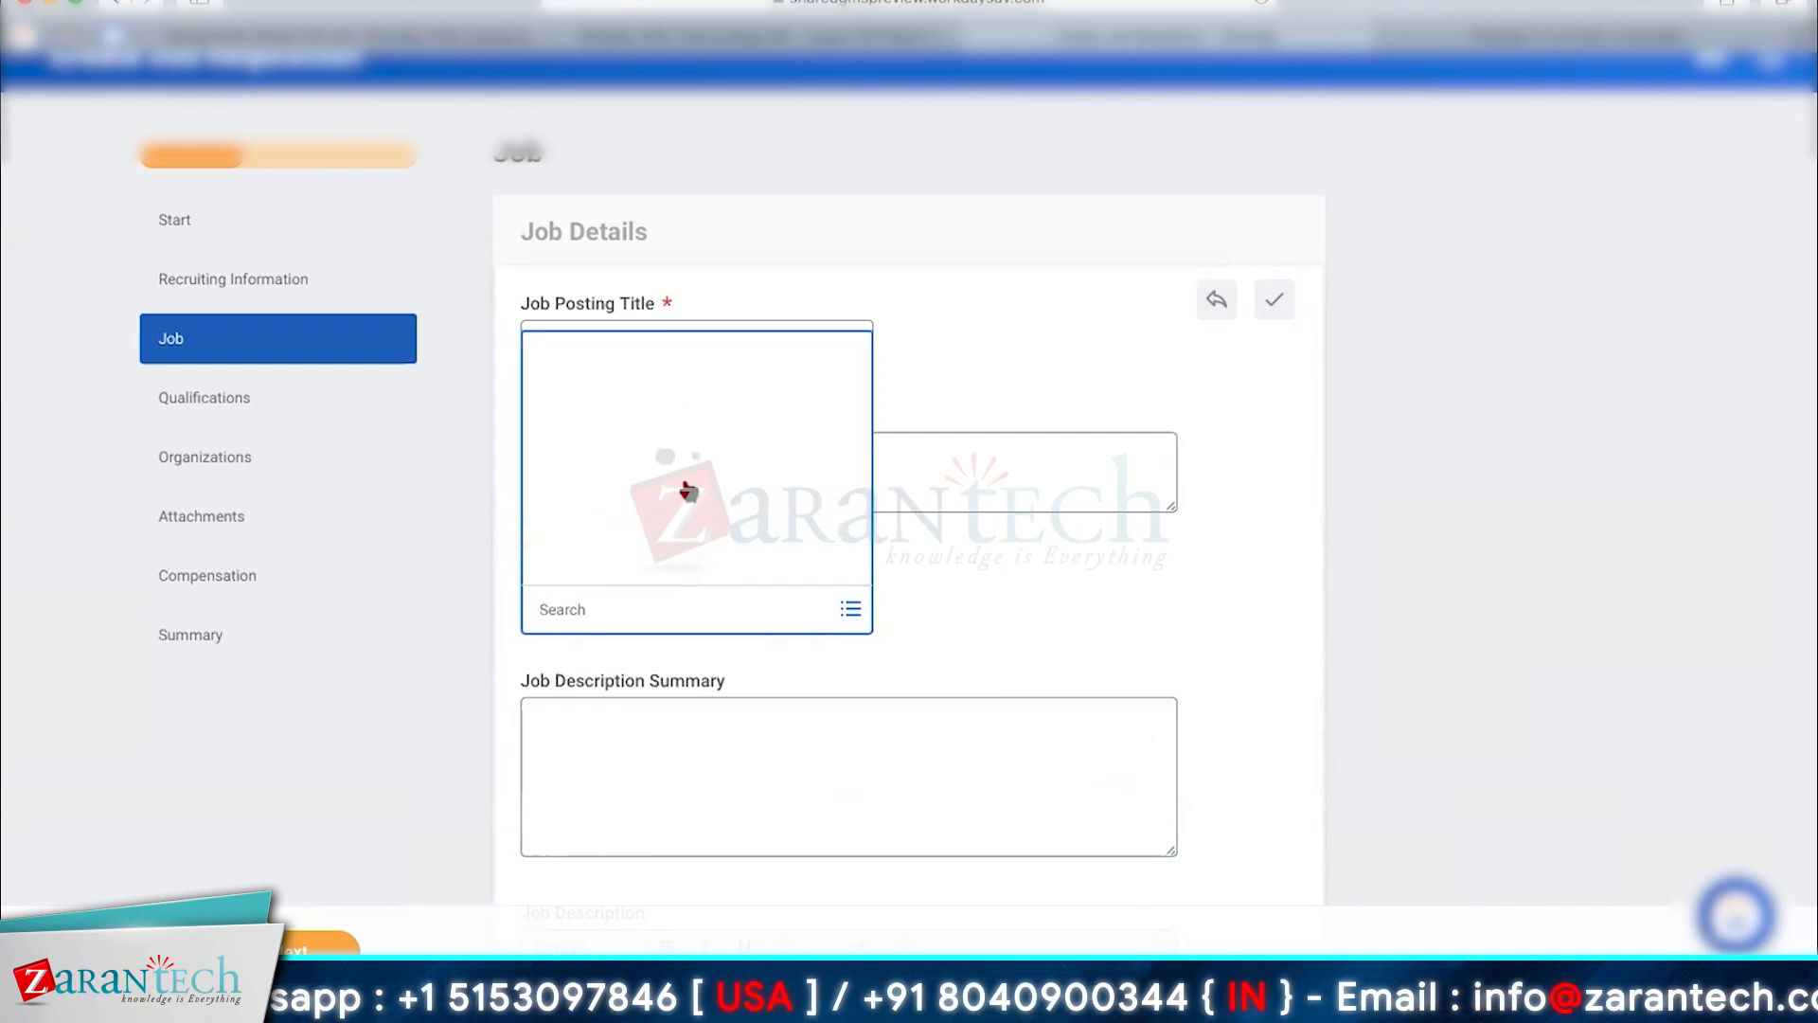
pyautogui.click(657, 383)
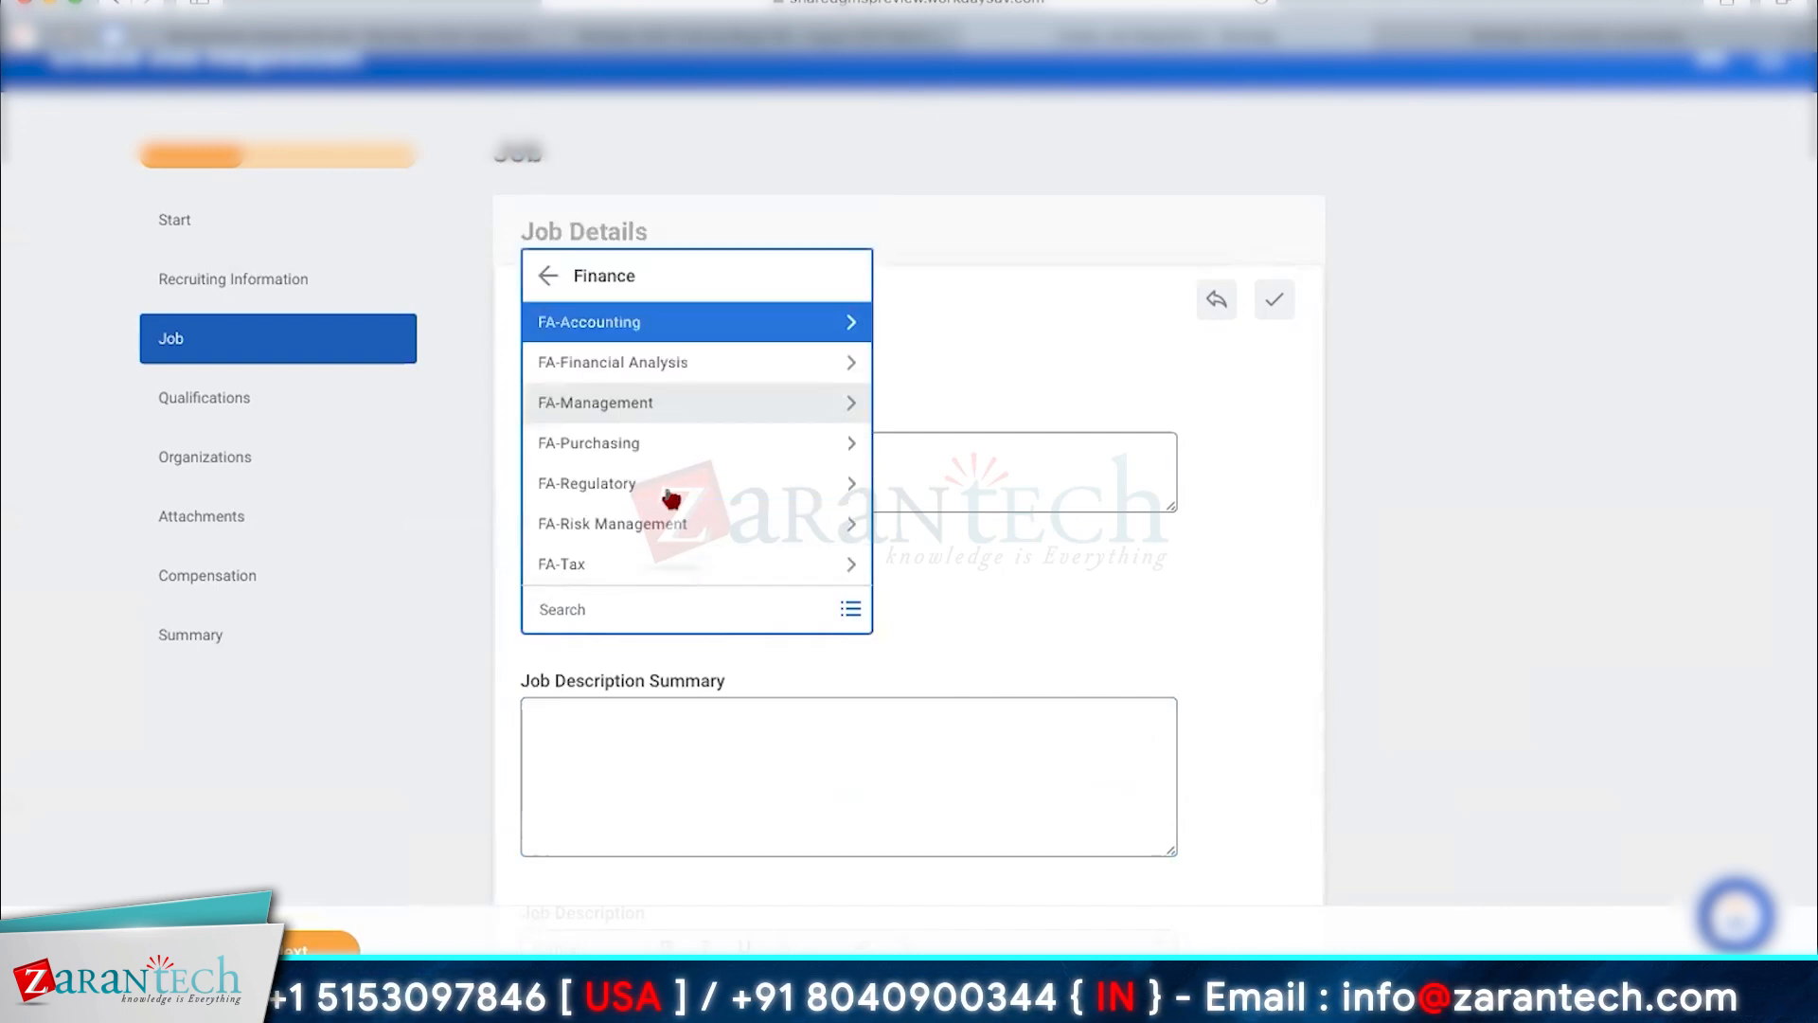
pyautogui.click(636, 363)
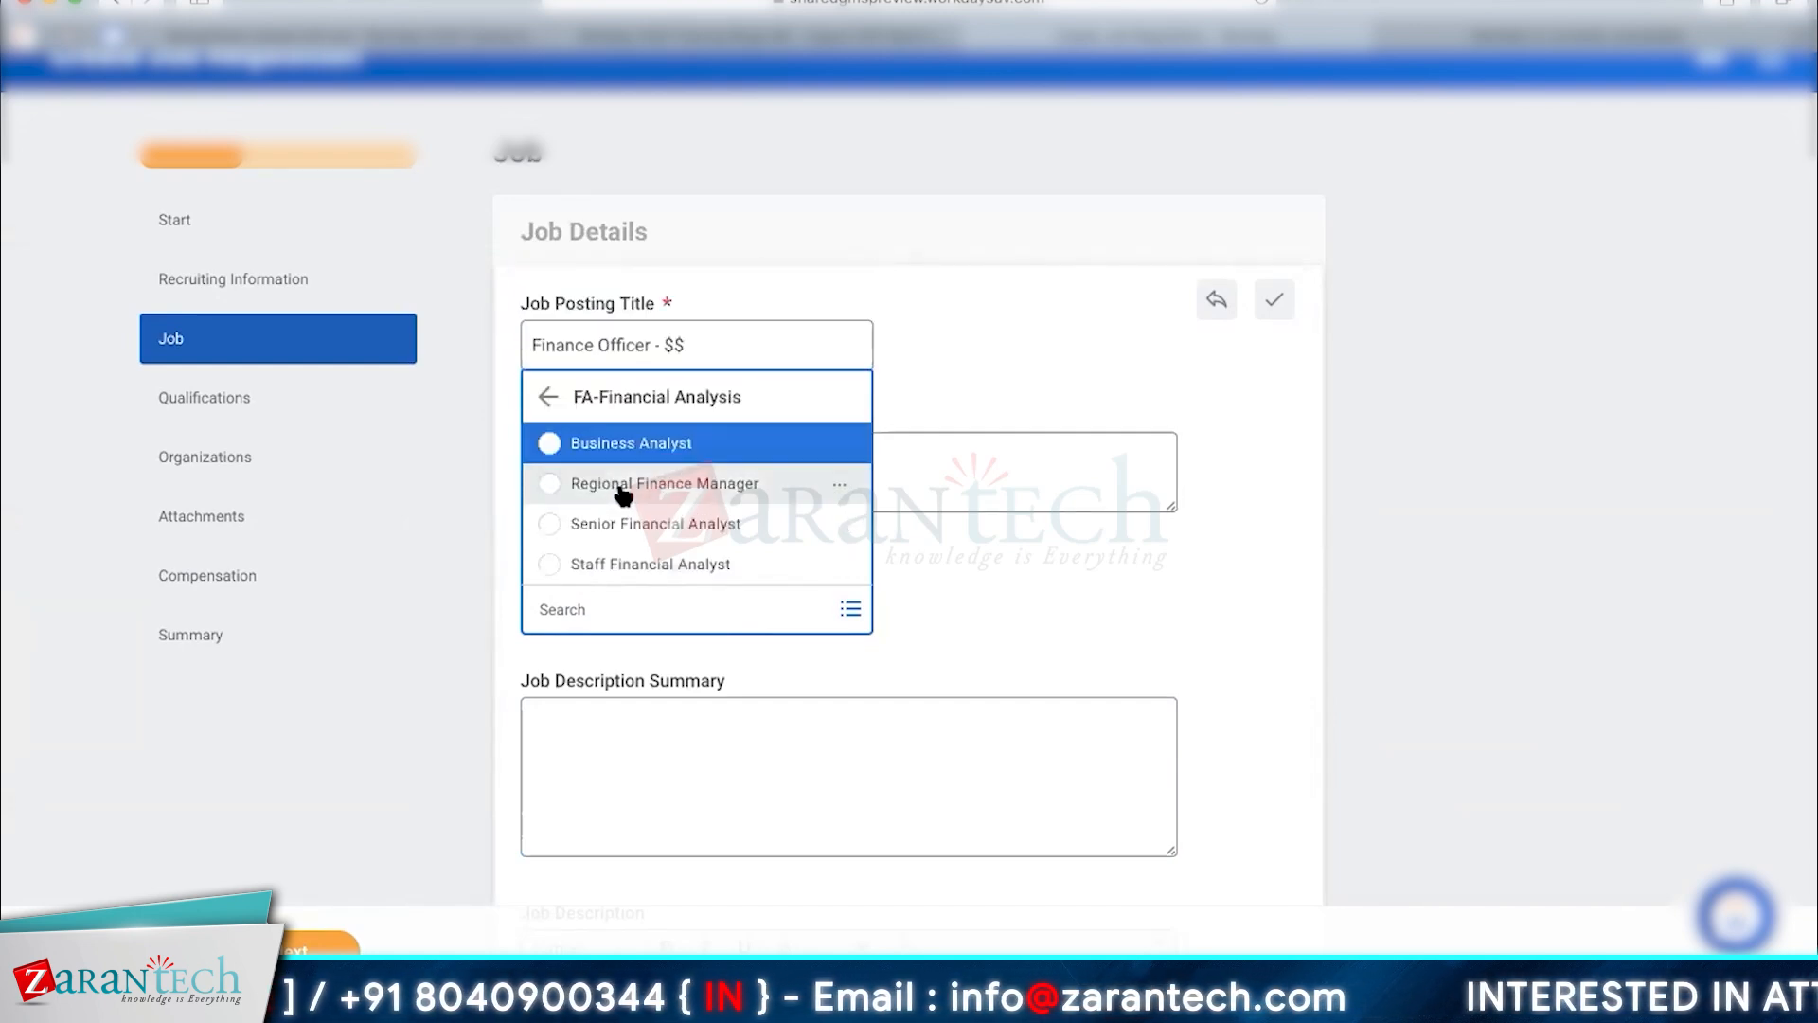
pyautogui.click(630, 523)
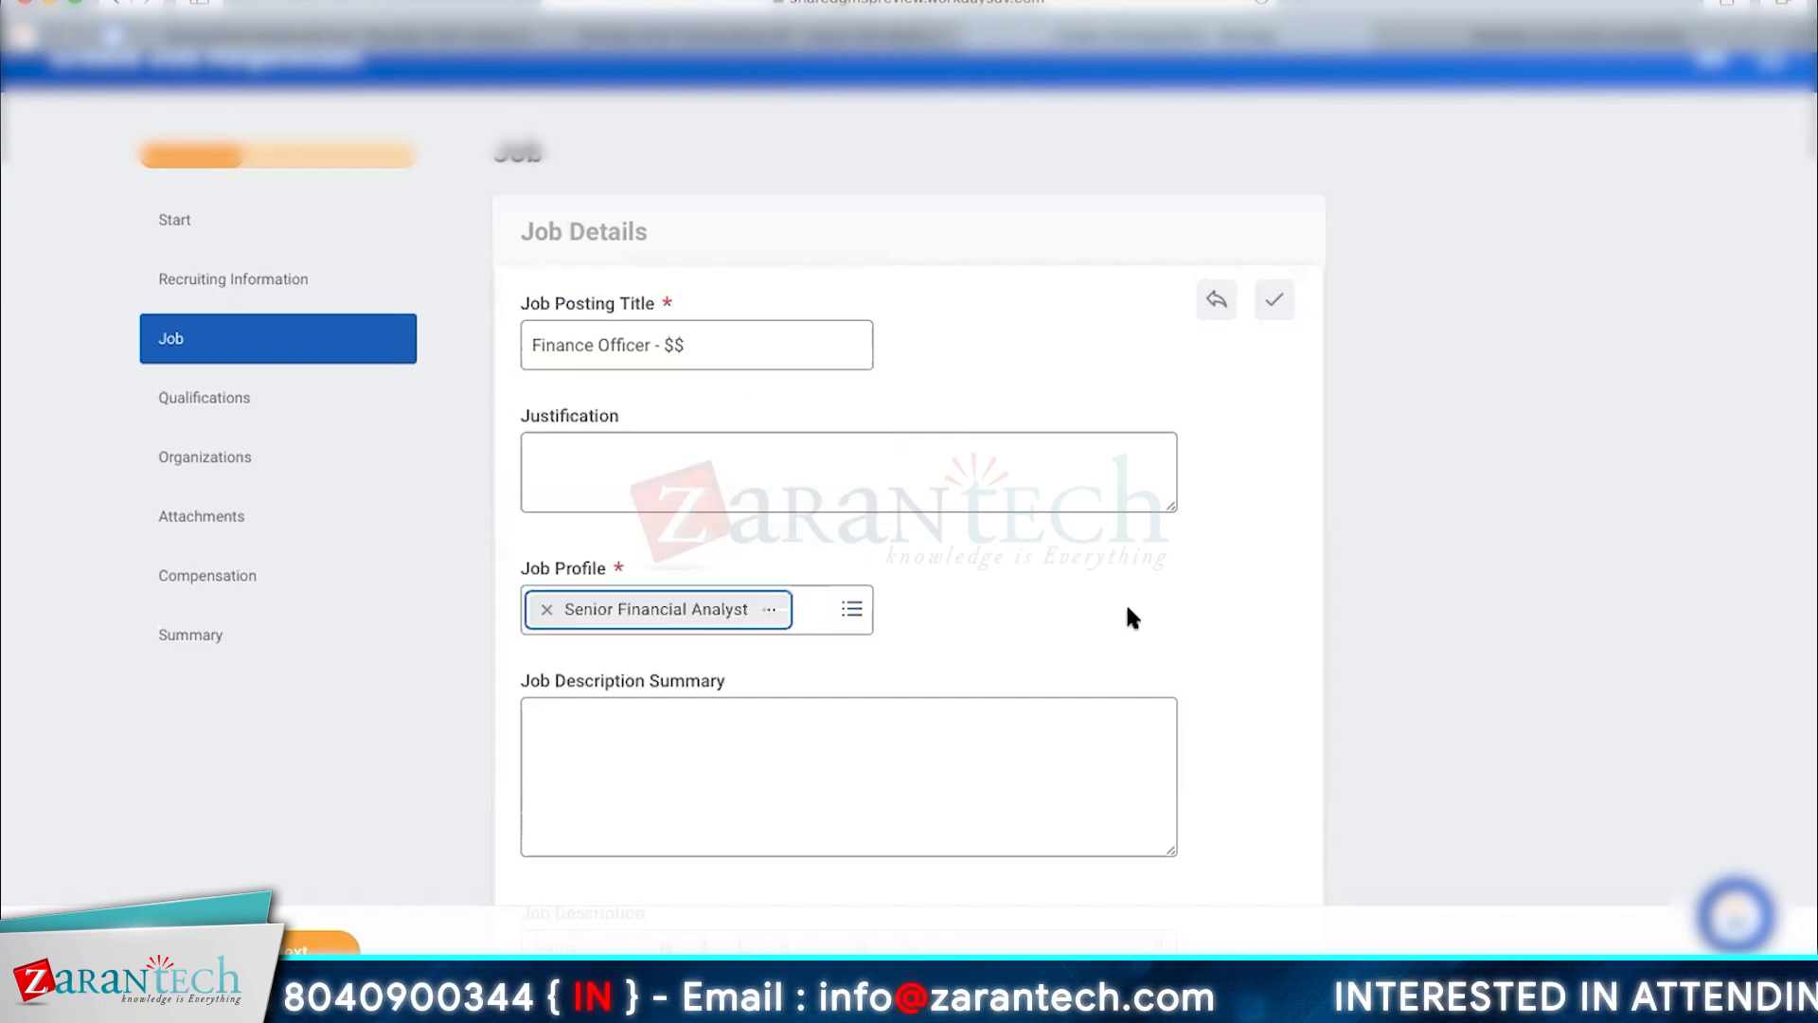
pyautogui.click(1047, 759)
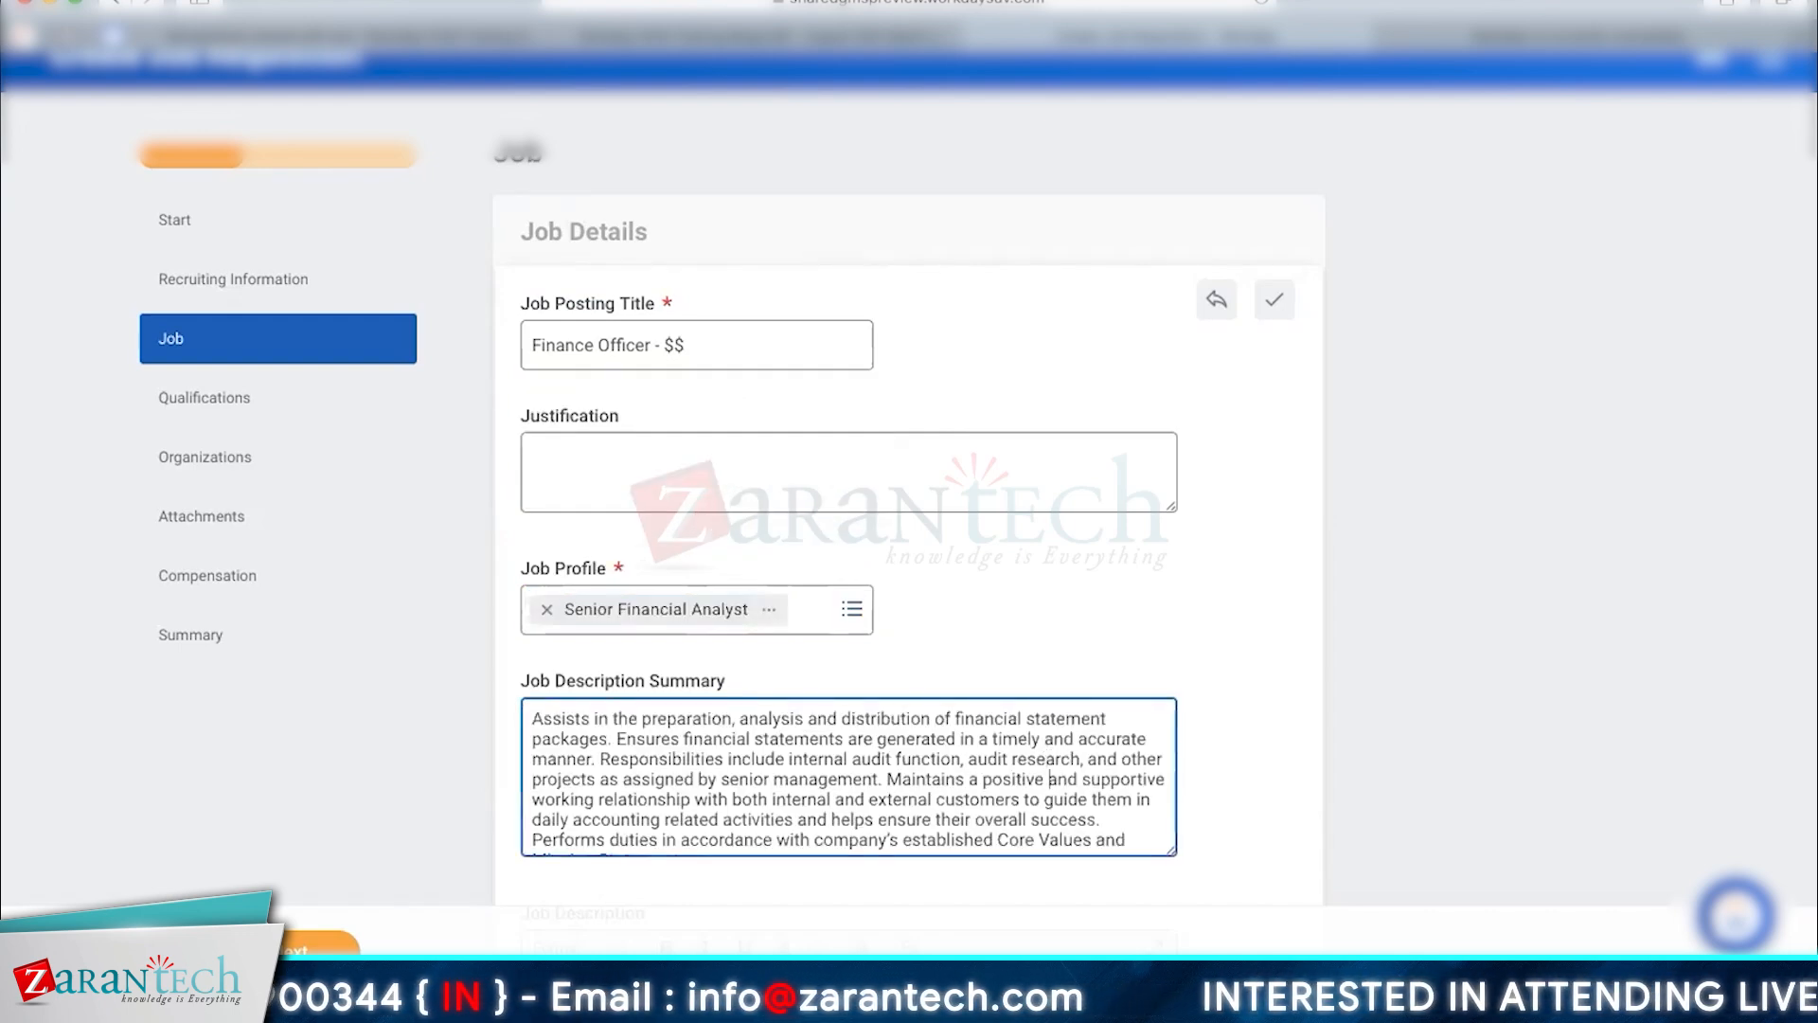
pyautogui.press('Down')
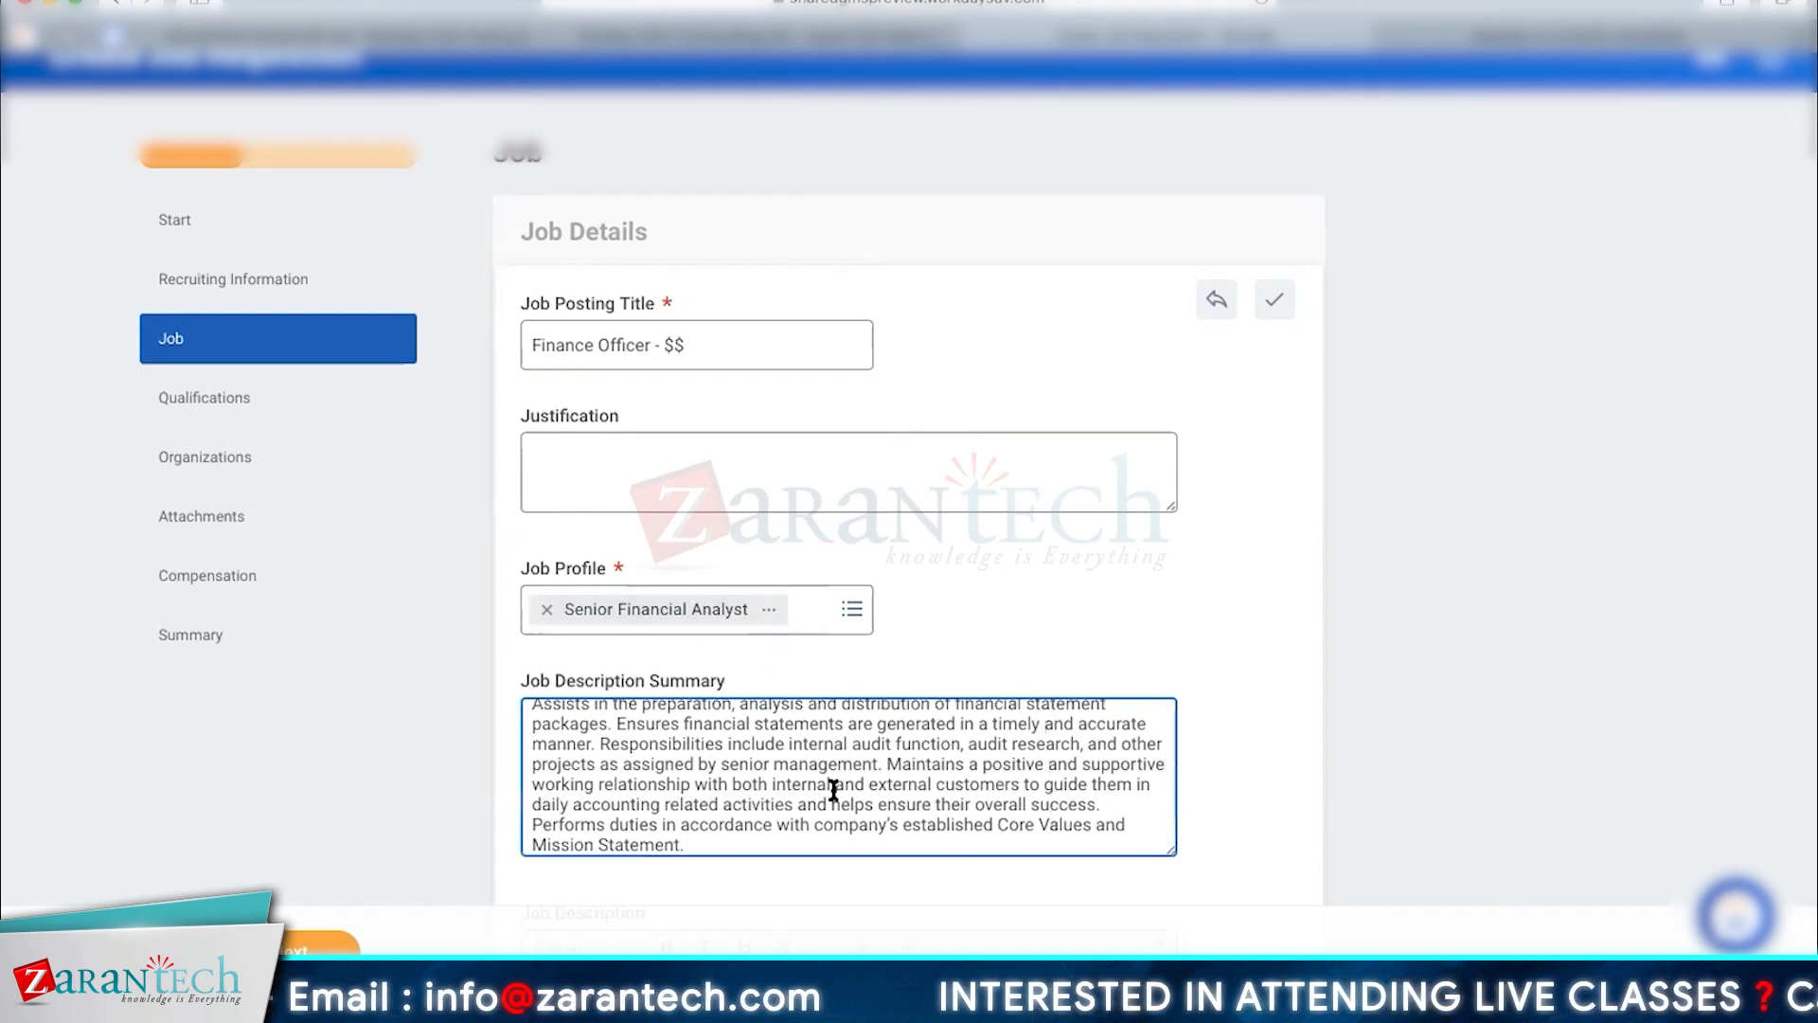
# Change the job posting title to Financial Analyst - $$.
pyautogui.click(1550, 689)
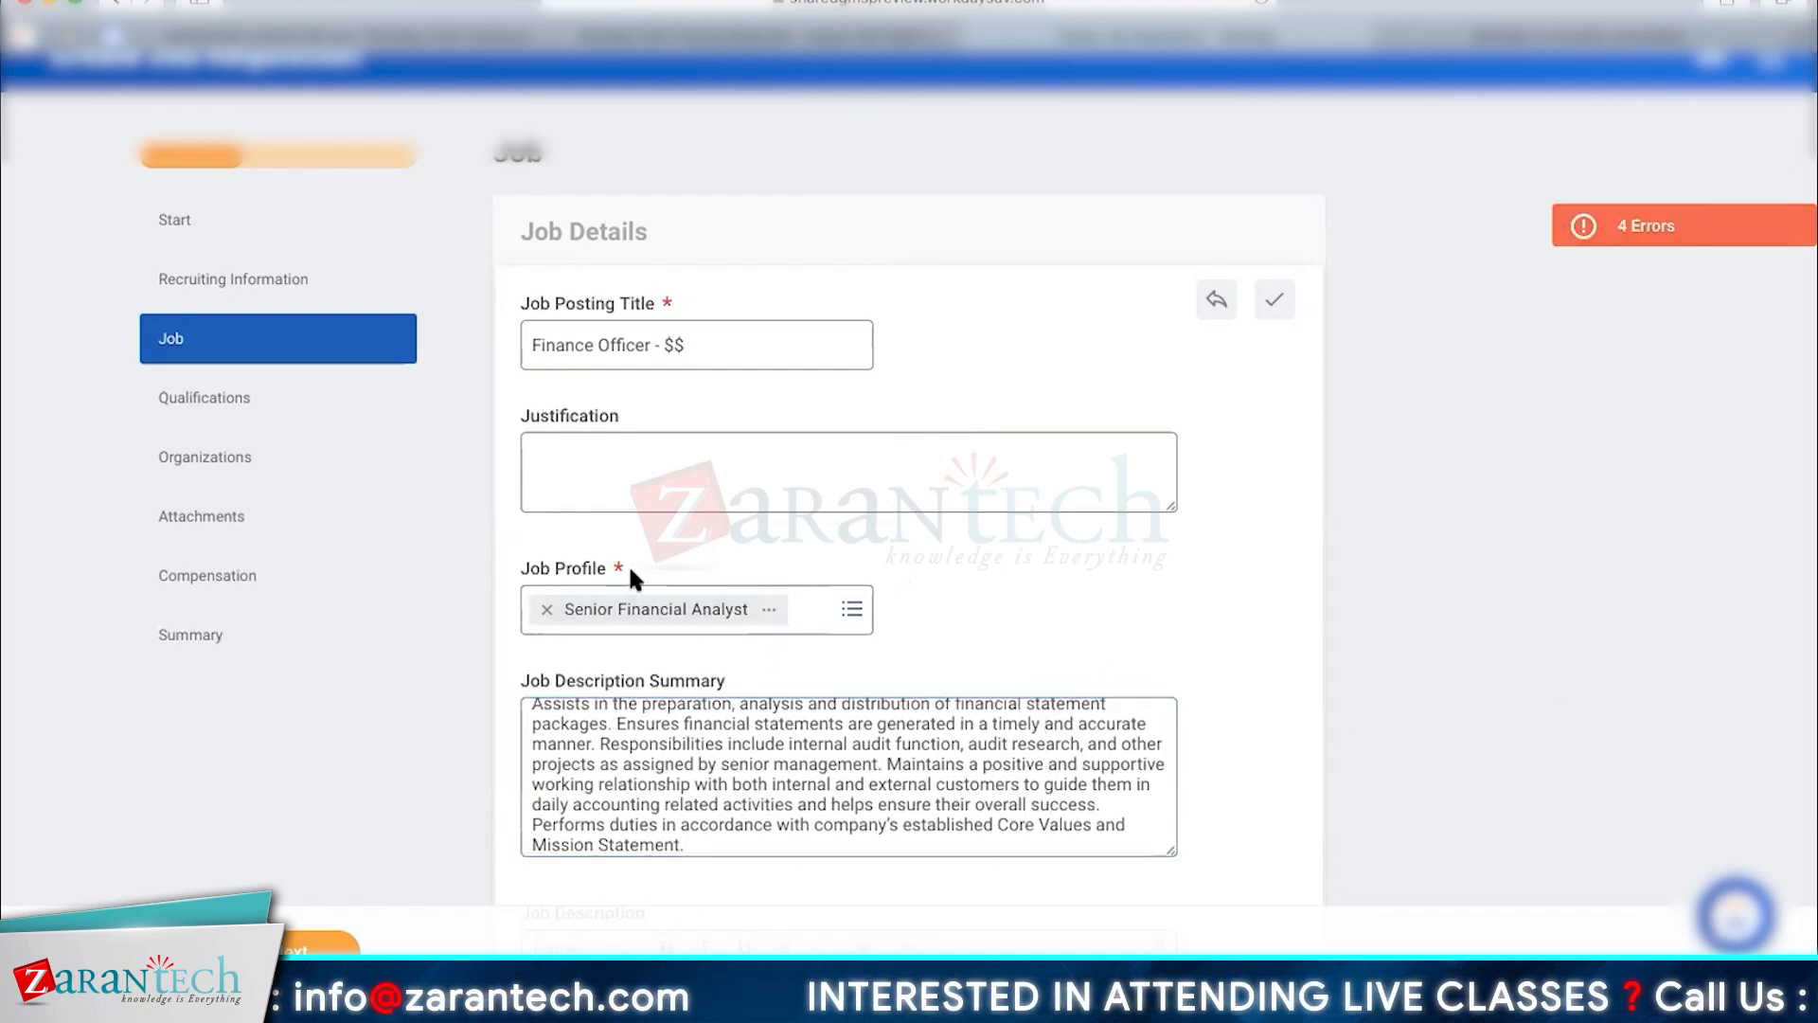
pyautogui.click(650, 347)
pyautogui.press('BackSpace')
pyautogui.press('BackSpace')
pyautogui.press('BackSpace')
pyautogui.press('BackSpace')
pyautogui.press('BackSpace')
pyautogui.press('BackSpace')
pyautogui.press('BackSpace')
pyautogui.press('BackSpace')
pyautogui.press('BackSpace')
pyautogui.write('ial')
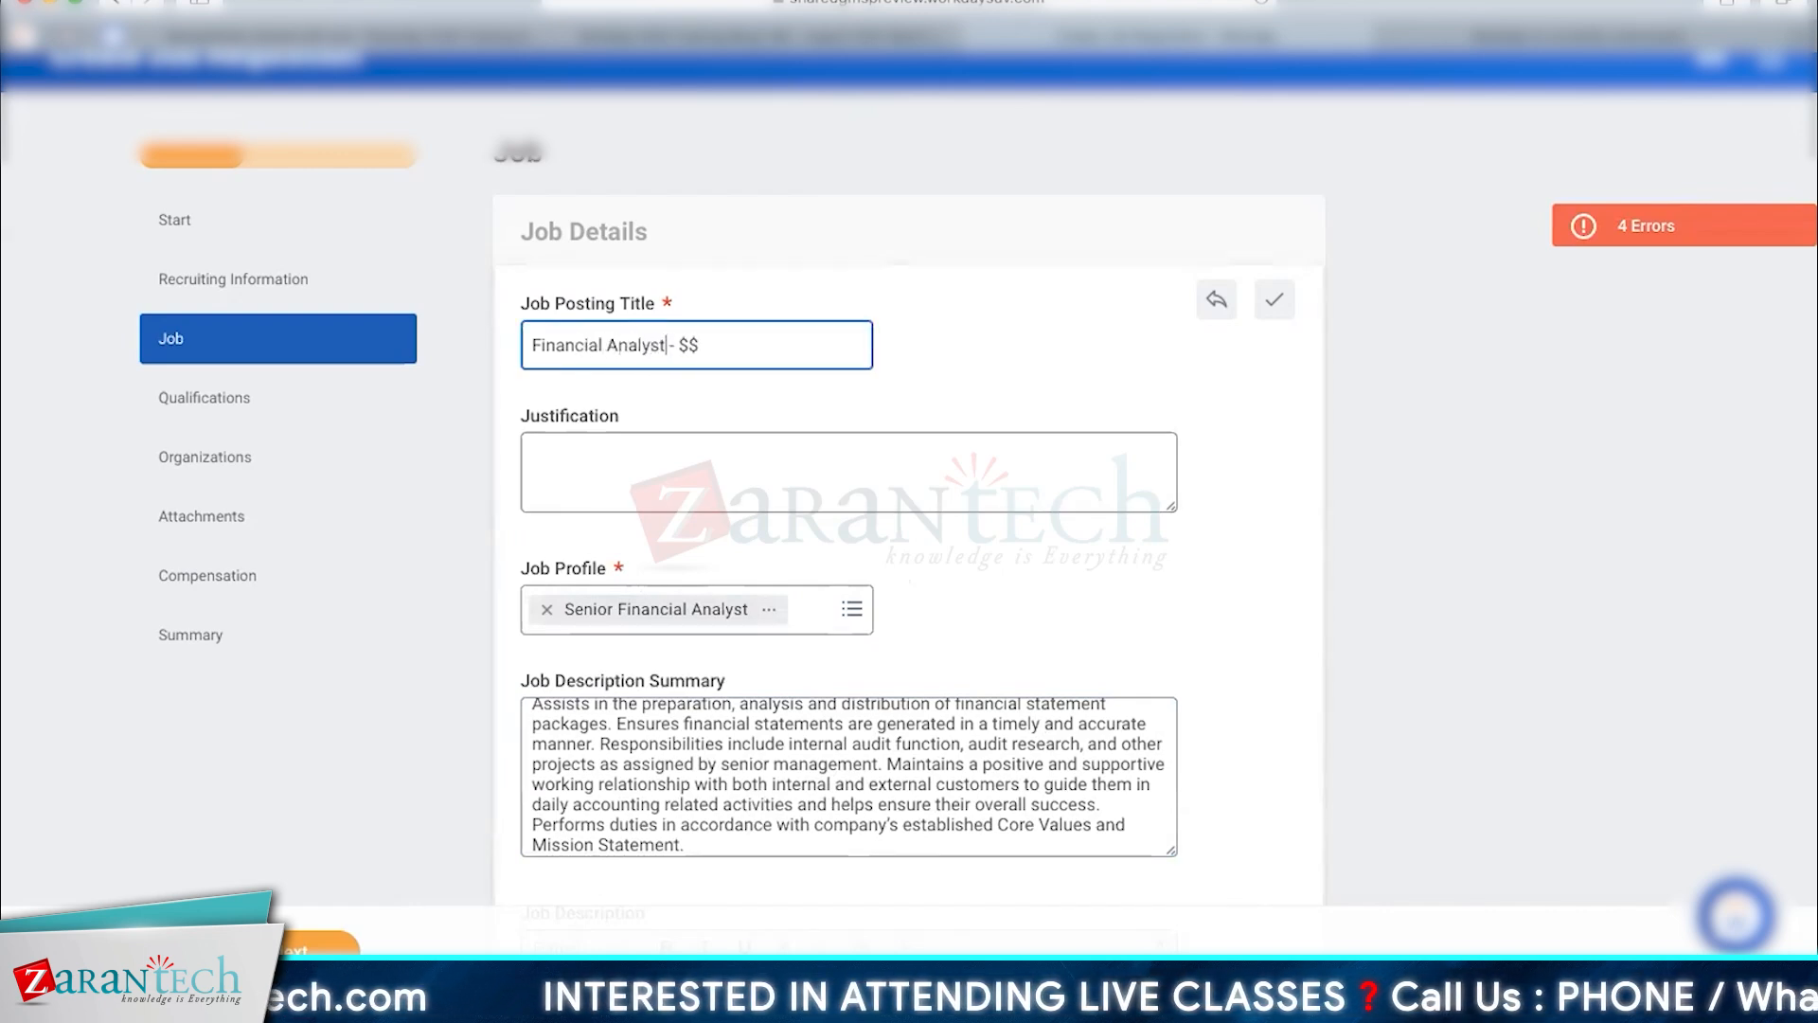
pyautogui.press('super+a')
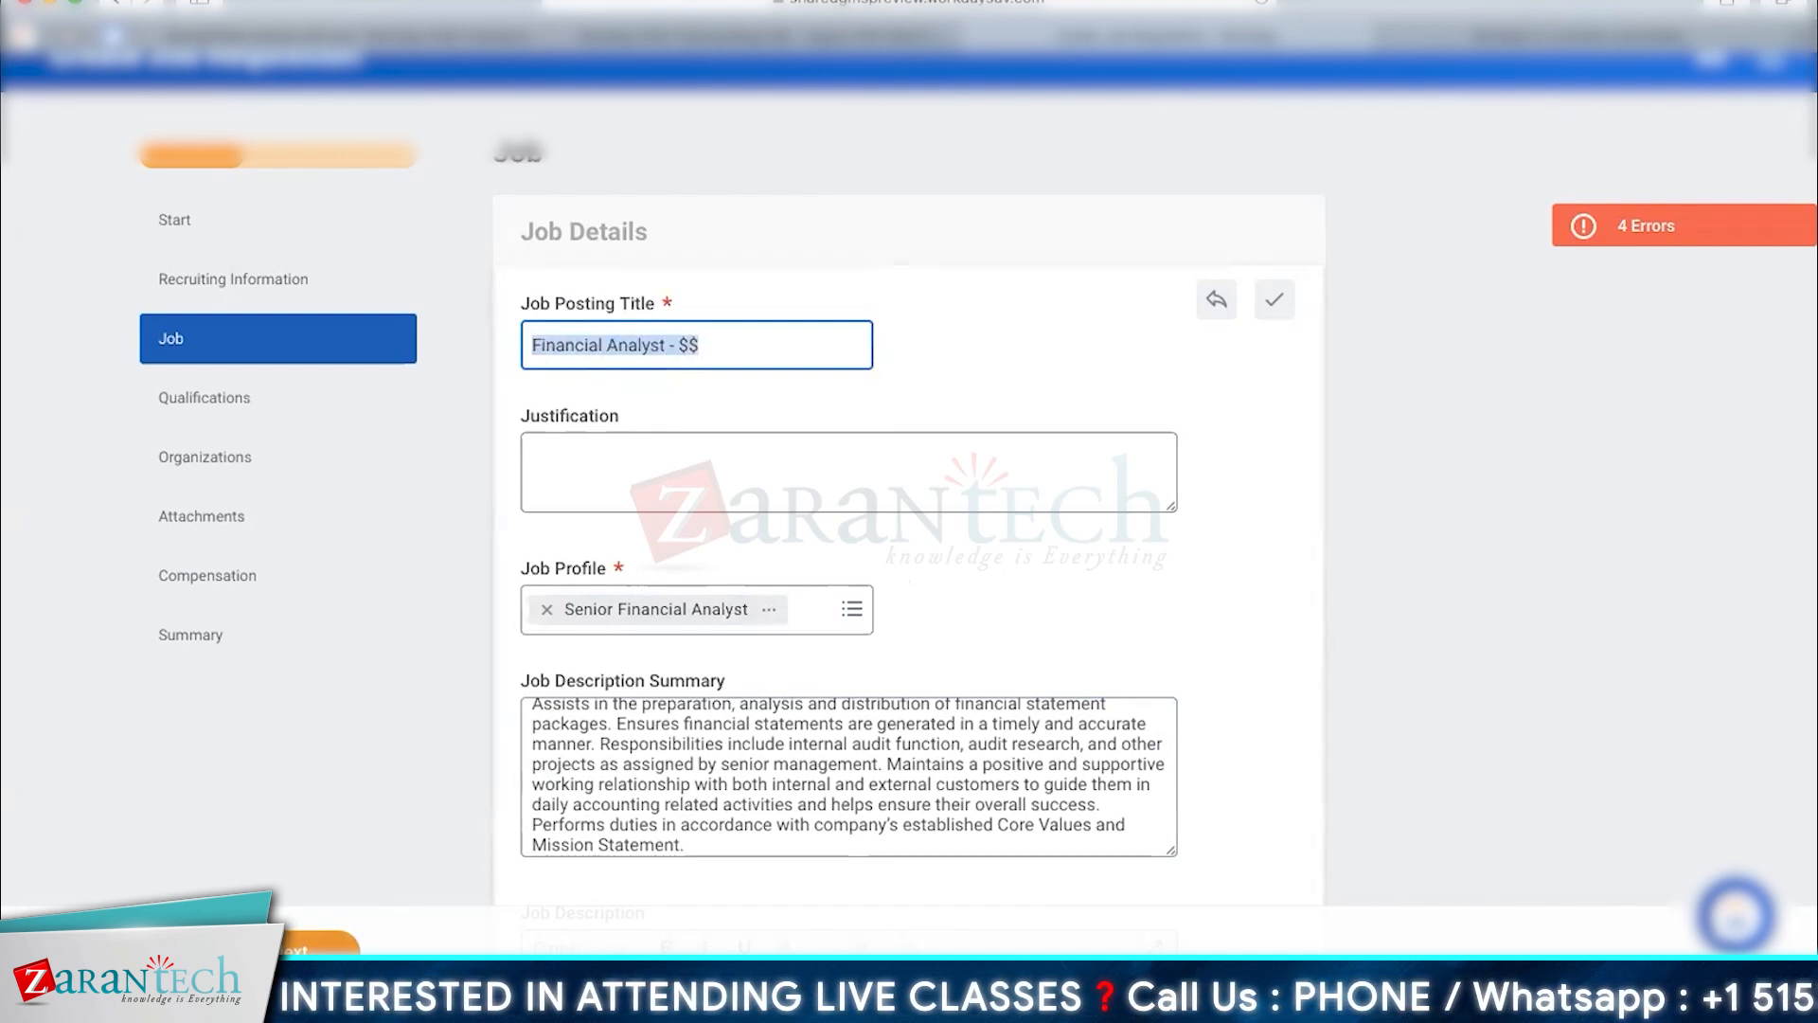
pyautogui.press('Return')
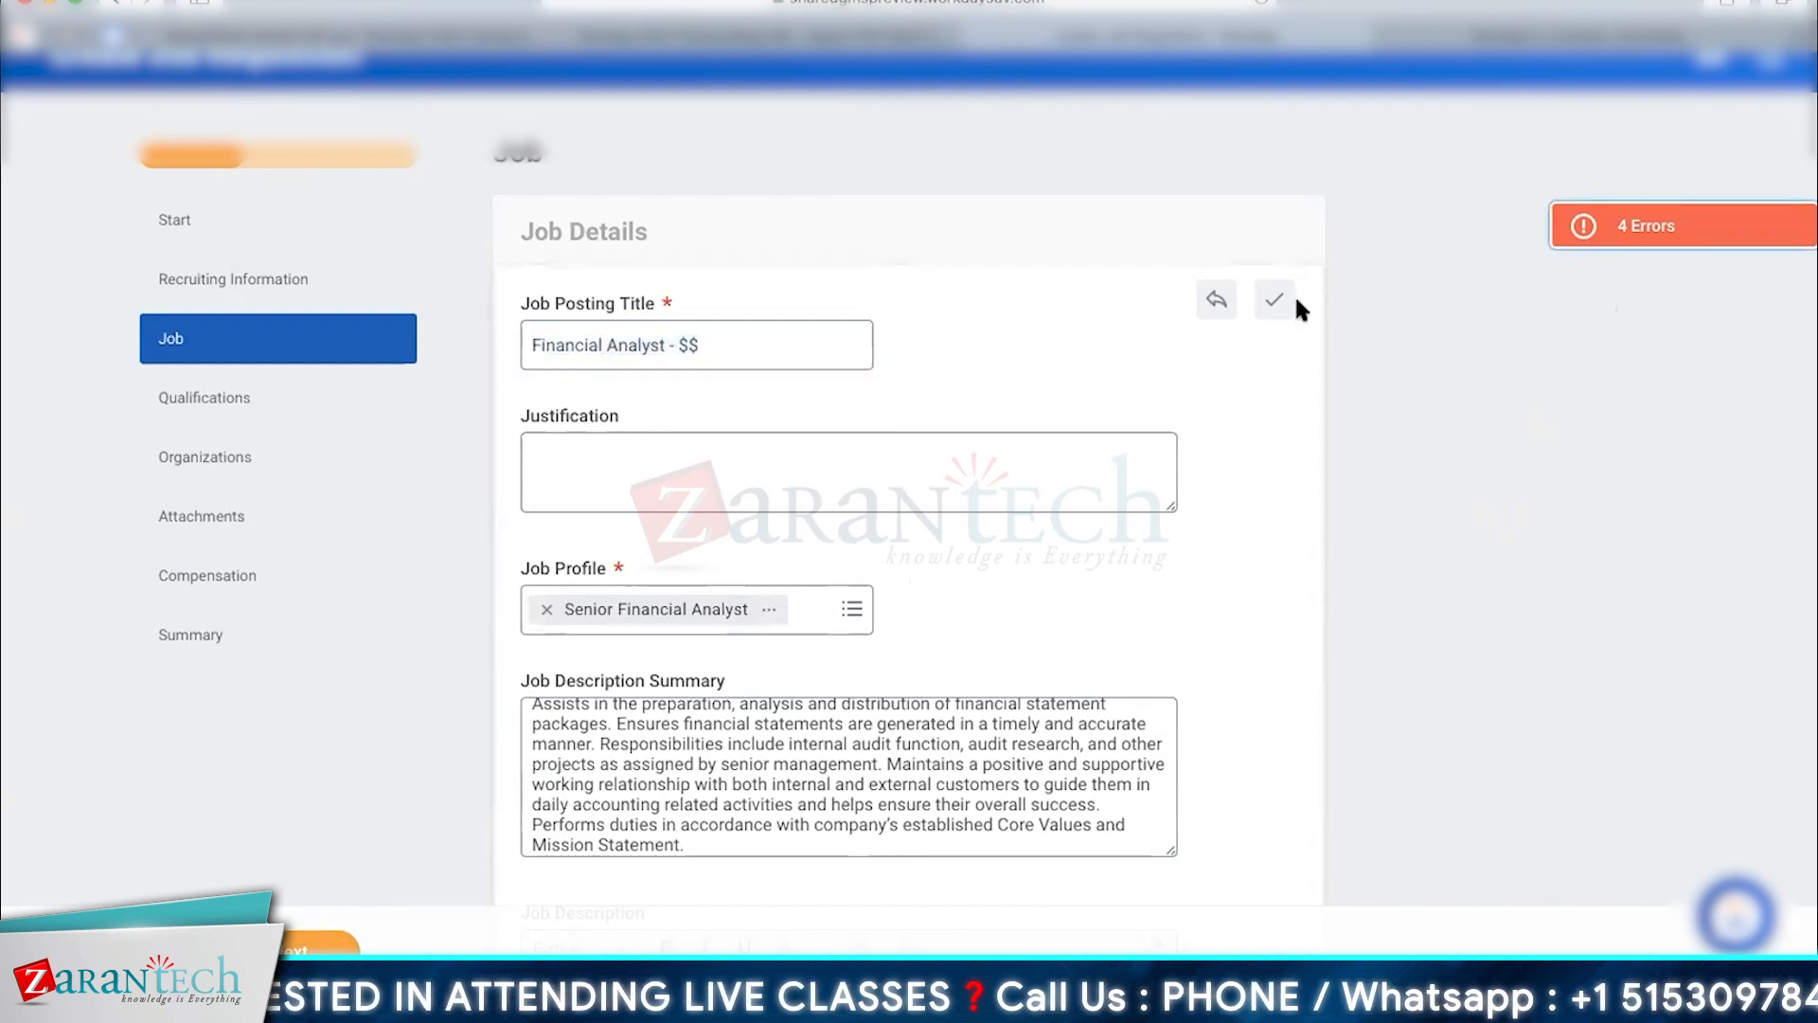
# Set the worker sub-type to Regular from the worker types and the time type to Full time.
pyautogui.scroll(-5, 1594, 436)
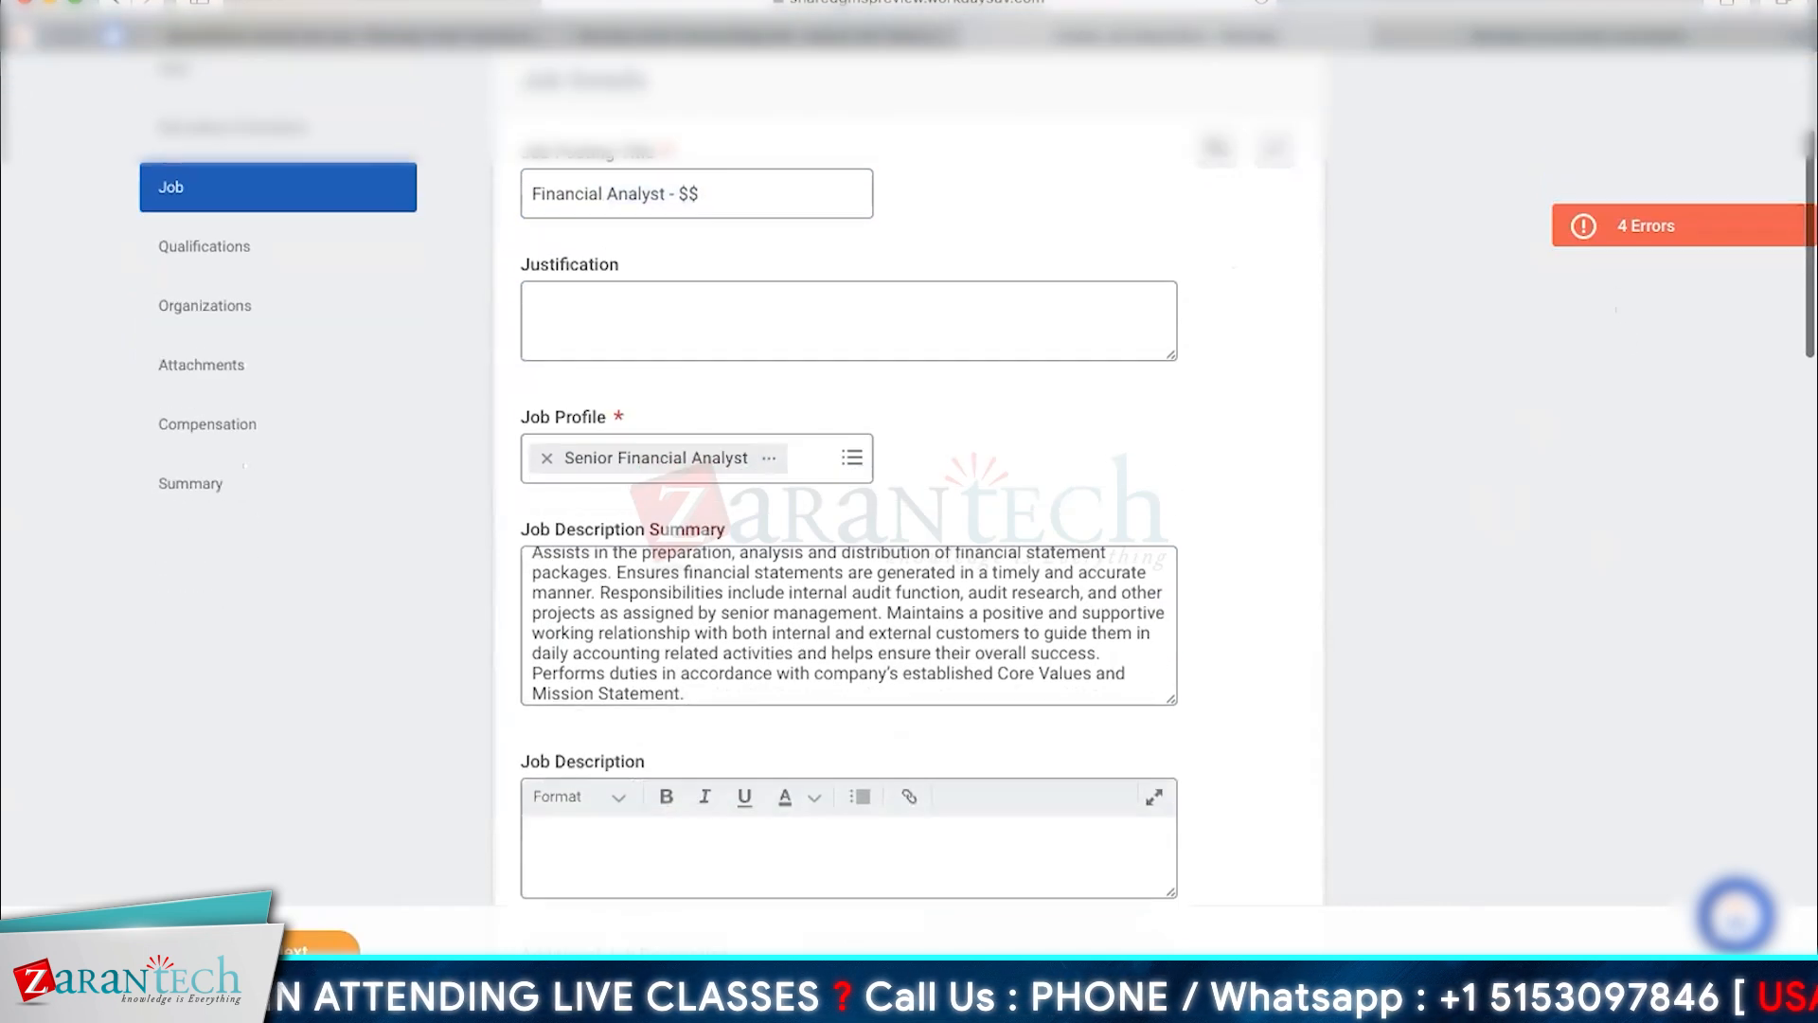
pyautogui.scroll(-5, 1351, 423)
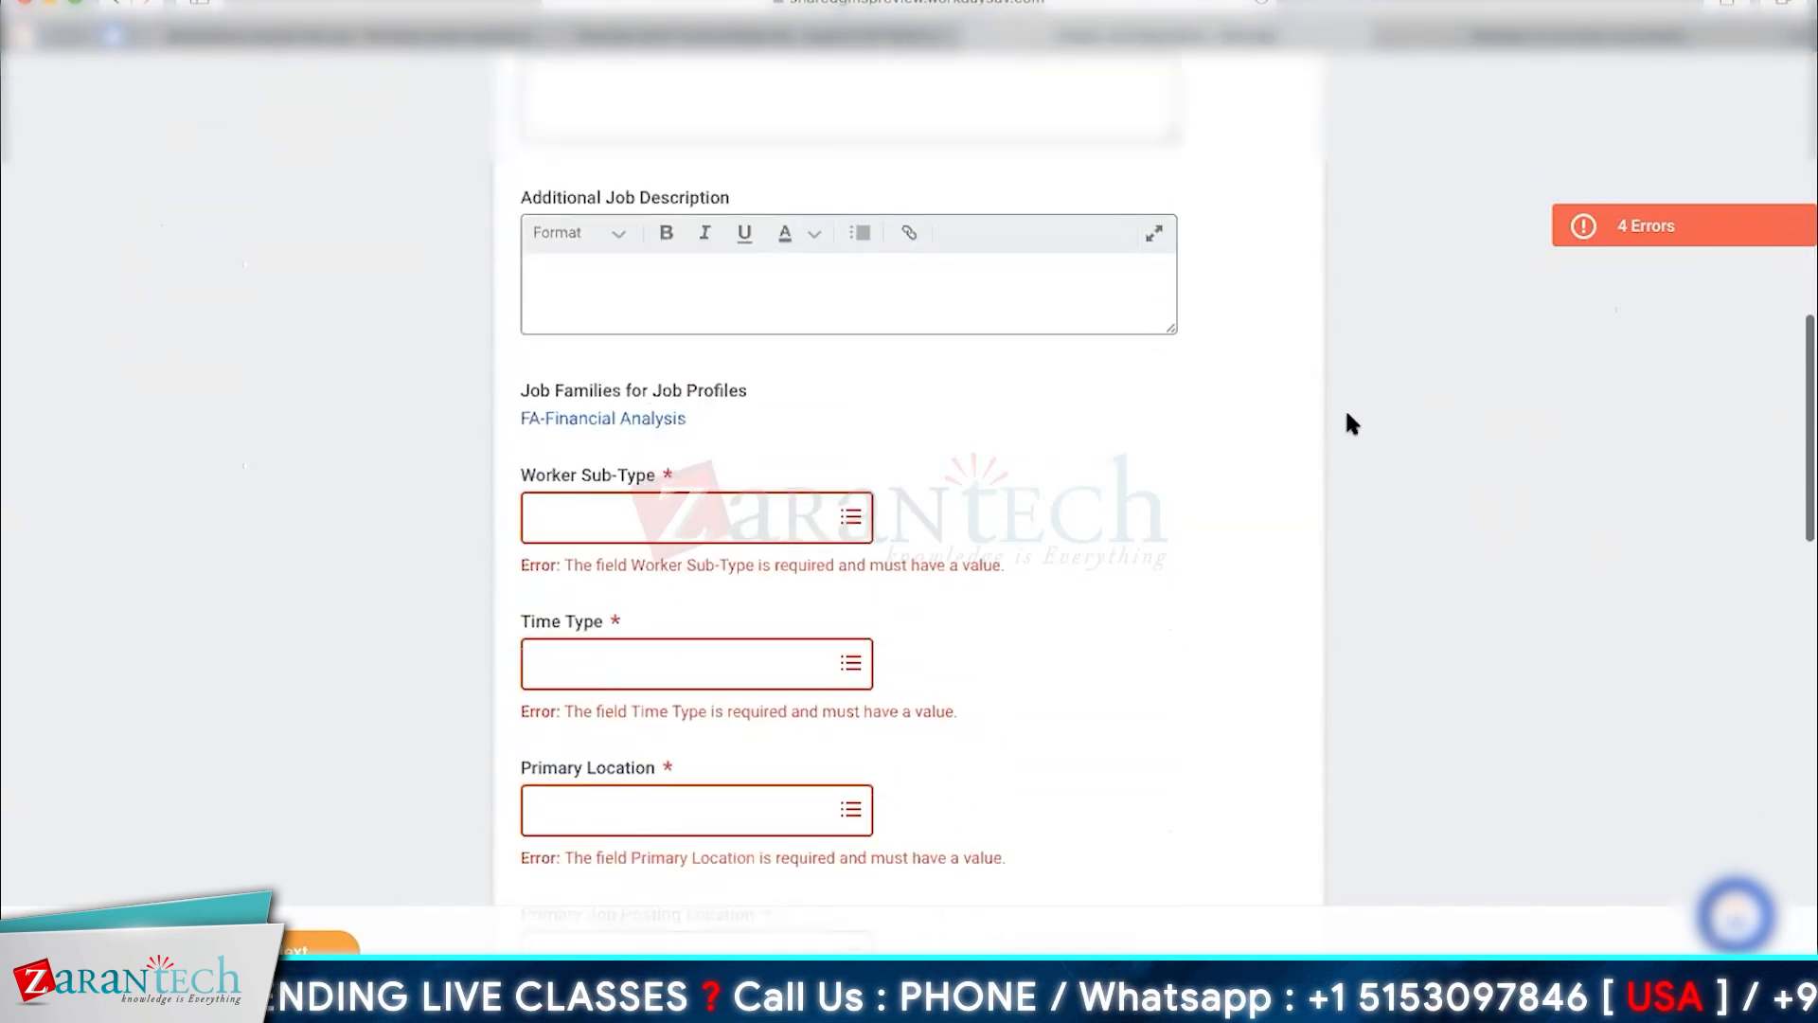
pyautogui.click(662, 525)
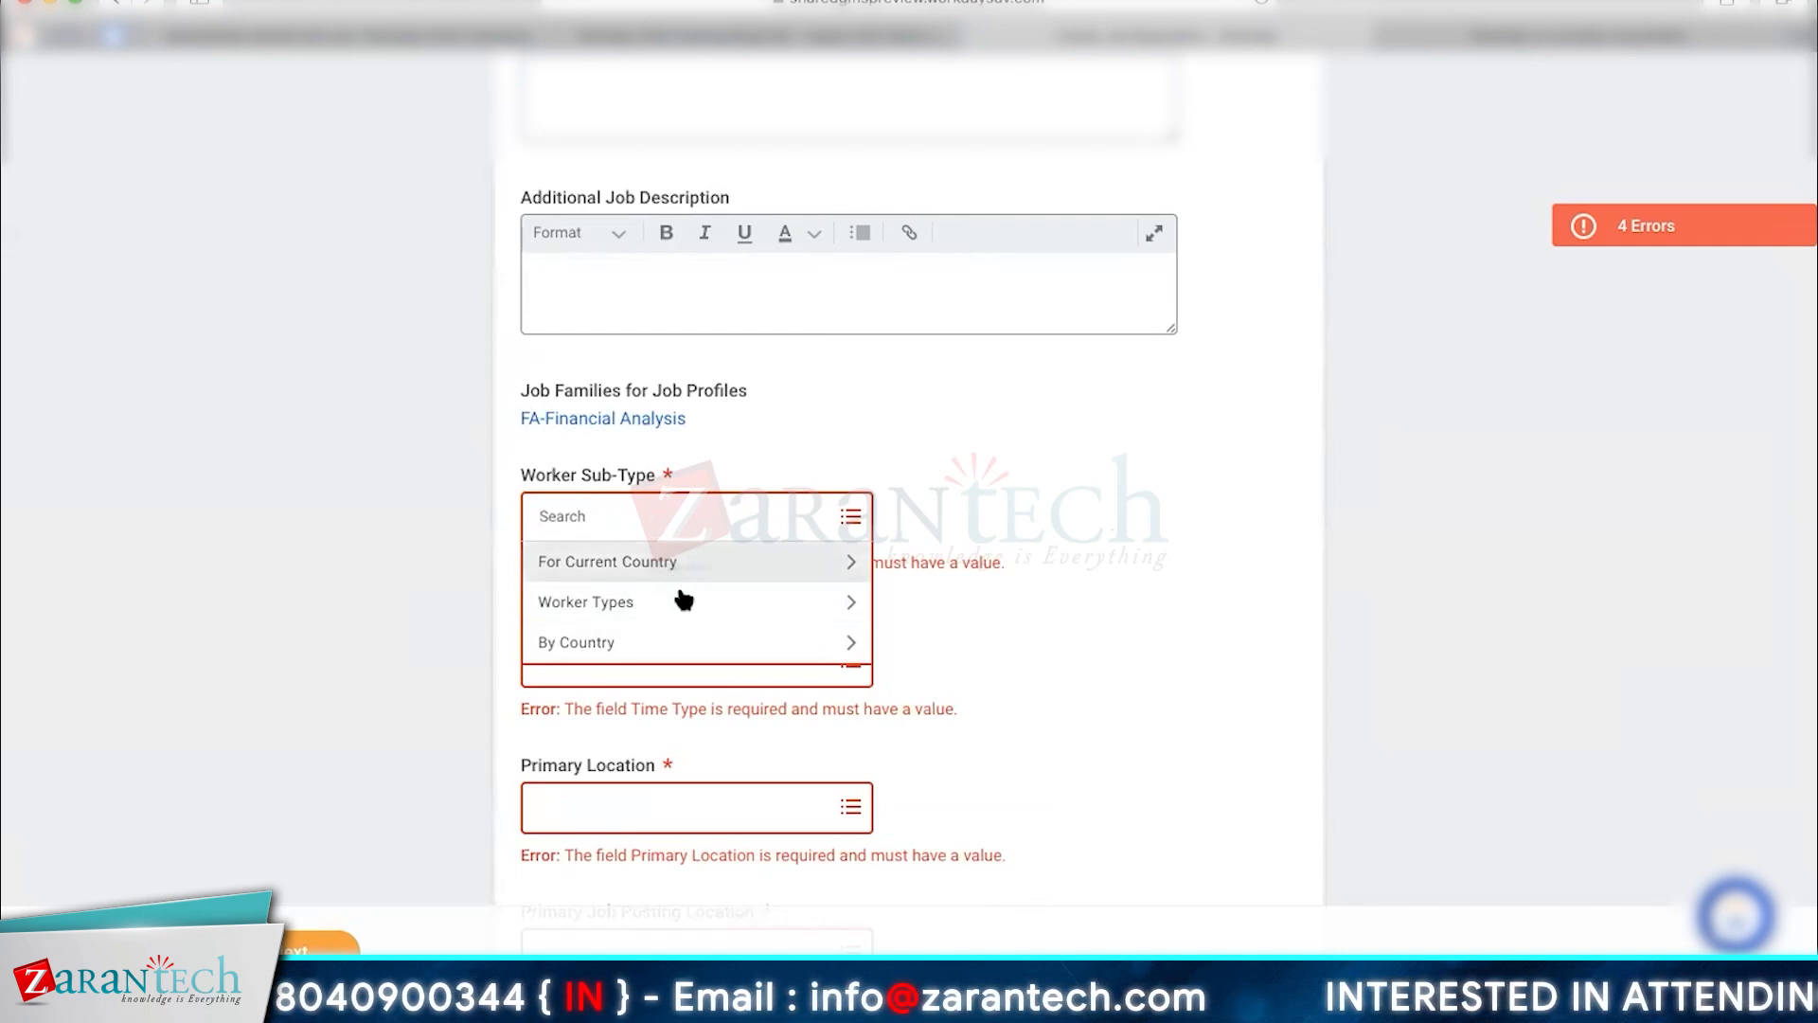
pyautogui.click(691, 609)
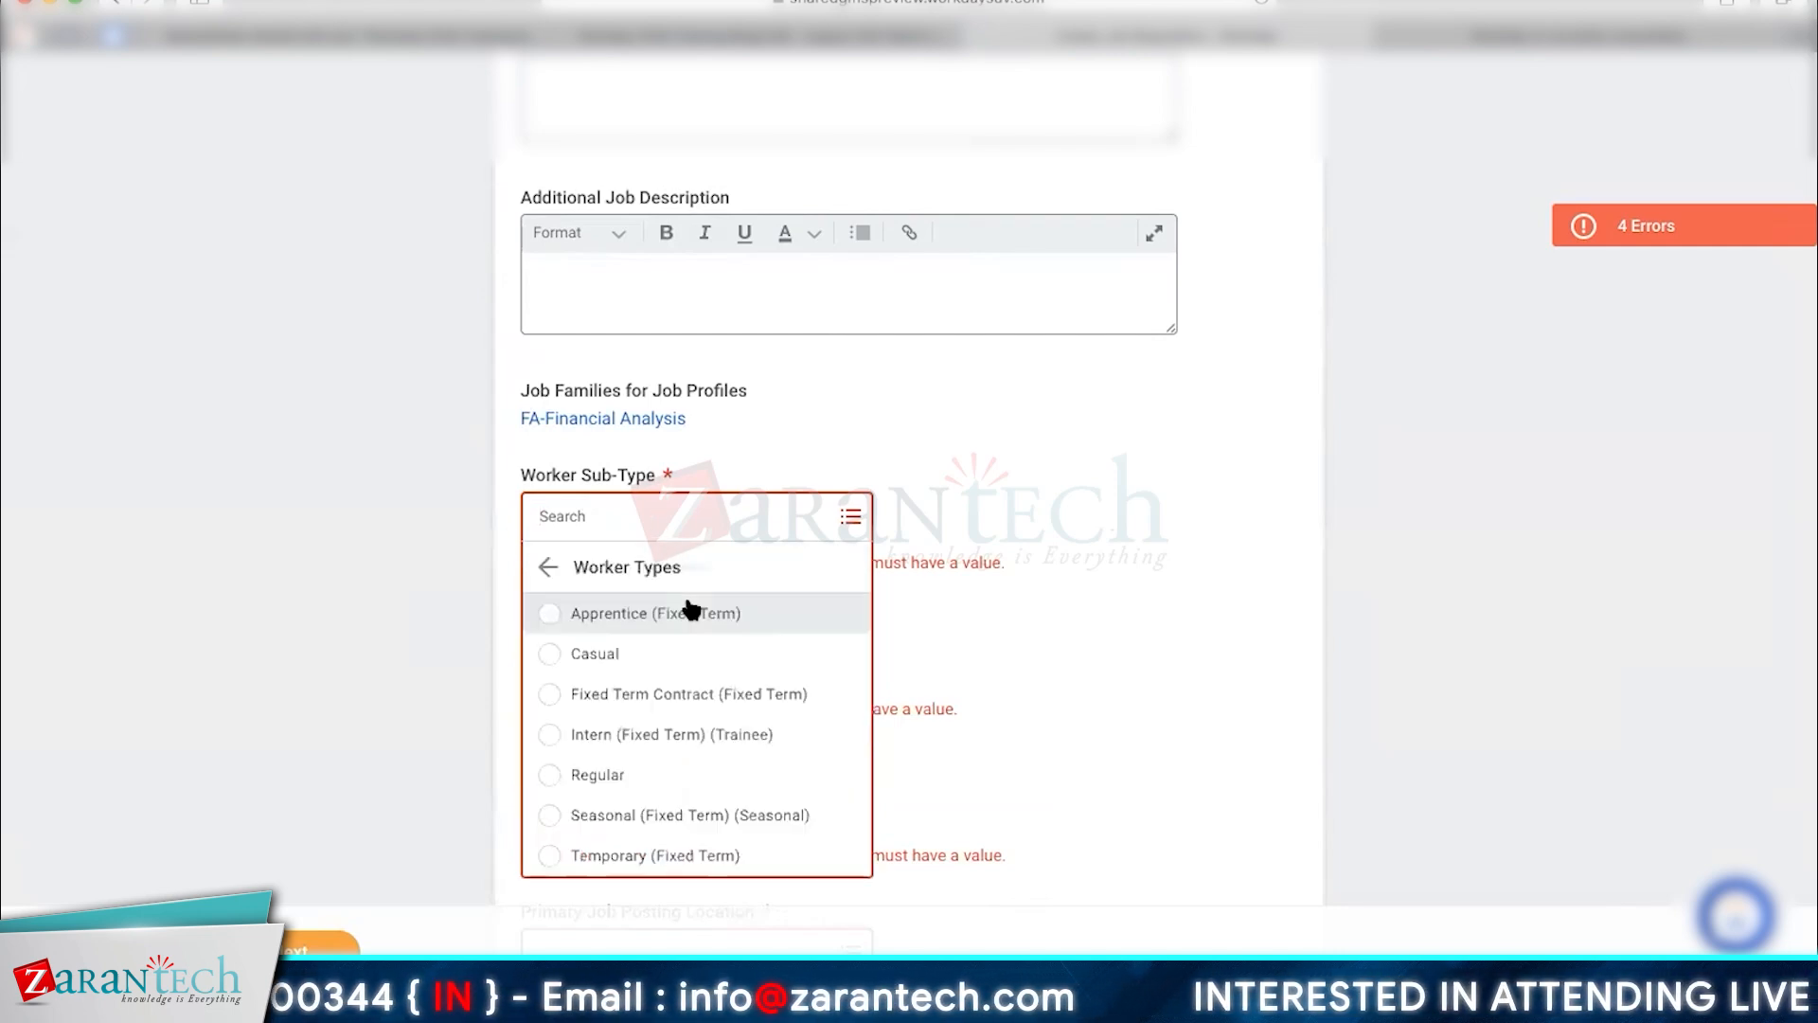
pyautogui.click(606, 616)
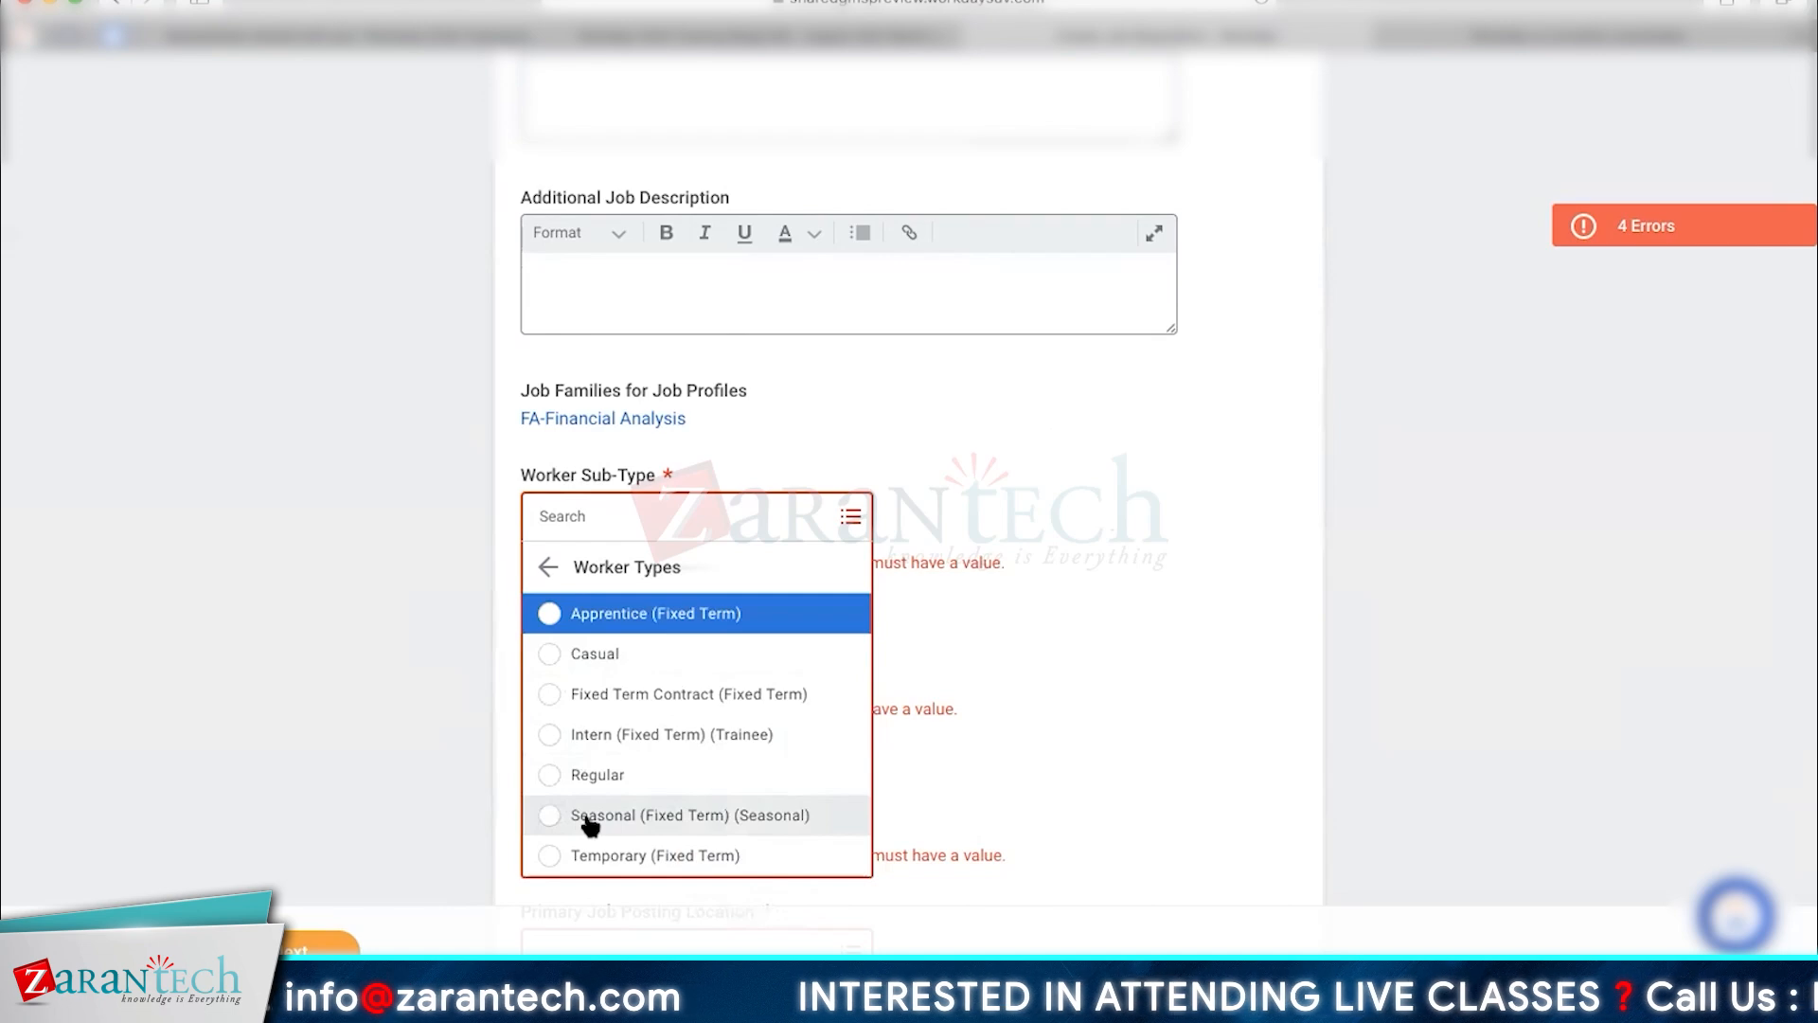
pyautogui.click(568, 775)
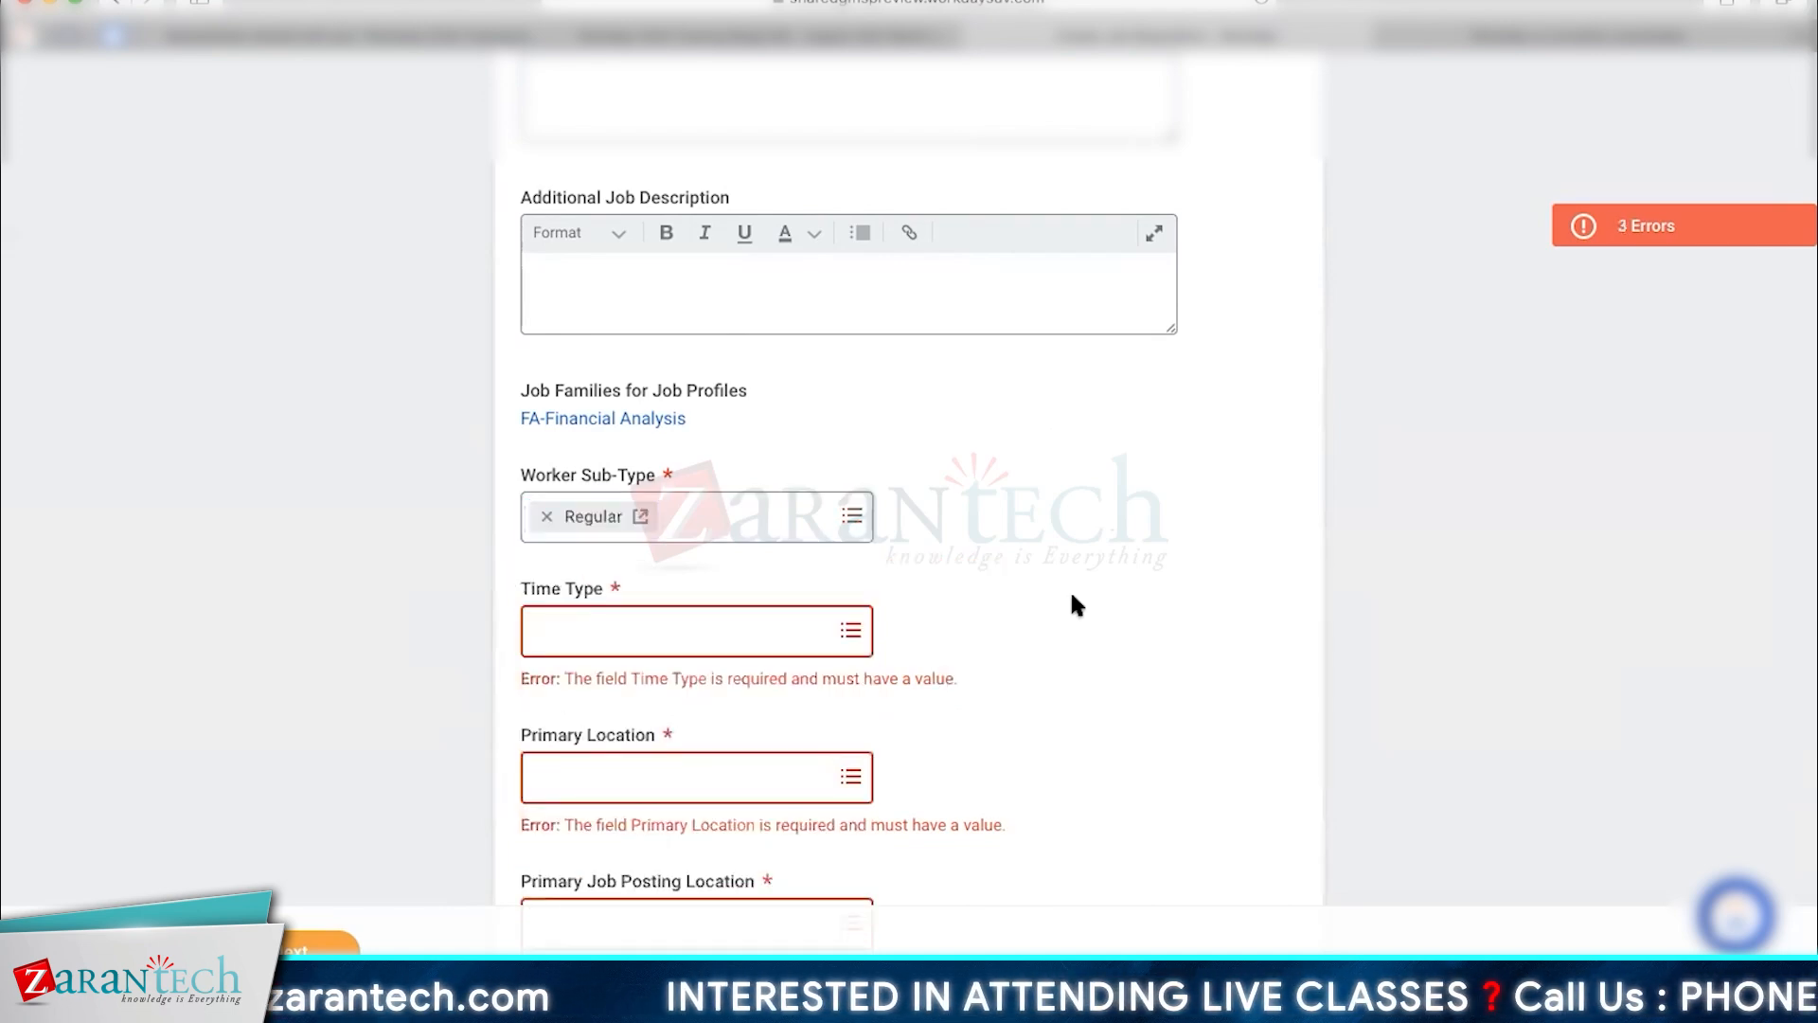
pyautogui.click(666, 634)
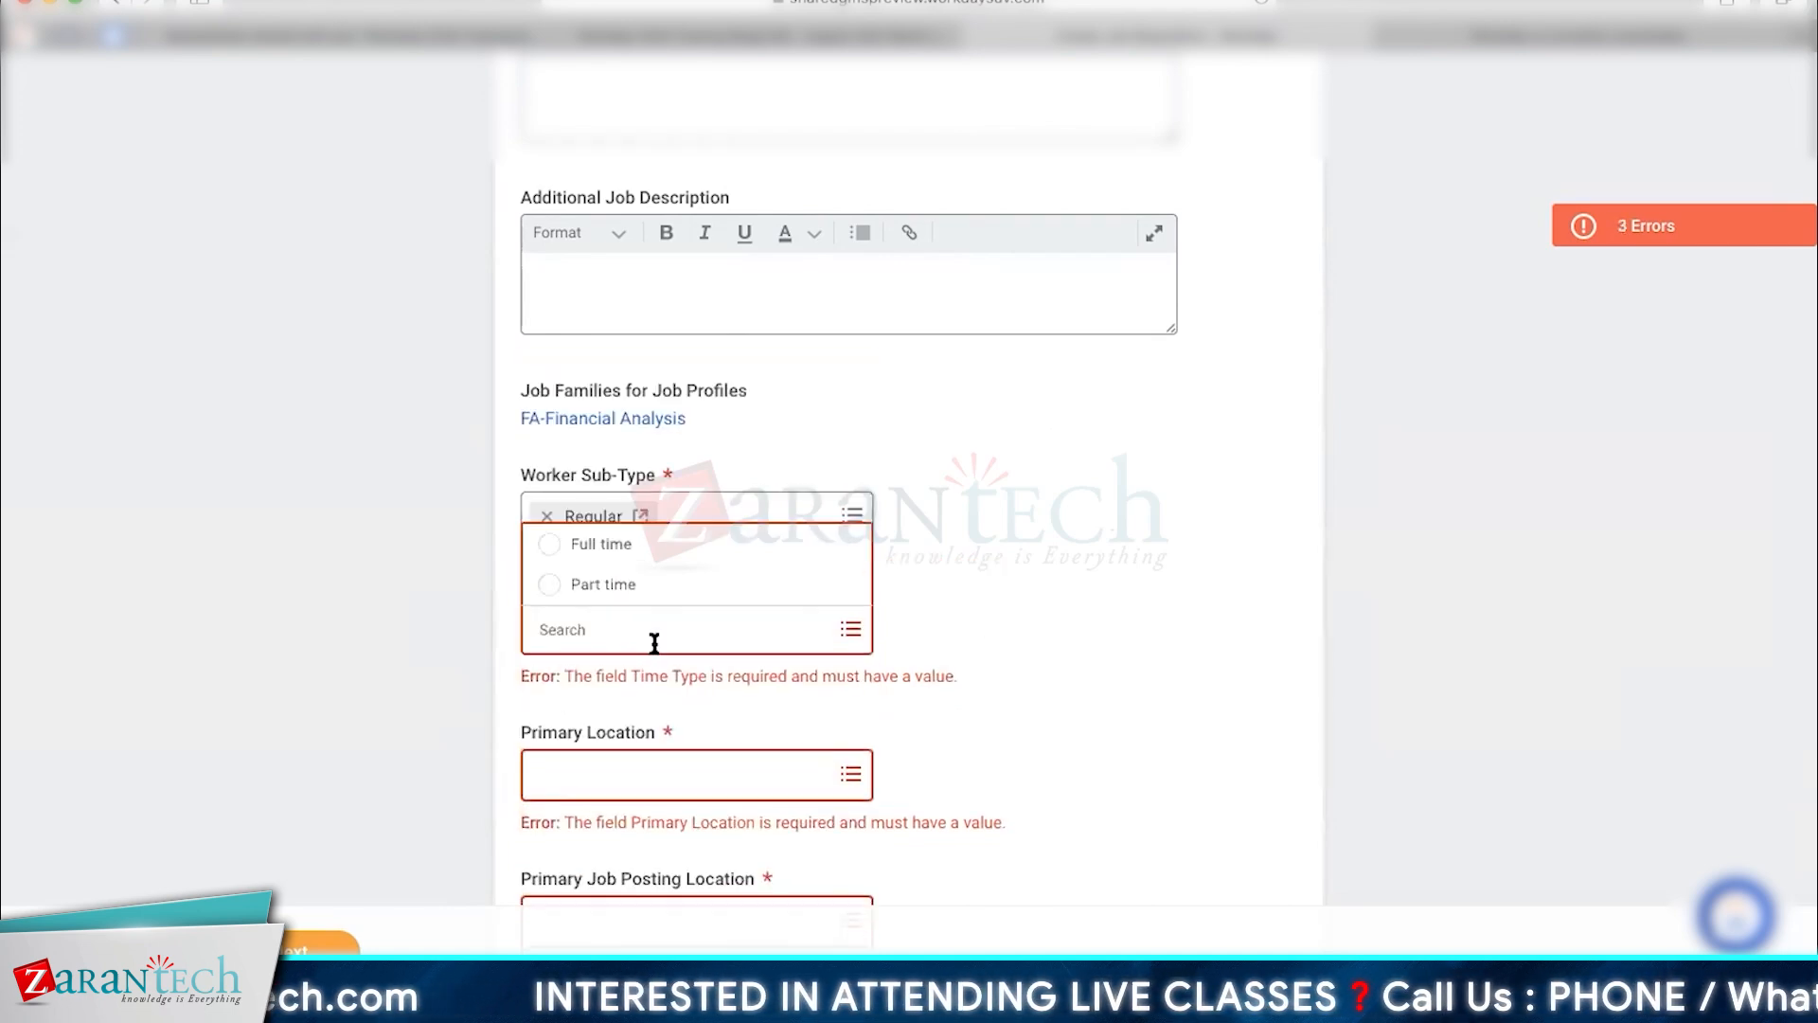
pyautogui.click(606, 544)
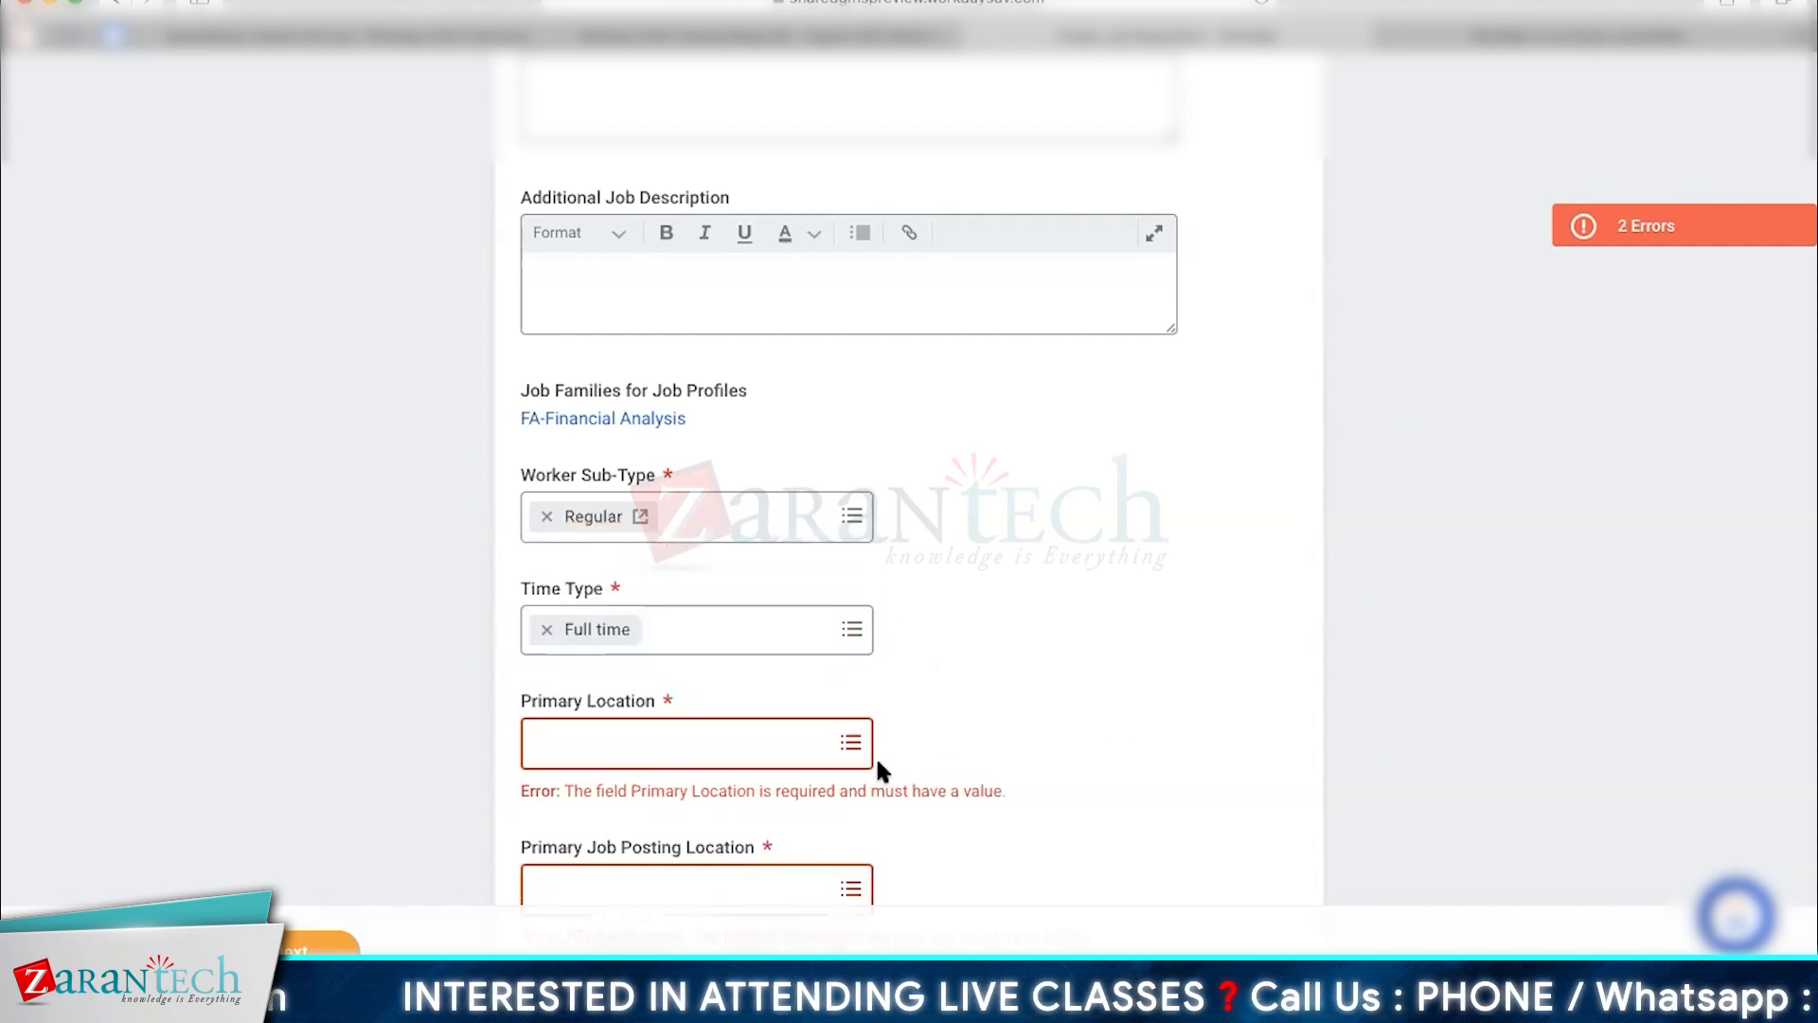
# Enter New York as the primary location of the requisition and continue to the Qualifications section.
pyautogui.click(640, 757)
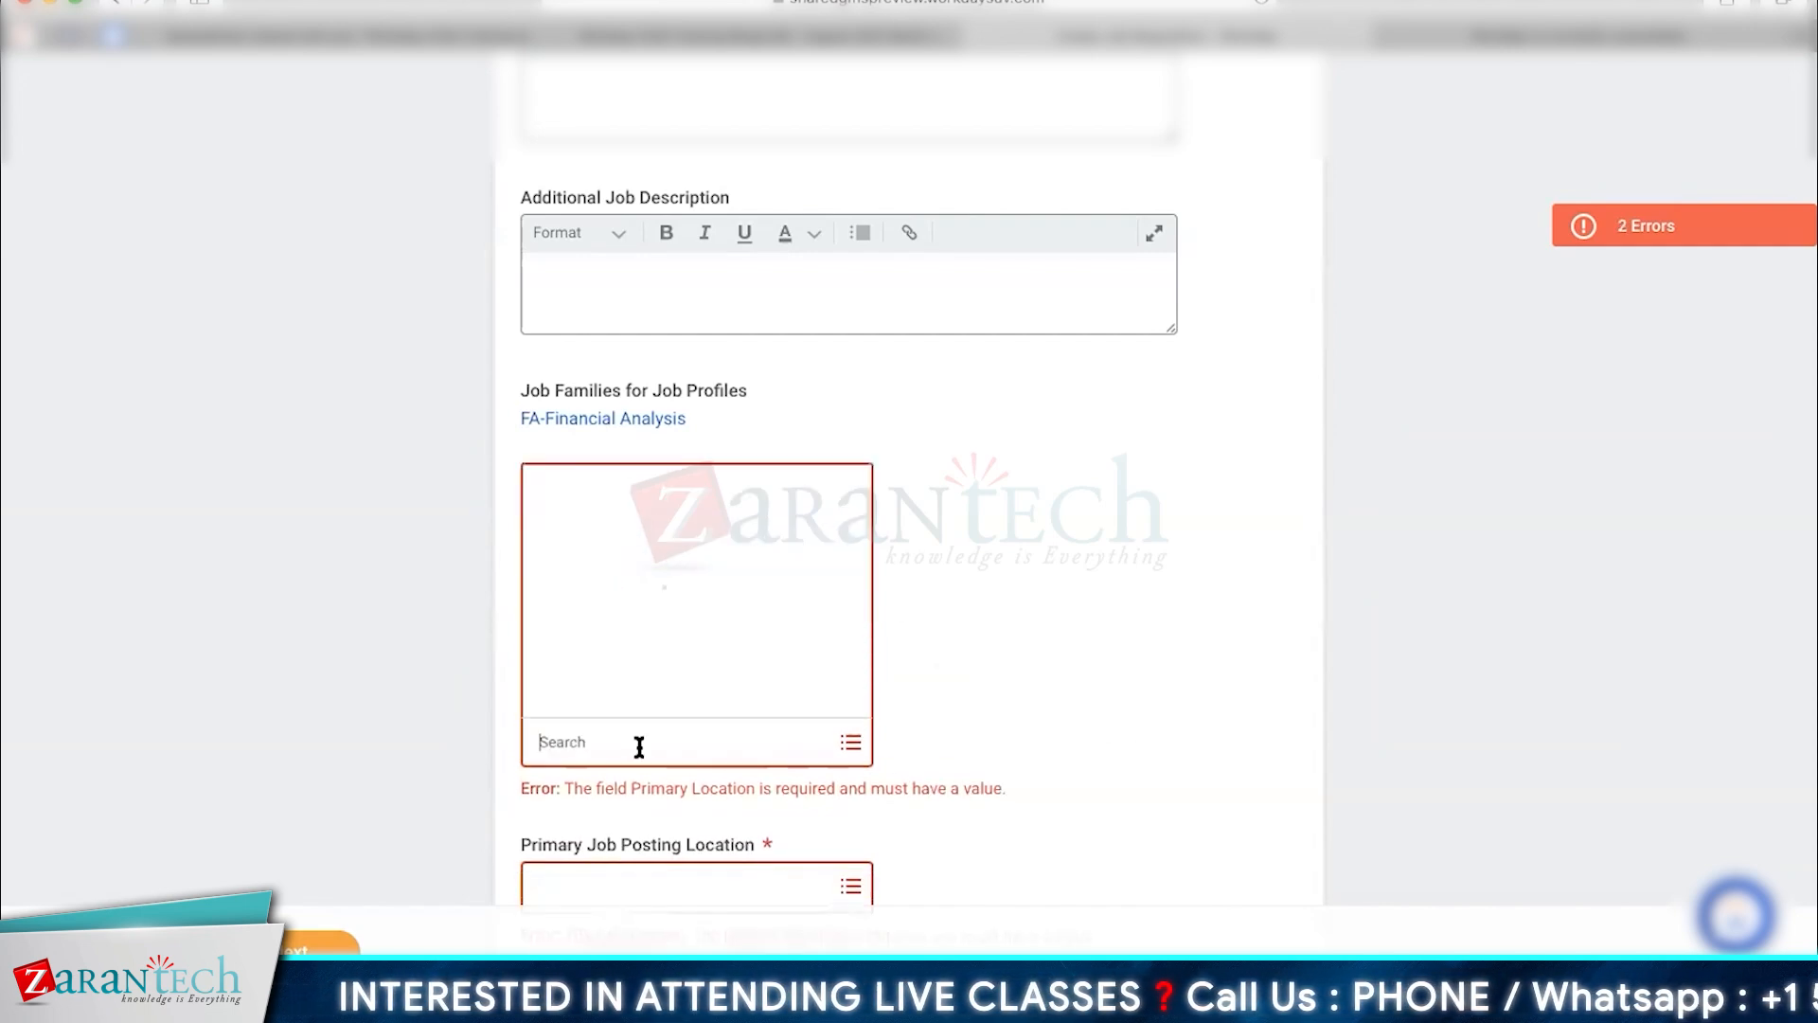
pyautogui.click(1080, 660)
pyautogui.click(735, 748)
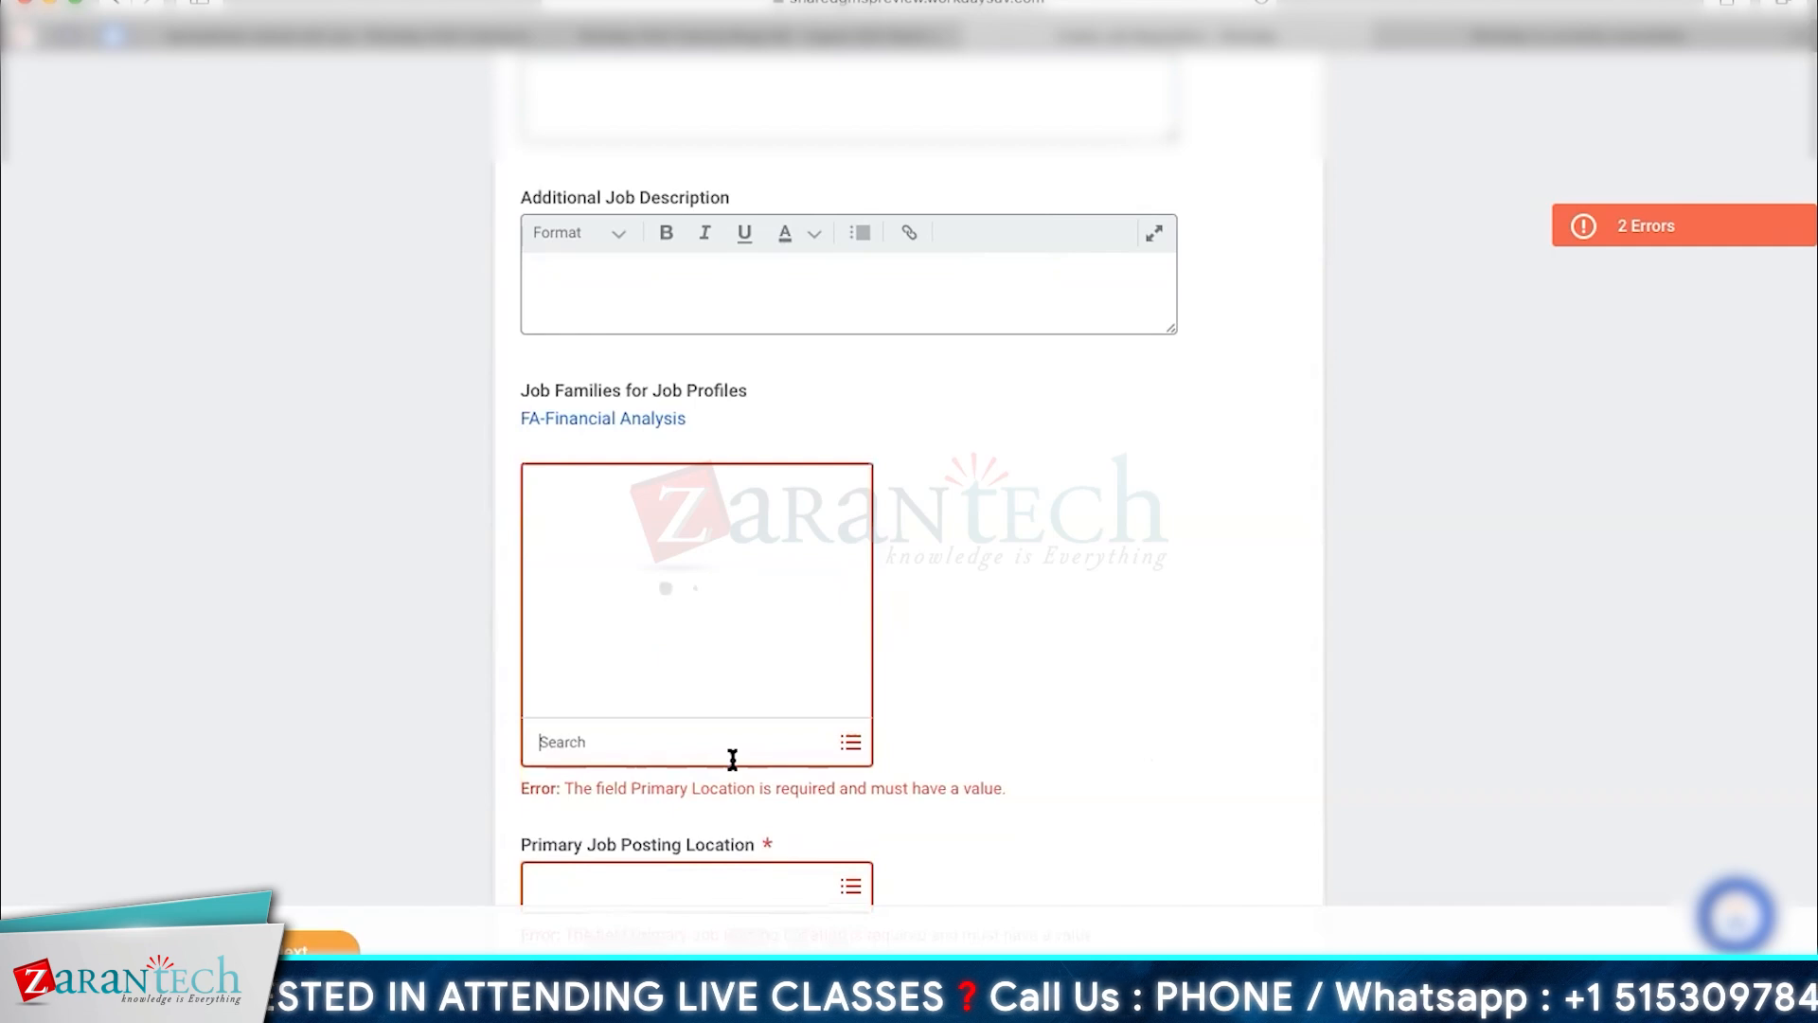
pyautogui.write('Ney')
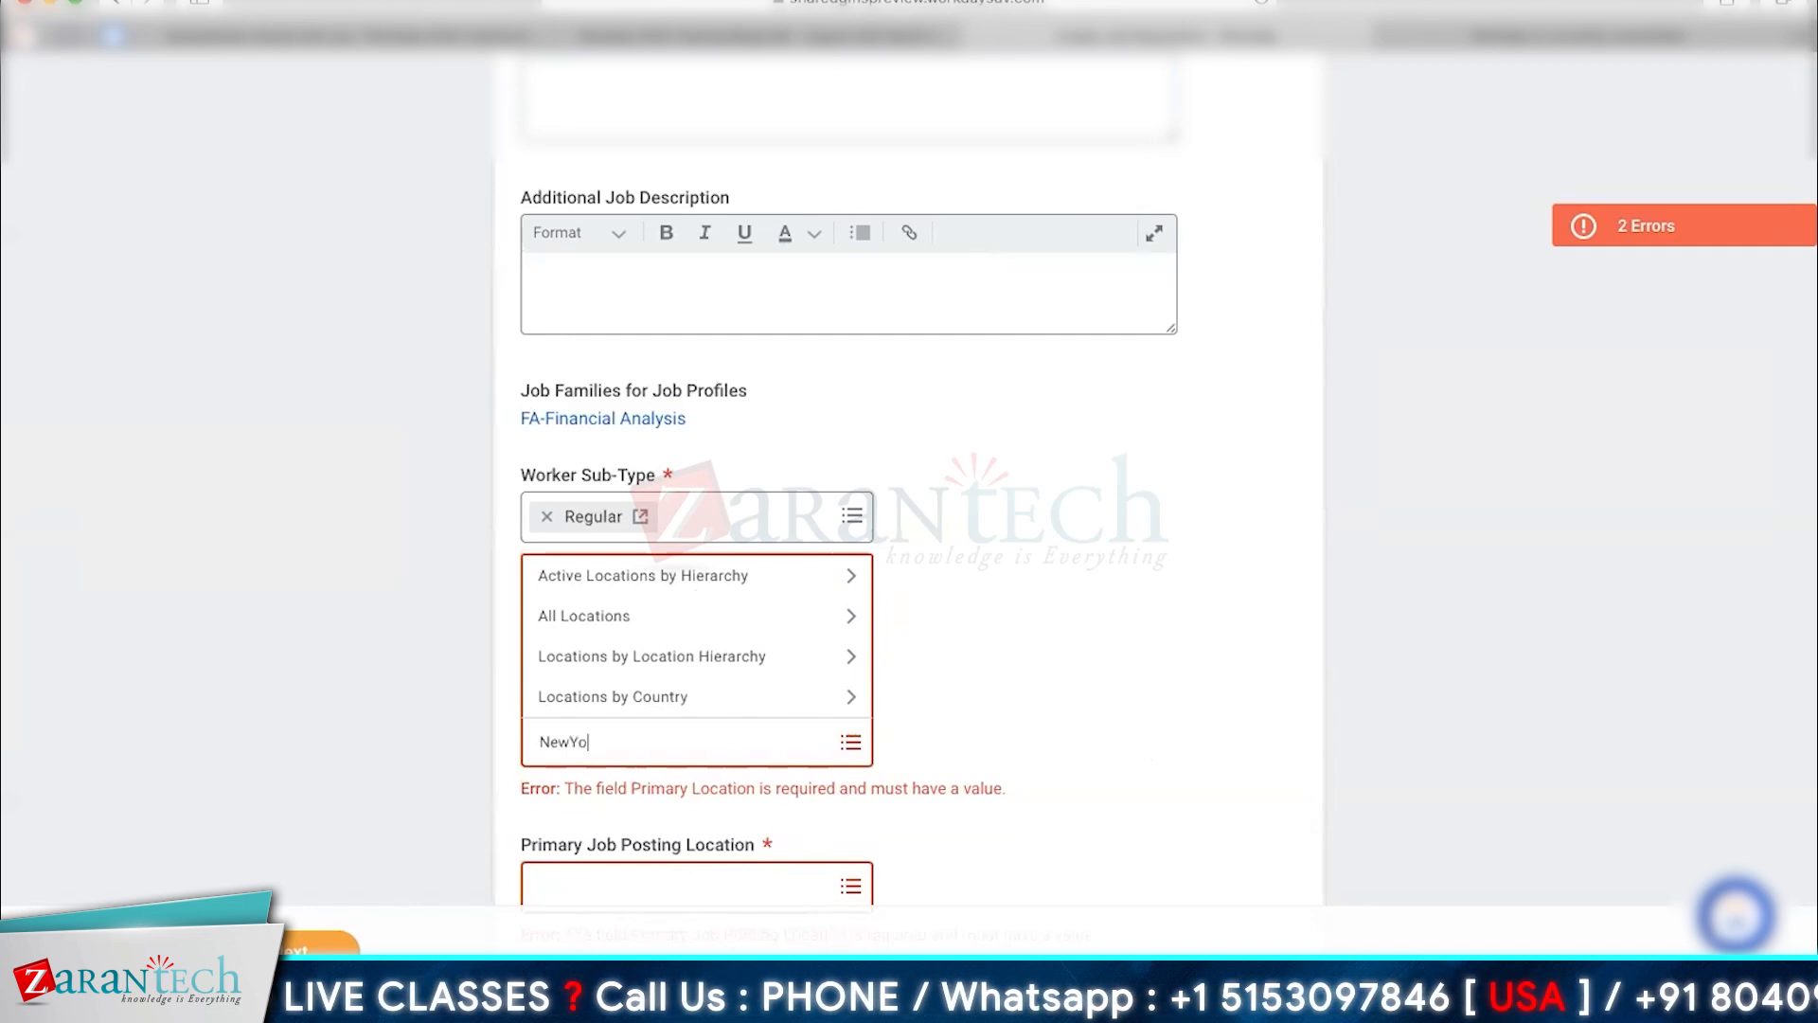
pyautogui.write('York')
pyautogui.press('Return')
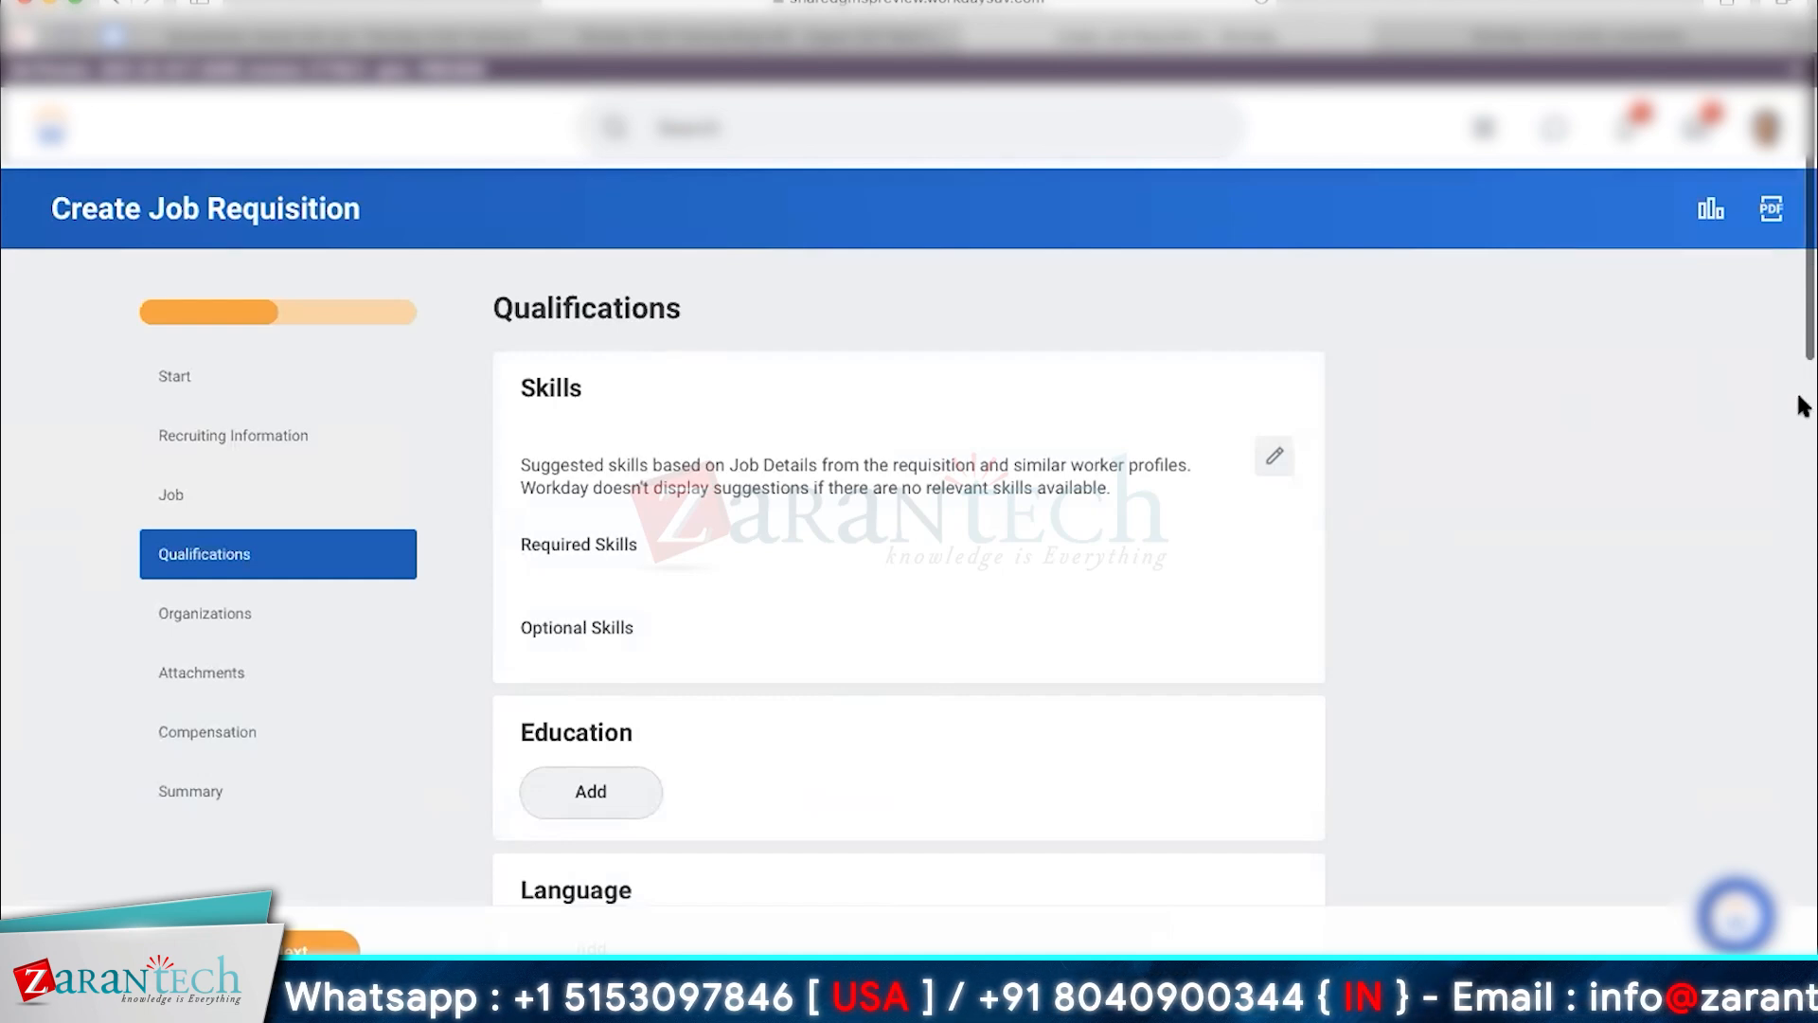
# Open the Skills section for editing and search the required skills for Finance.
pyautogui.scroll(-4, 1802, 462)
pyautogui.scroll(3, 1778, 343)
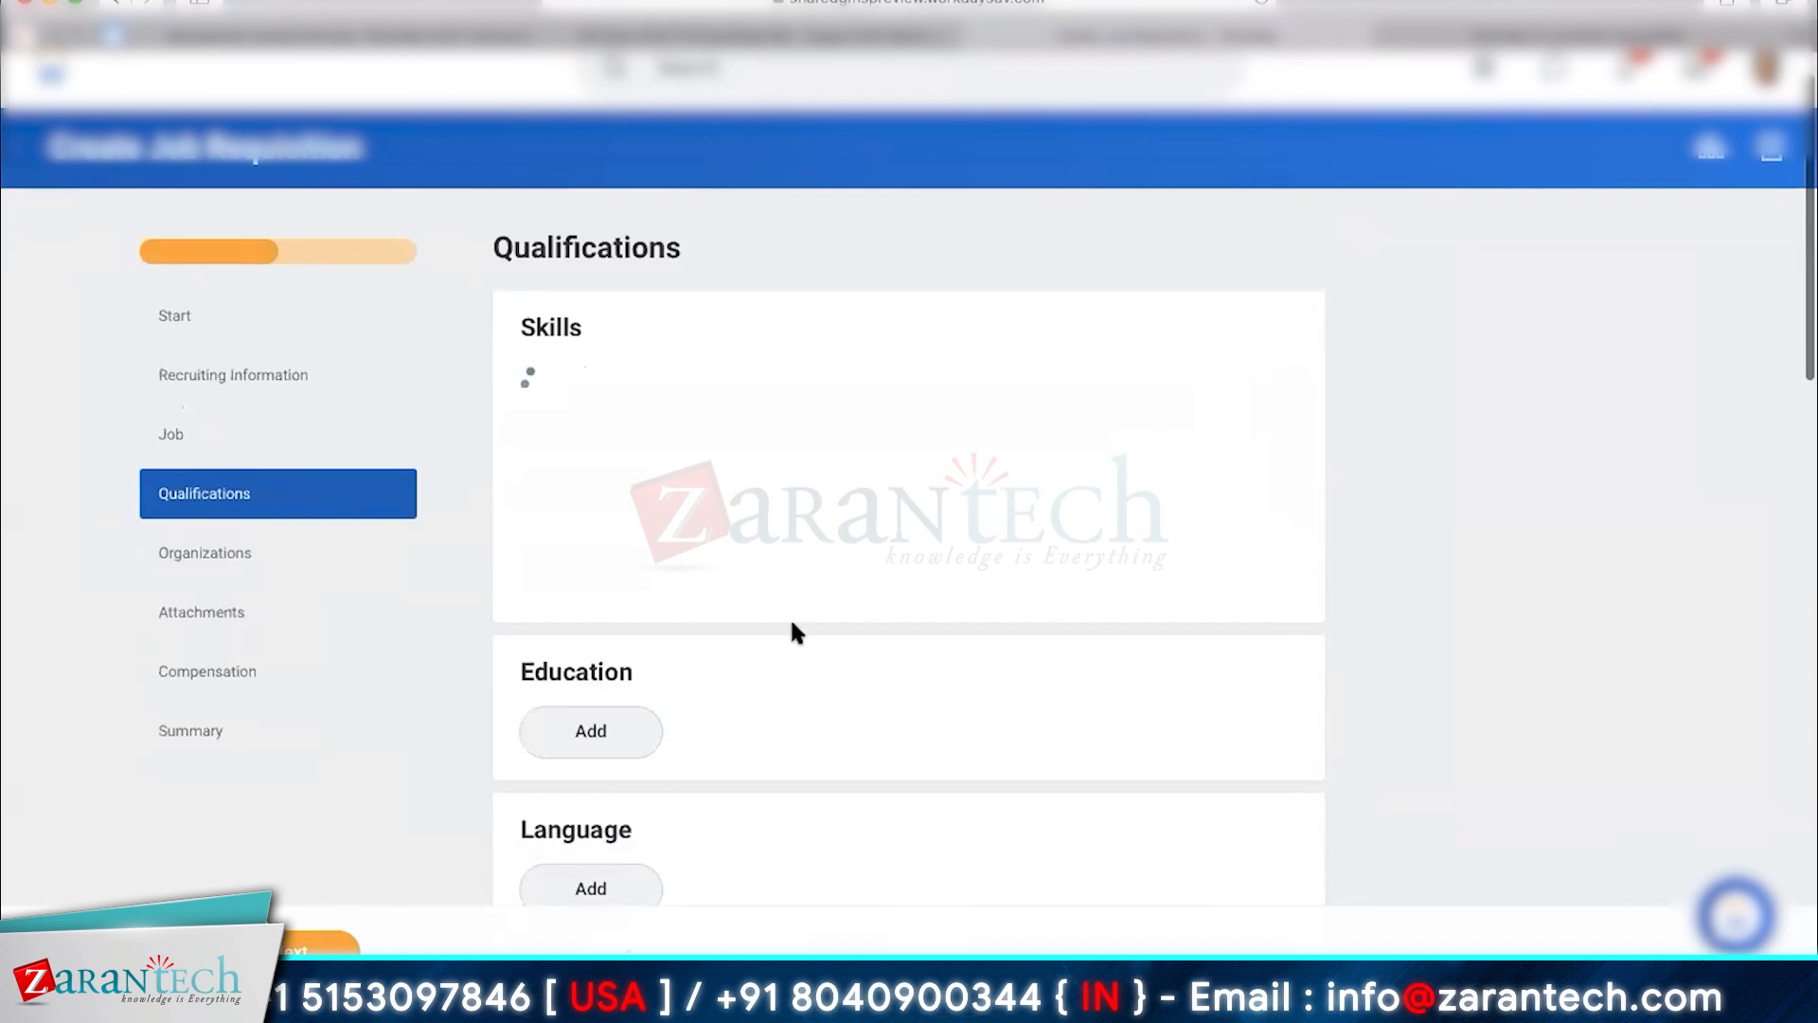
pyautogui.click(715, 515)
pyautogui.write('Finance')
pyautogui.press('Return')
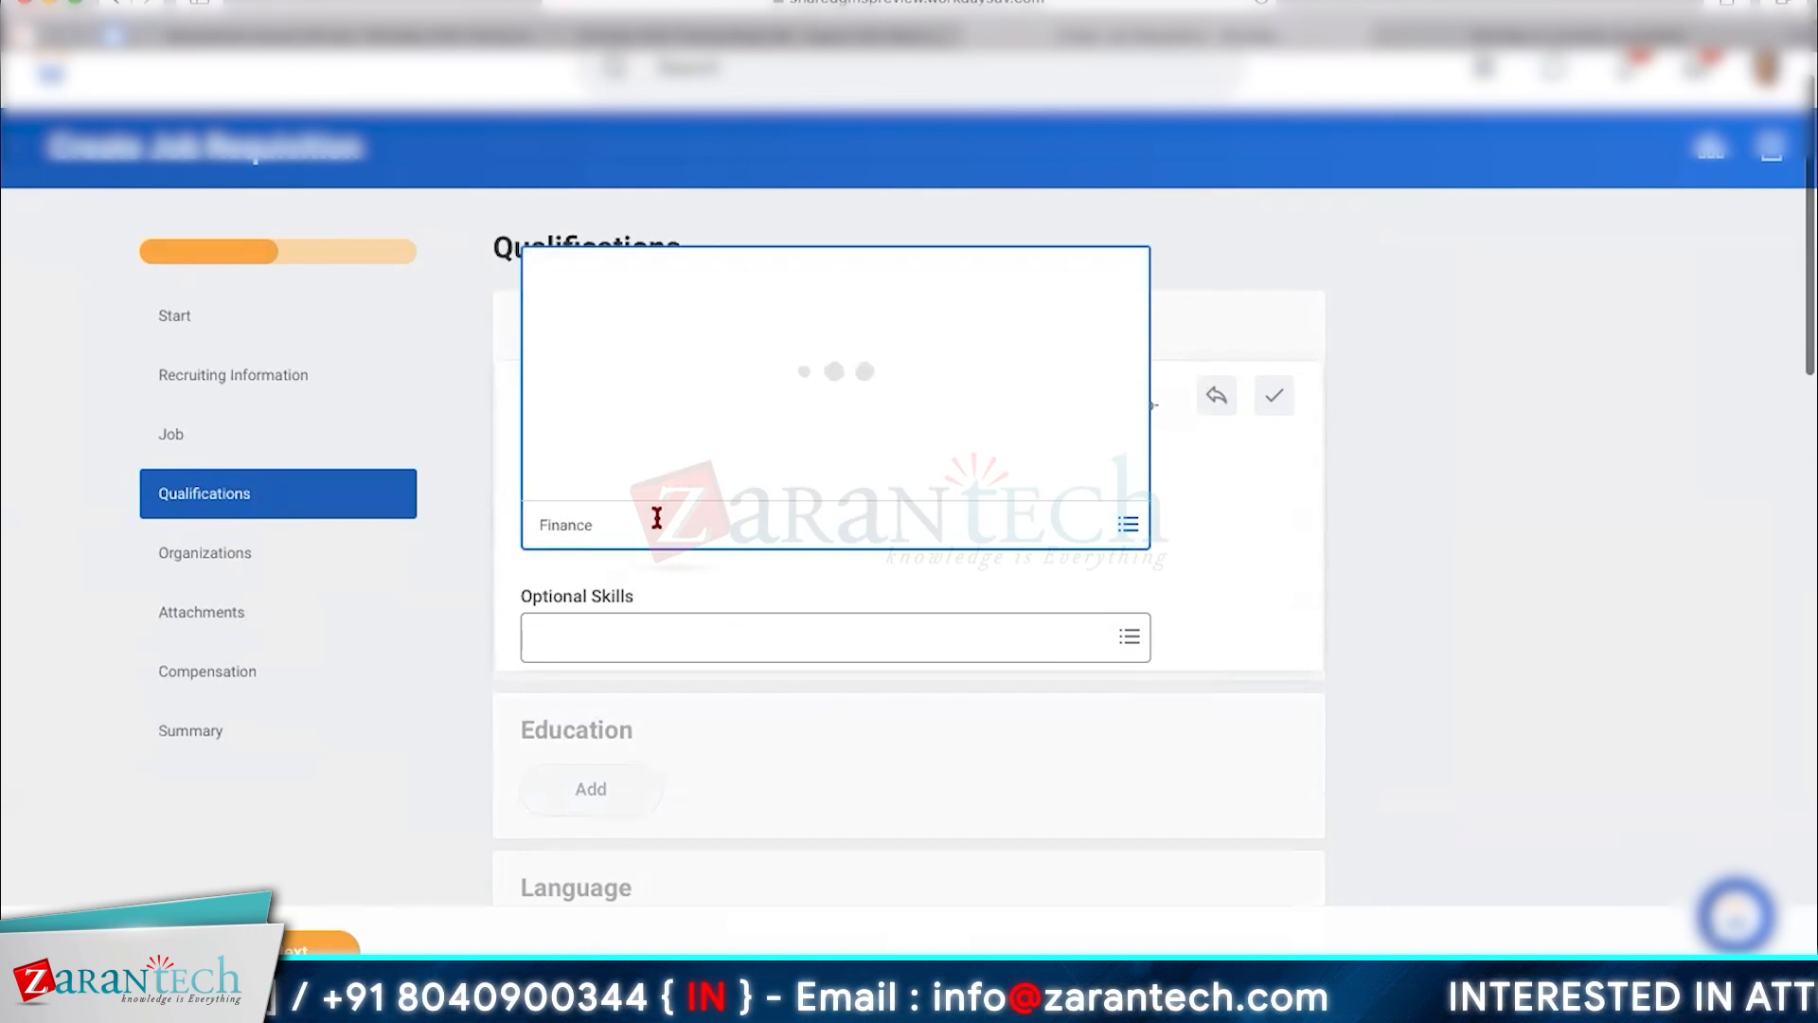
pyautogui.write('Analytical')
# Add Business Valuation from the Corporate Finance category as a required skill and save the Skills section.
pyautogui.click(662, 358)
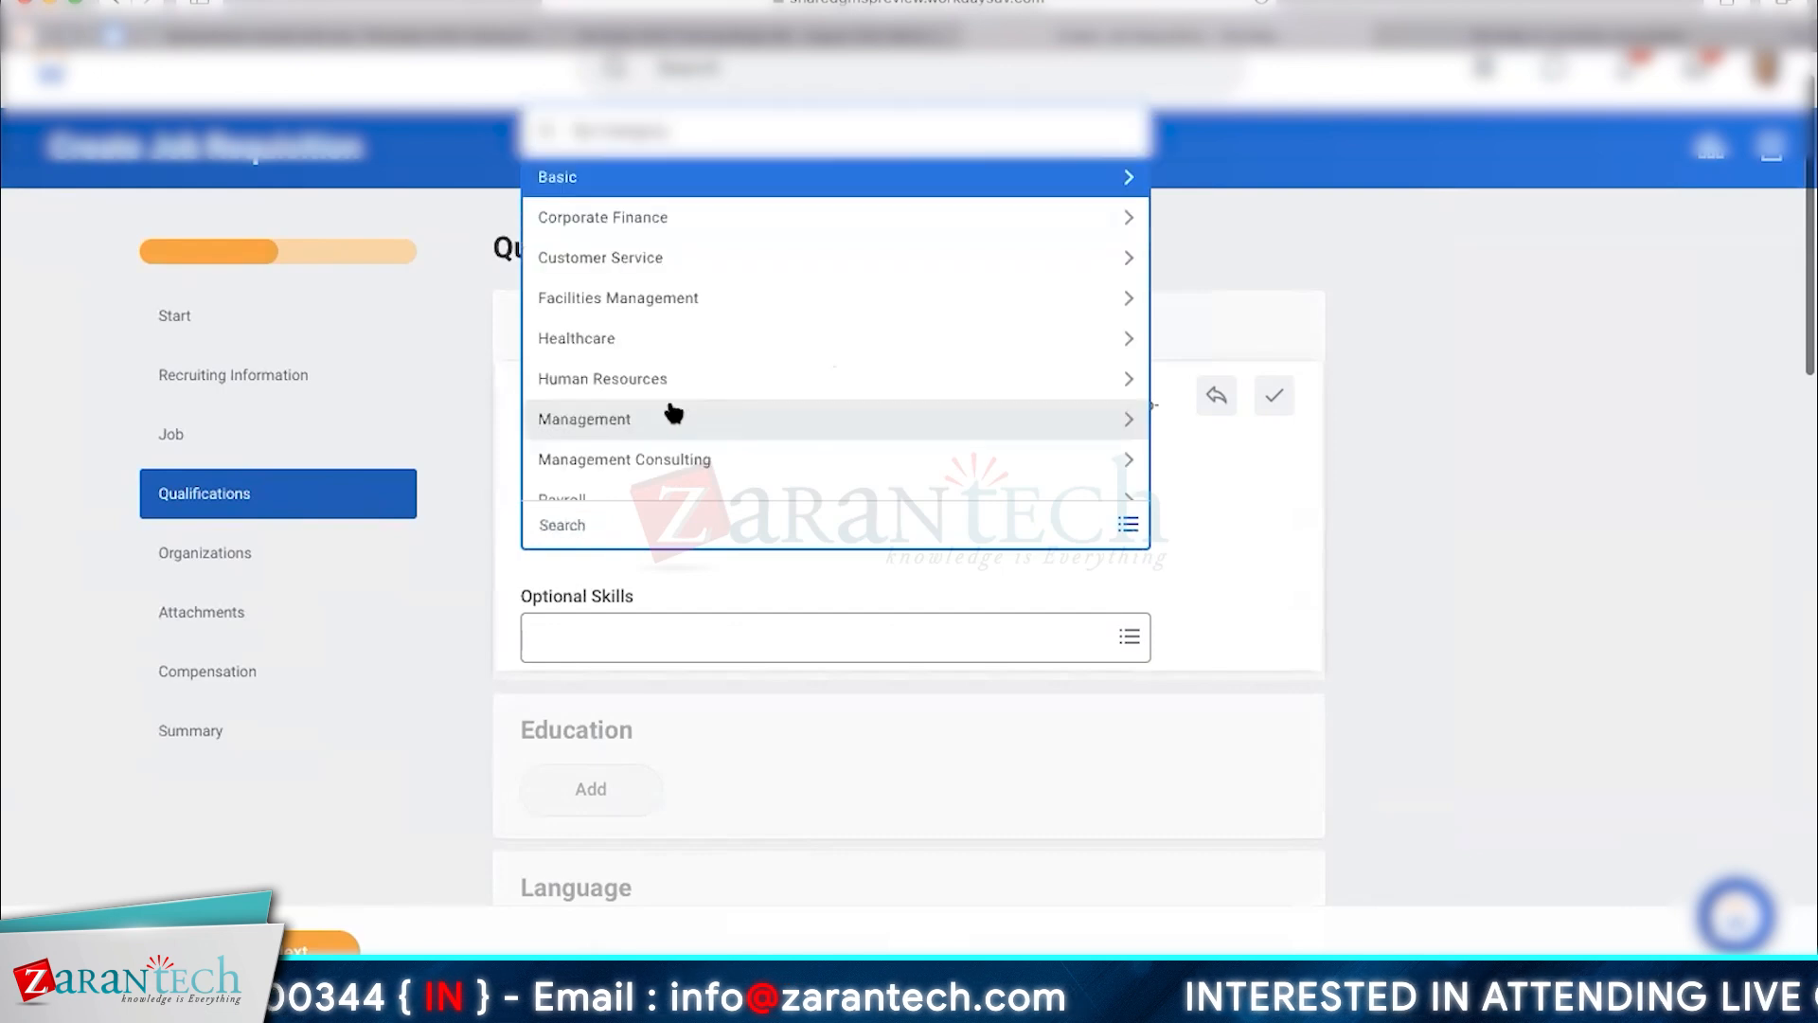
pyautogui.click(636, 222)
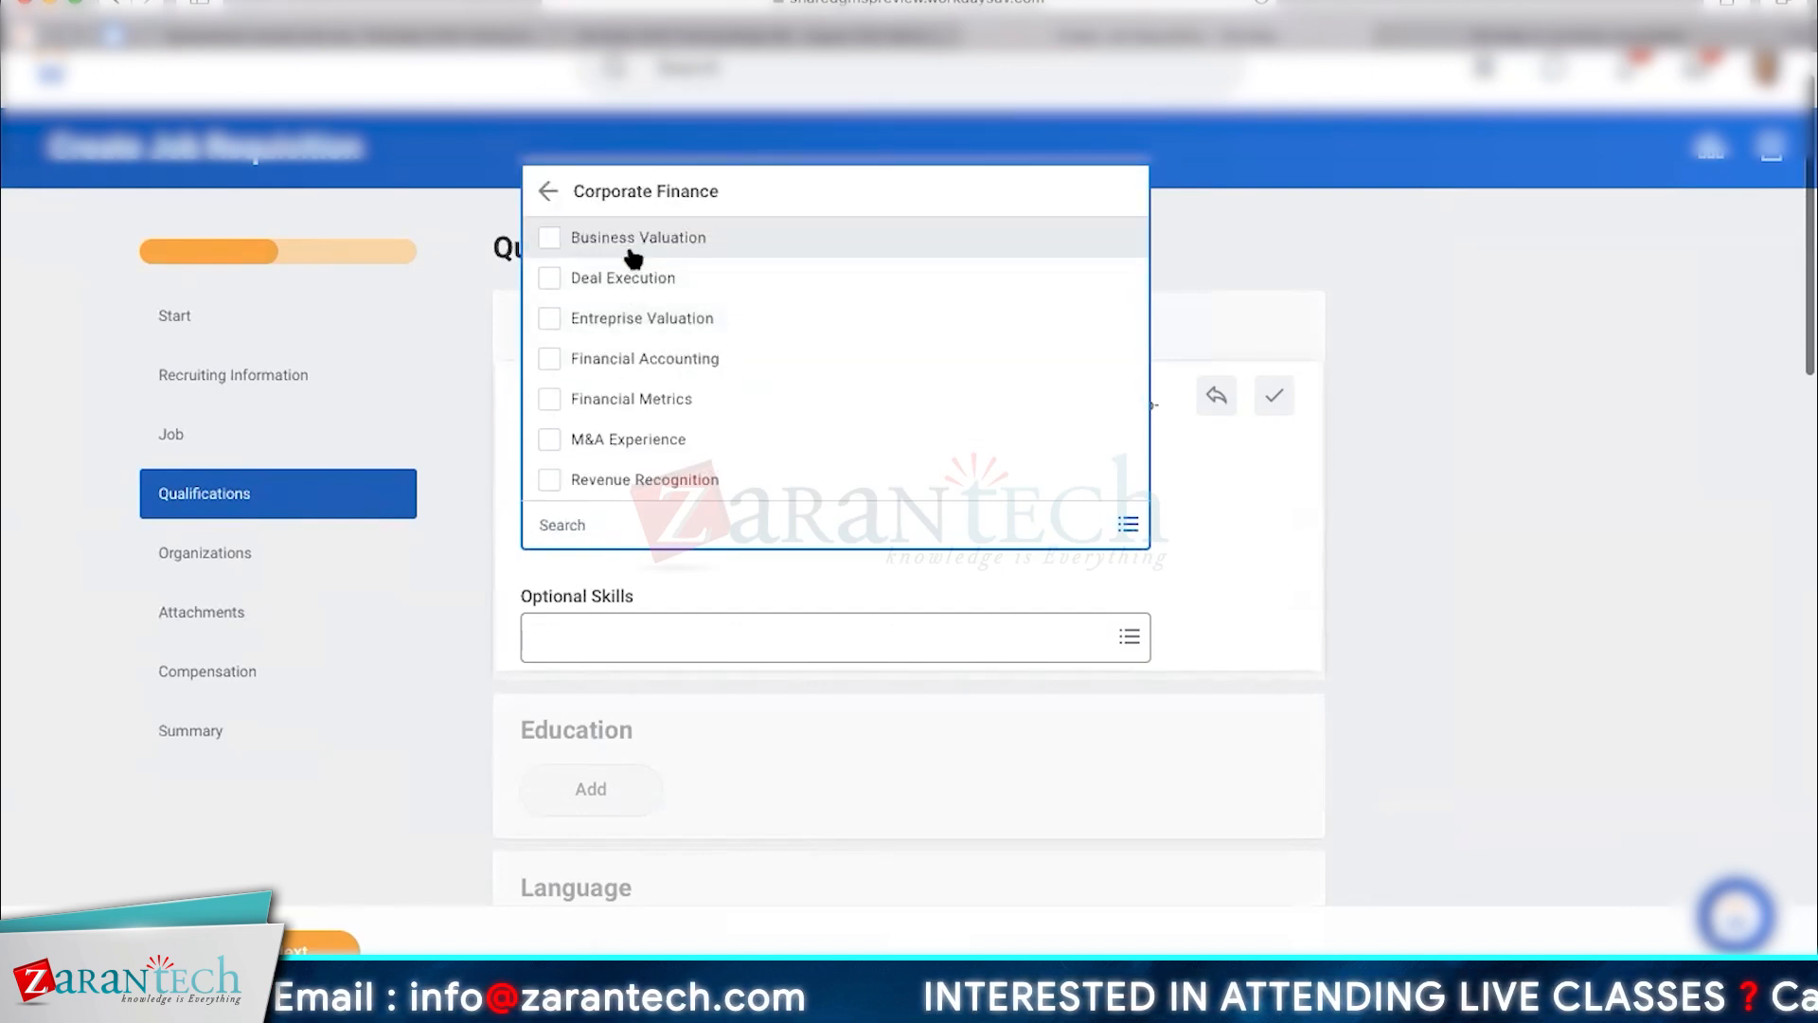
pyautogui.click(634, 239)
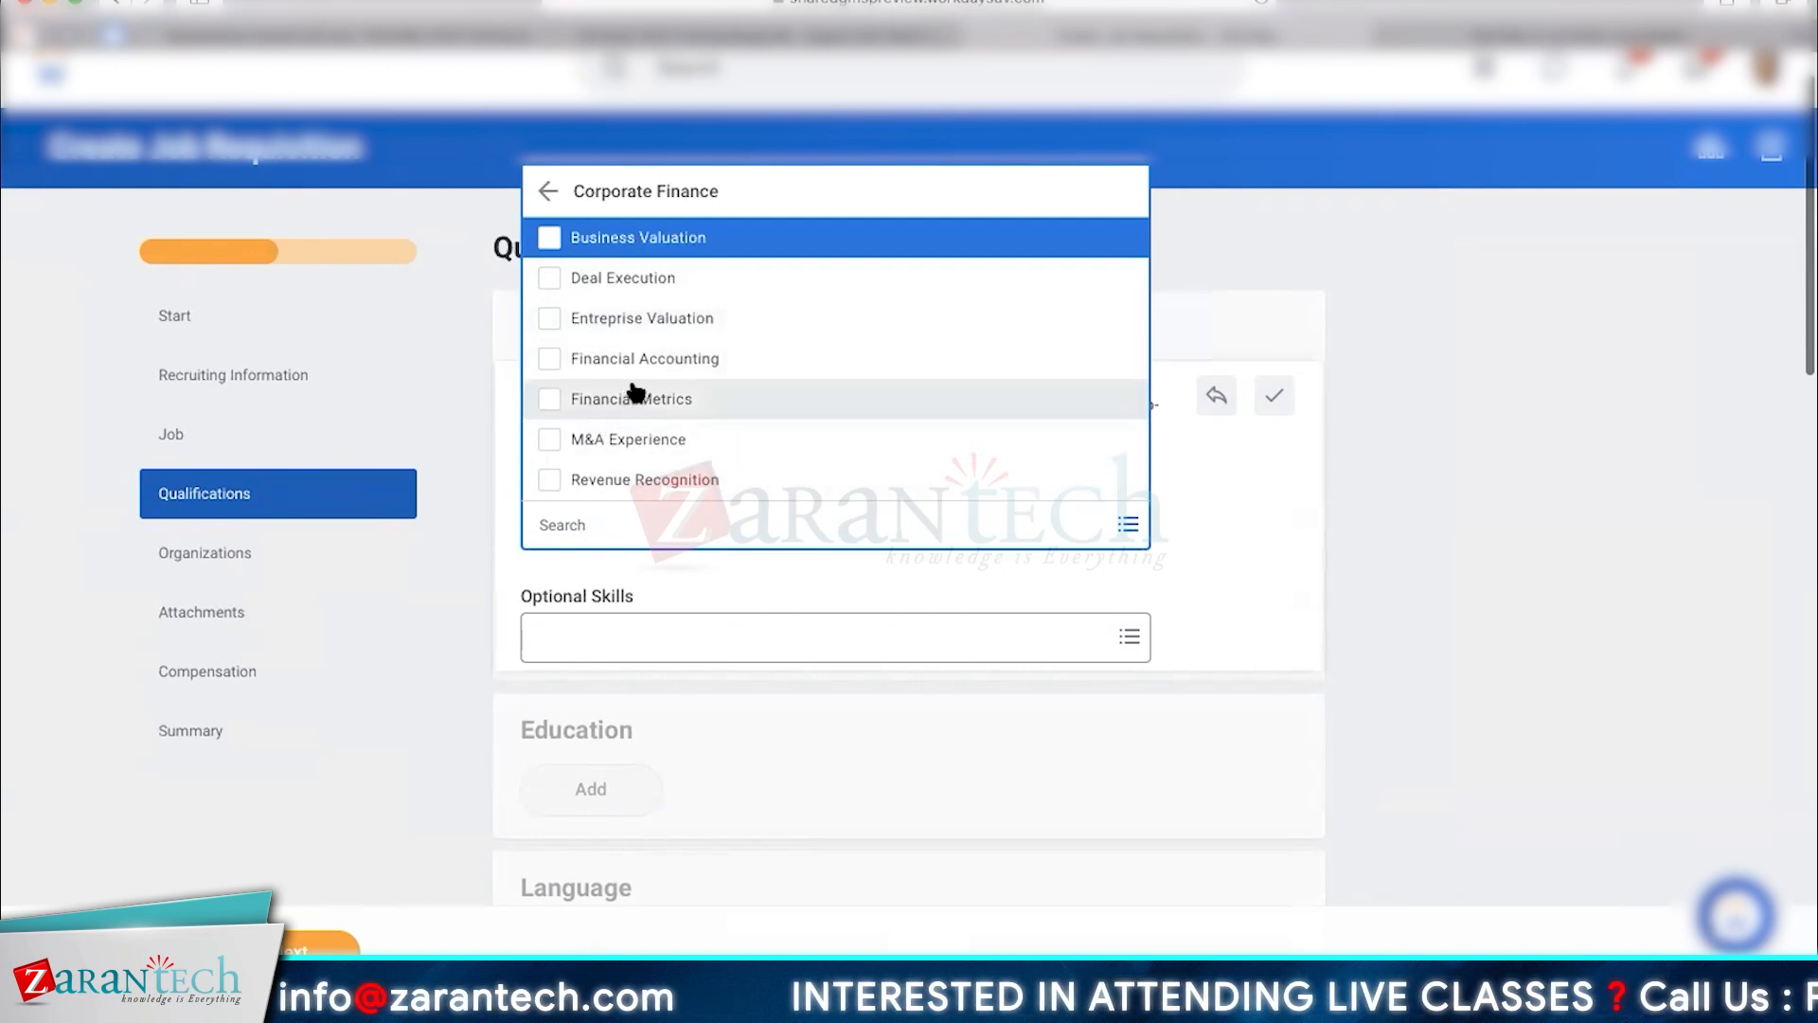
pyautogui.click(653, 240)
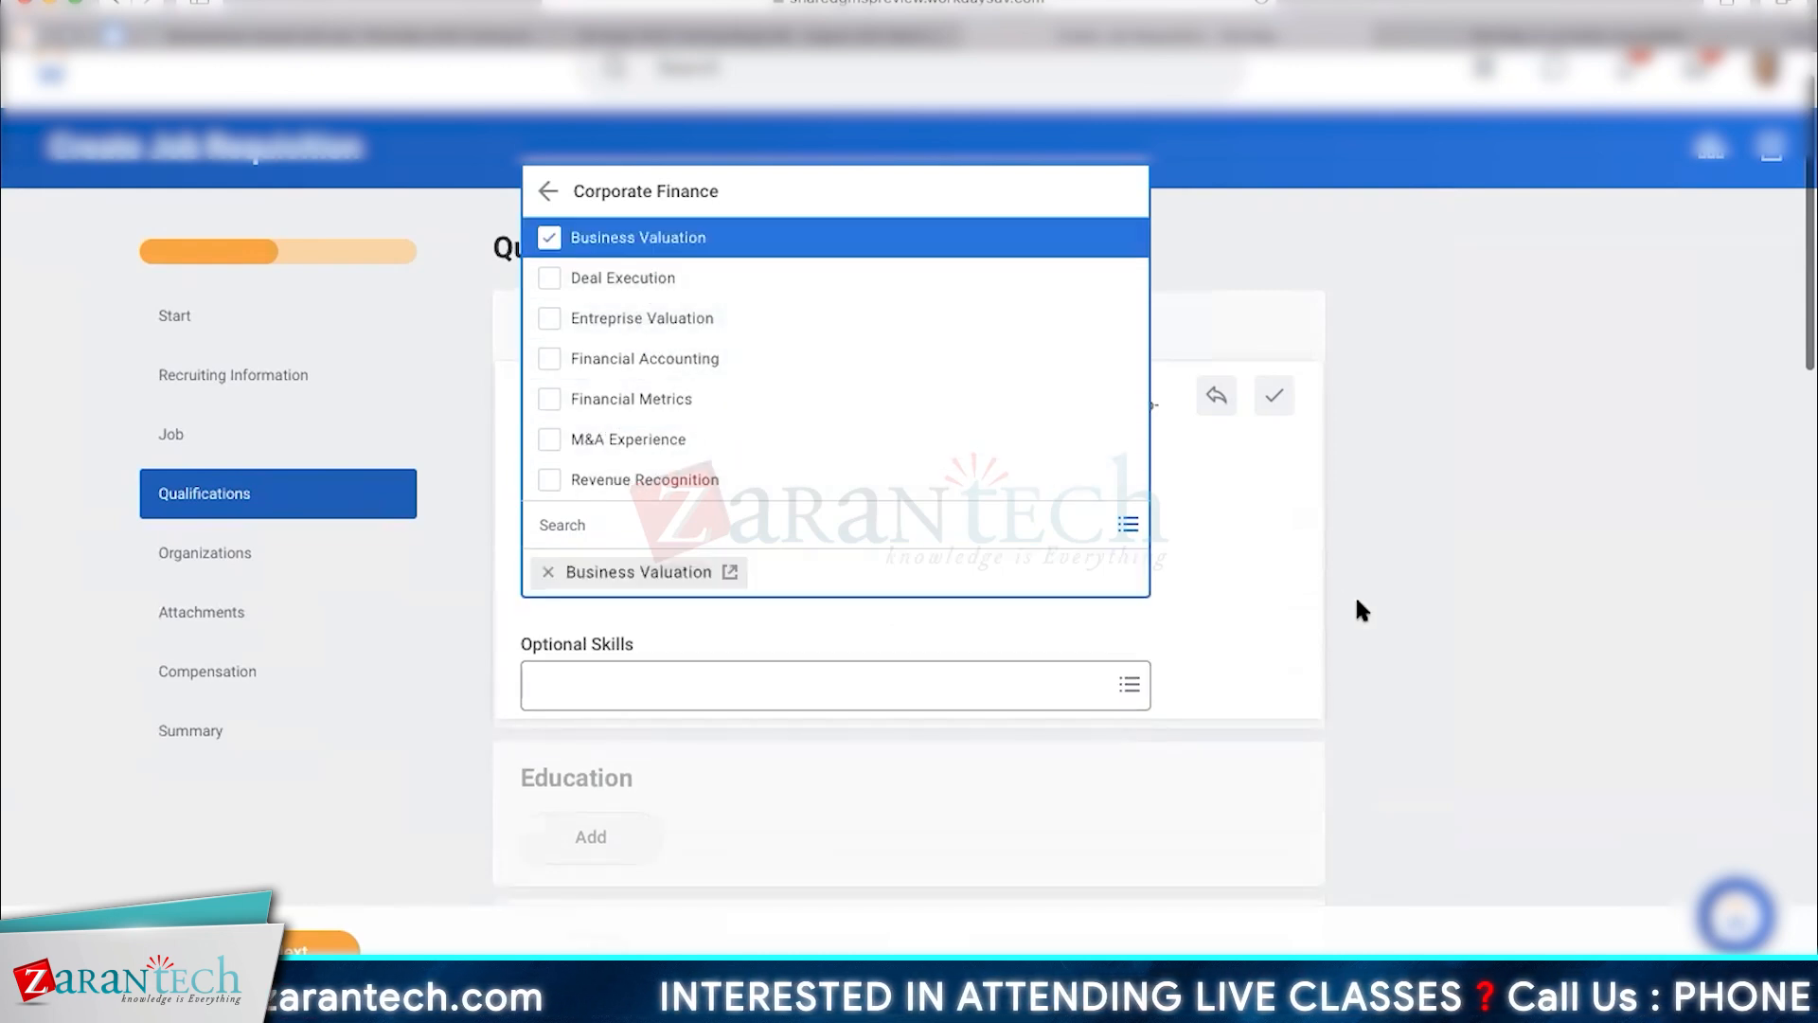
pyautogui.click(1361, 609)
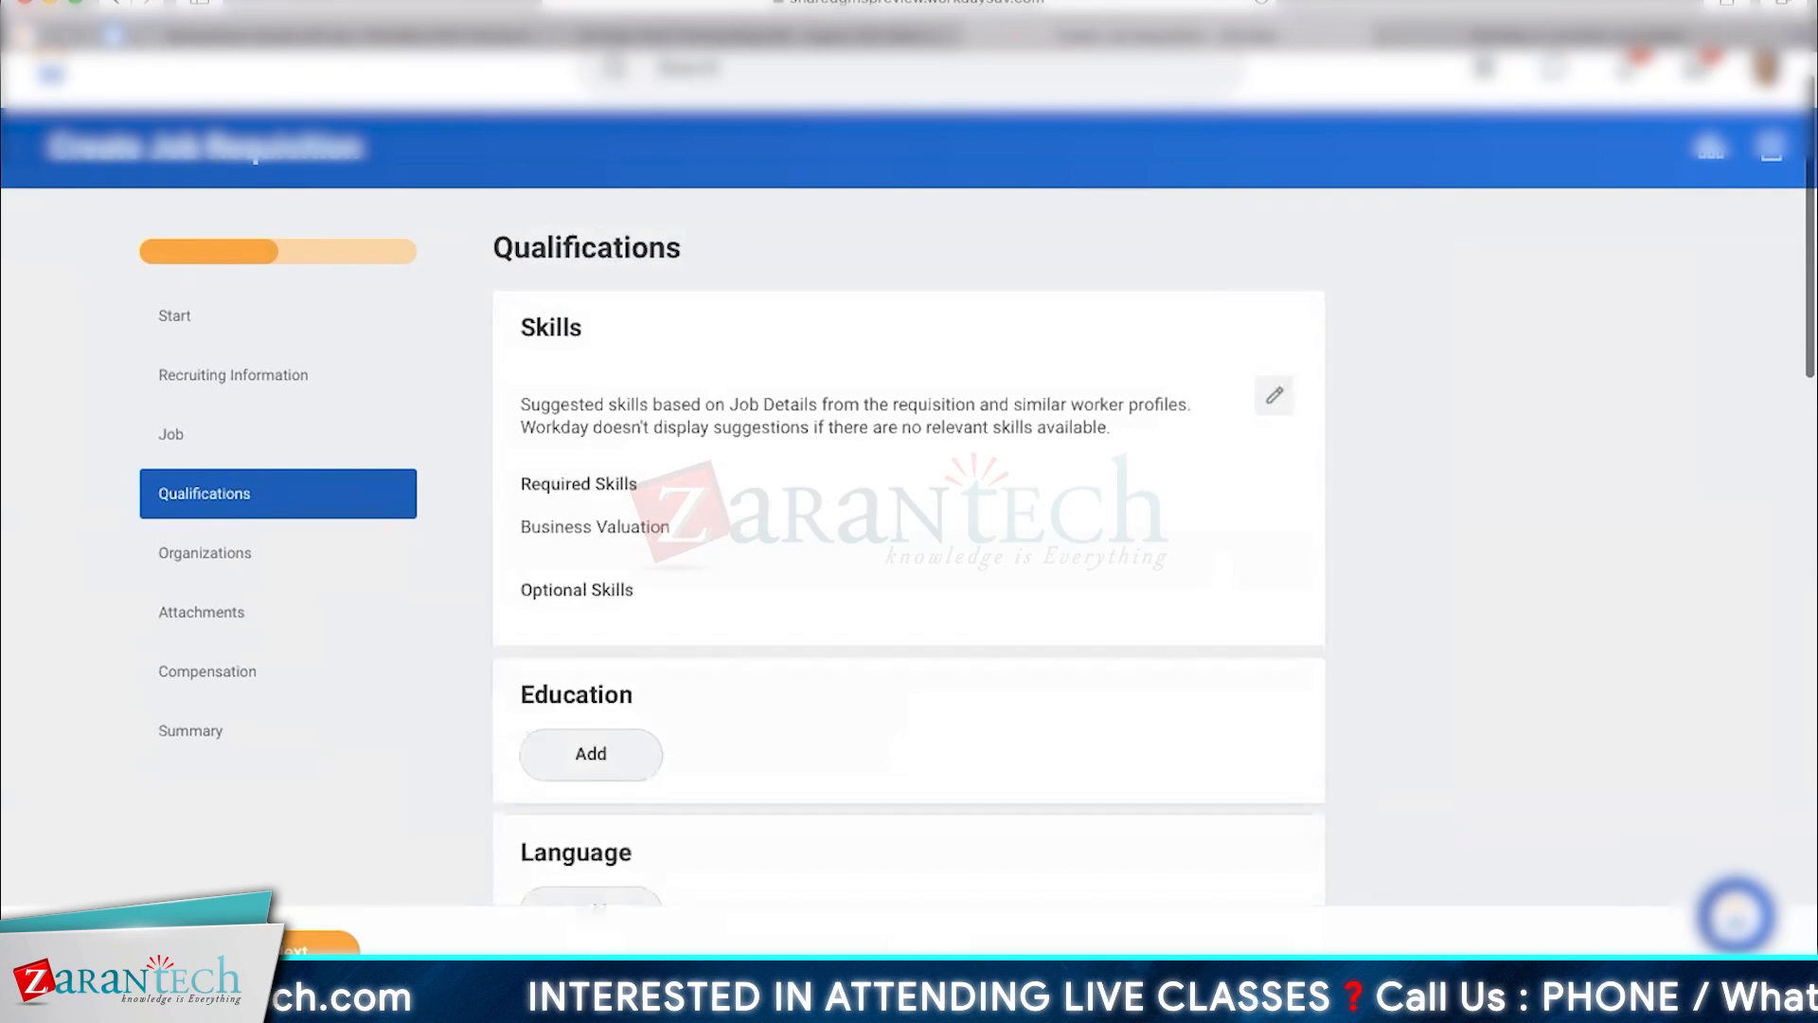
# Review the remaining qualifications from Education and Competencies through Training Details, and continue to the Organizations section.
pyautogui.scroll(-2, 1576, 651)
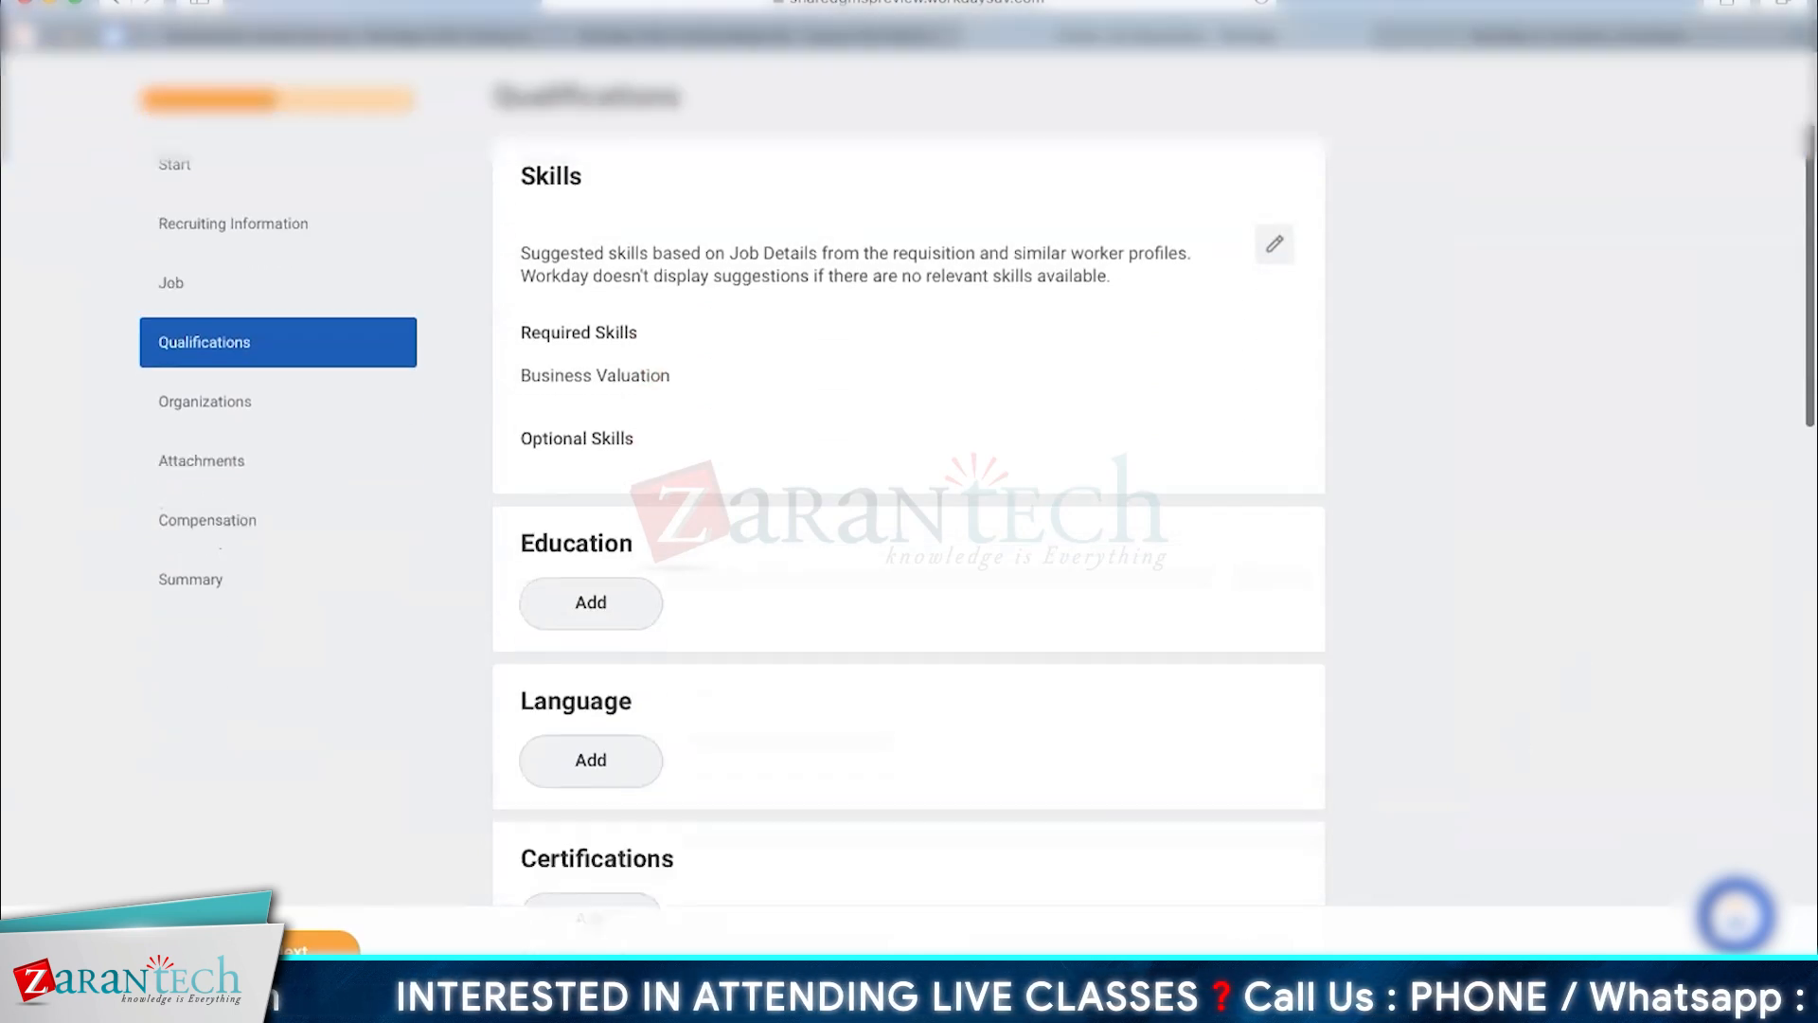
pyautogui.scroll(-6, 909, 521)
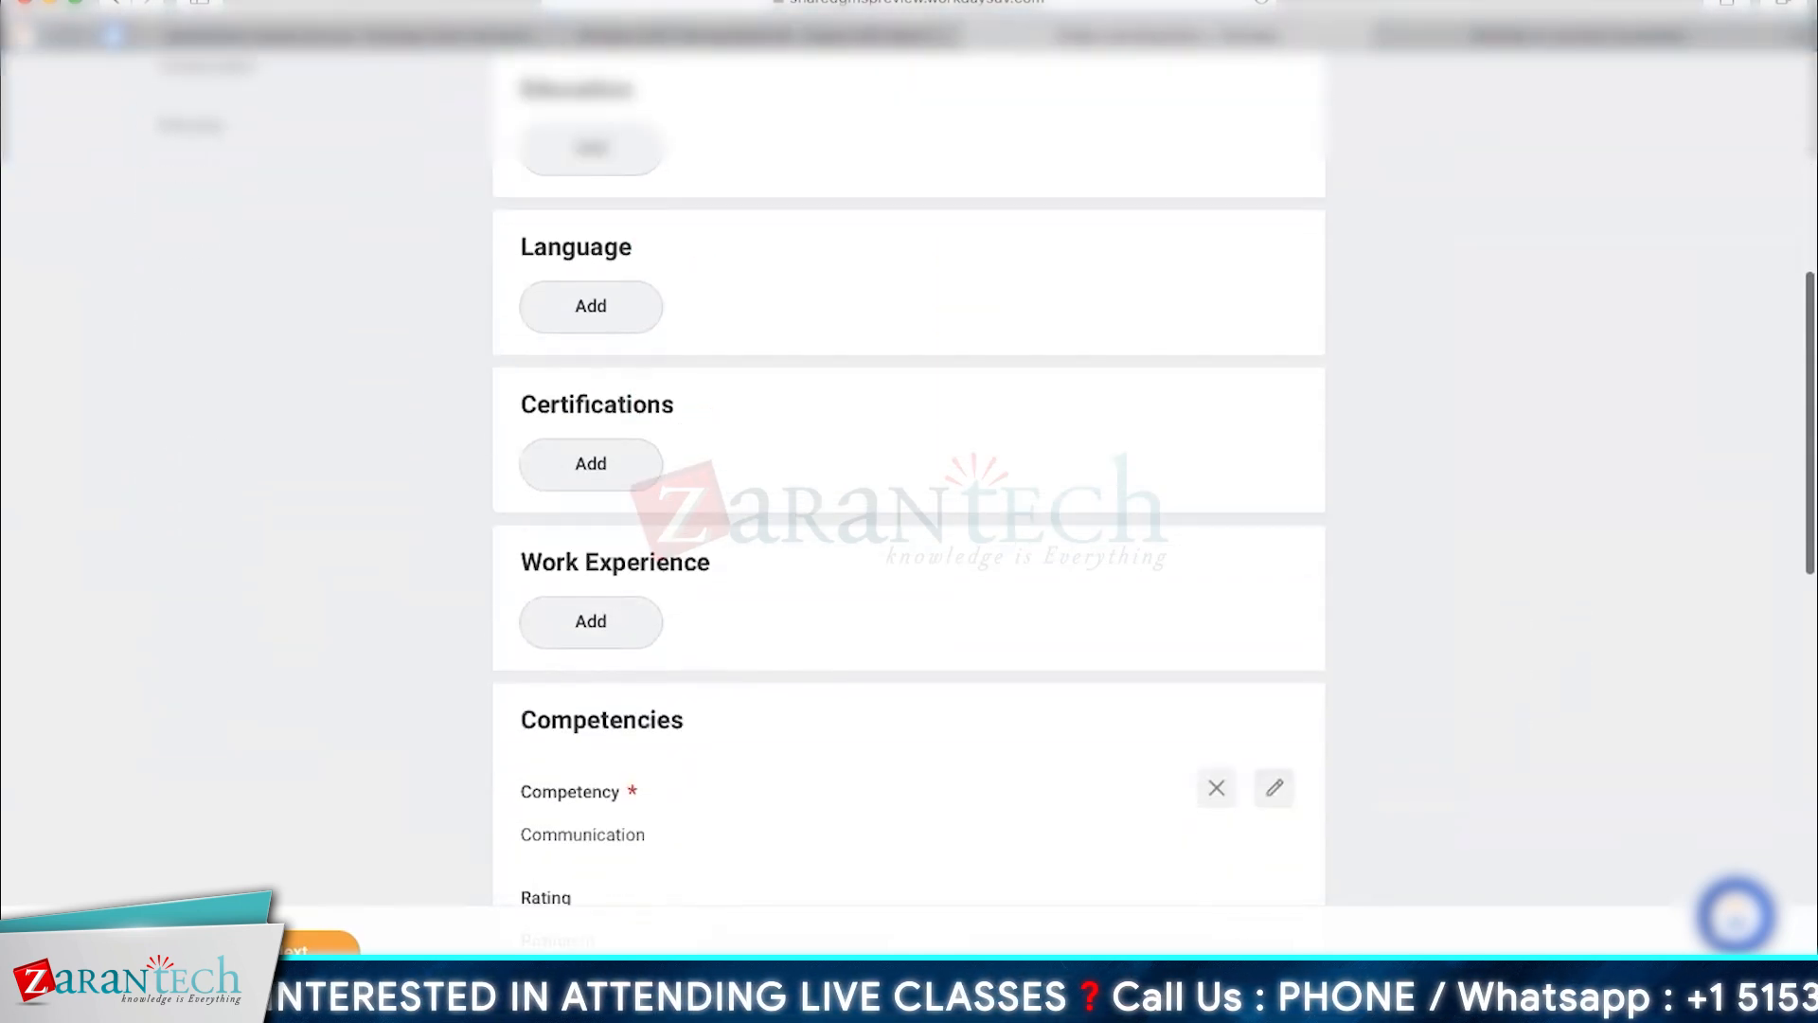
pyautogui.scroll(-2, 909, 520)
pyautogui.scroll(-3, 909, 521)
pyautogui.scroll(-2, 909, 521)
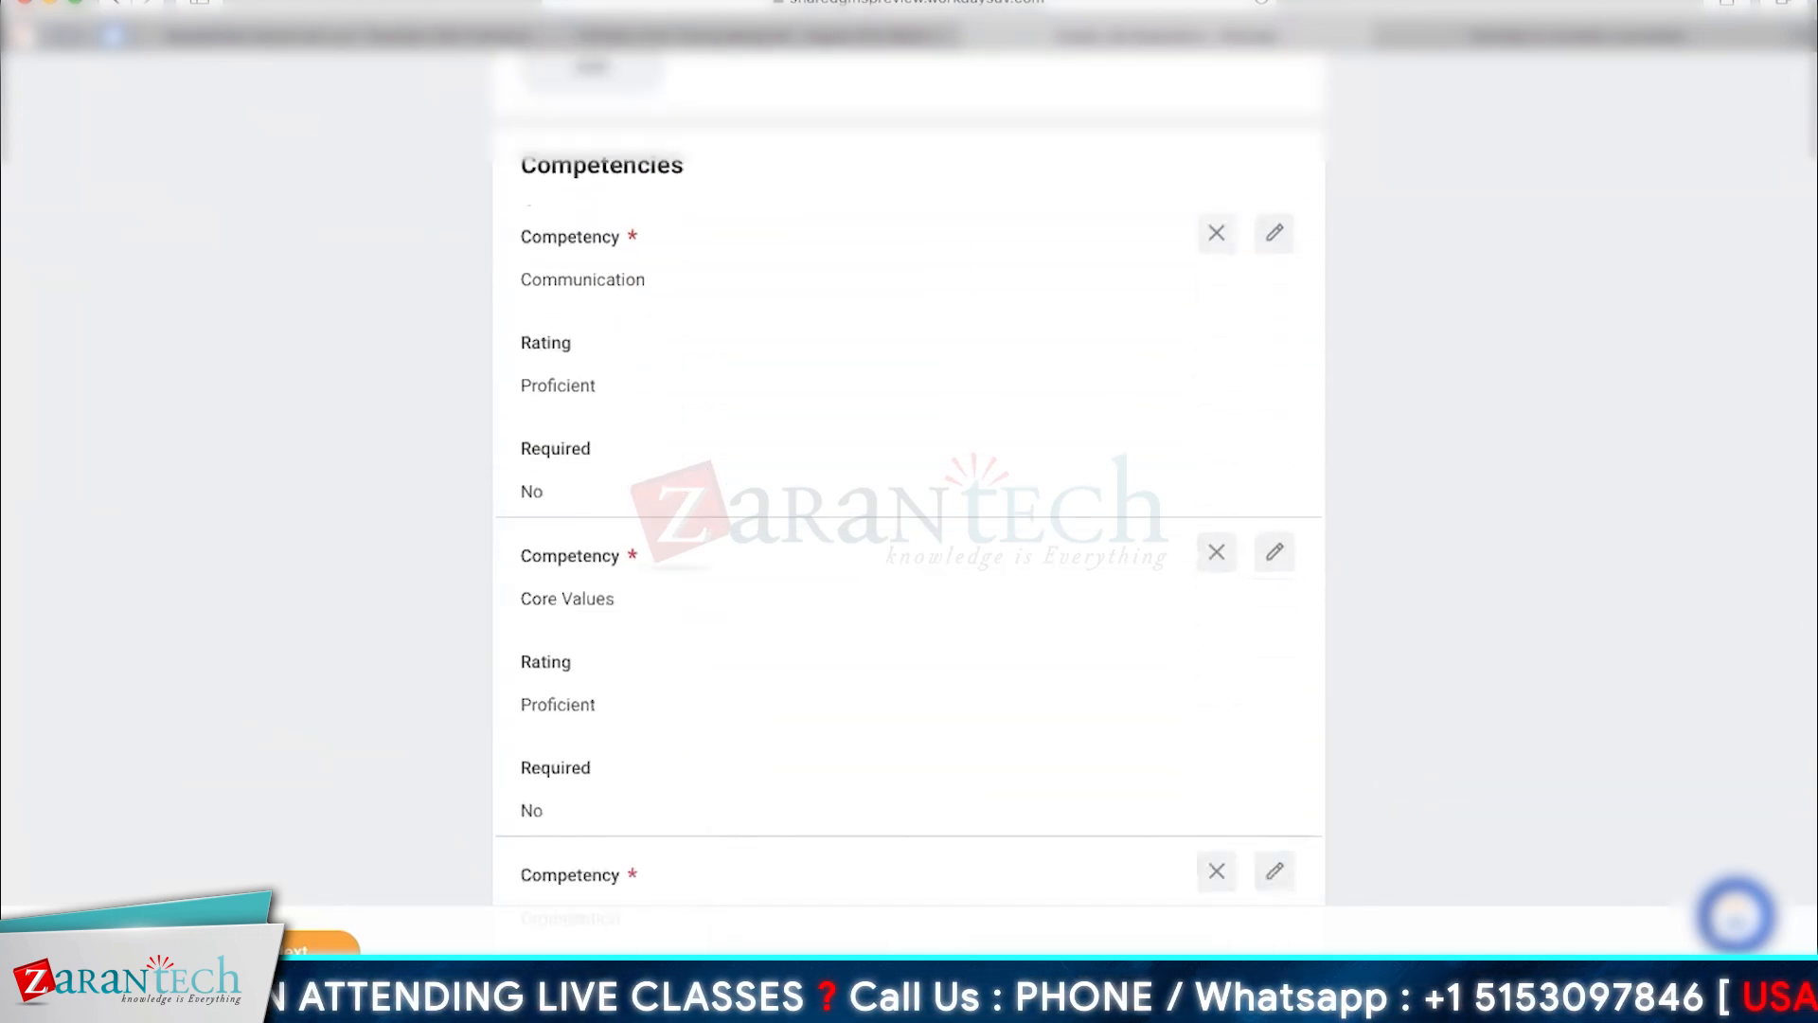
pyautogui.scroll(-1, 420, 600)
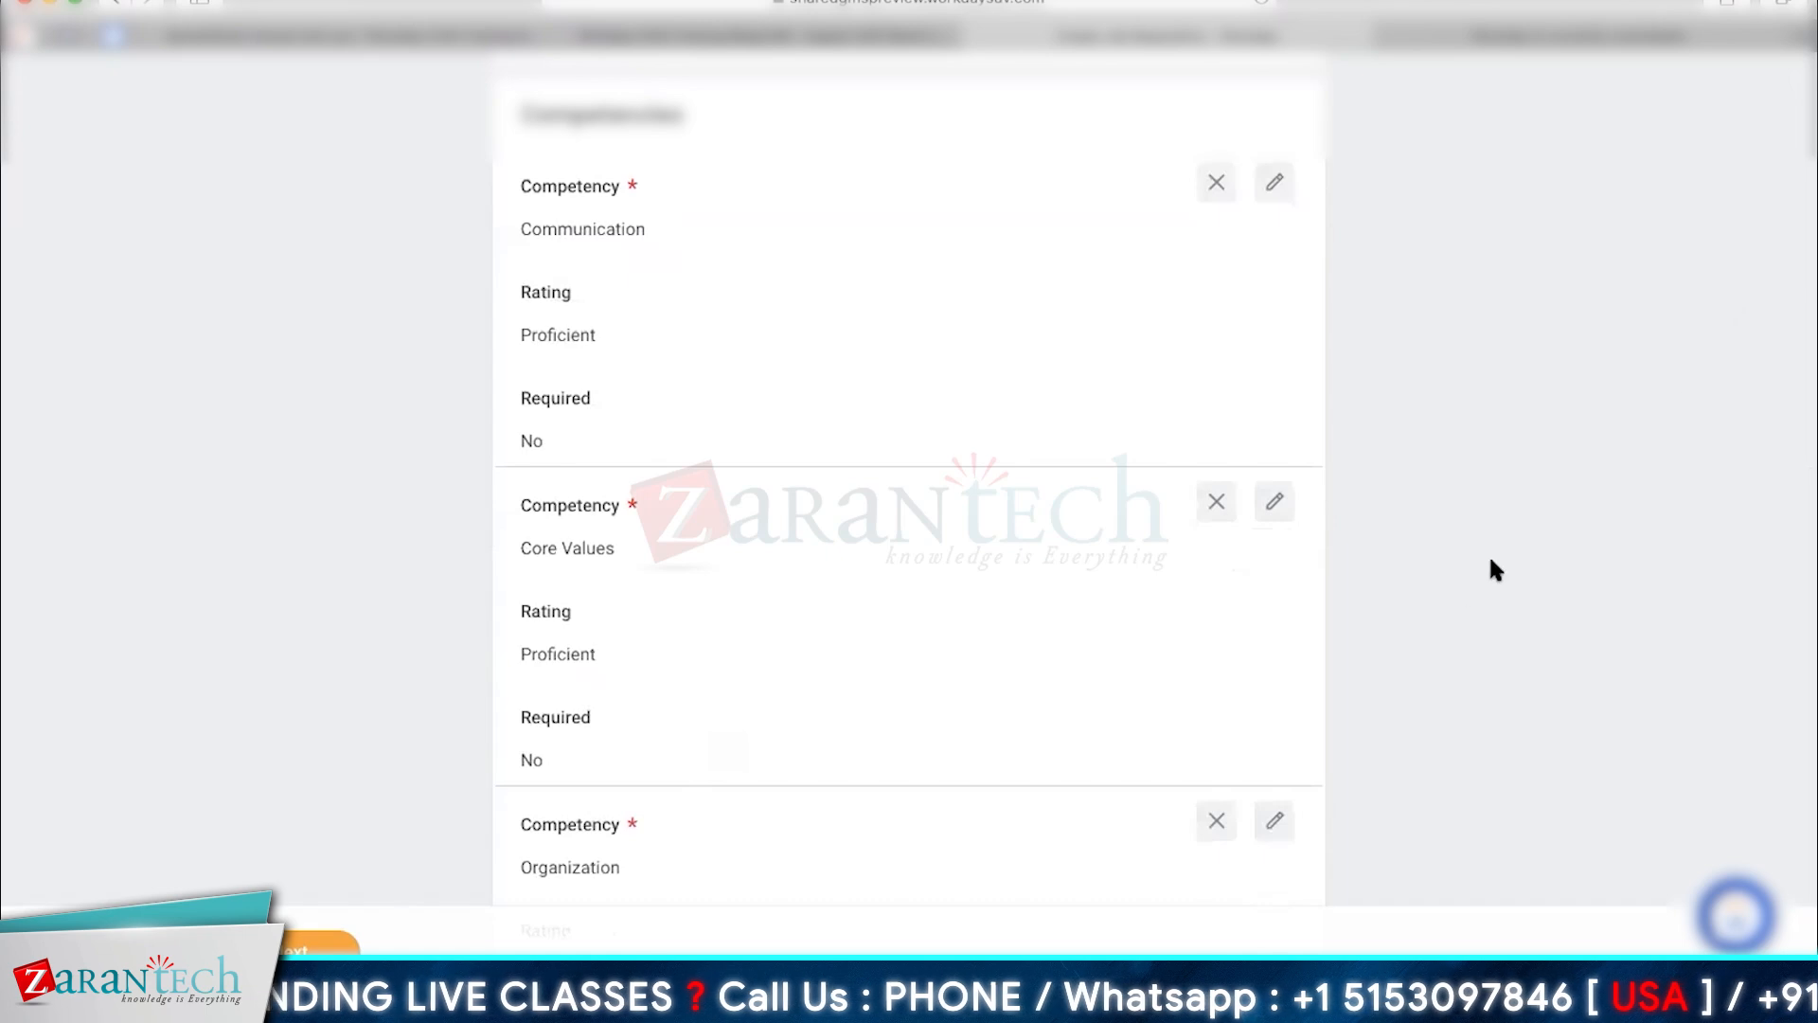
pyautogui.scroll(-7, 909, 493)
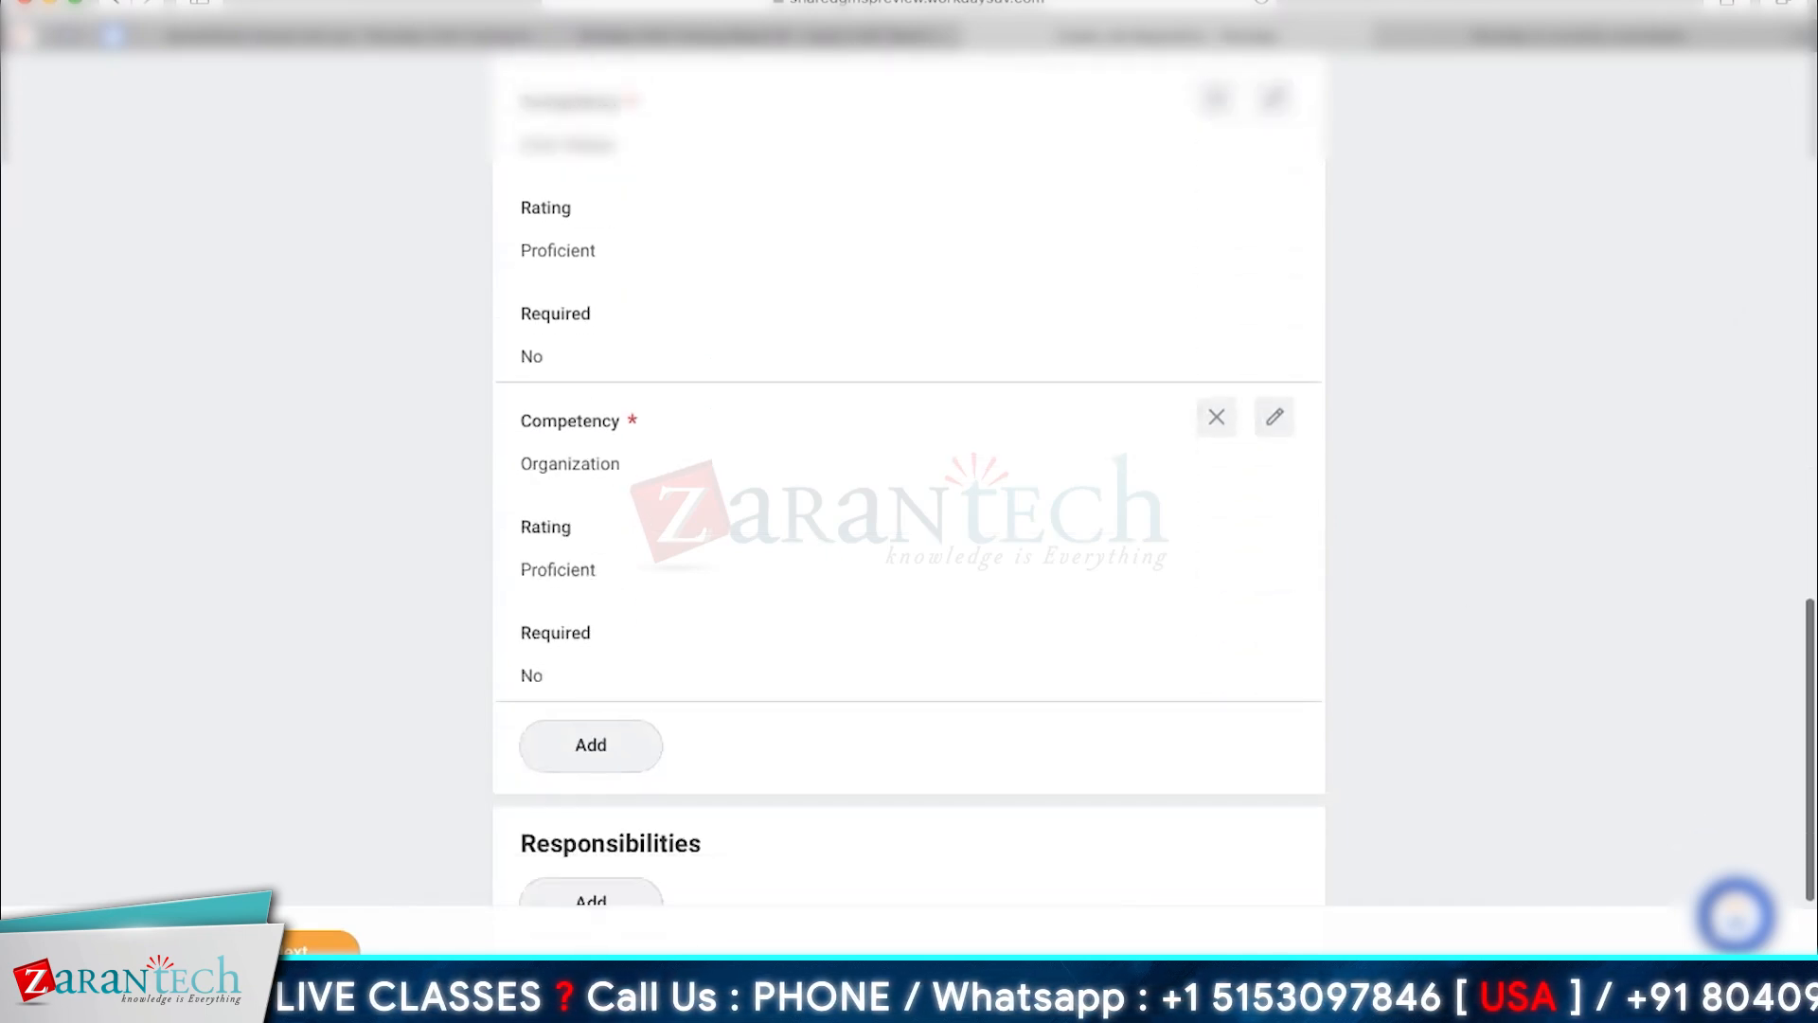
pyautogui.scroll(-1, 909, 492)
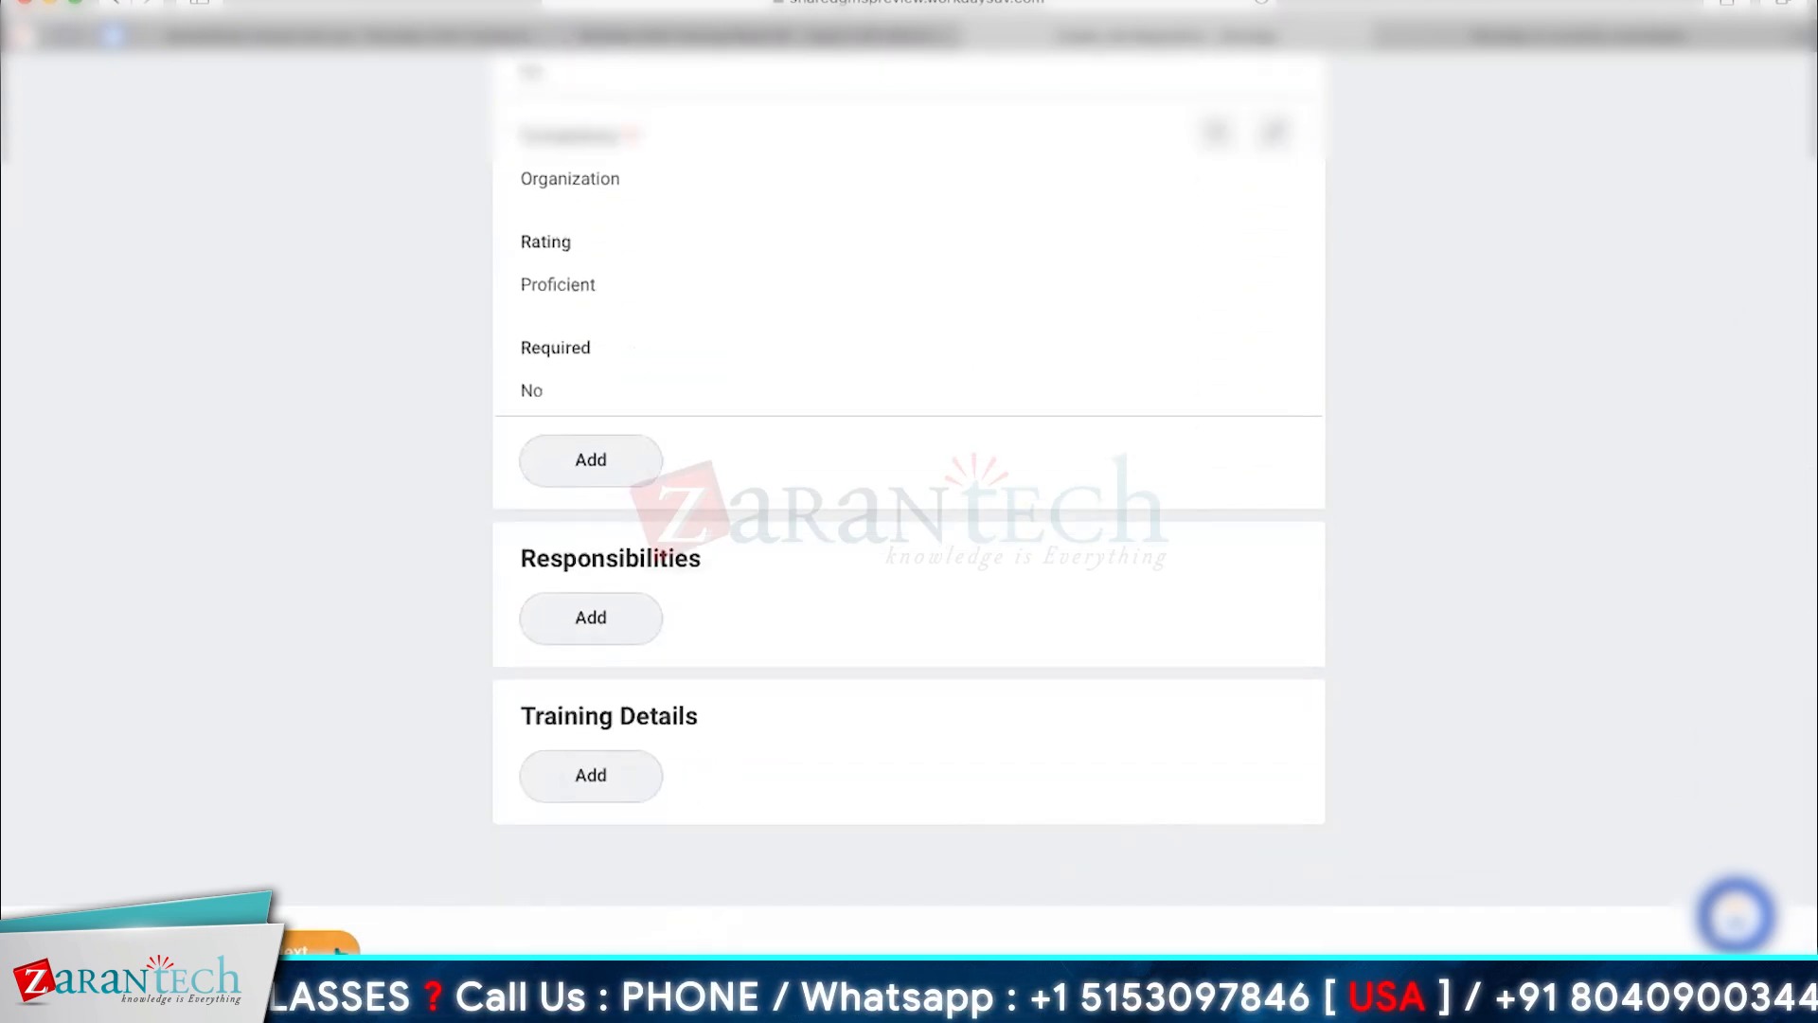
pyautogui.click(322, 947)
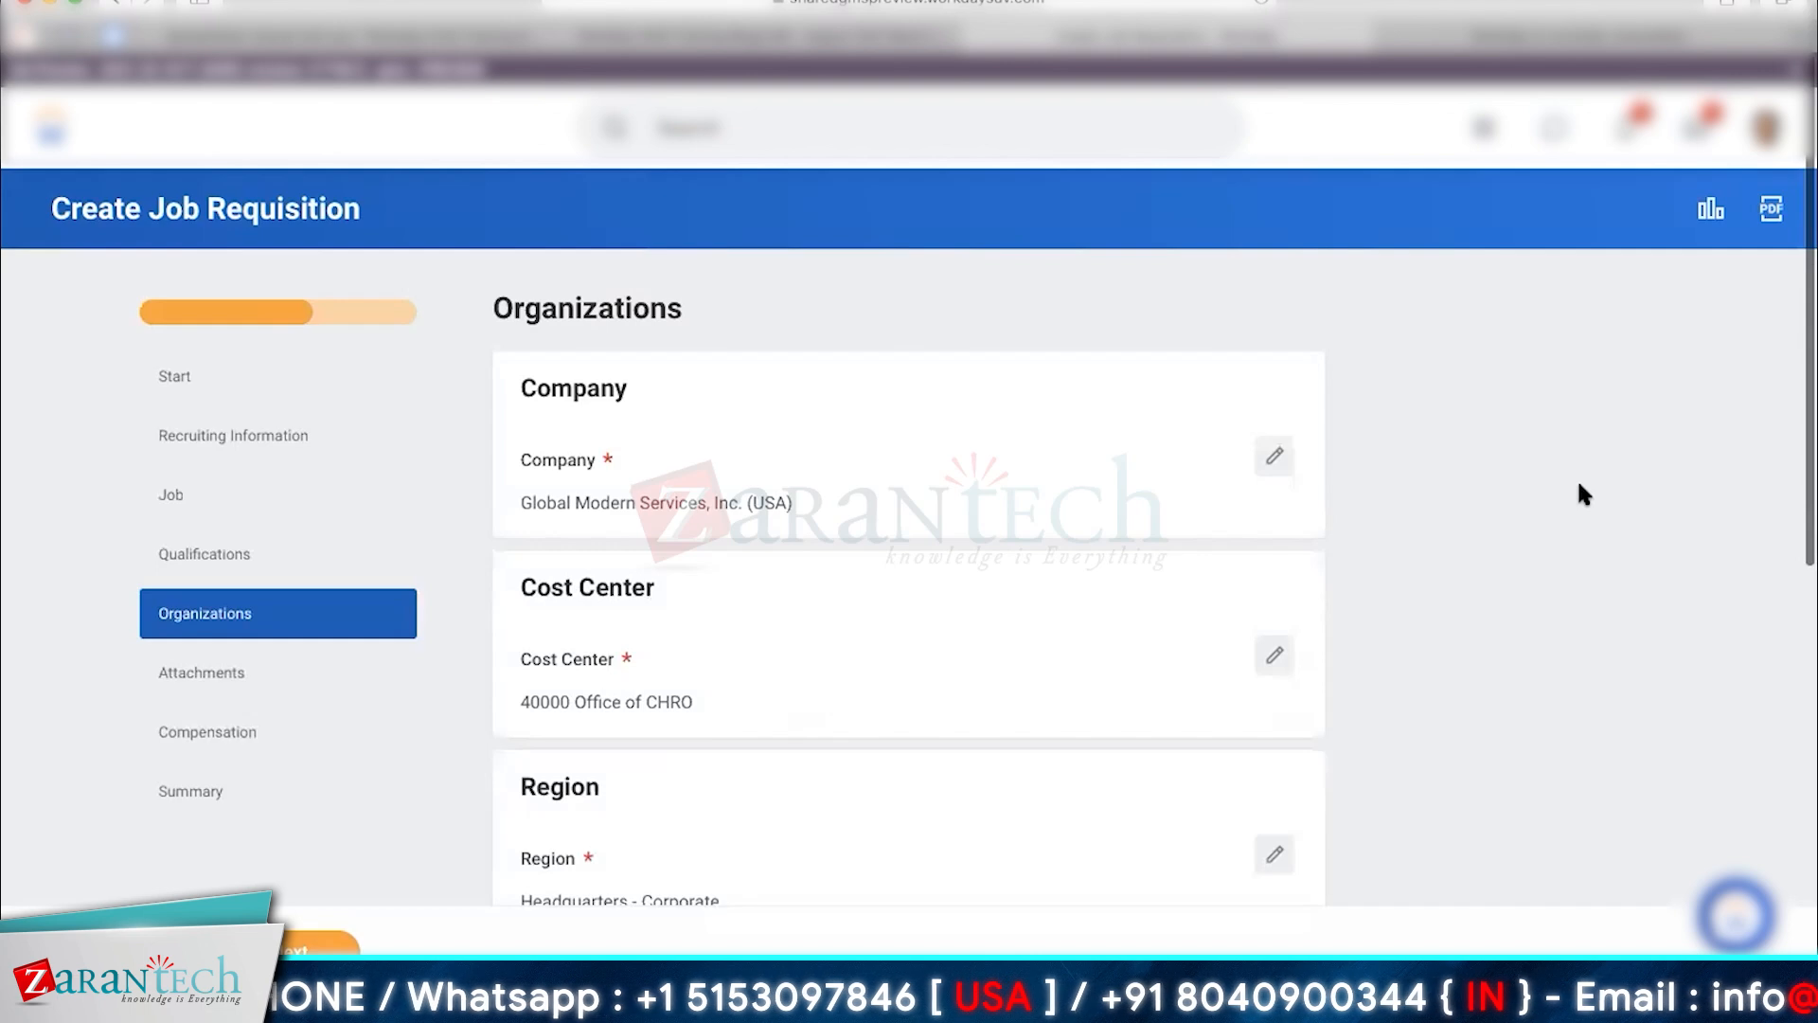
# Review the company, cost center, region and other organization assignments, and continue to the Attachments section.
pyautogui.scroll(-5, 1583, 492)
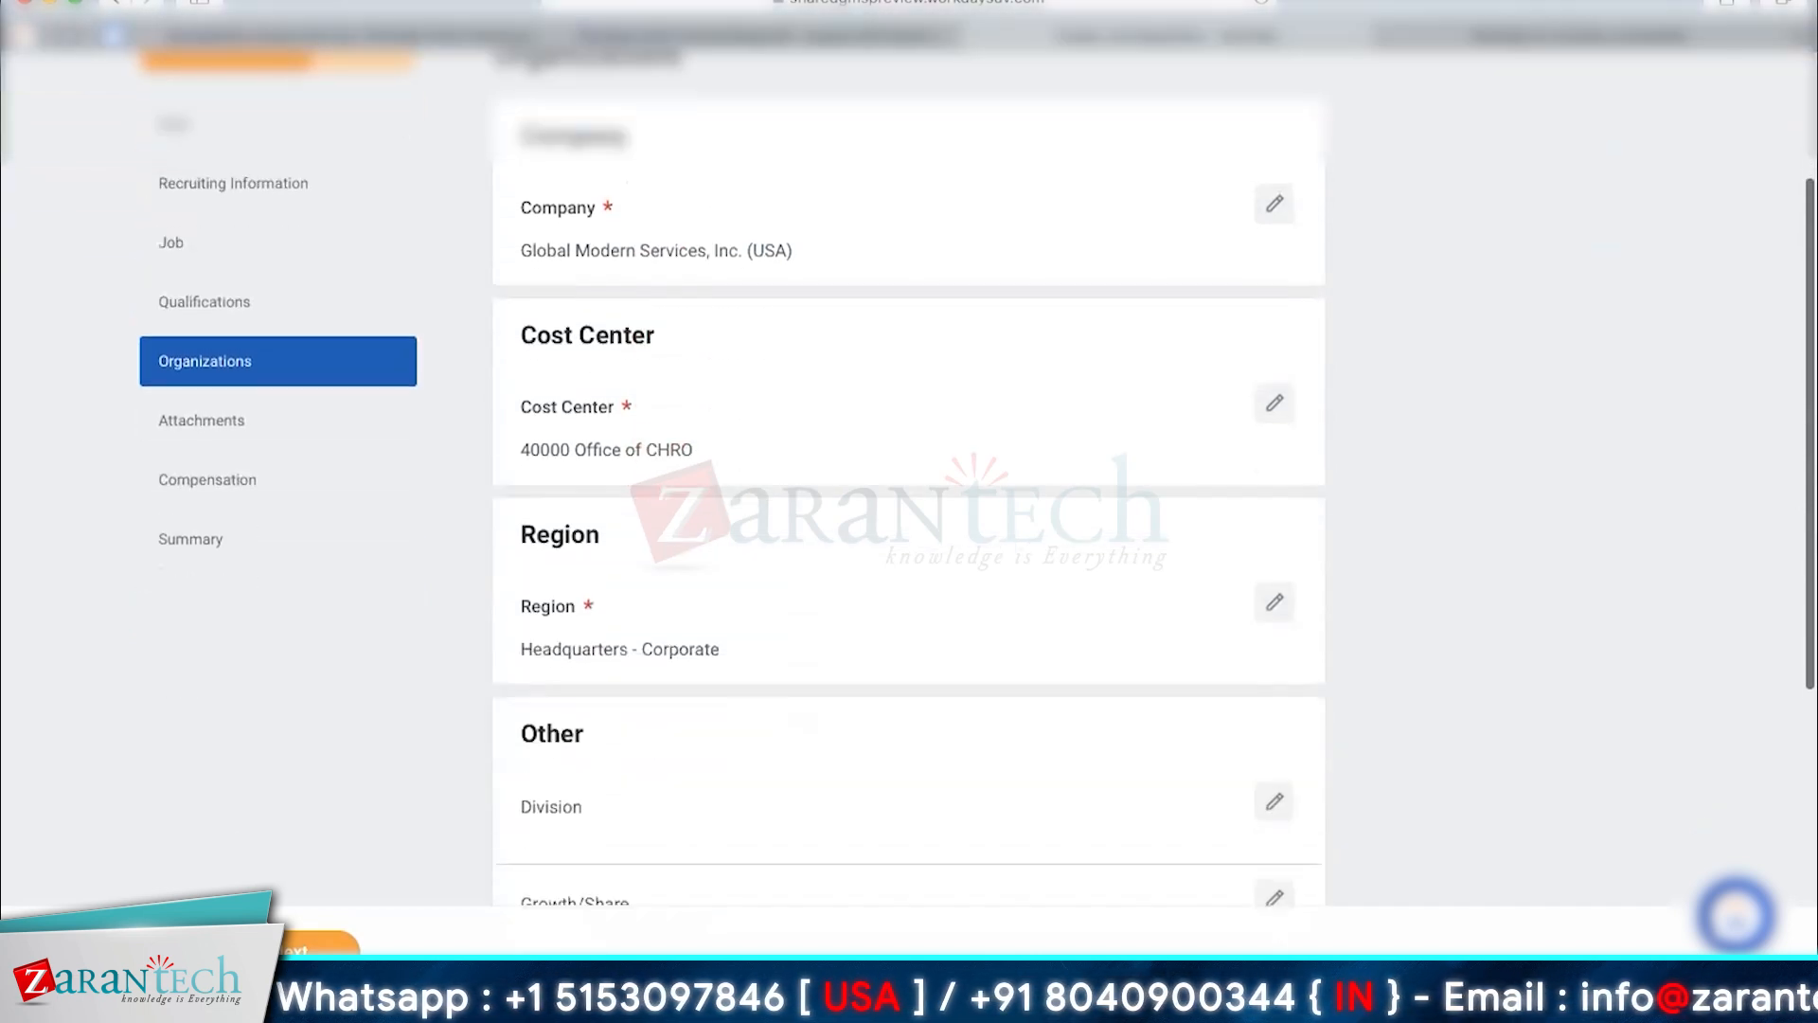
pyautogui.scroll(5, 909, 530)
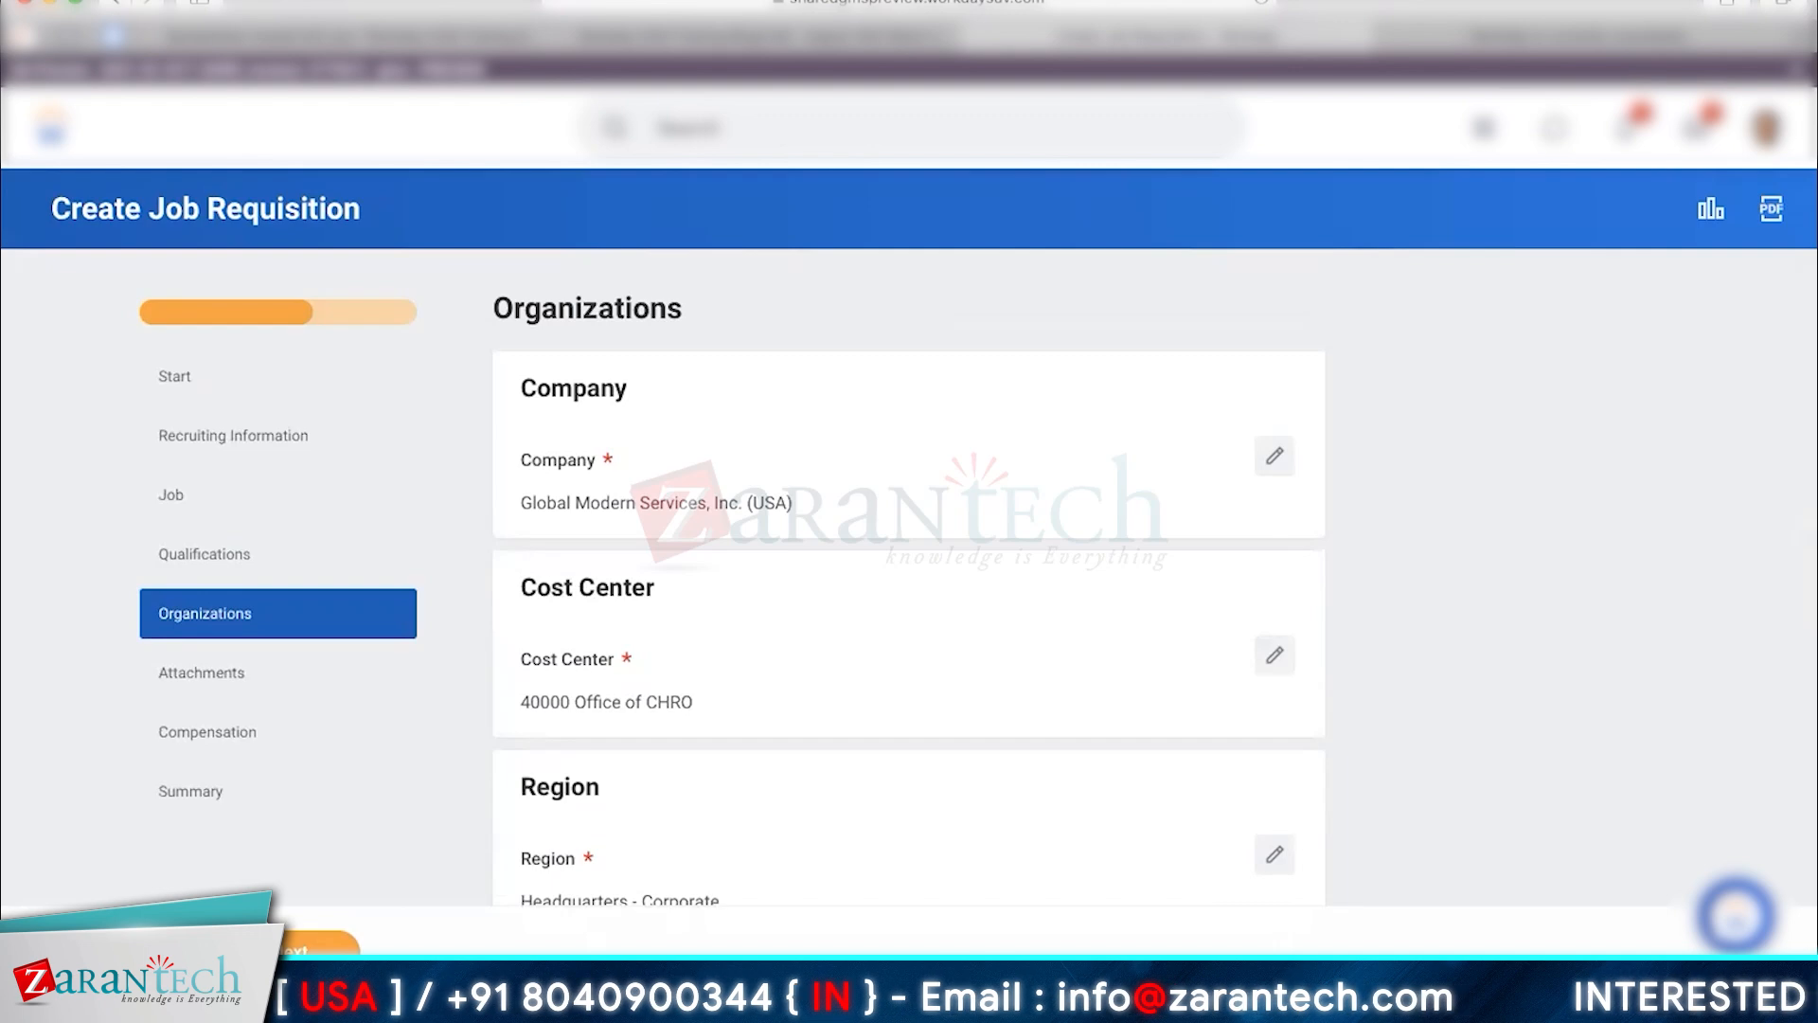
pyautogui.scroll(-1, 909, 531)
pyautogui.scroll(-5, 910, 531)
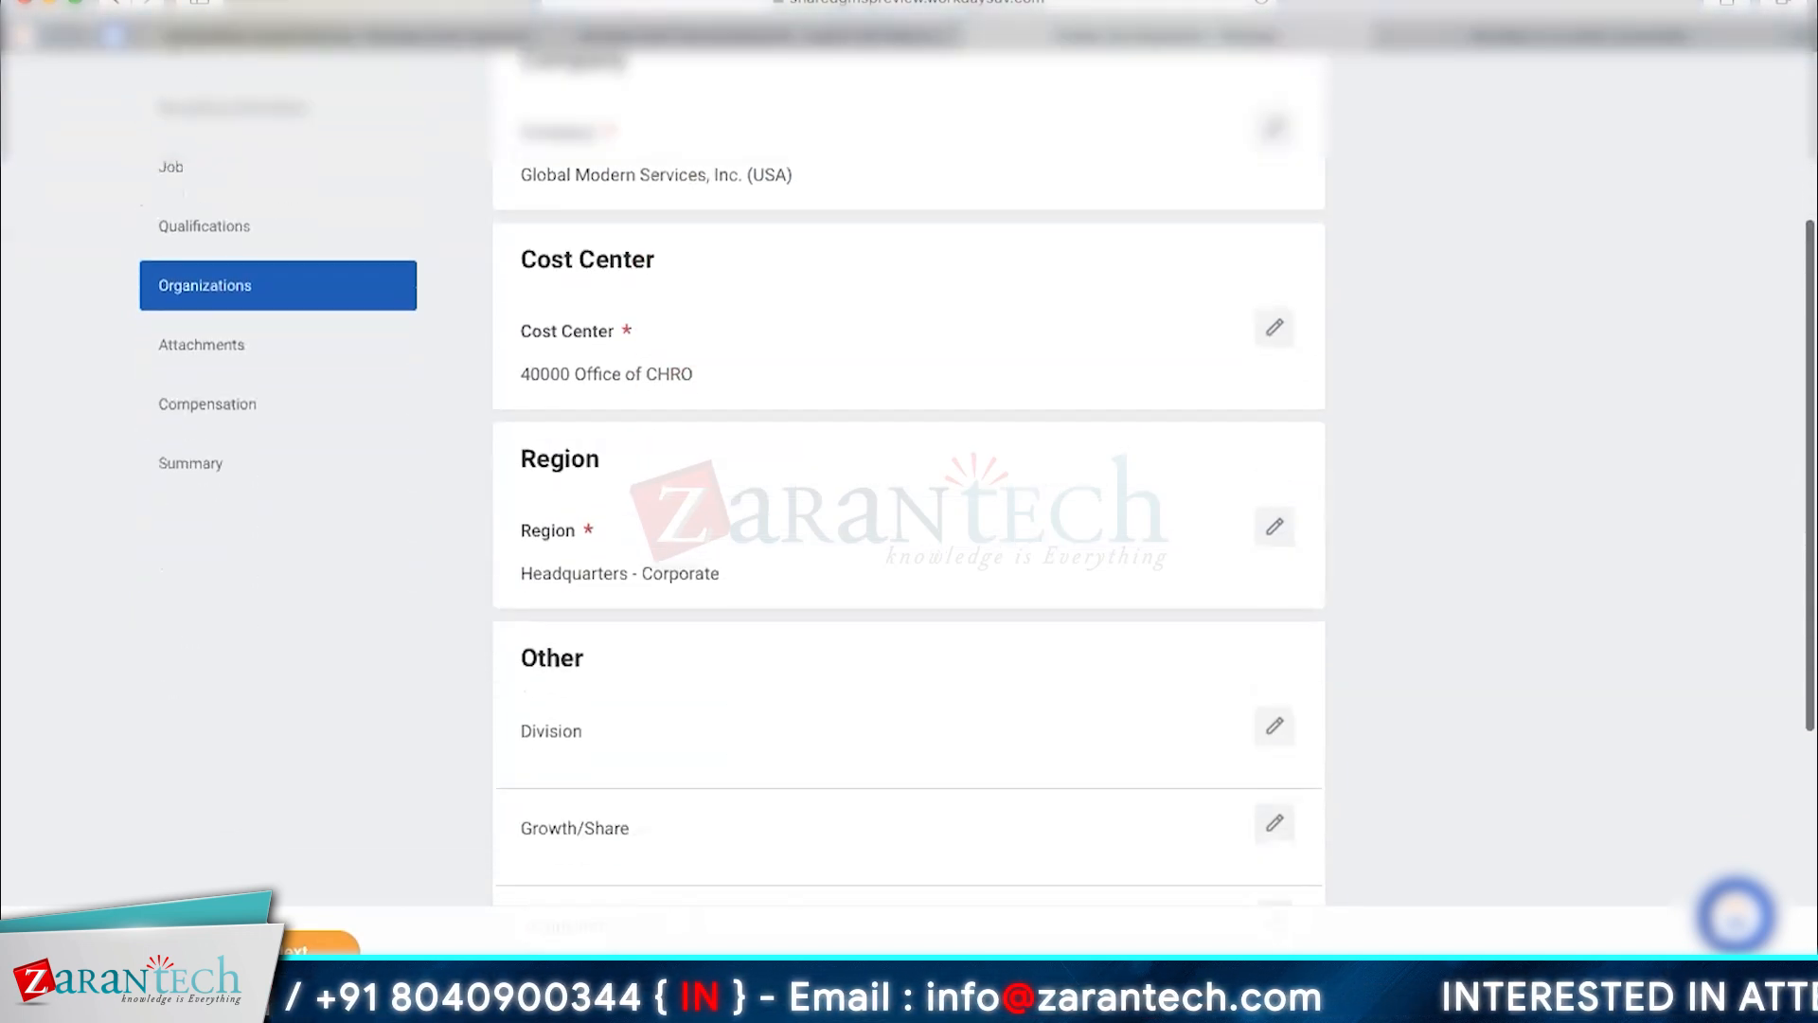
pyautogui.scroll(6, 991, 686)
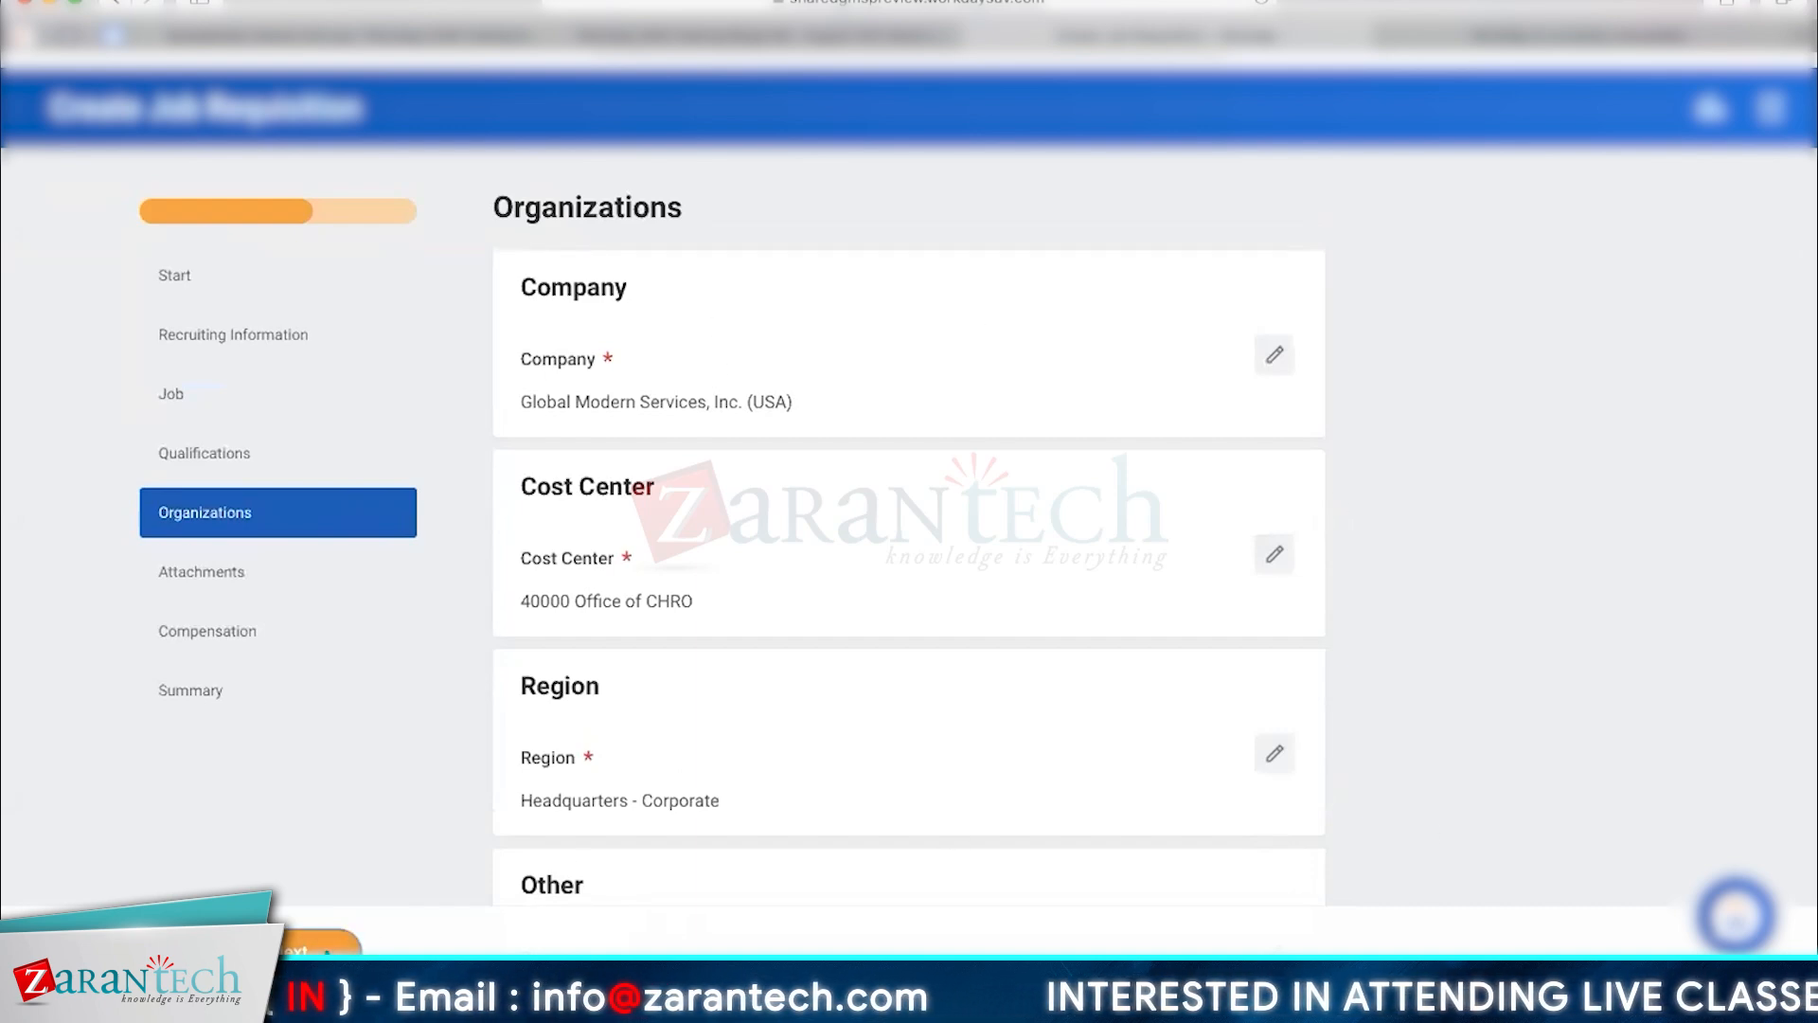
pyautogui.click(322, 949)
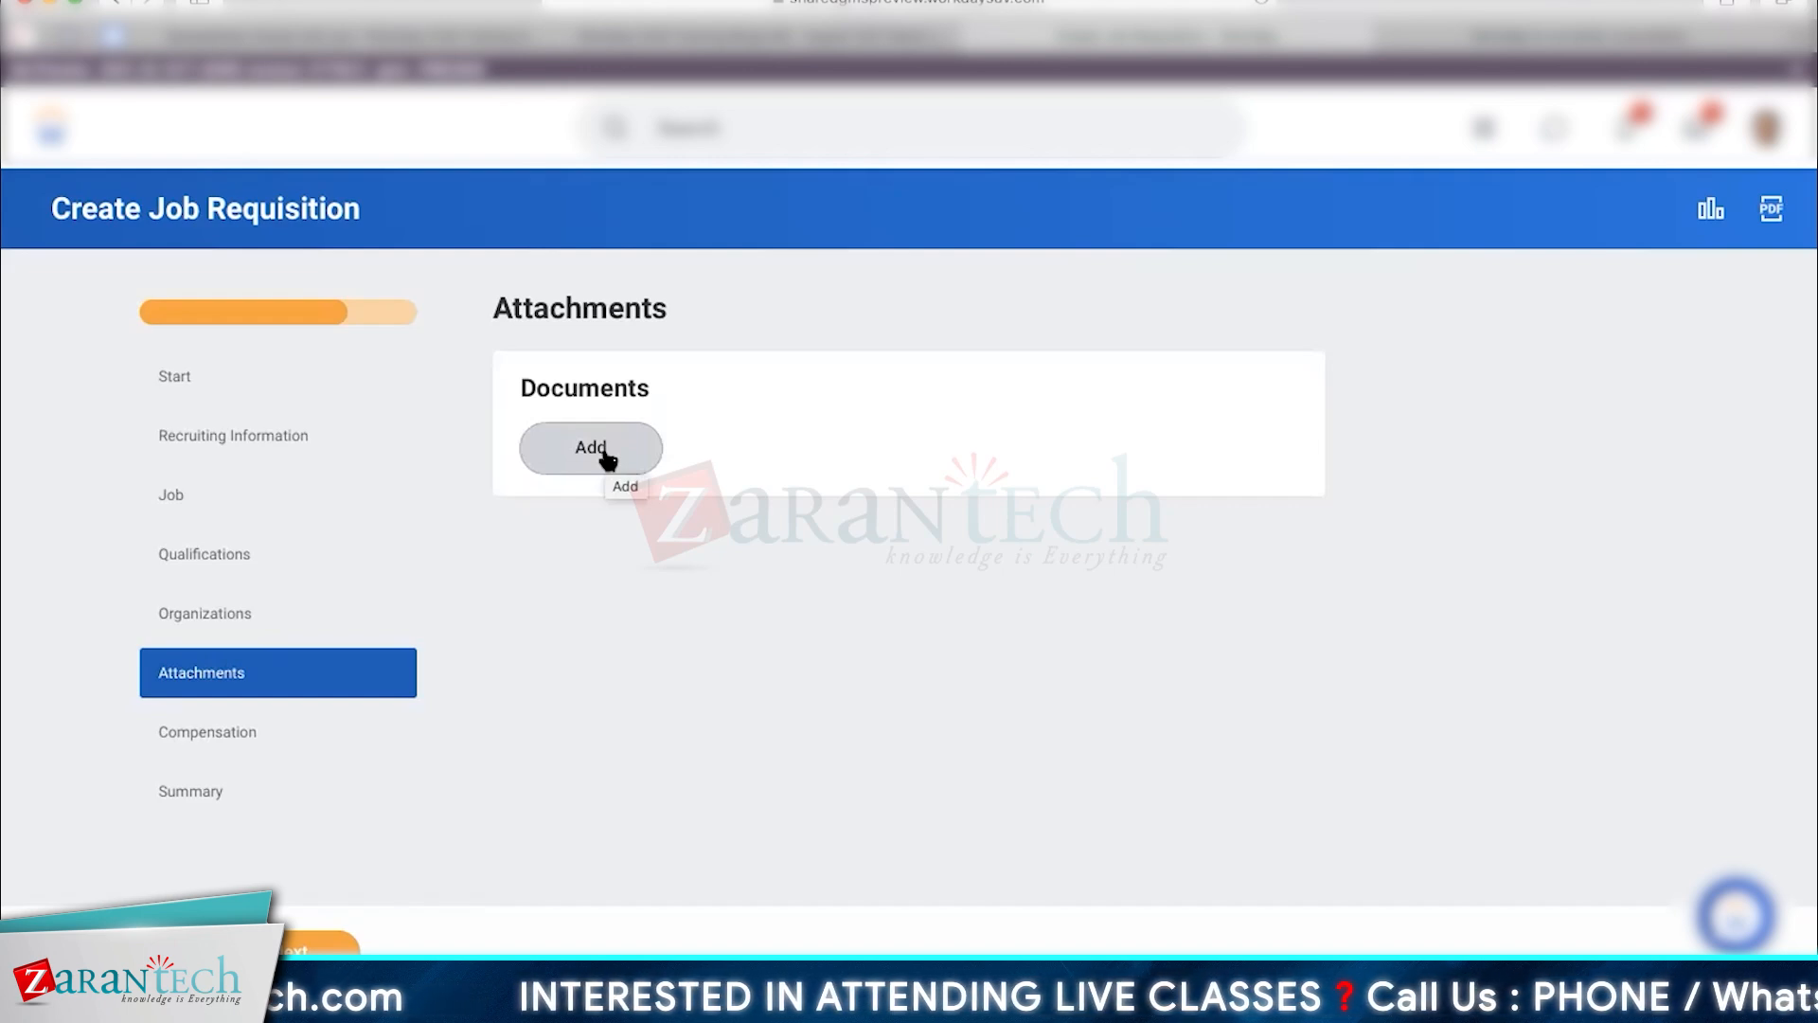
# Continue past the Attachments section without adding a document and go to the Guidelines in the Compensation section.
pyautogui.click(531, 446)
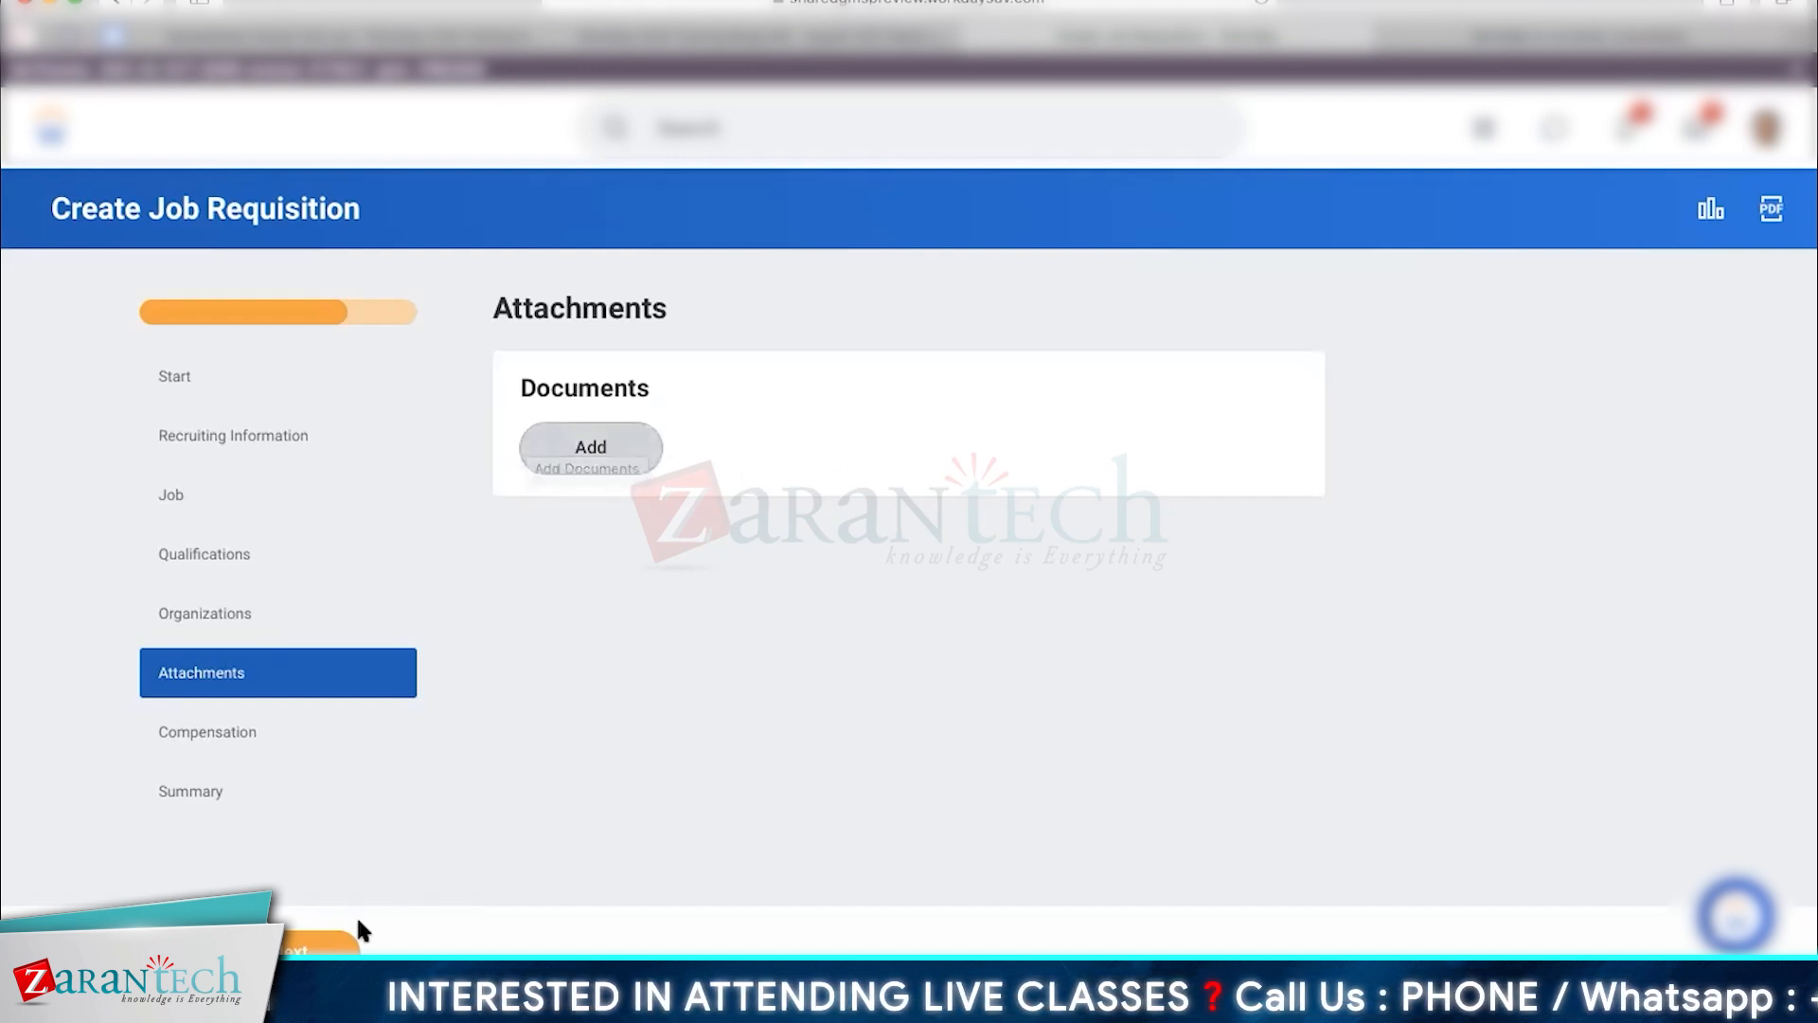
pyautogui.click(295, 956)
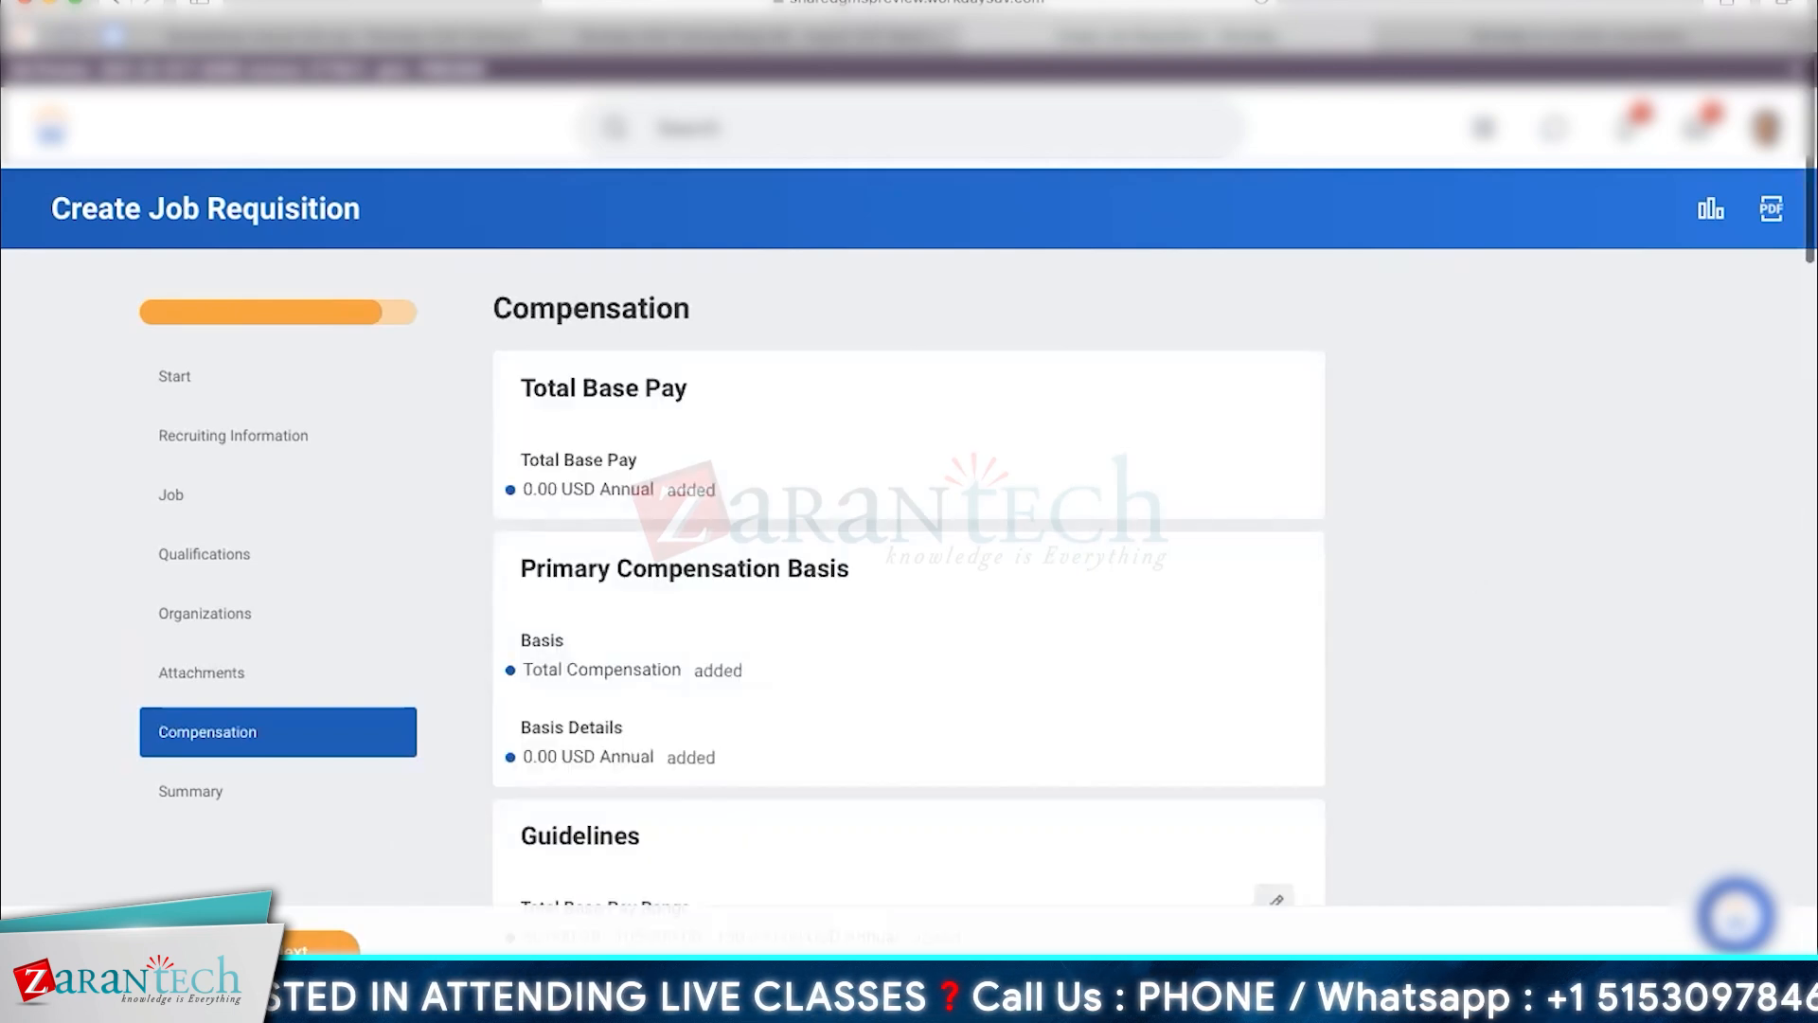
pyautogui.scroll(-2, 1469, 572)
pyautogui.scroll(-5, 309, 600)
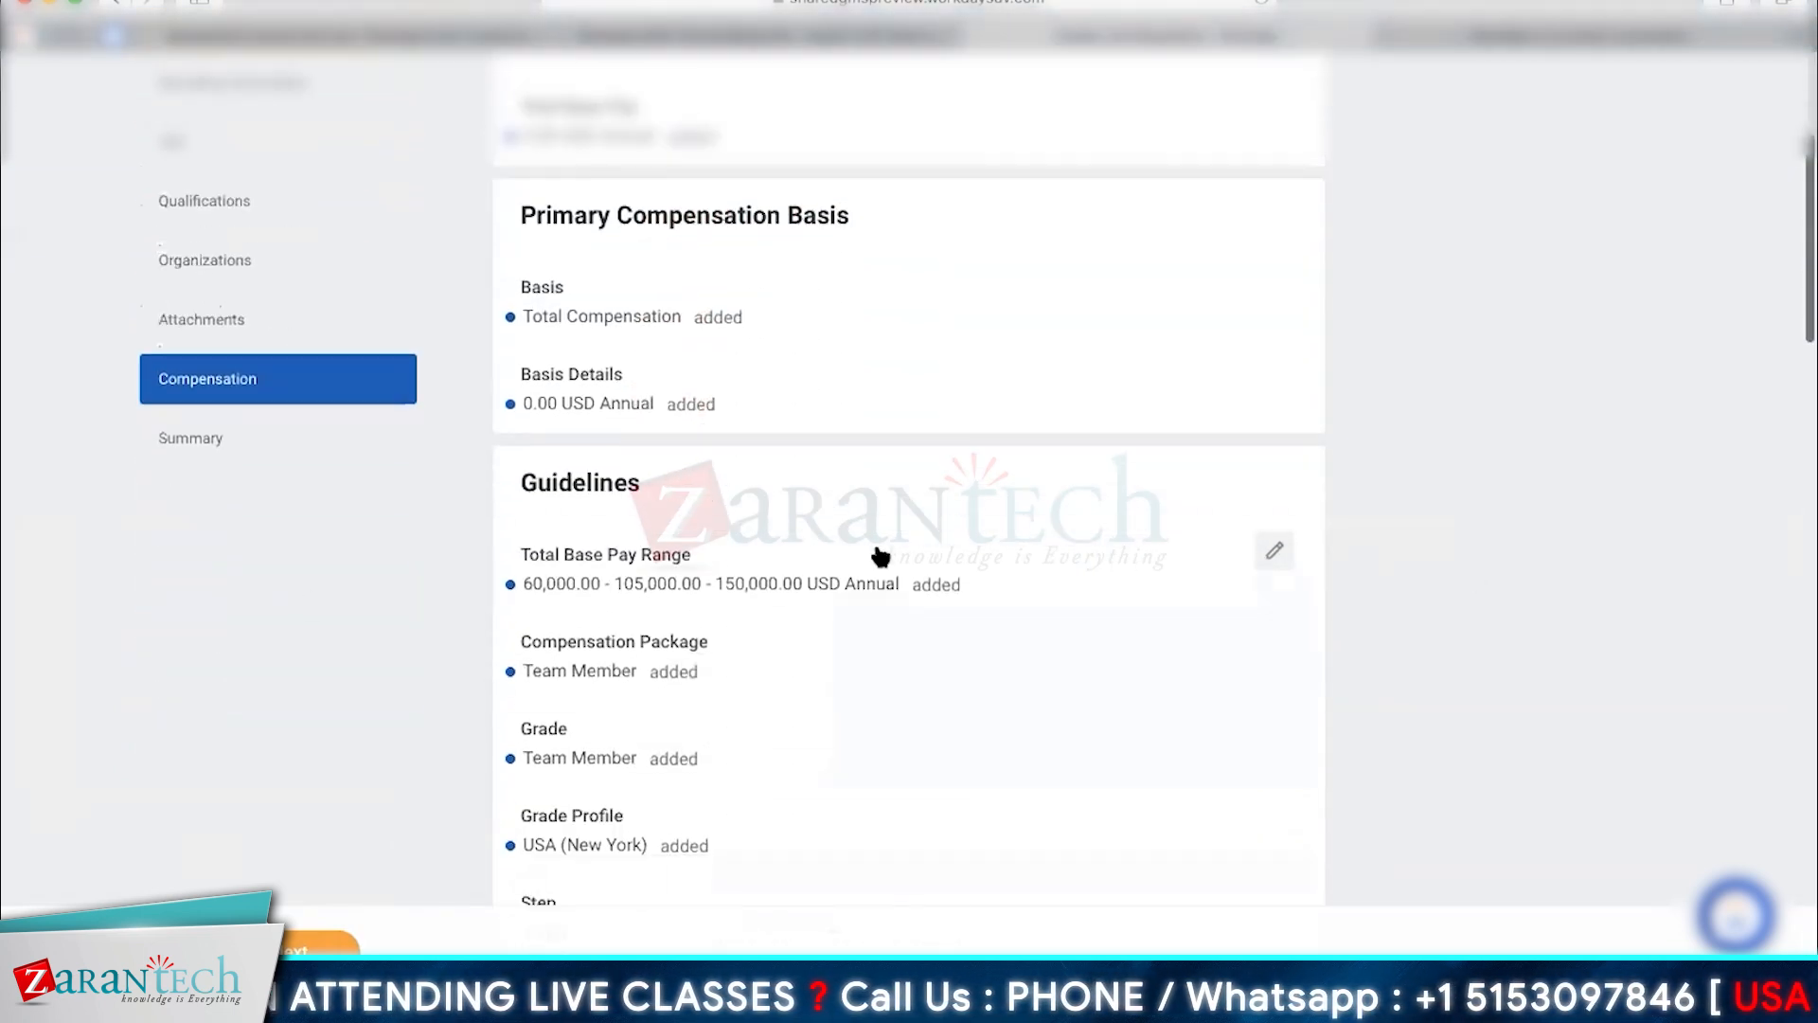
# Review the compensation Guidelines, including pay range, package, grade and grade profile, closing their editor without changes, and check the base pay sections.
pyautogui.click(1274, 550)
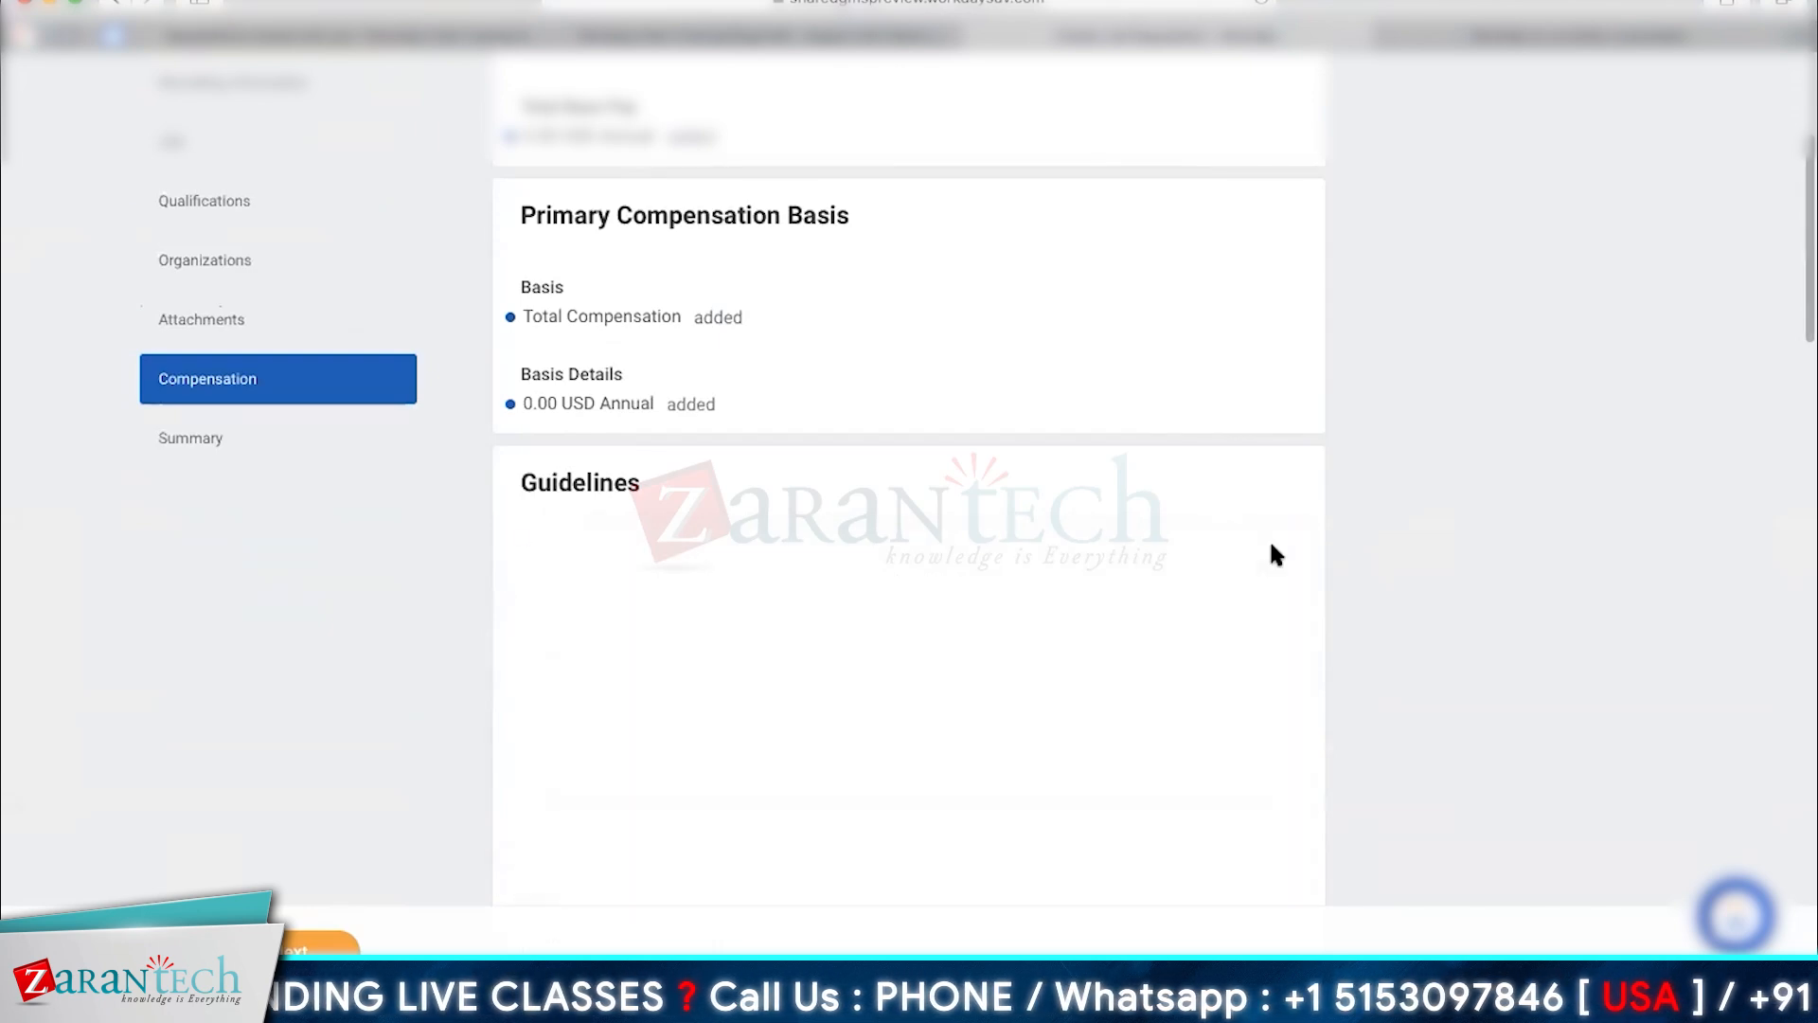
pyautogui.click(1271, 551)
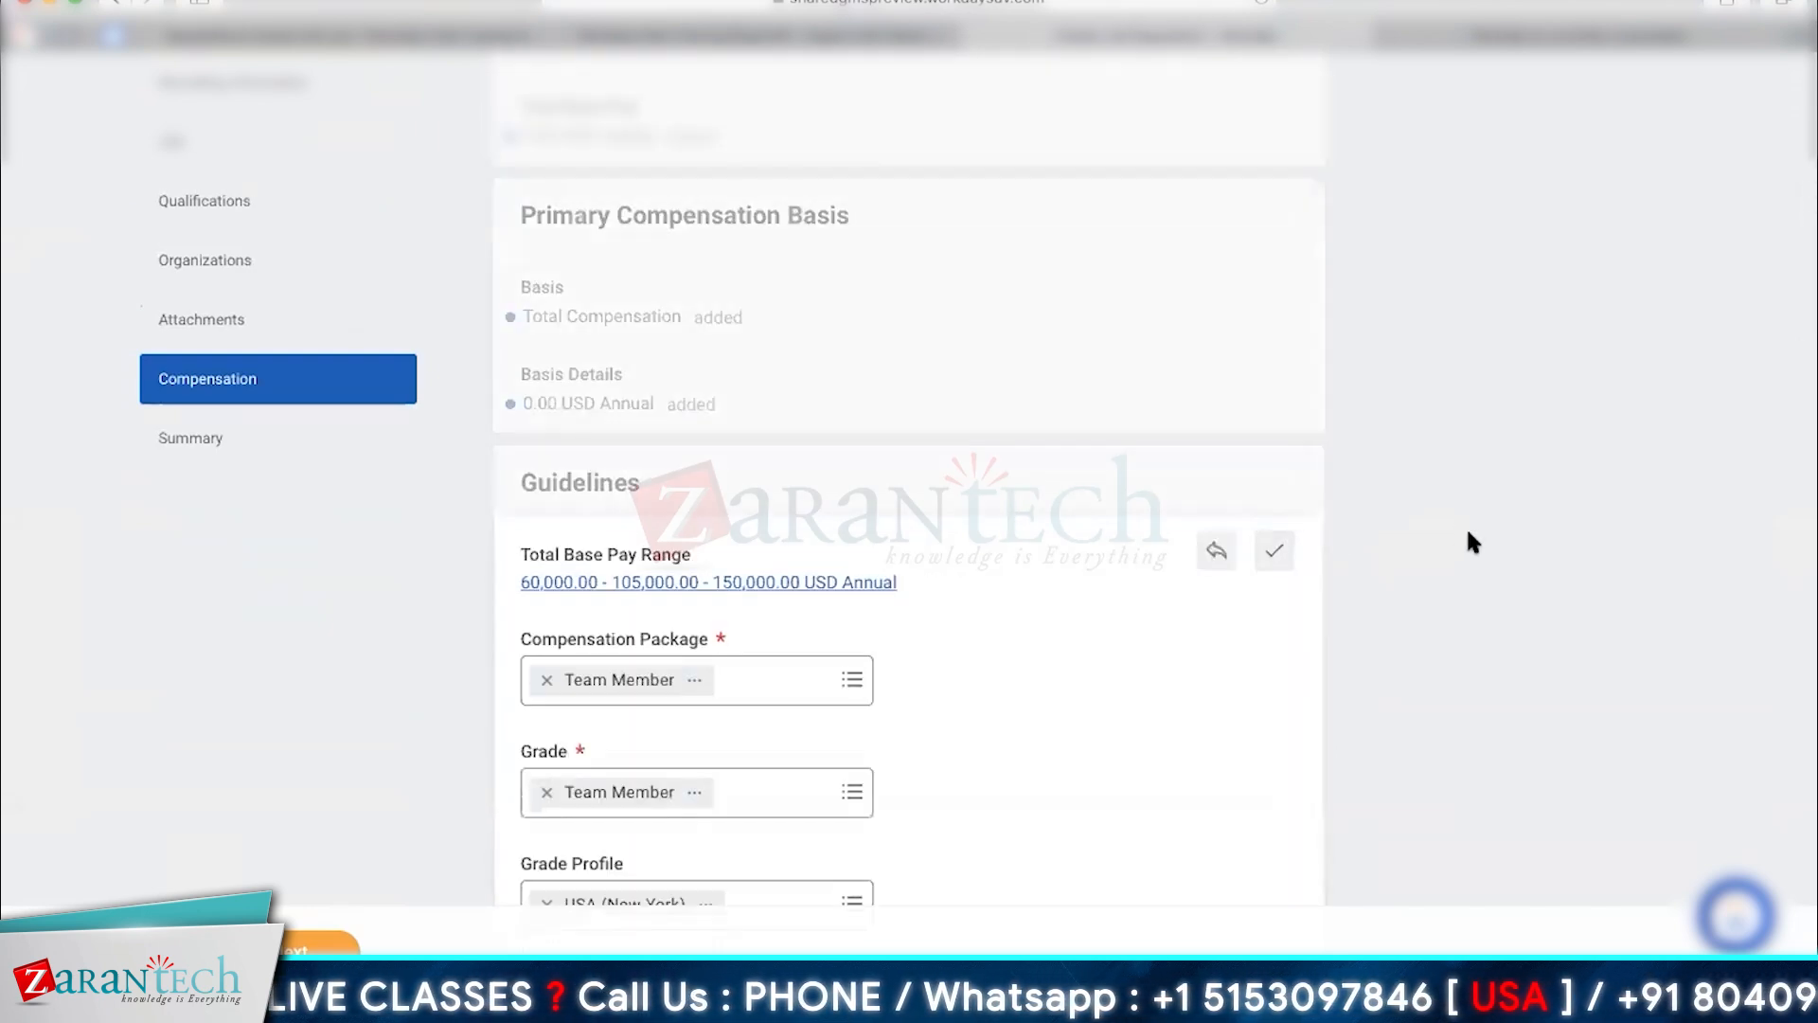
pyautogui.scroll(-3, 1473, 542)
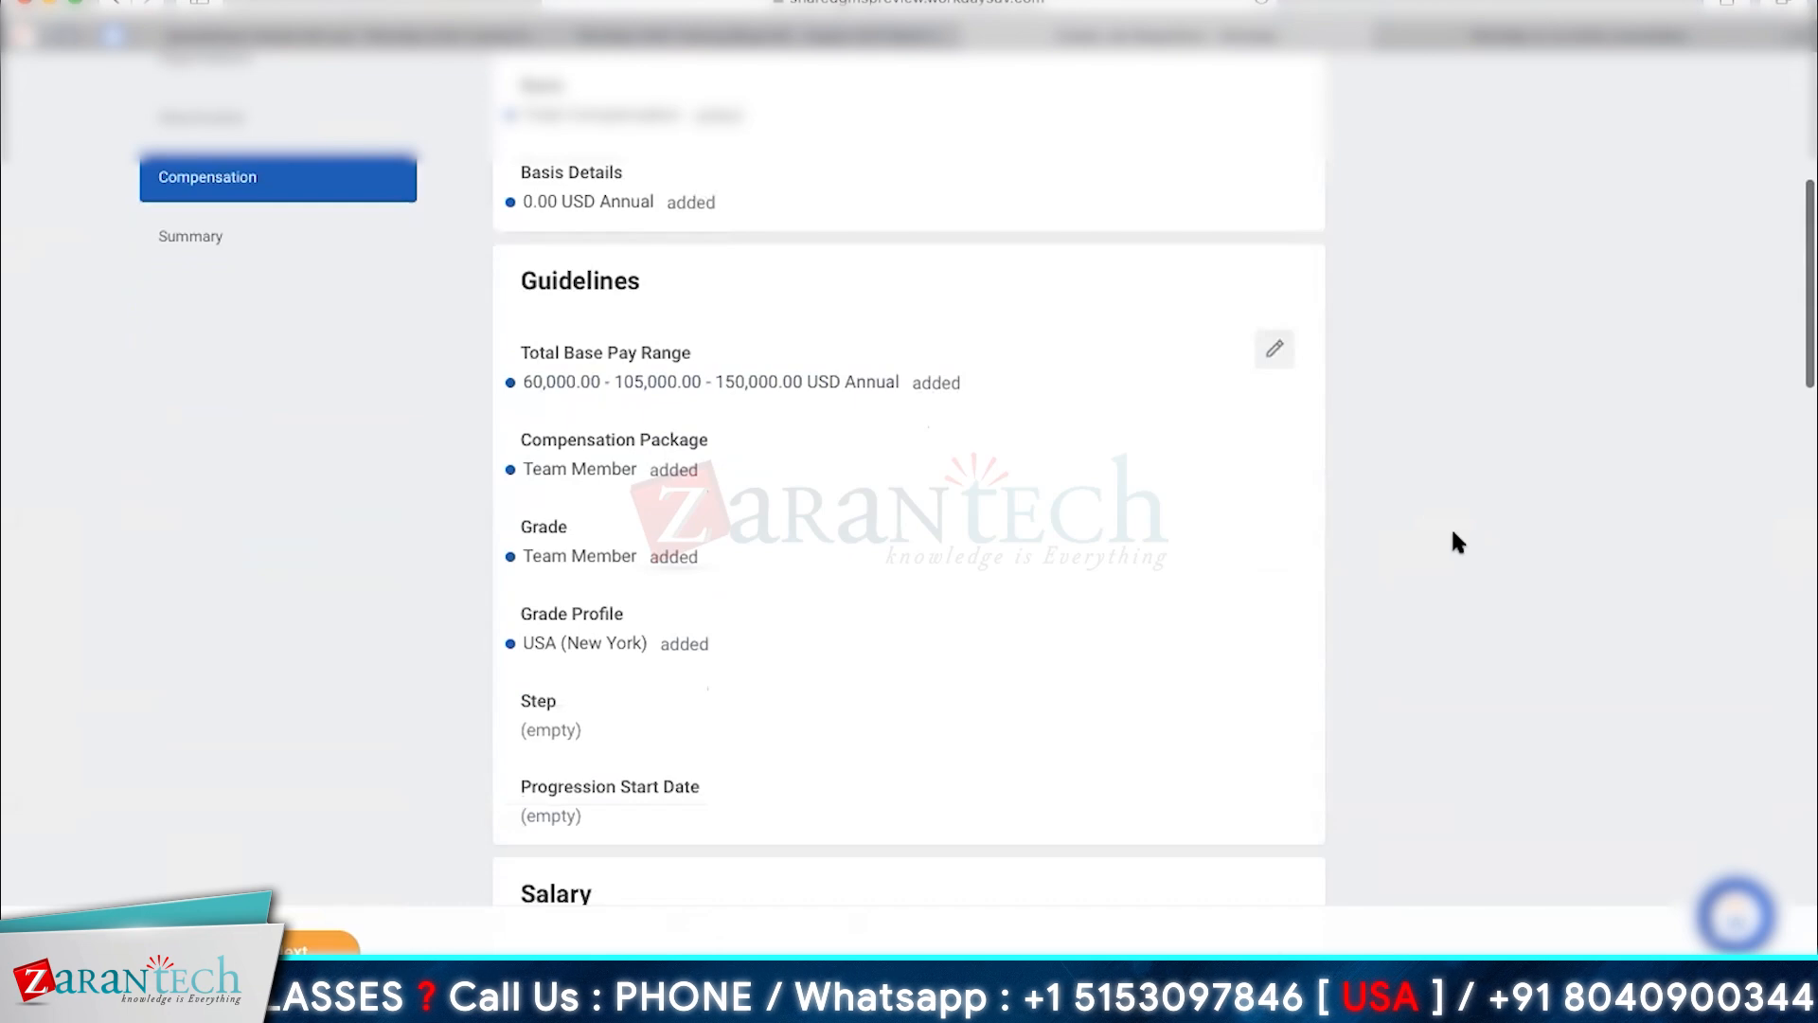
pyautogui.click(1274, 364)
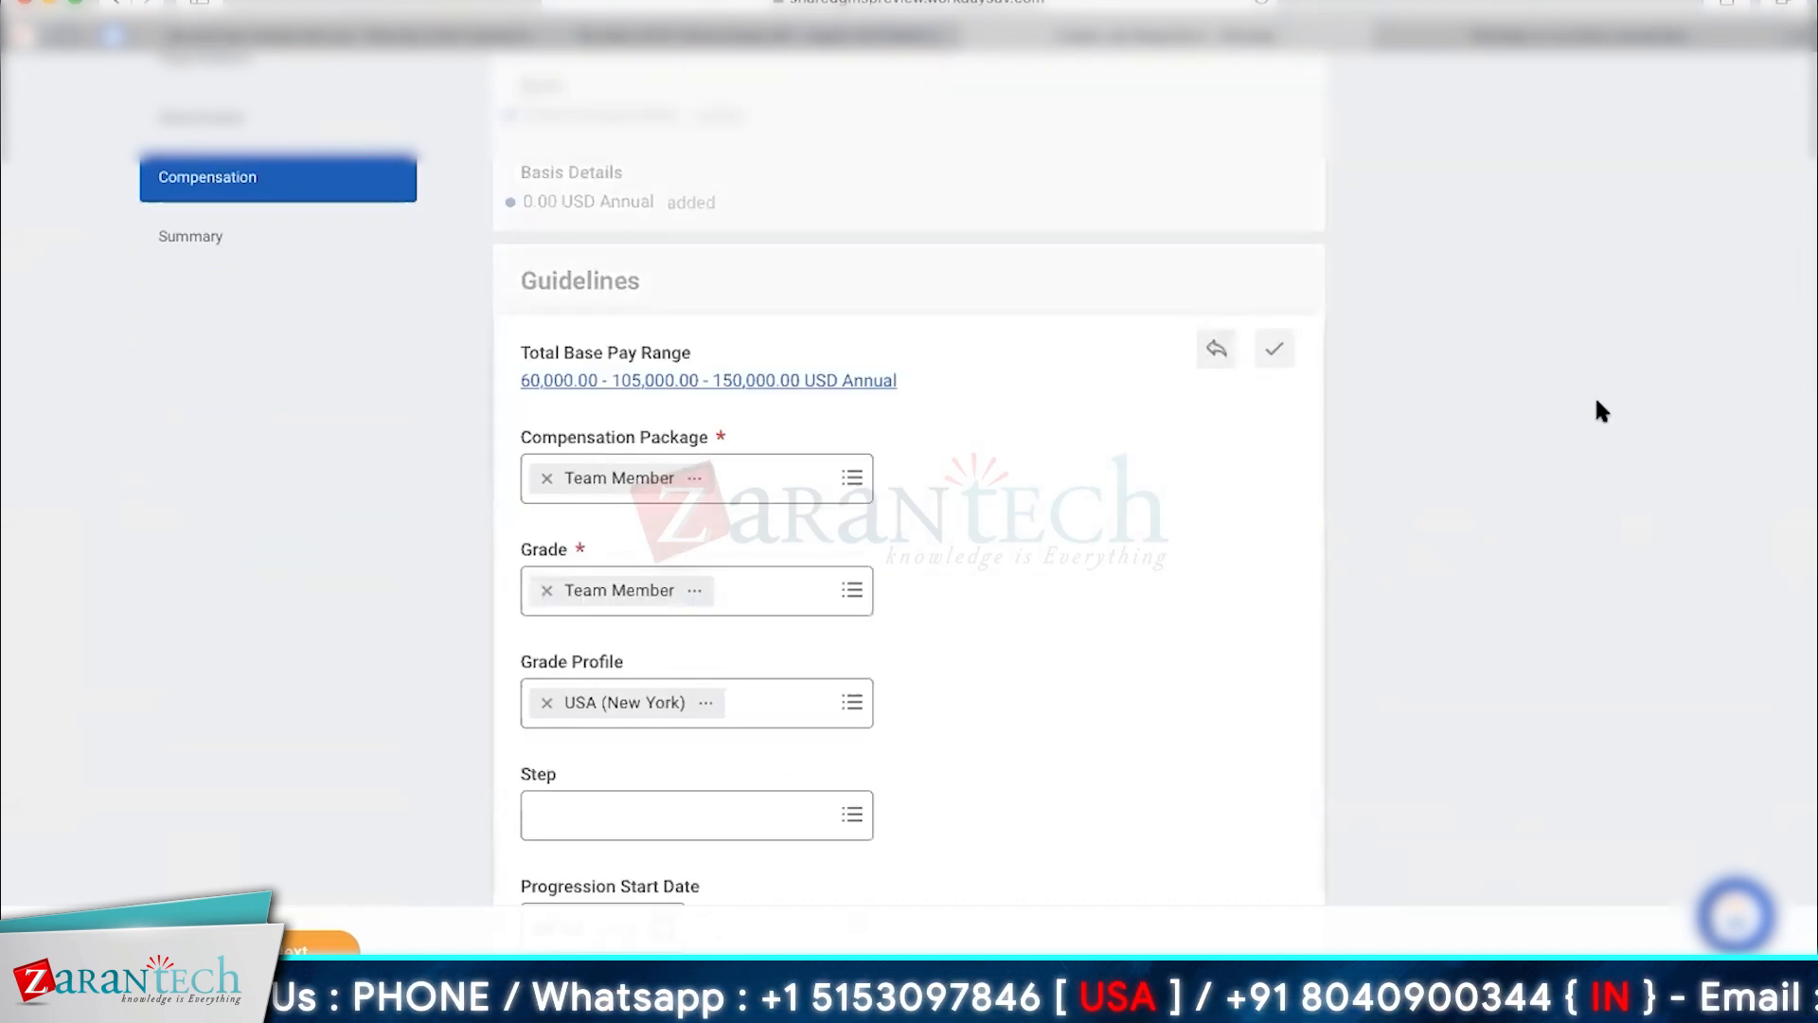
pyautogui.scroll(2, 1596, 401)
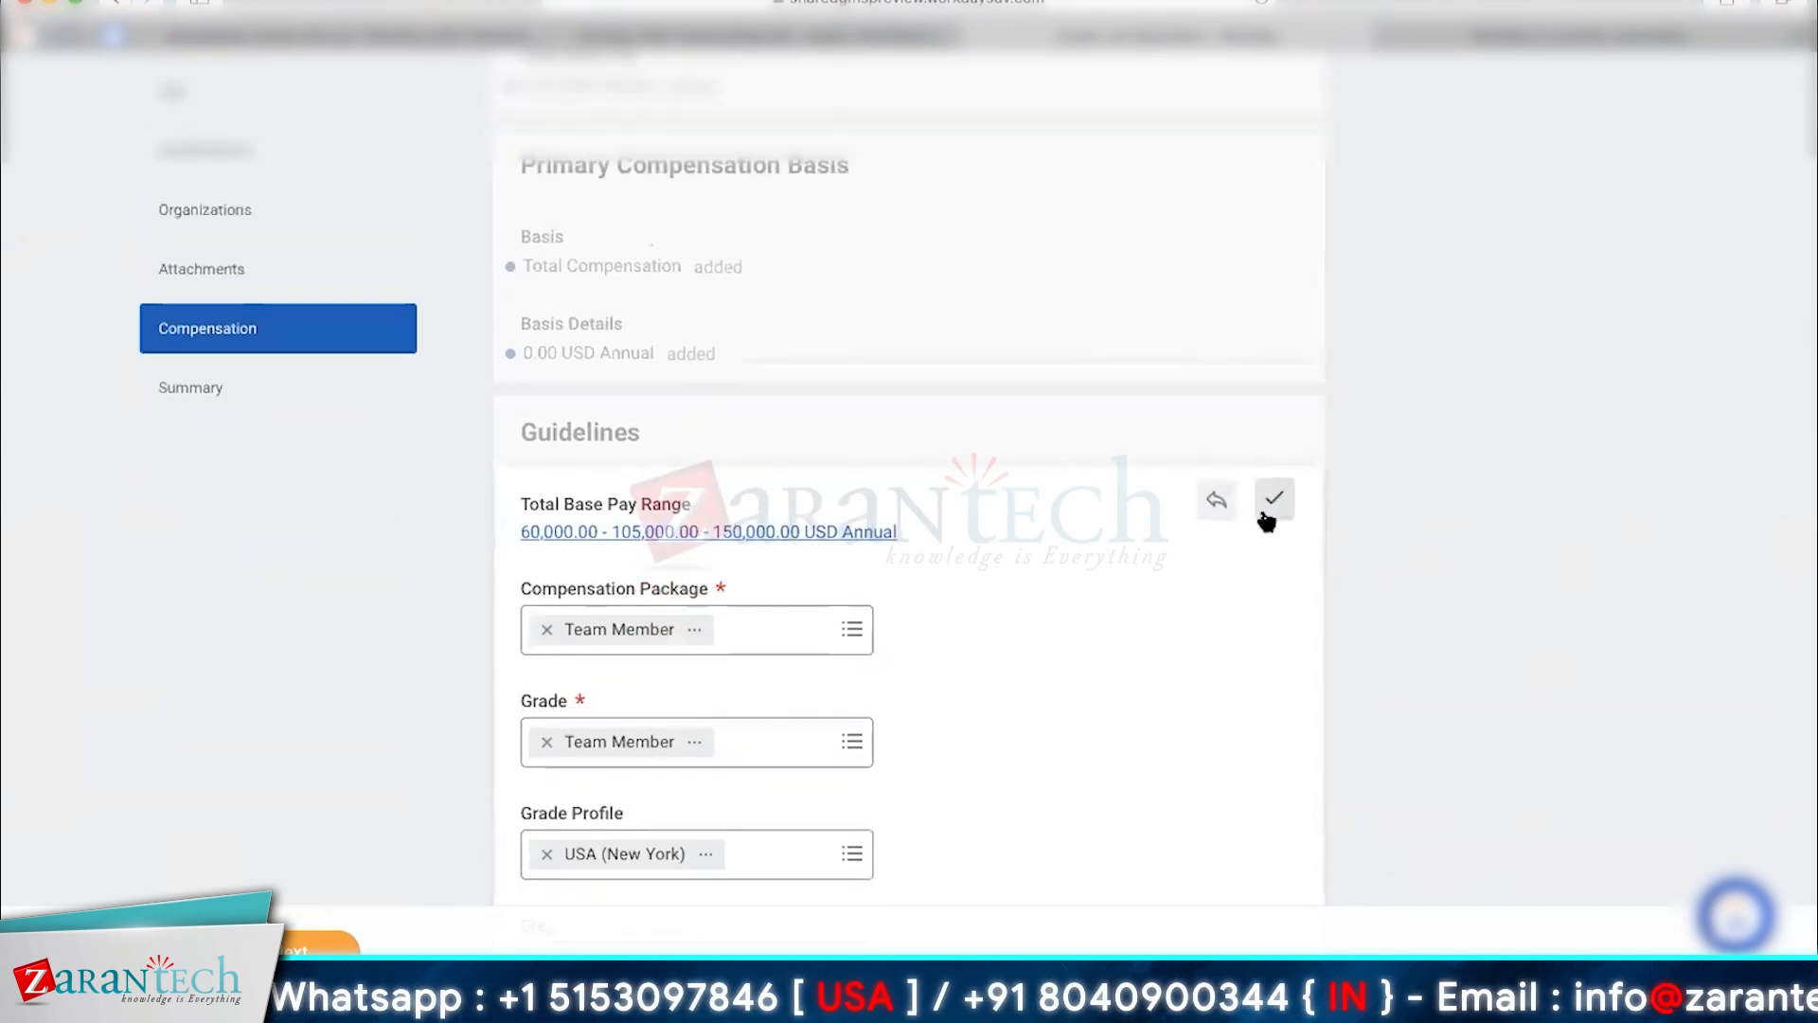
pyautogui.click(1272, 522)
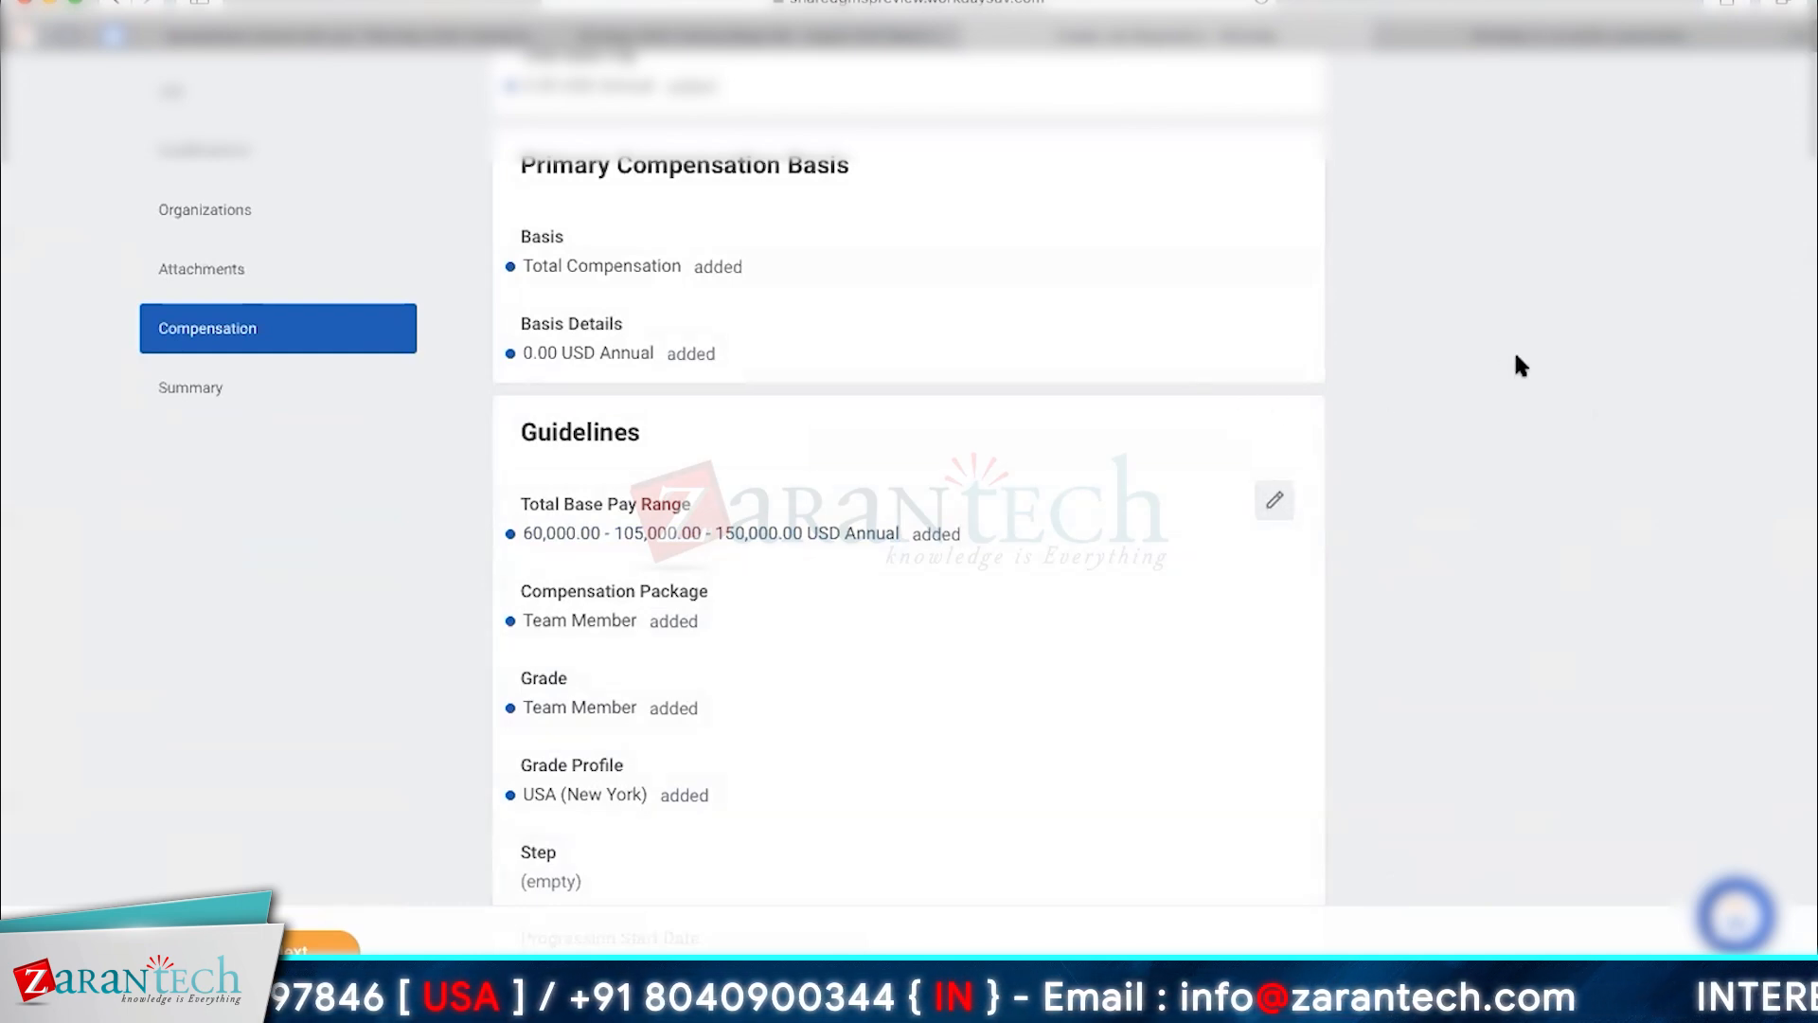
pyautogui.scroll(3, 1515, 356)
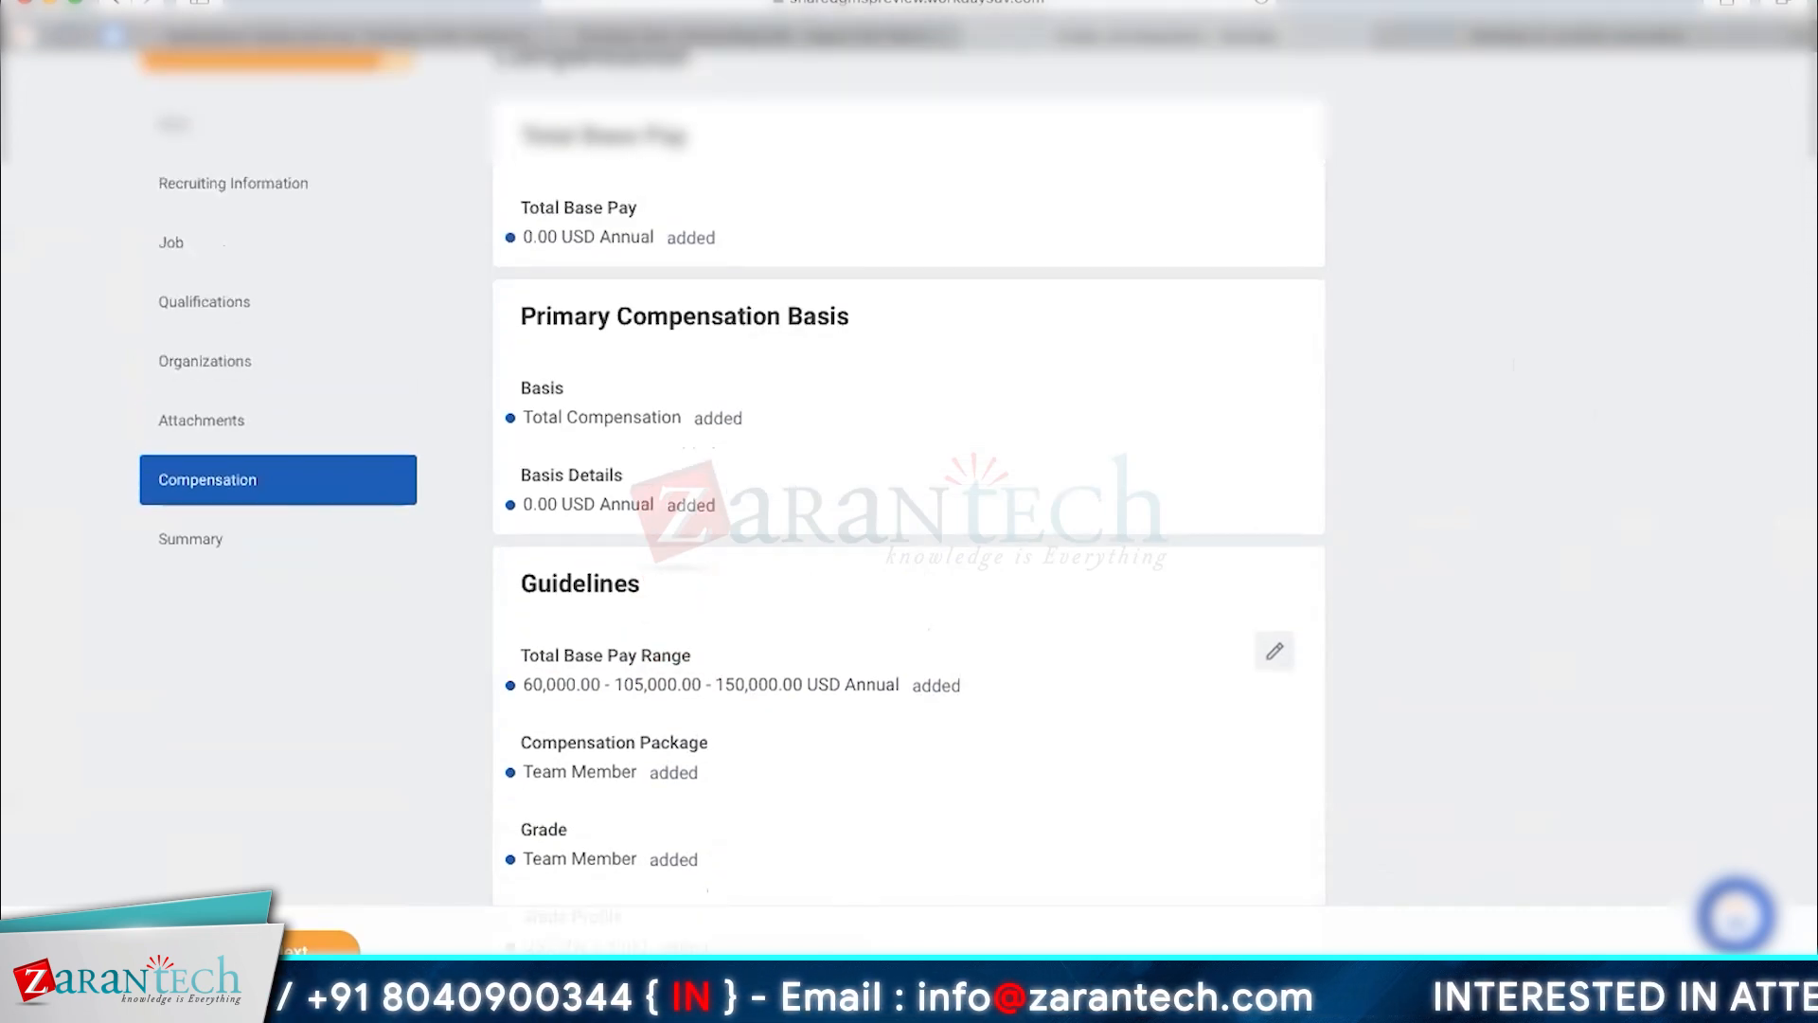
pyautogui.scroll(3, 909, 473)
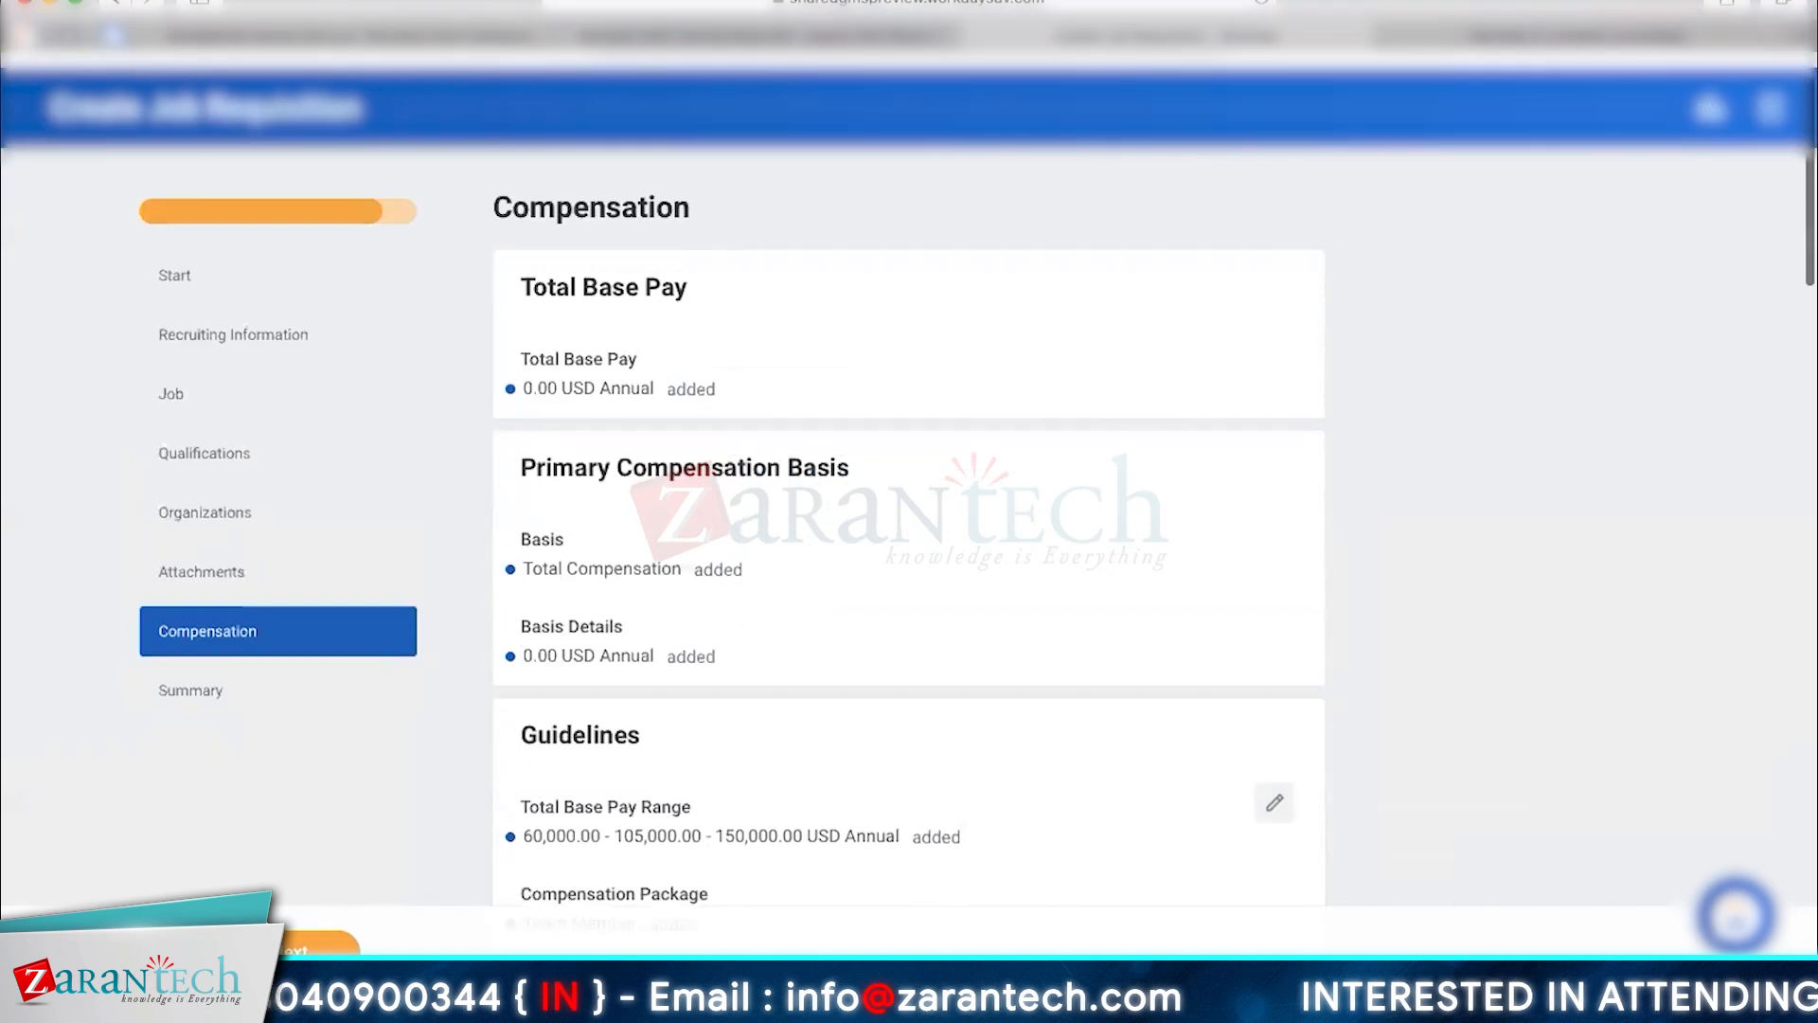
pyautogui.scroll(-6, 1367, 426)
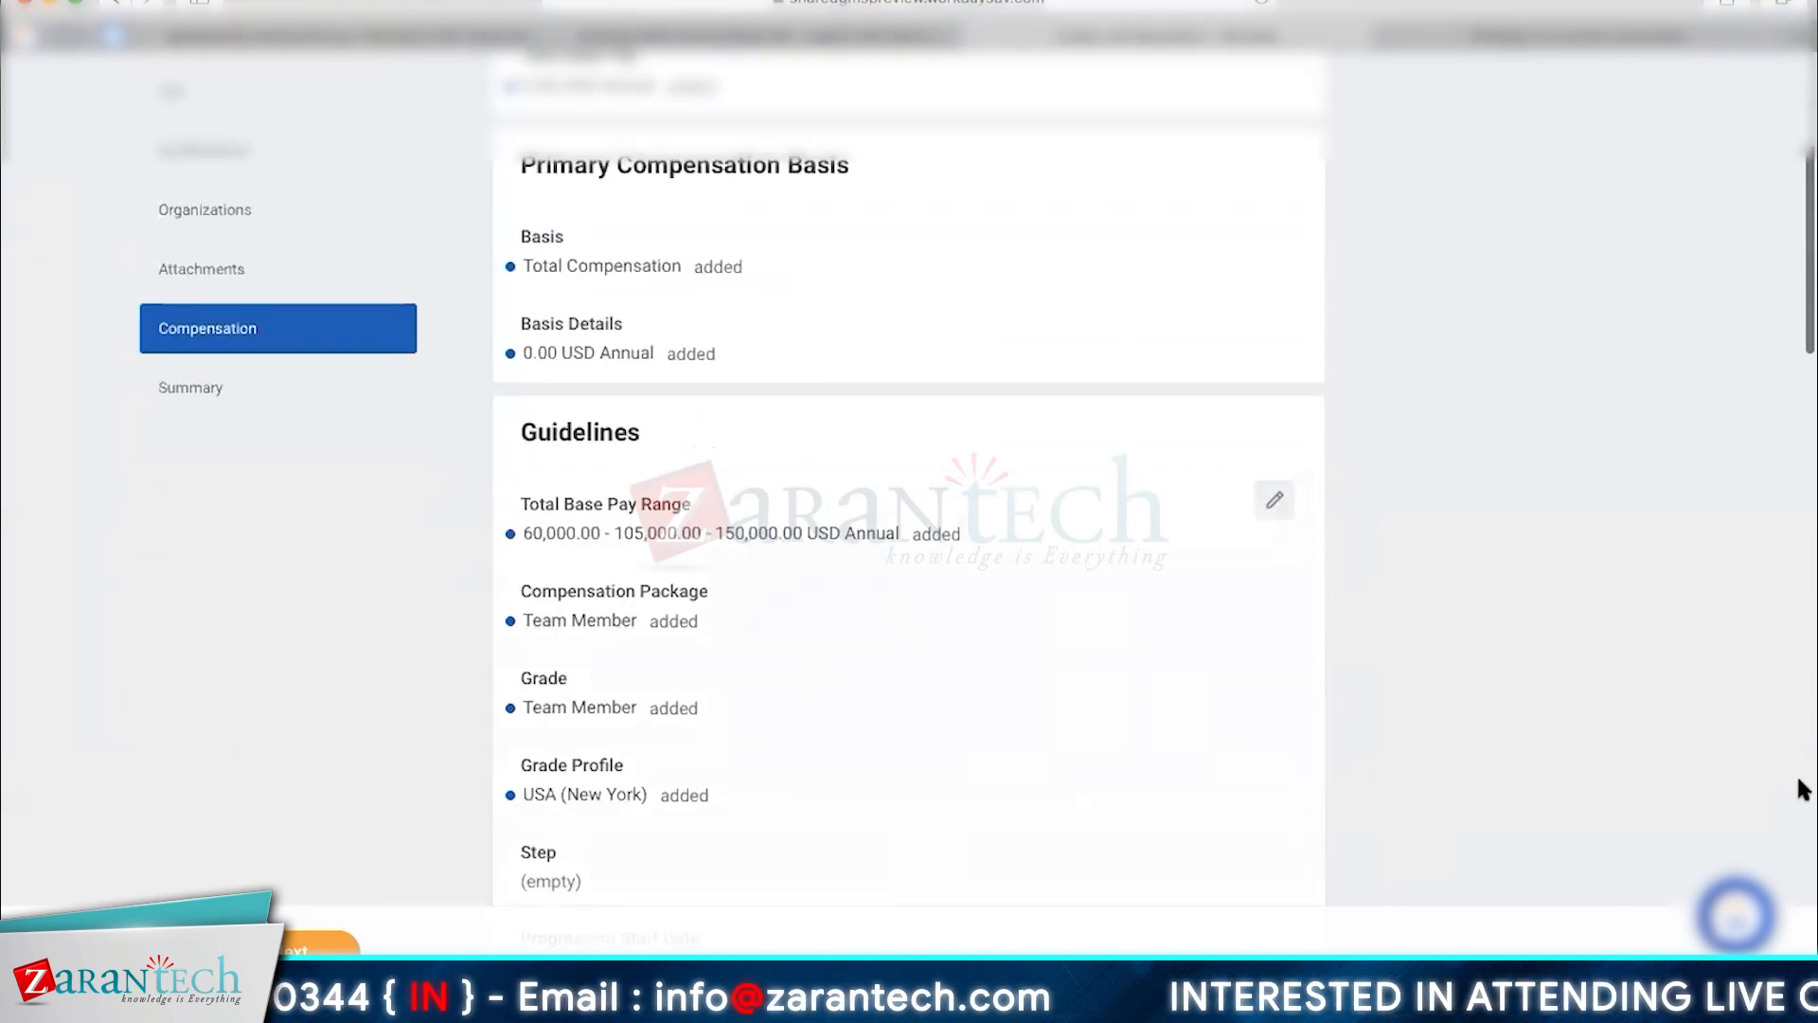
# Set the Salary plan amount to 123000 and save the Salary section.
pyautogui.scroll(-14, 1584, 653)
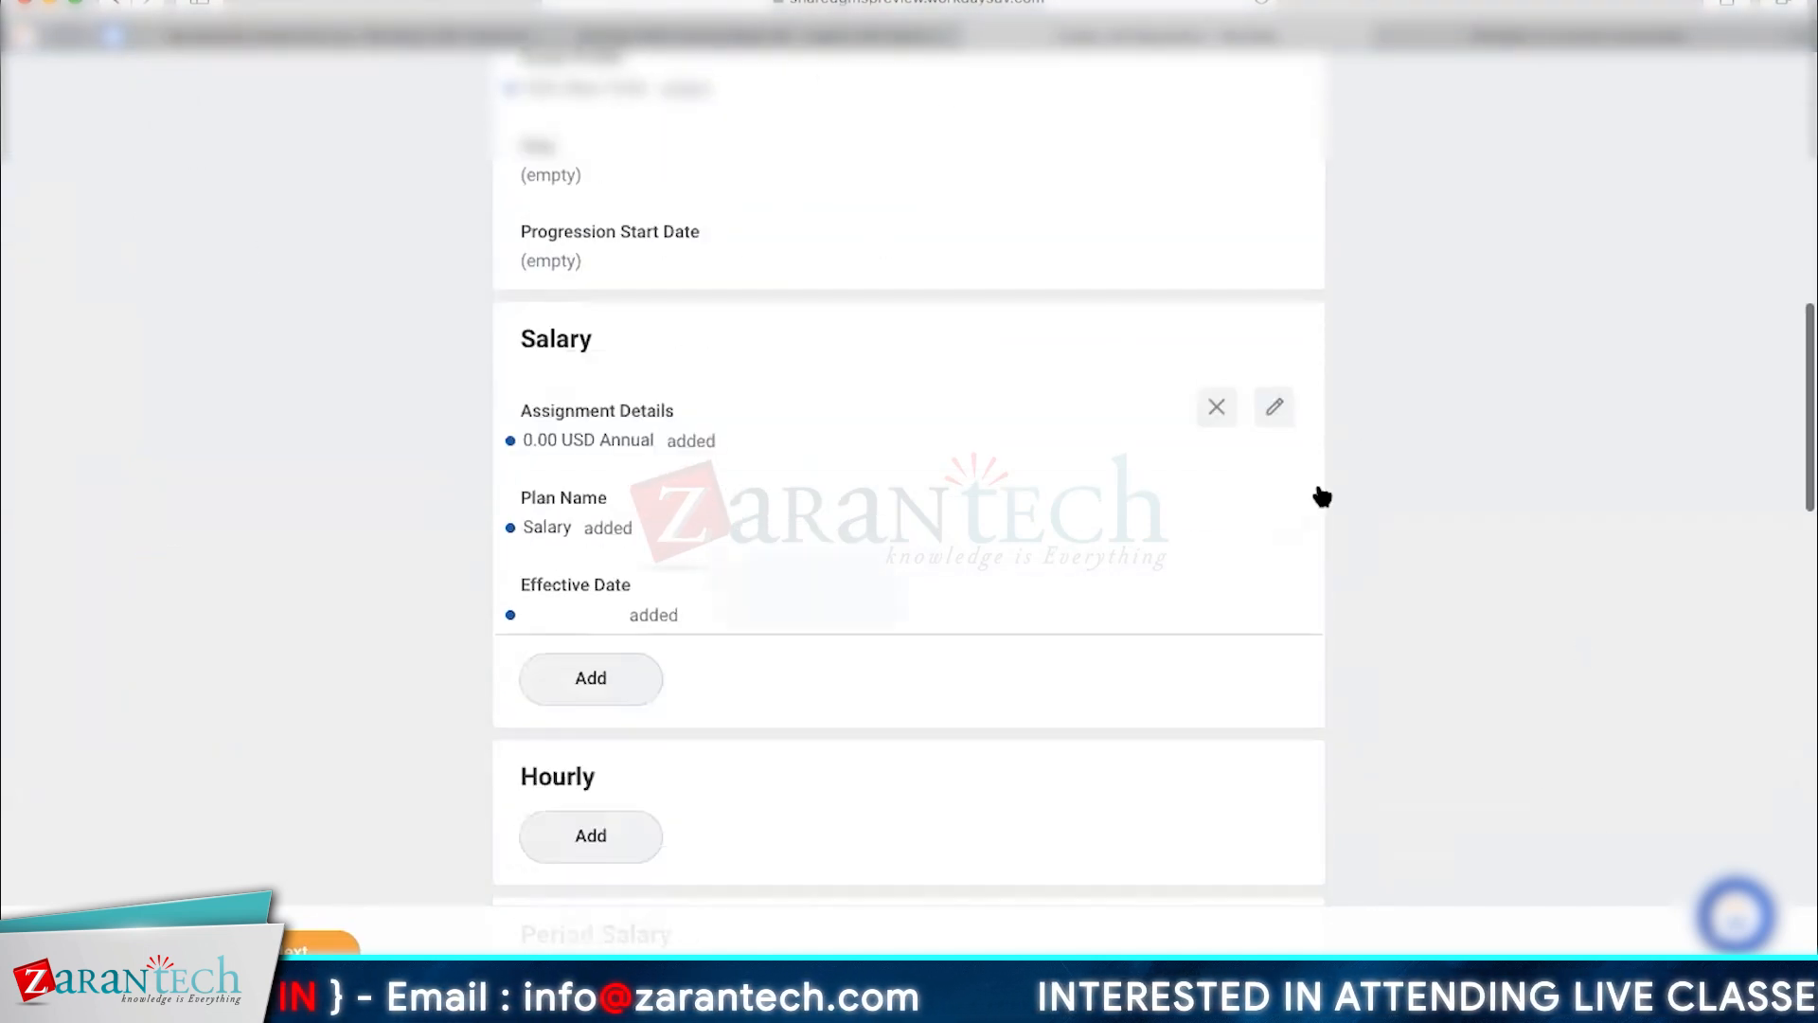
pyautogui.click(1276, 415)
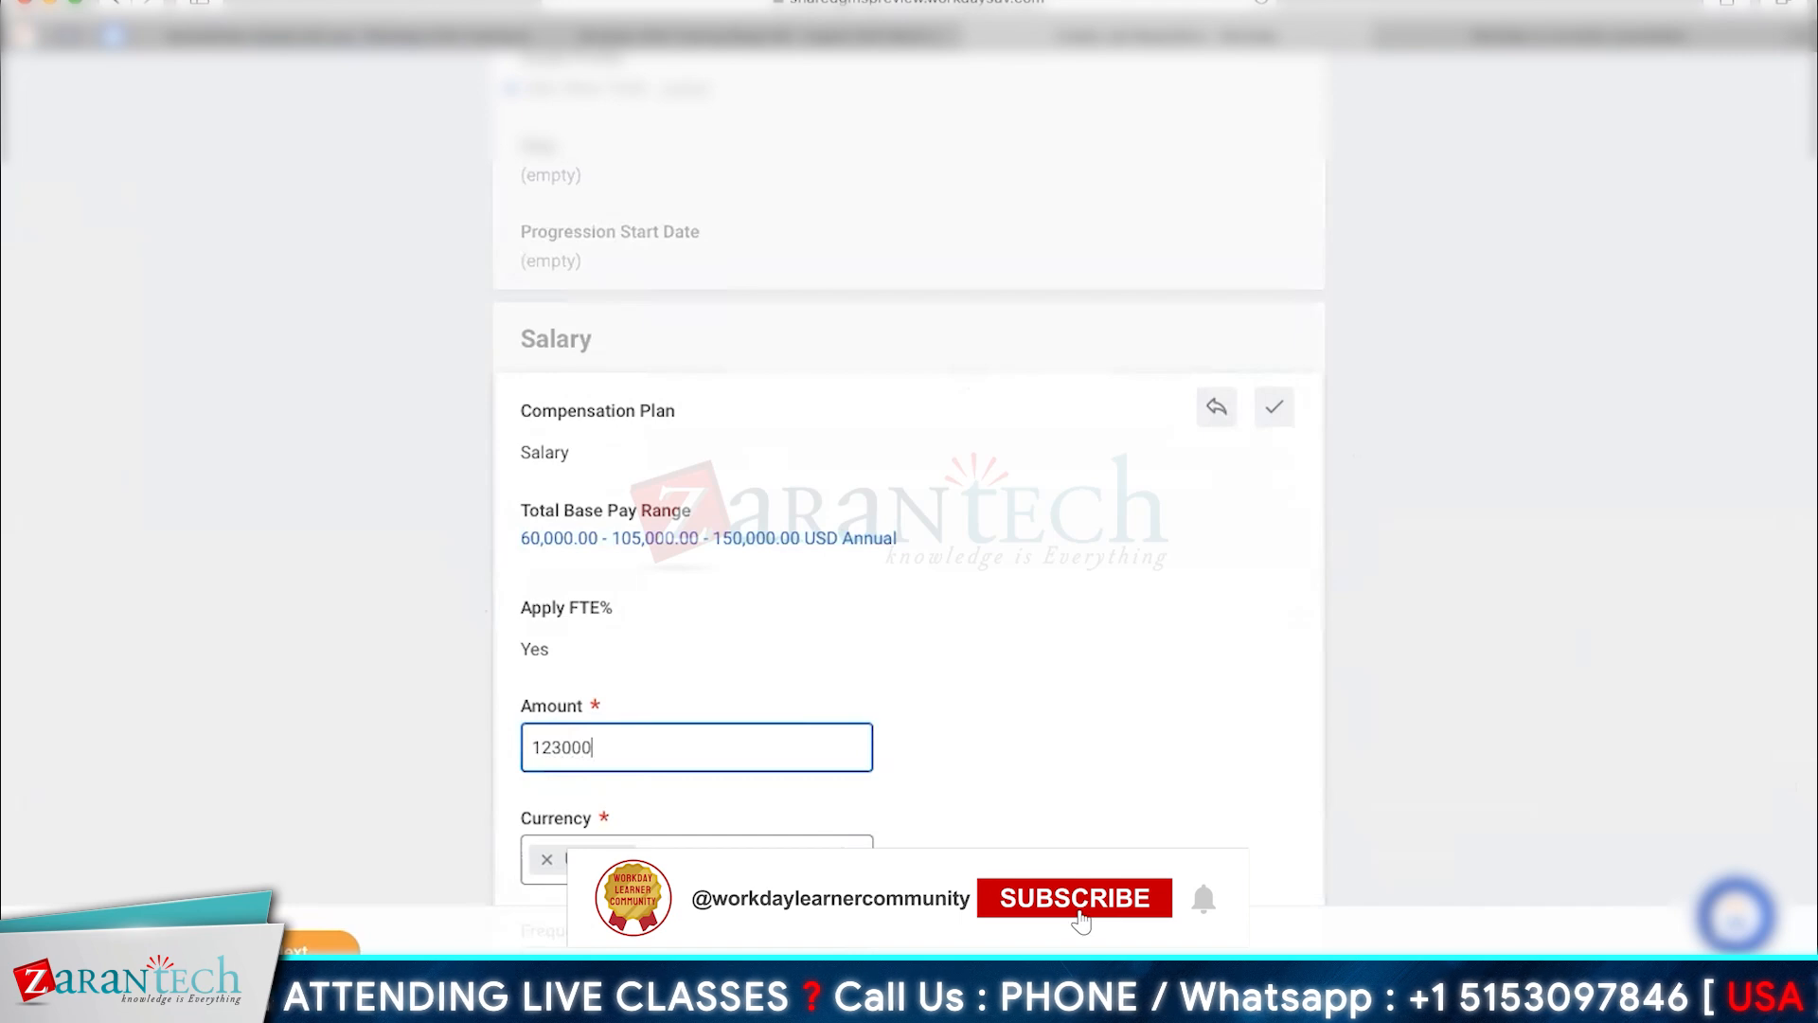
pyautogui.click(1279, 410)
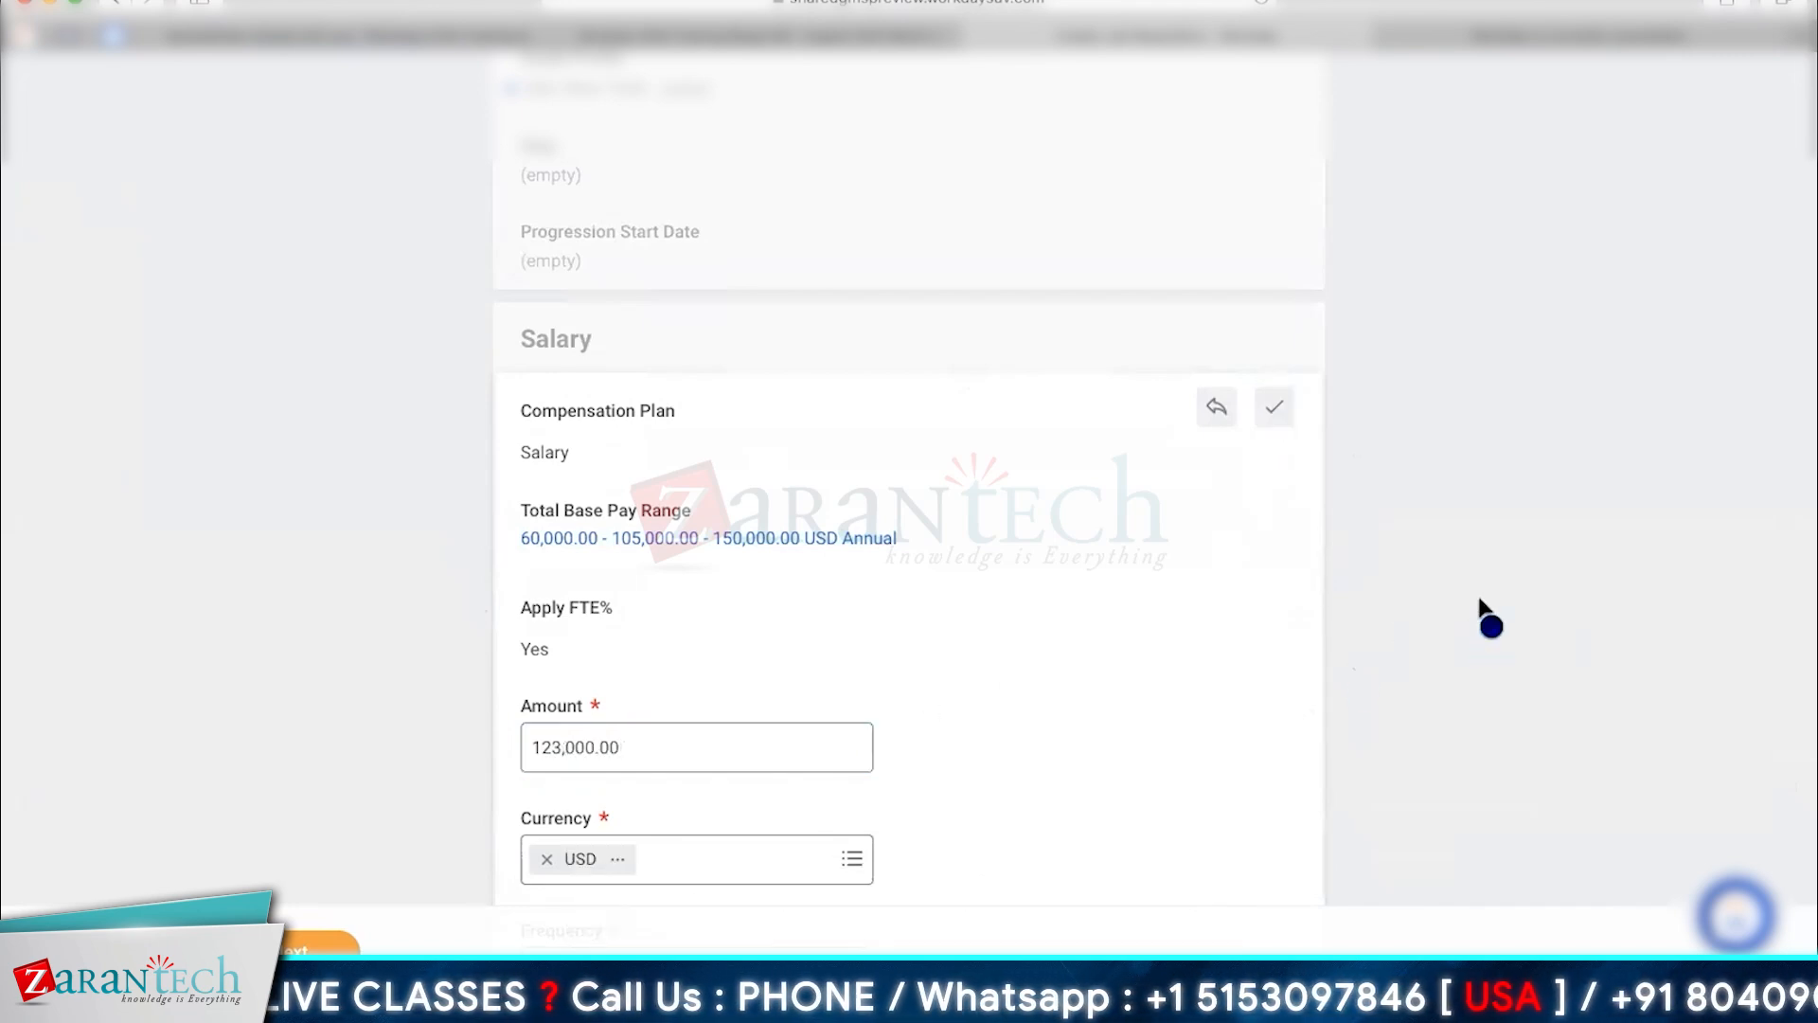
pyautogui.click(1273, 611)
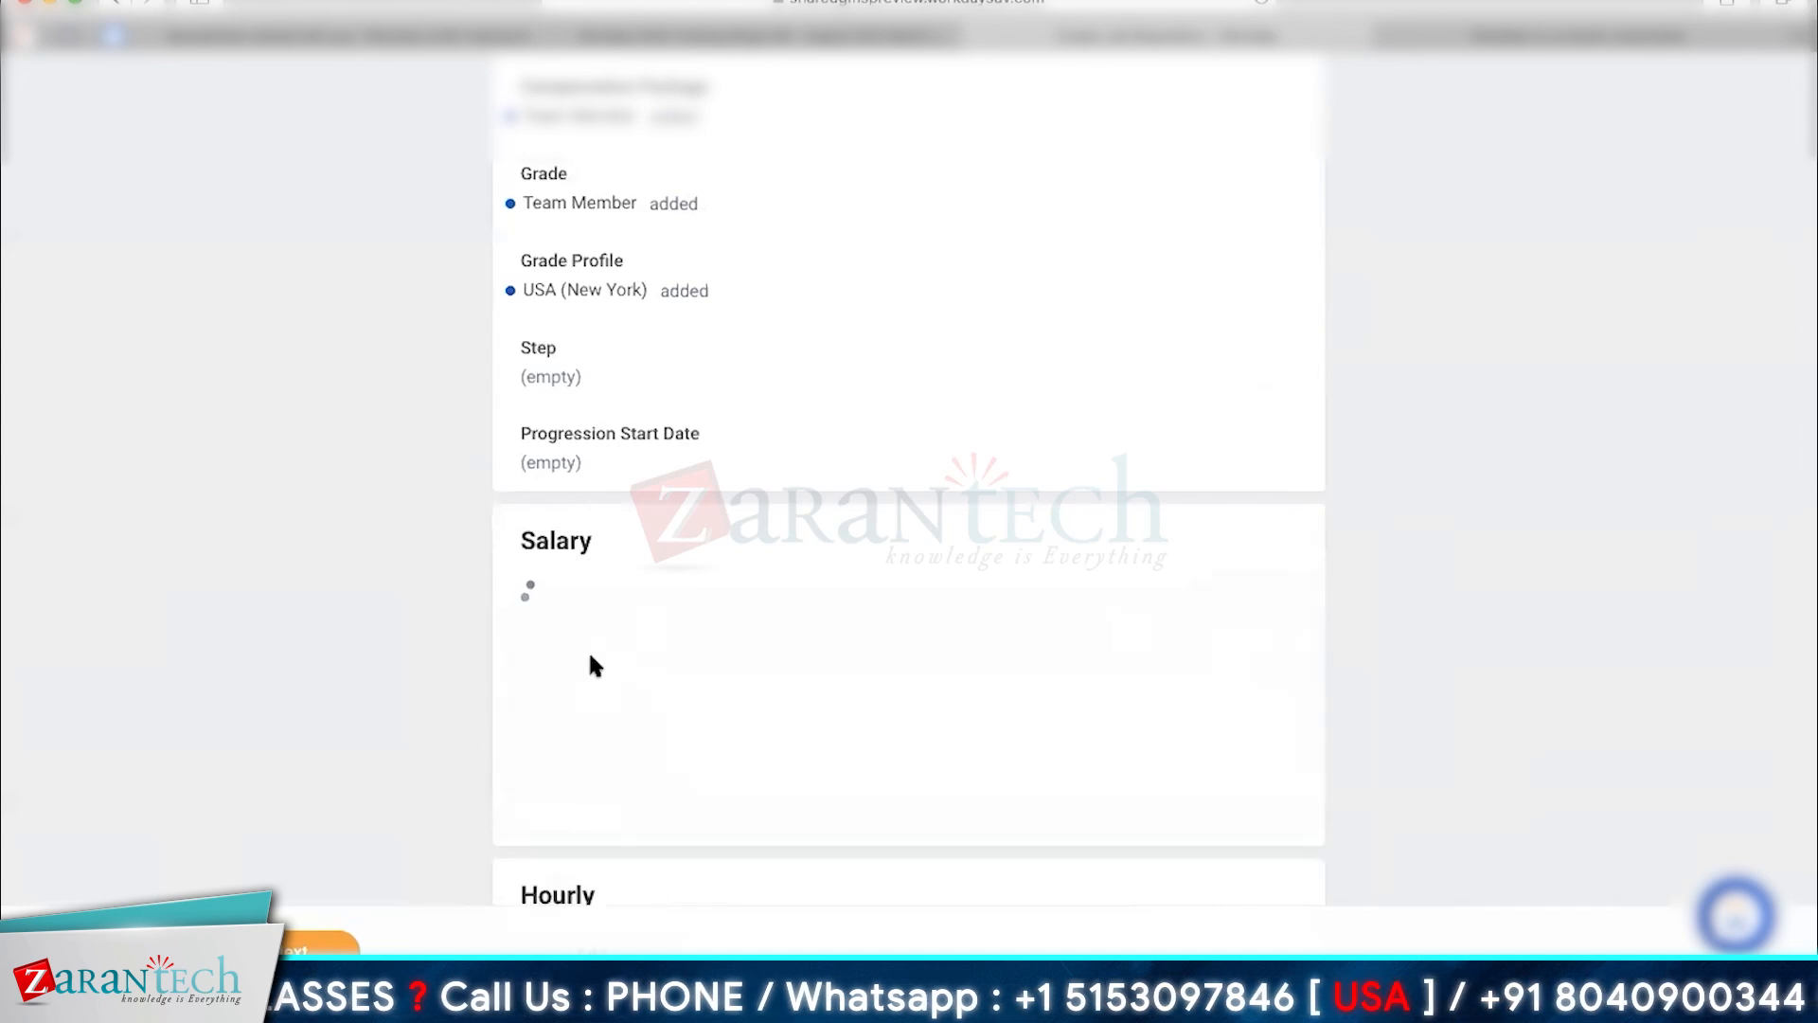
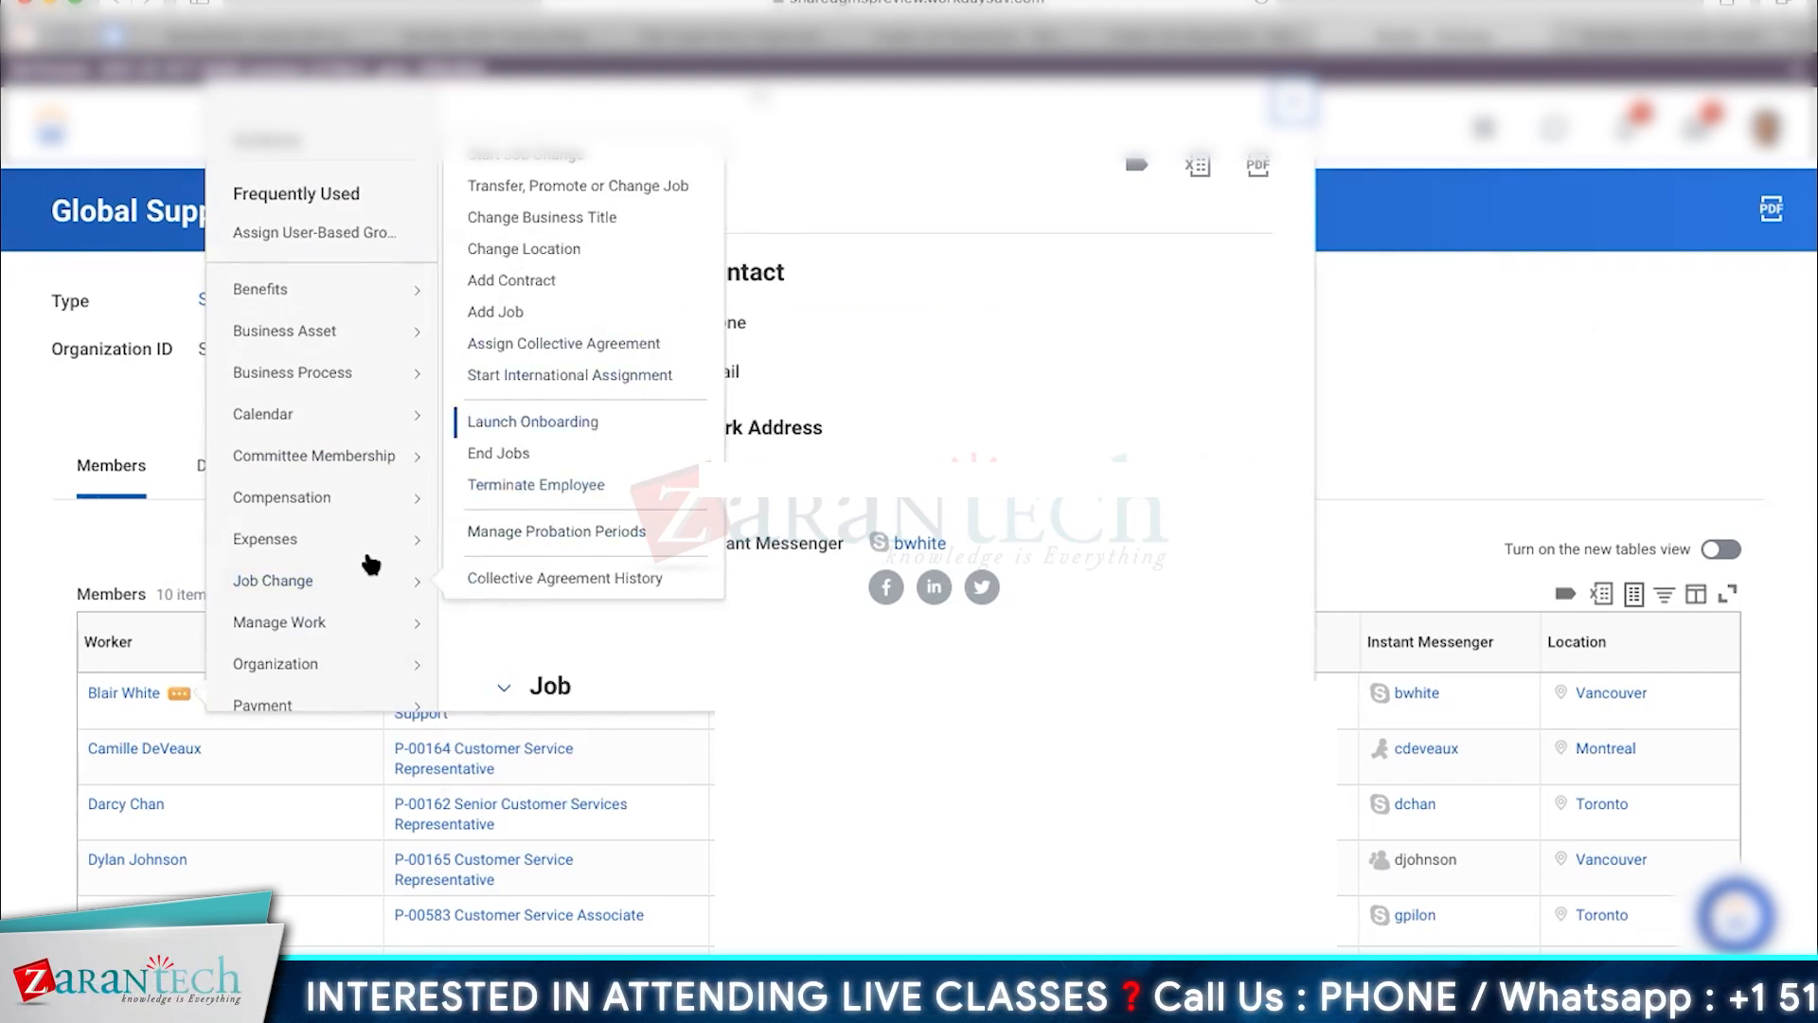
# Start a Transfer, Promote or Change Job action for the first worker in the Global Support members list and close the related-information pop-up.
pyautogui.moveTo(368, 557)
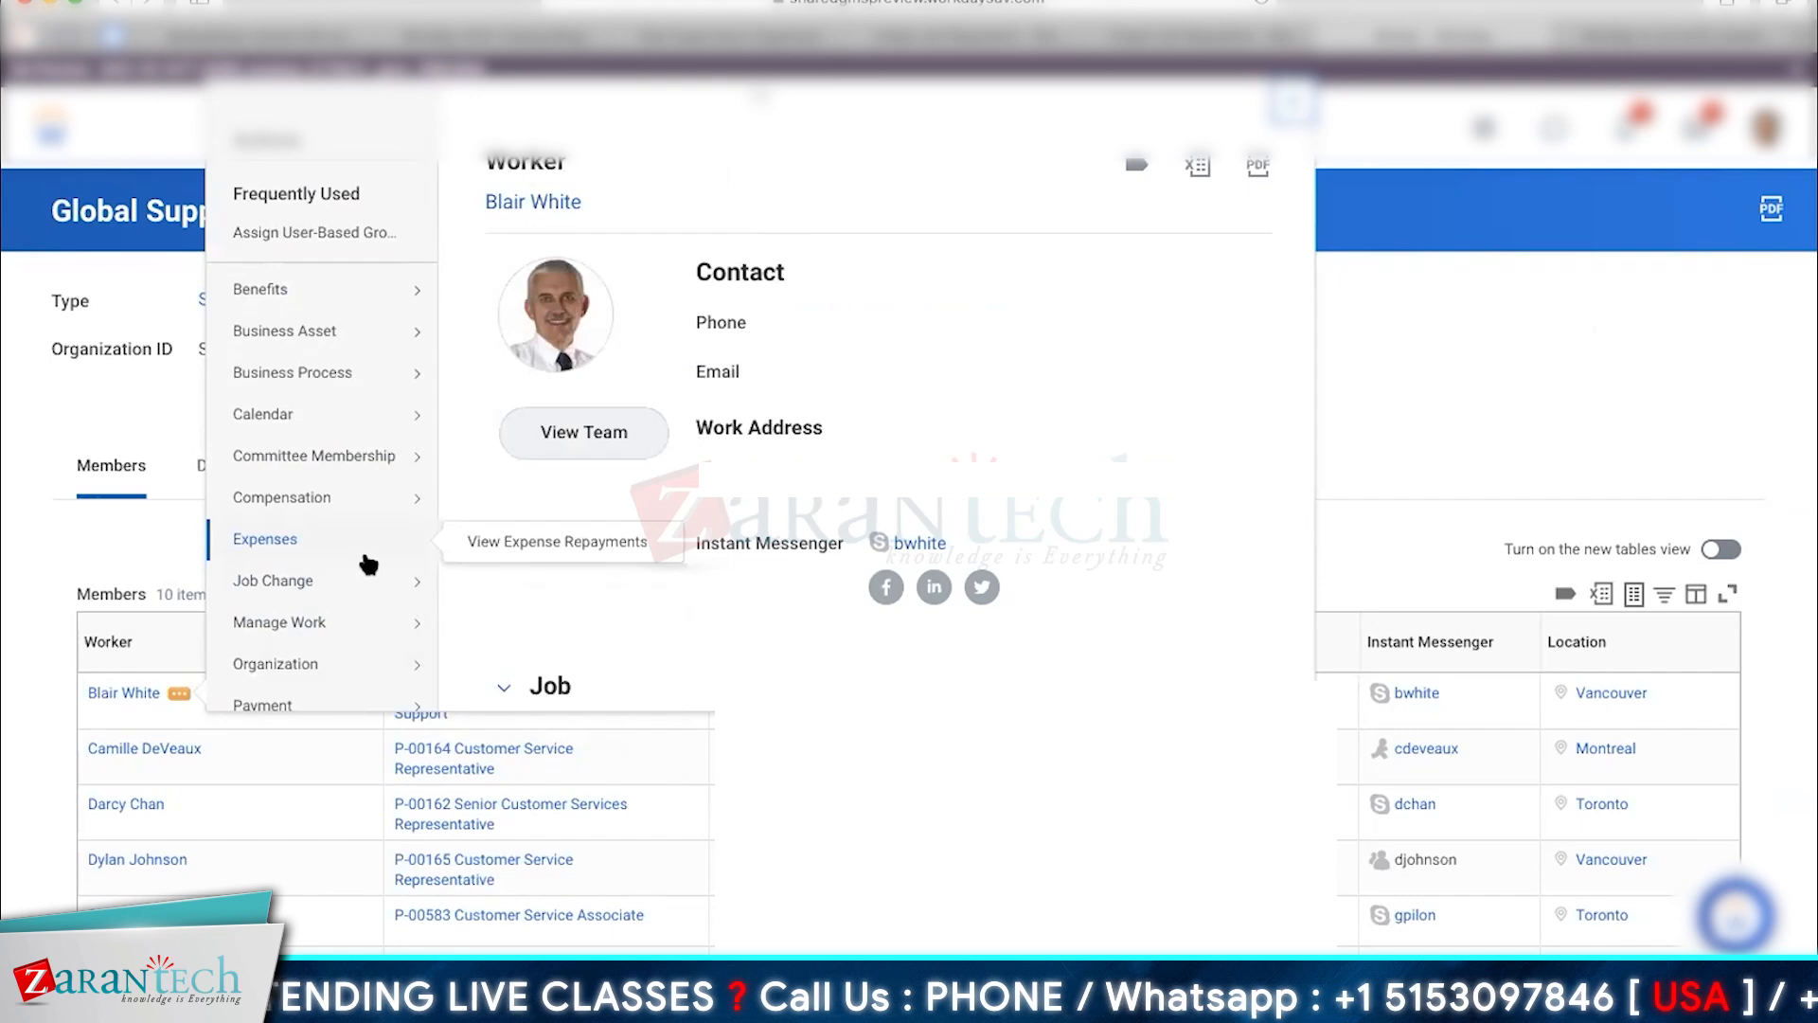
pyautogui.moveTo(290, 576)
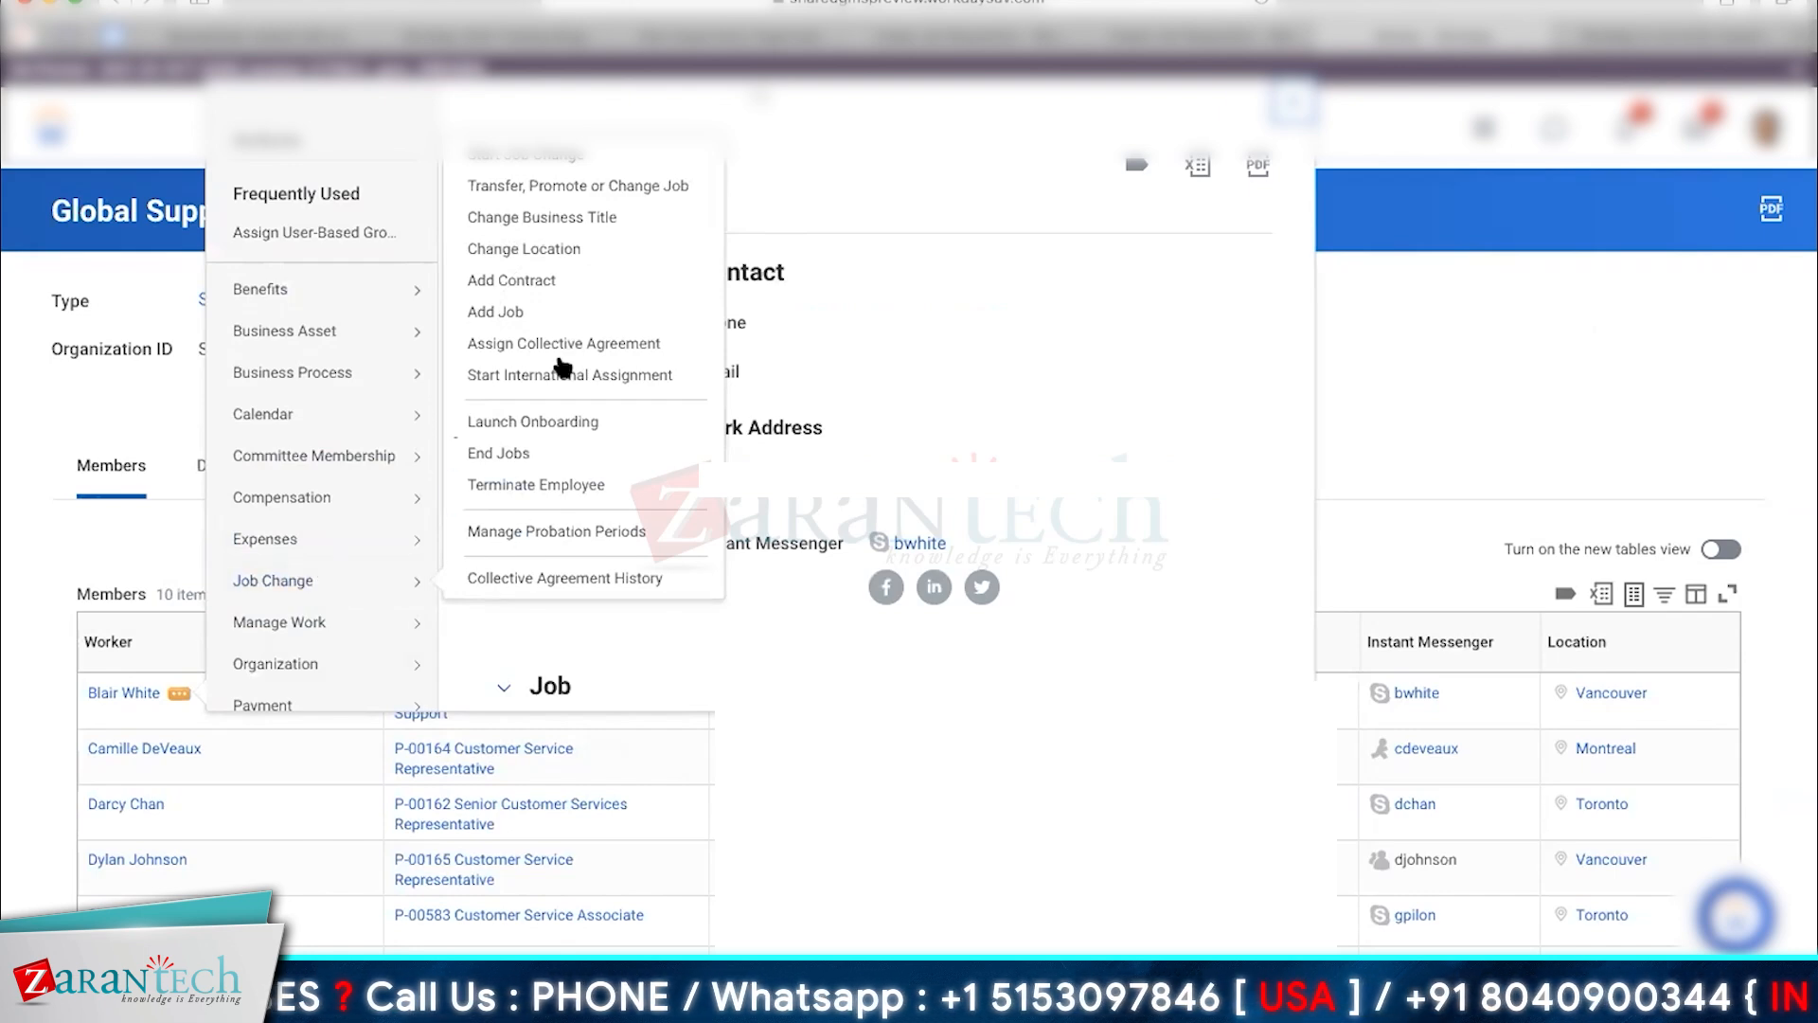
pyautogui.click(588, 188)
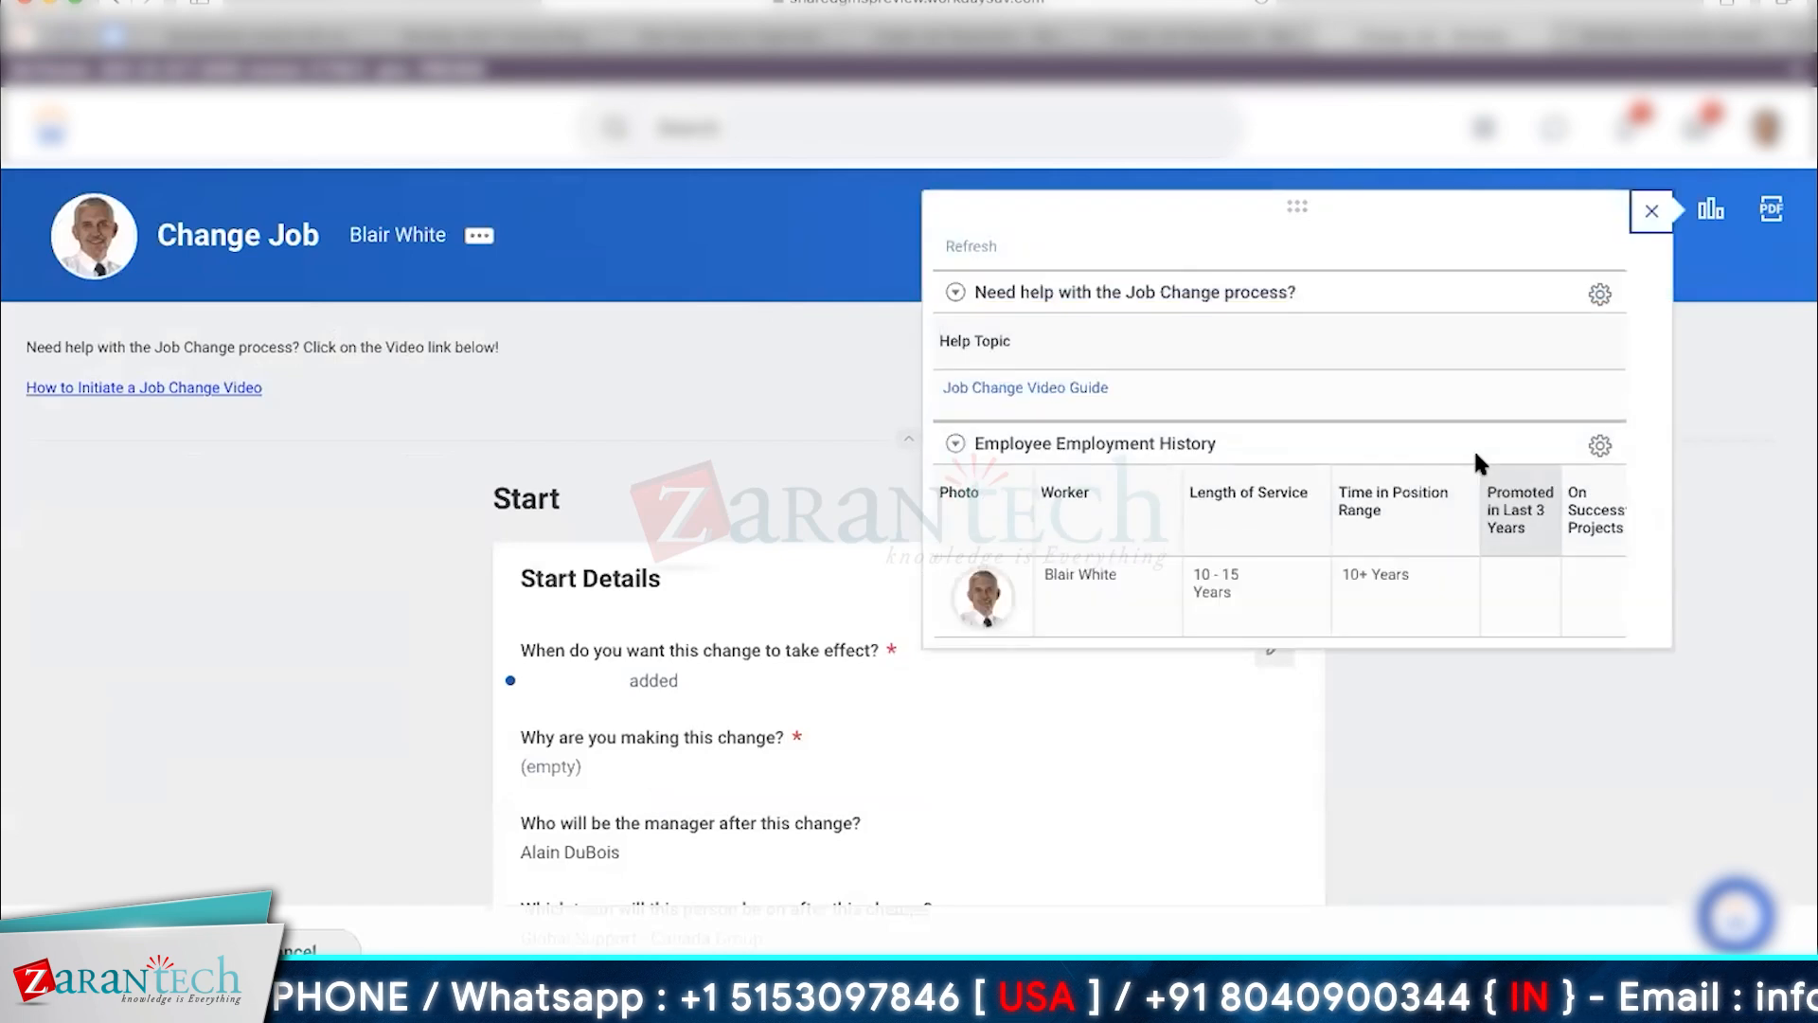
pyautogui.click(1651, 212)
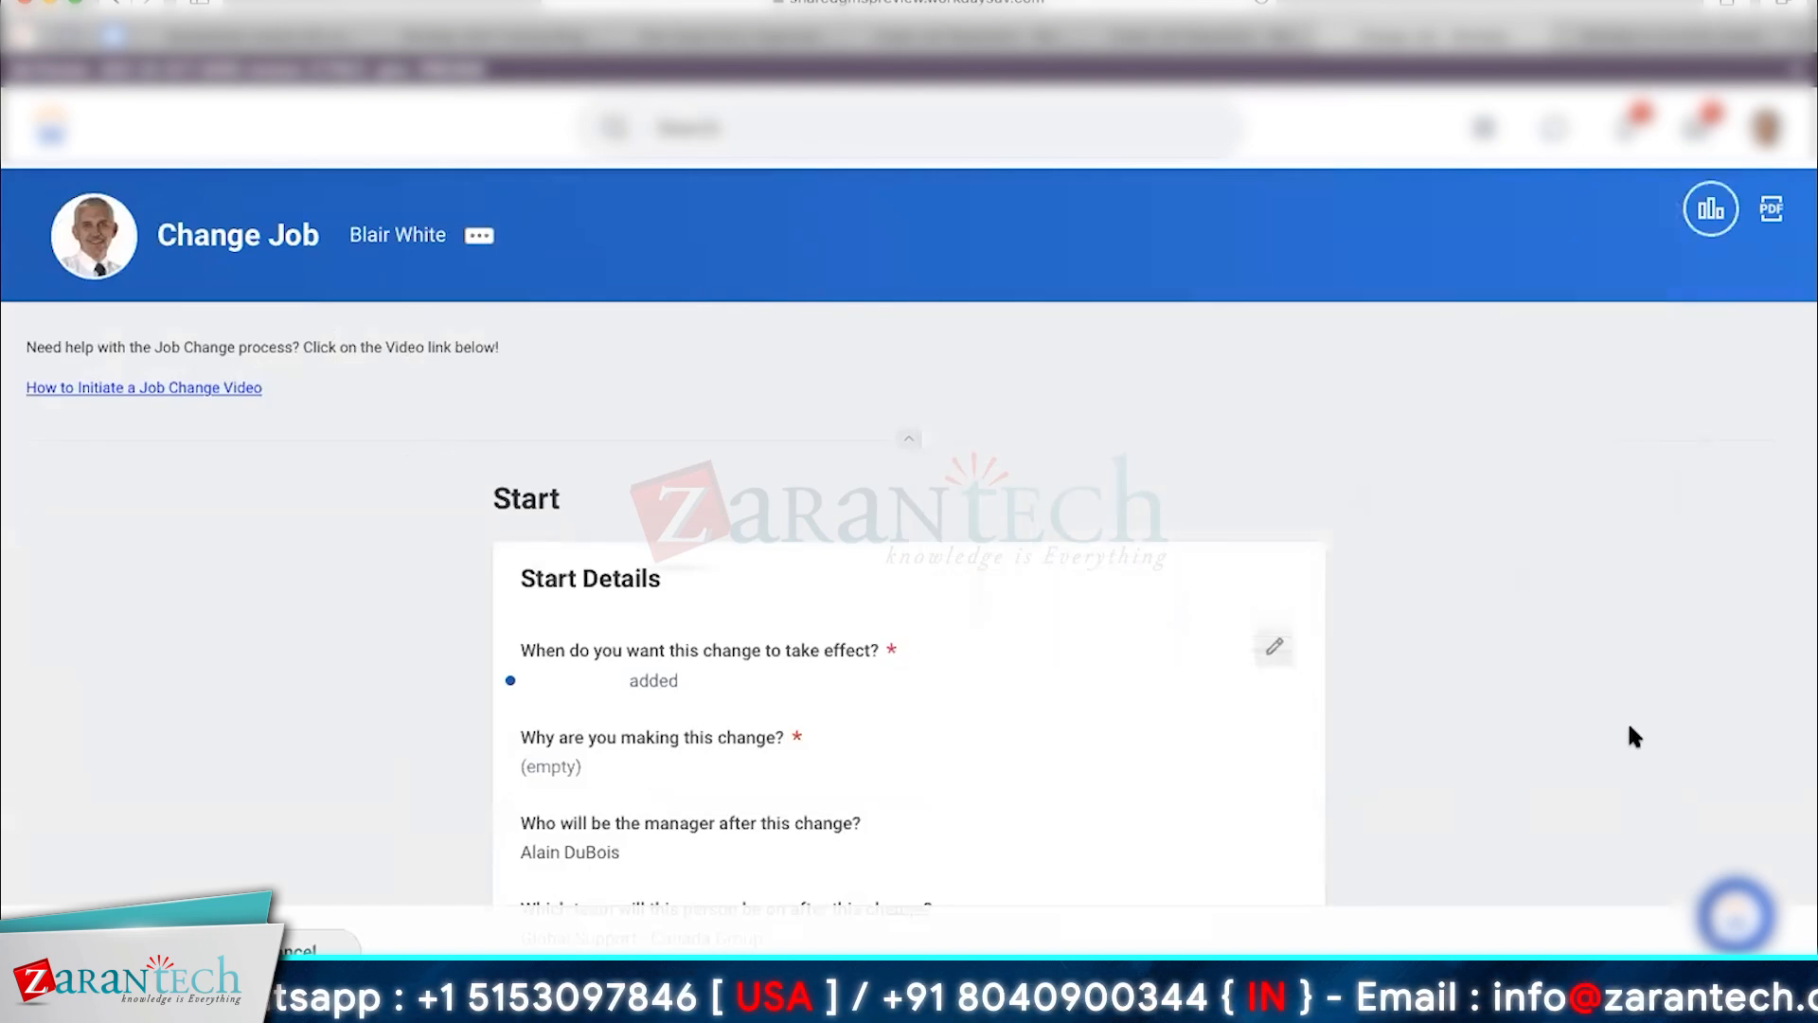
# Open the Start Details for editing and set the change reason to Move to Another Manager from the Transfer category.
pyautogui.scroll(-4, 1070, 737)
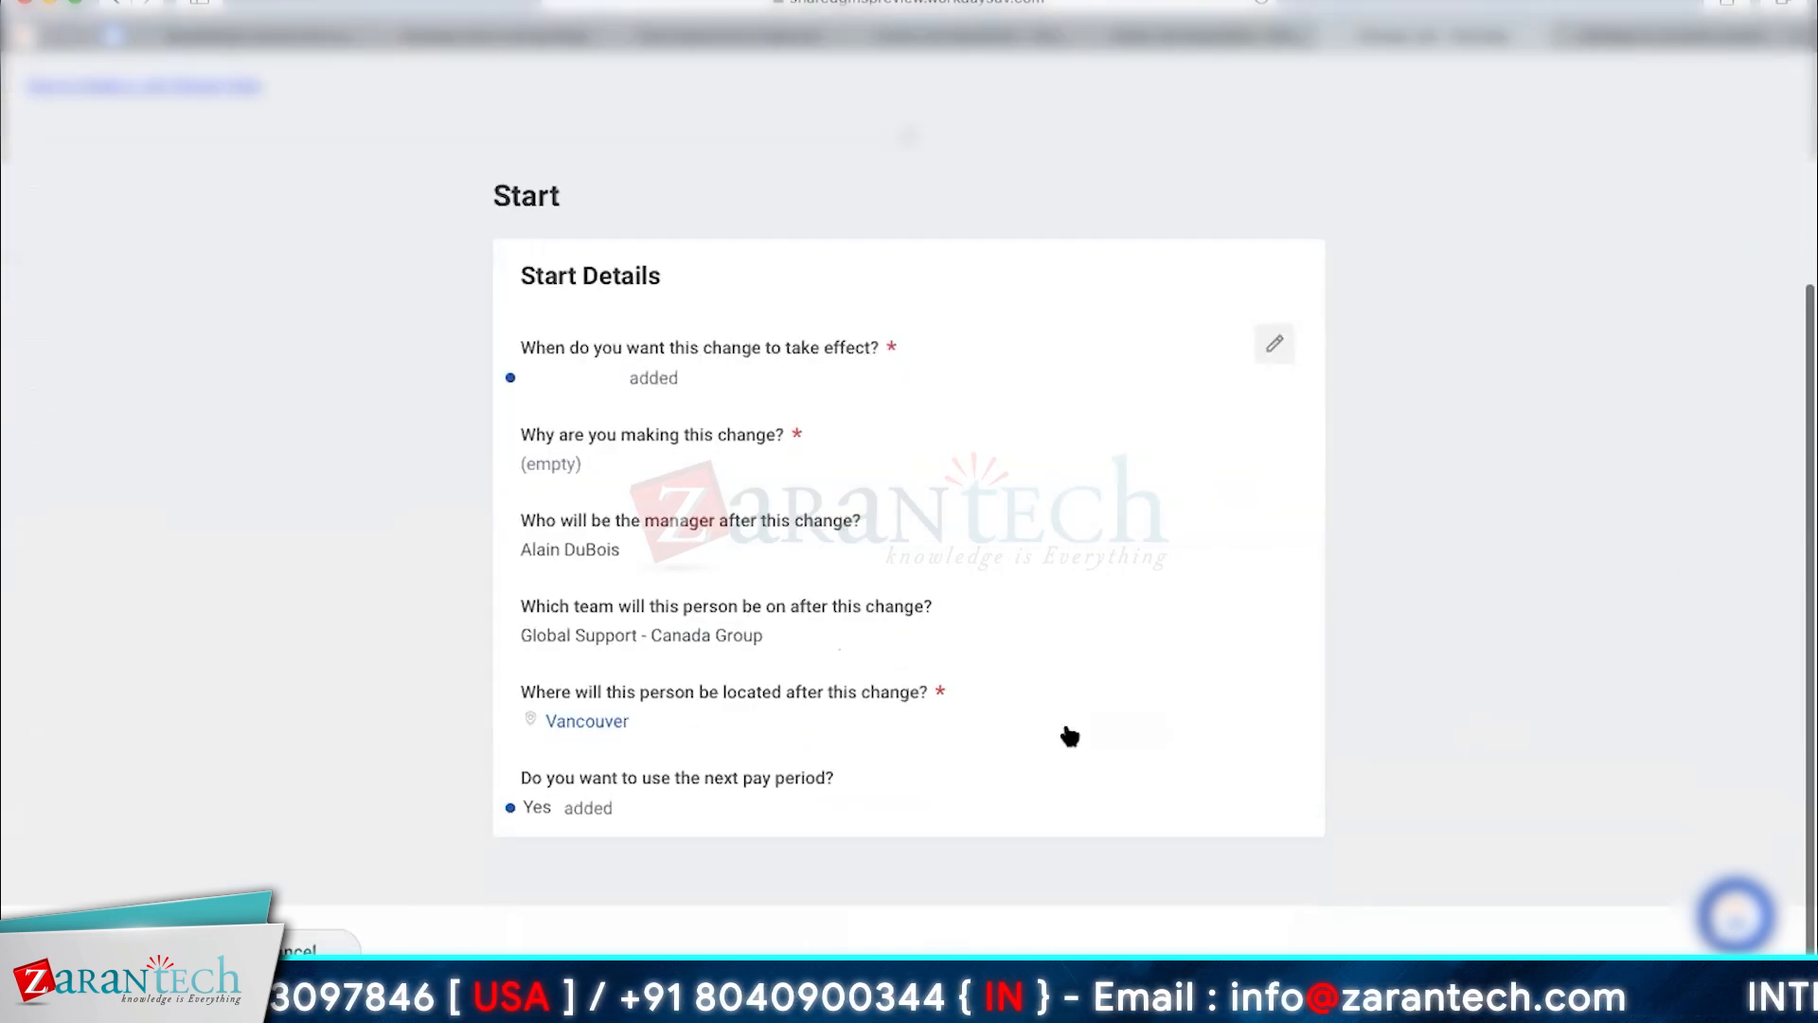
pyautogui.click(1275, 343)
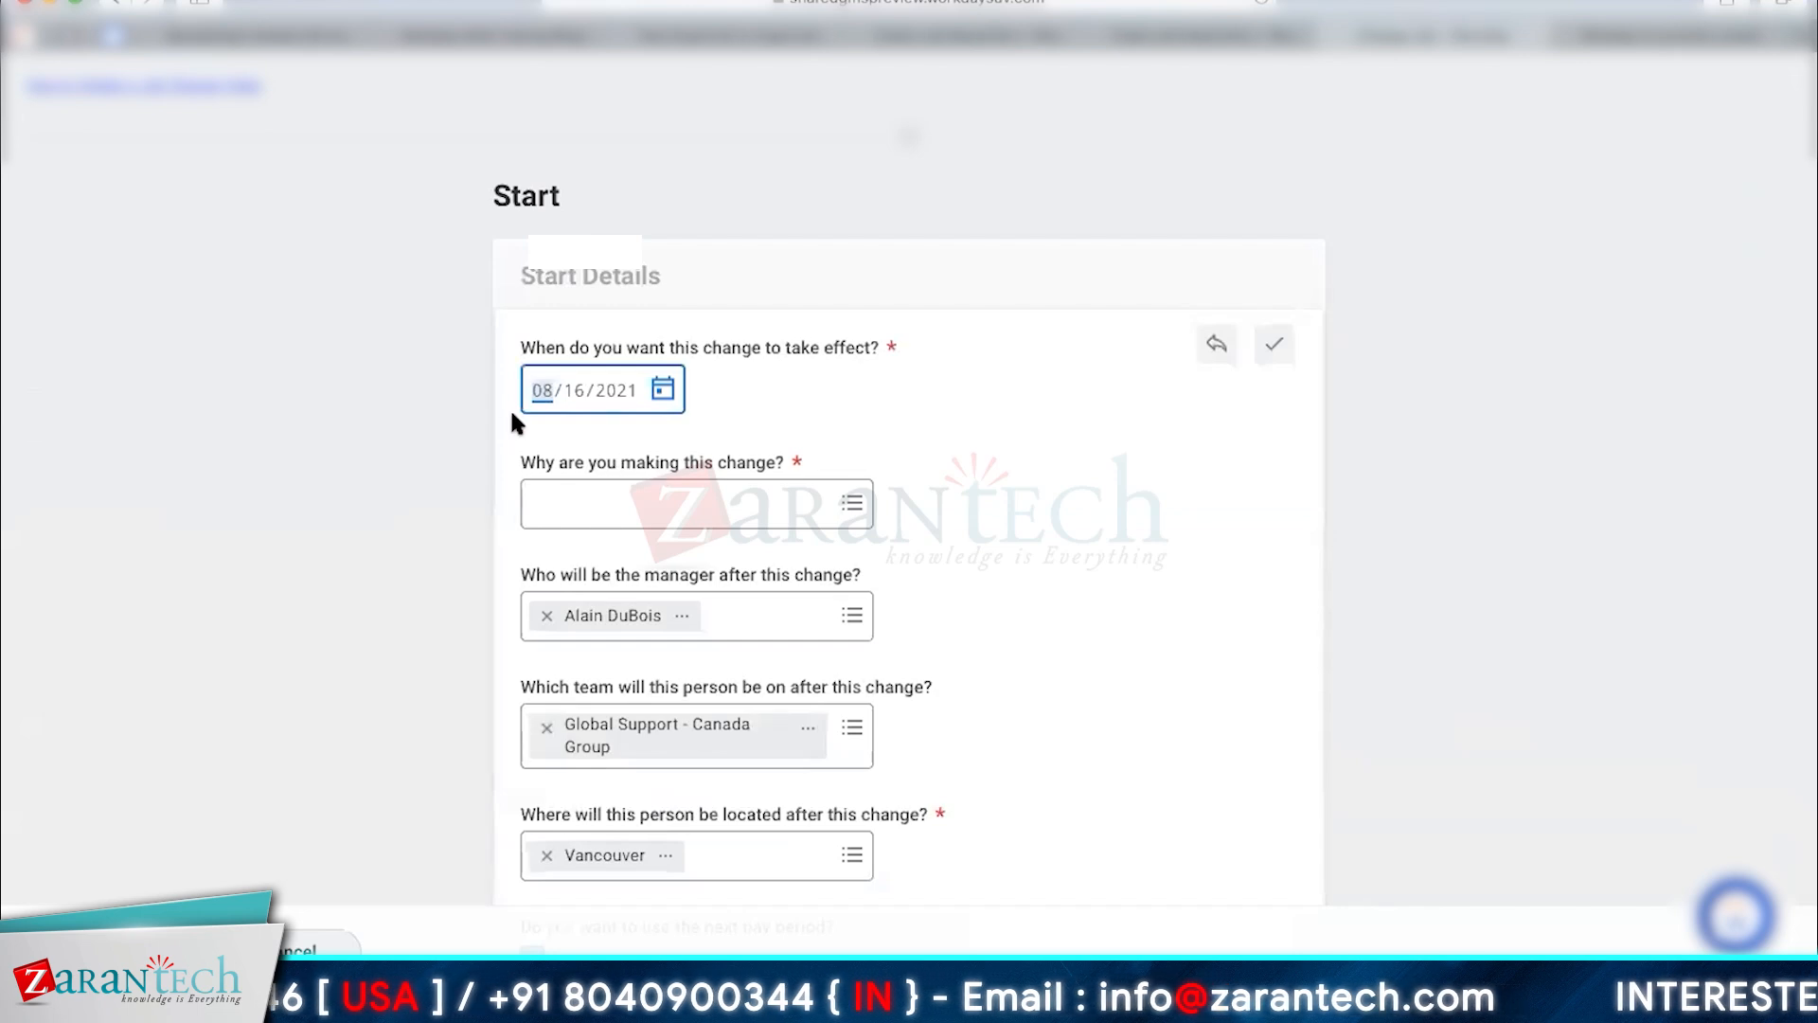
pyautogui.click(555, 390)
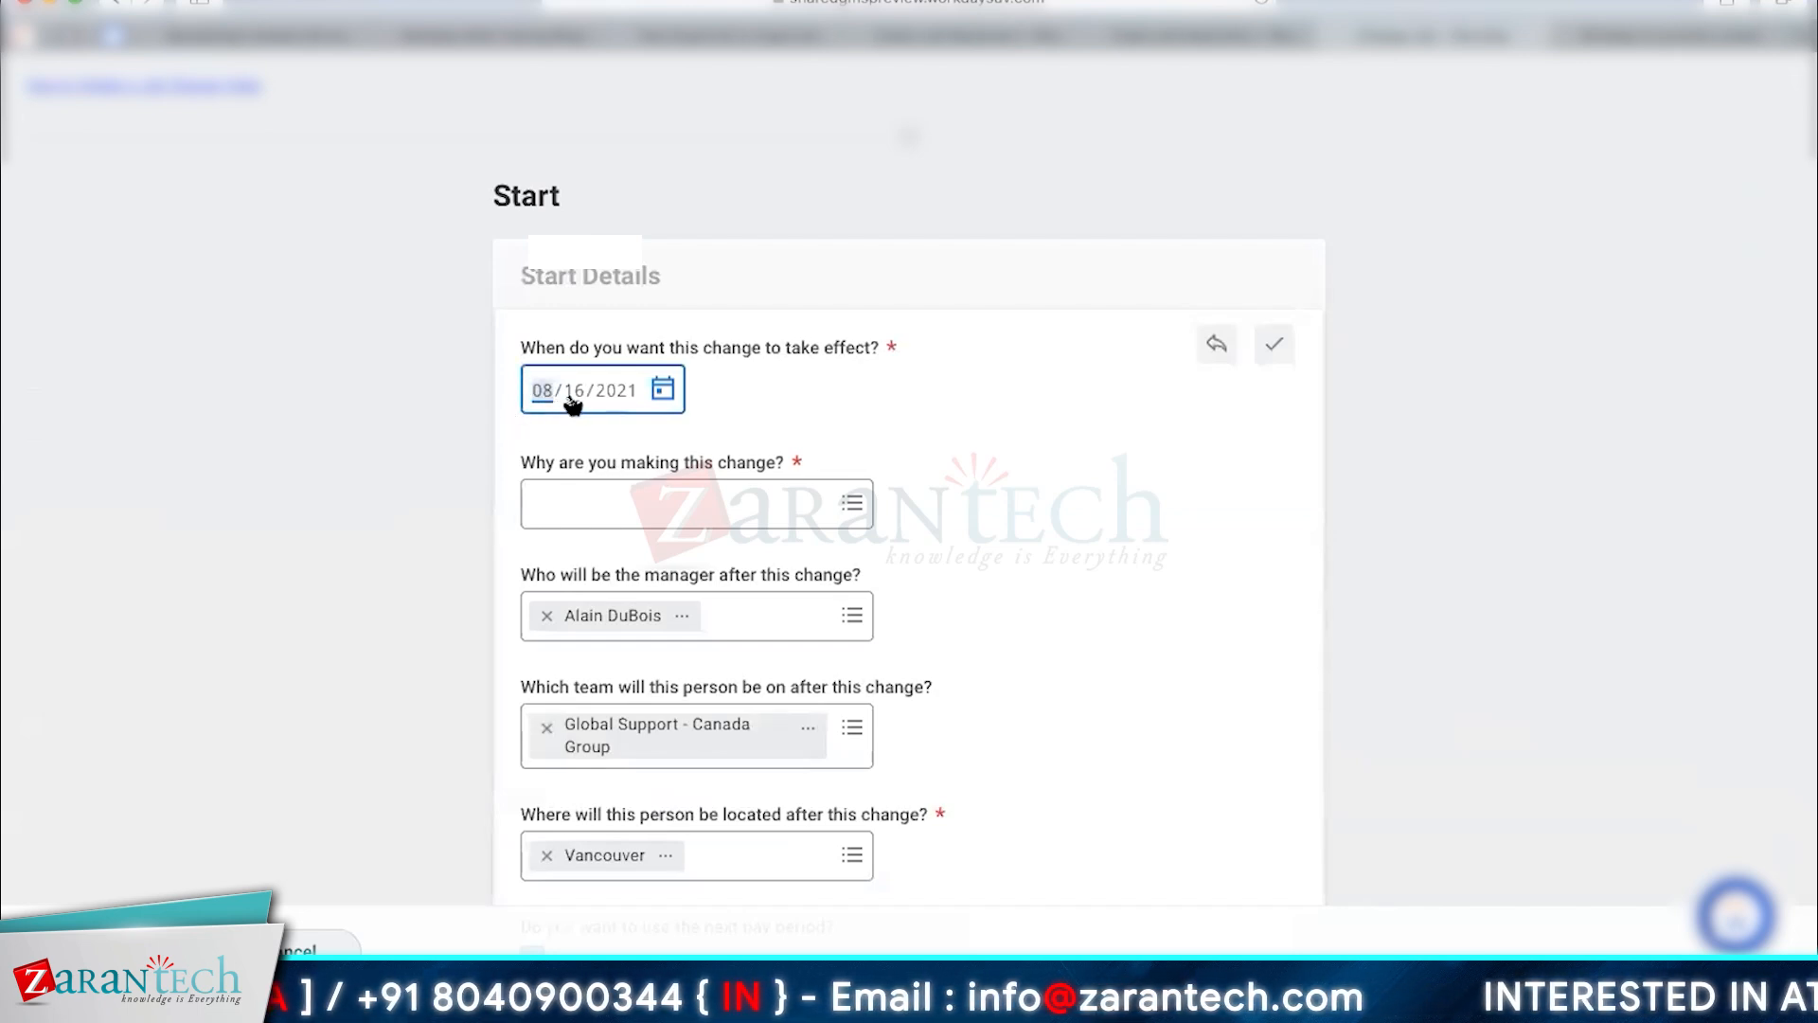
pyautogui.click(617, 516)
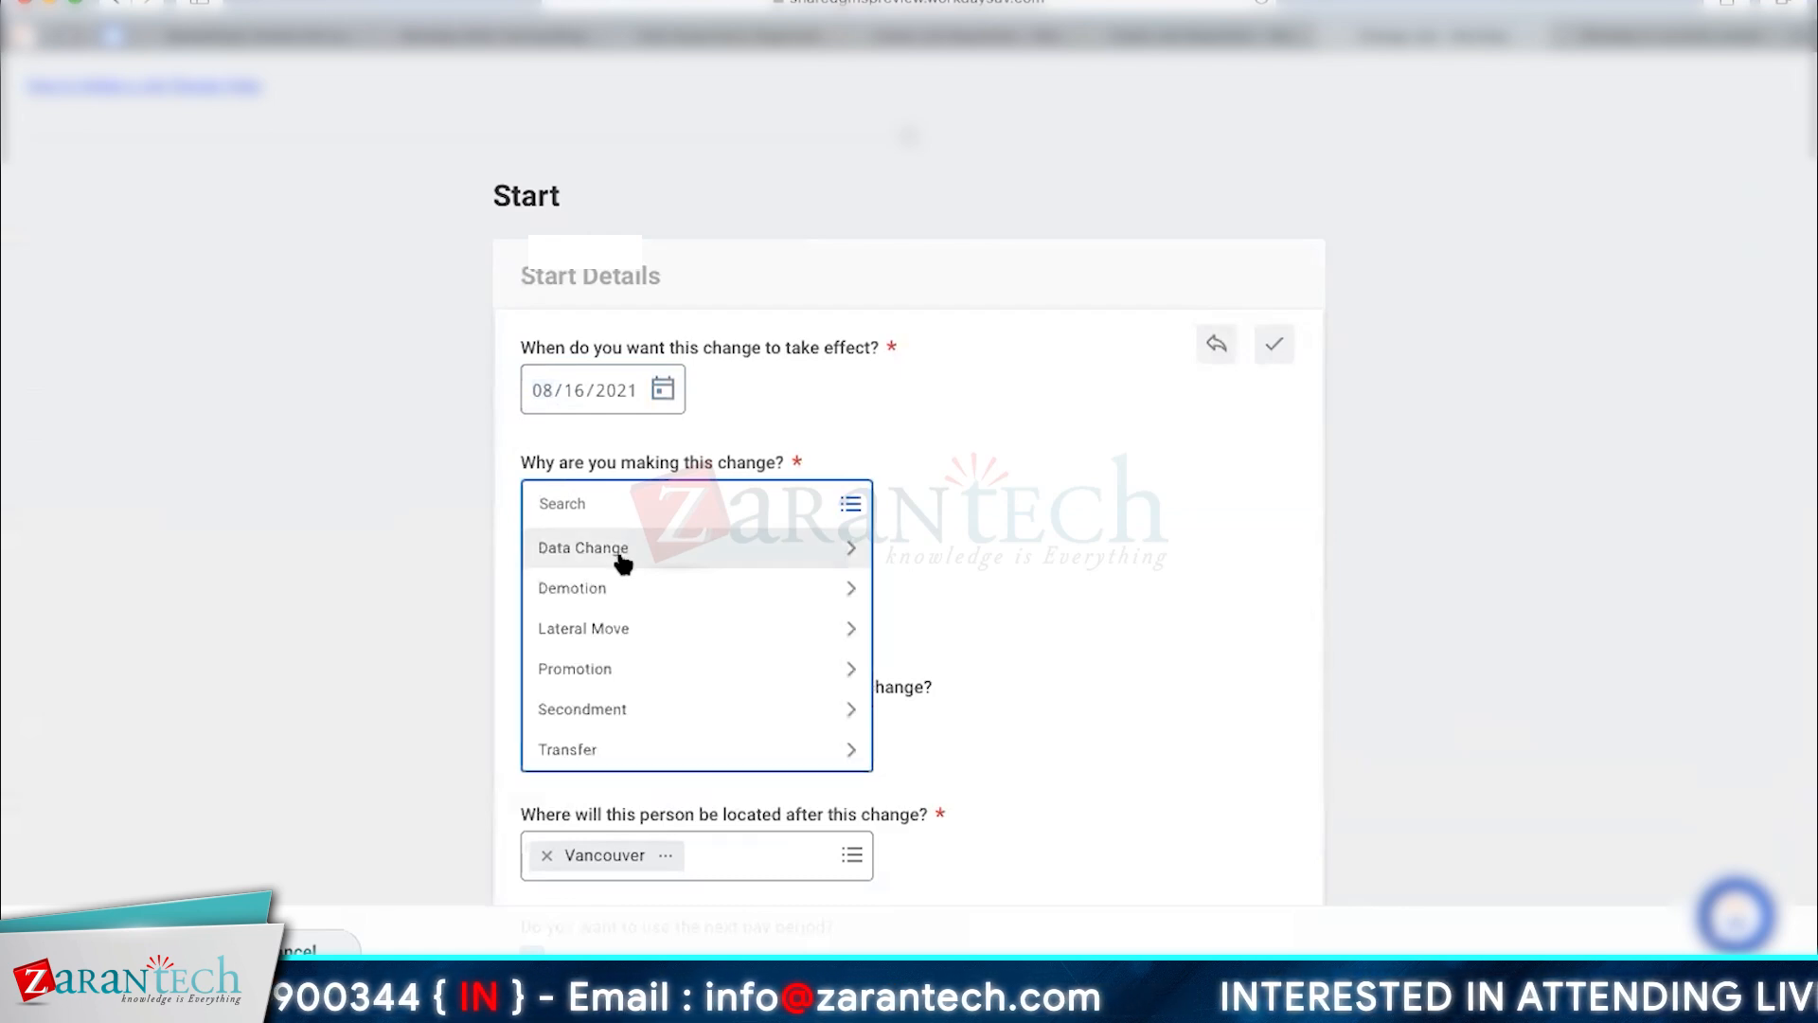
pyautogui.click(610, 749)
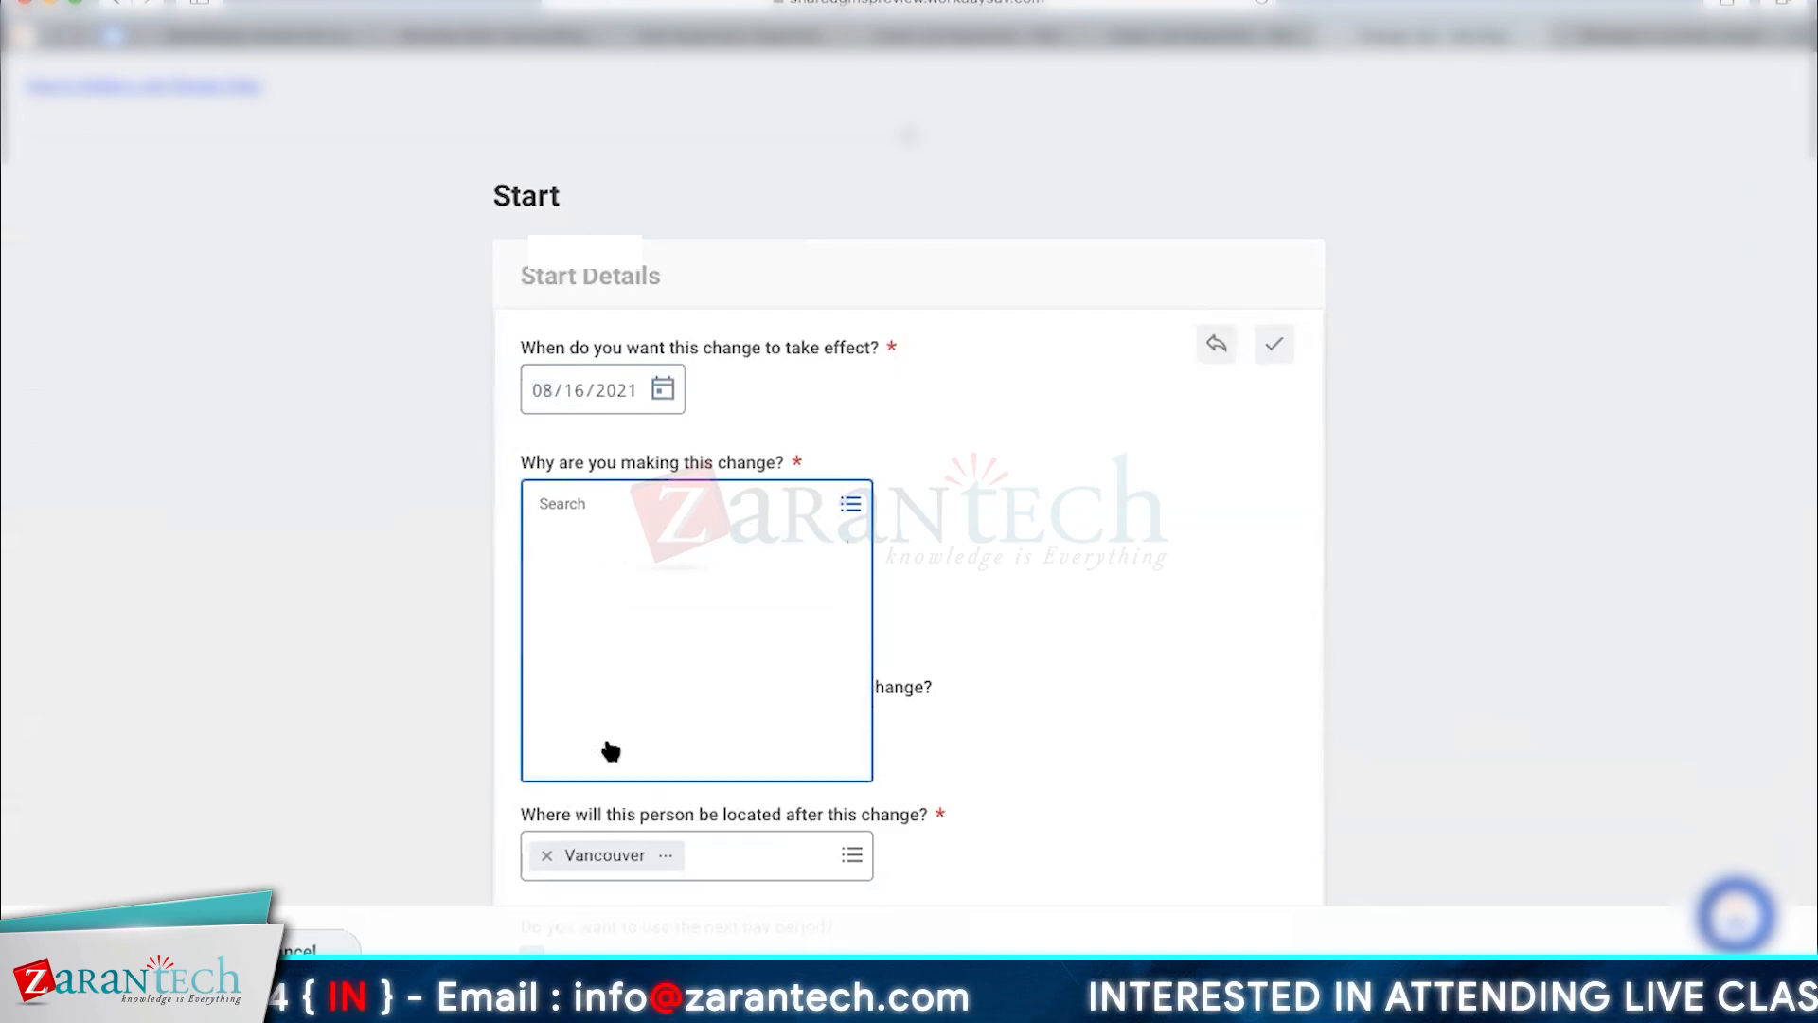
pyautogui.click(576, 606)
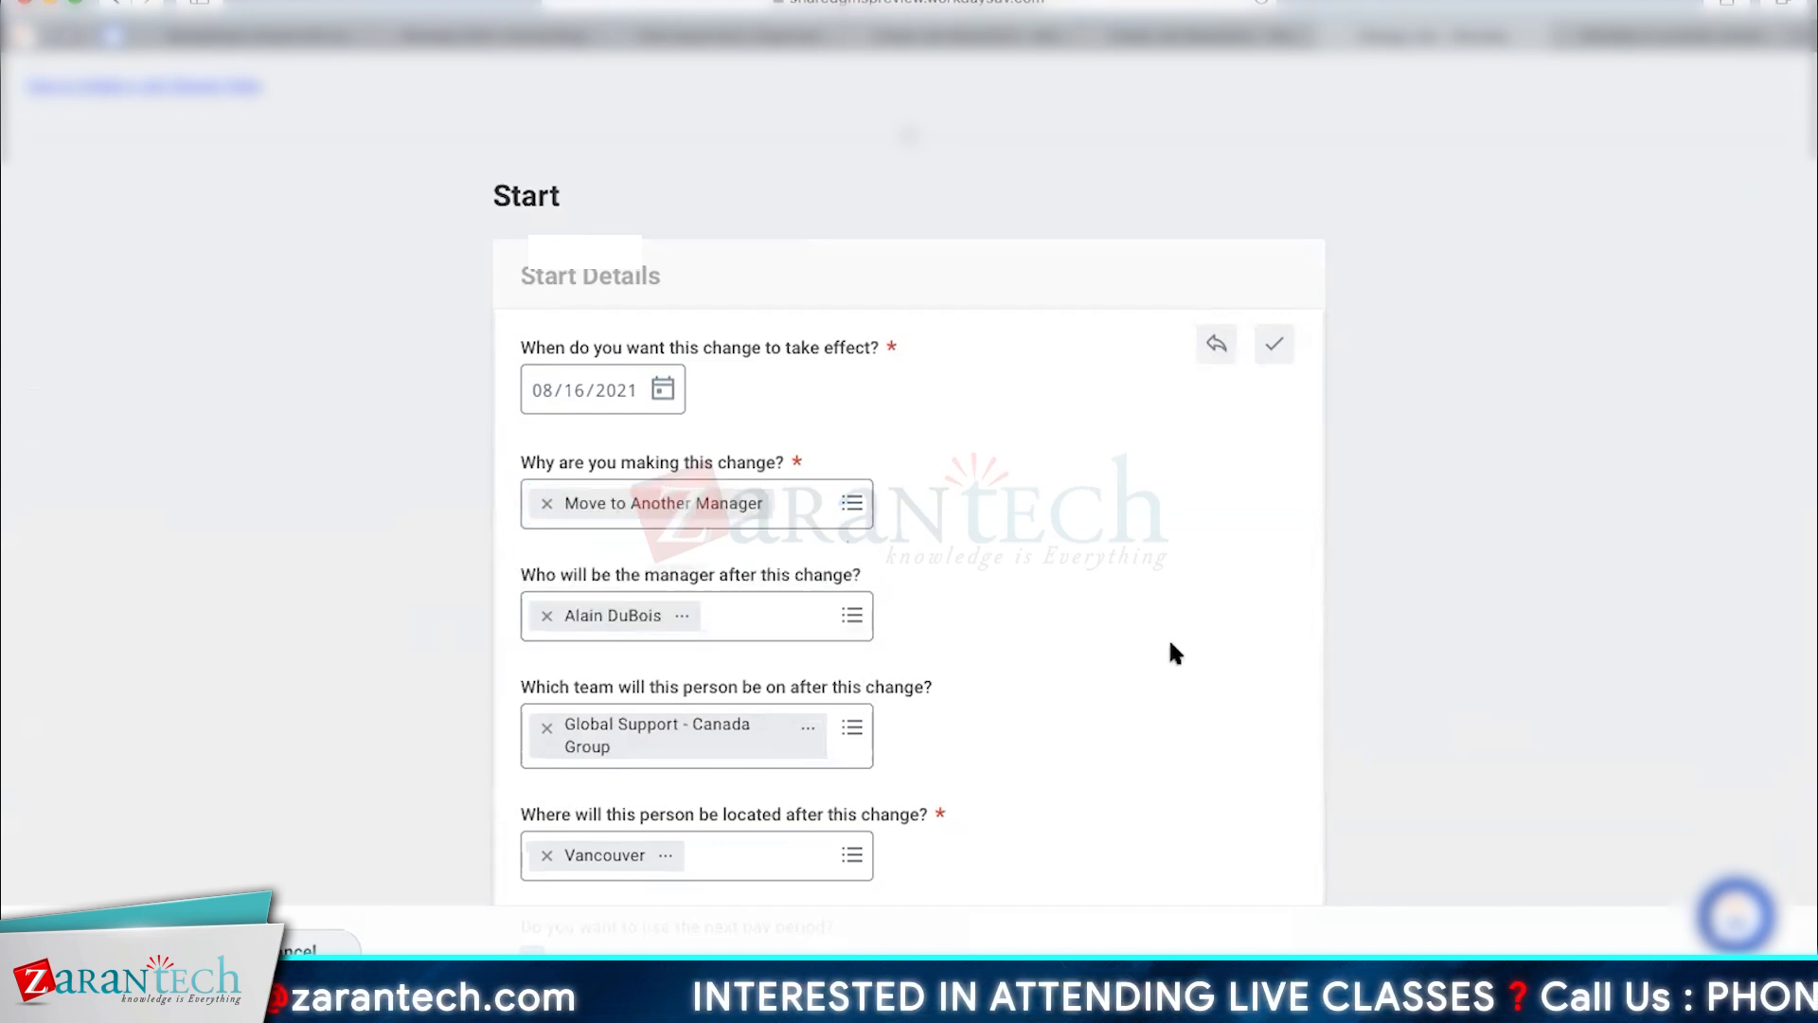
# Try replacing the manager with the Executive Assistant from Sales & Marketing.
pyautogui.click(546, 616)
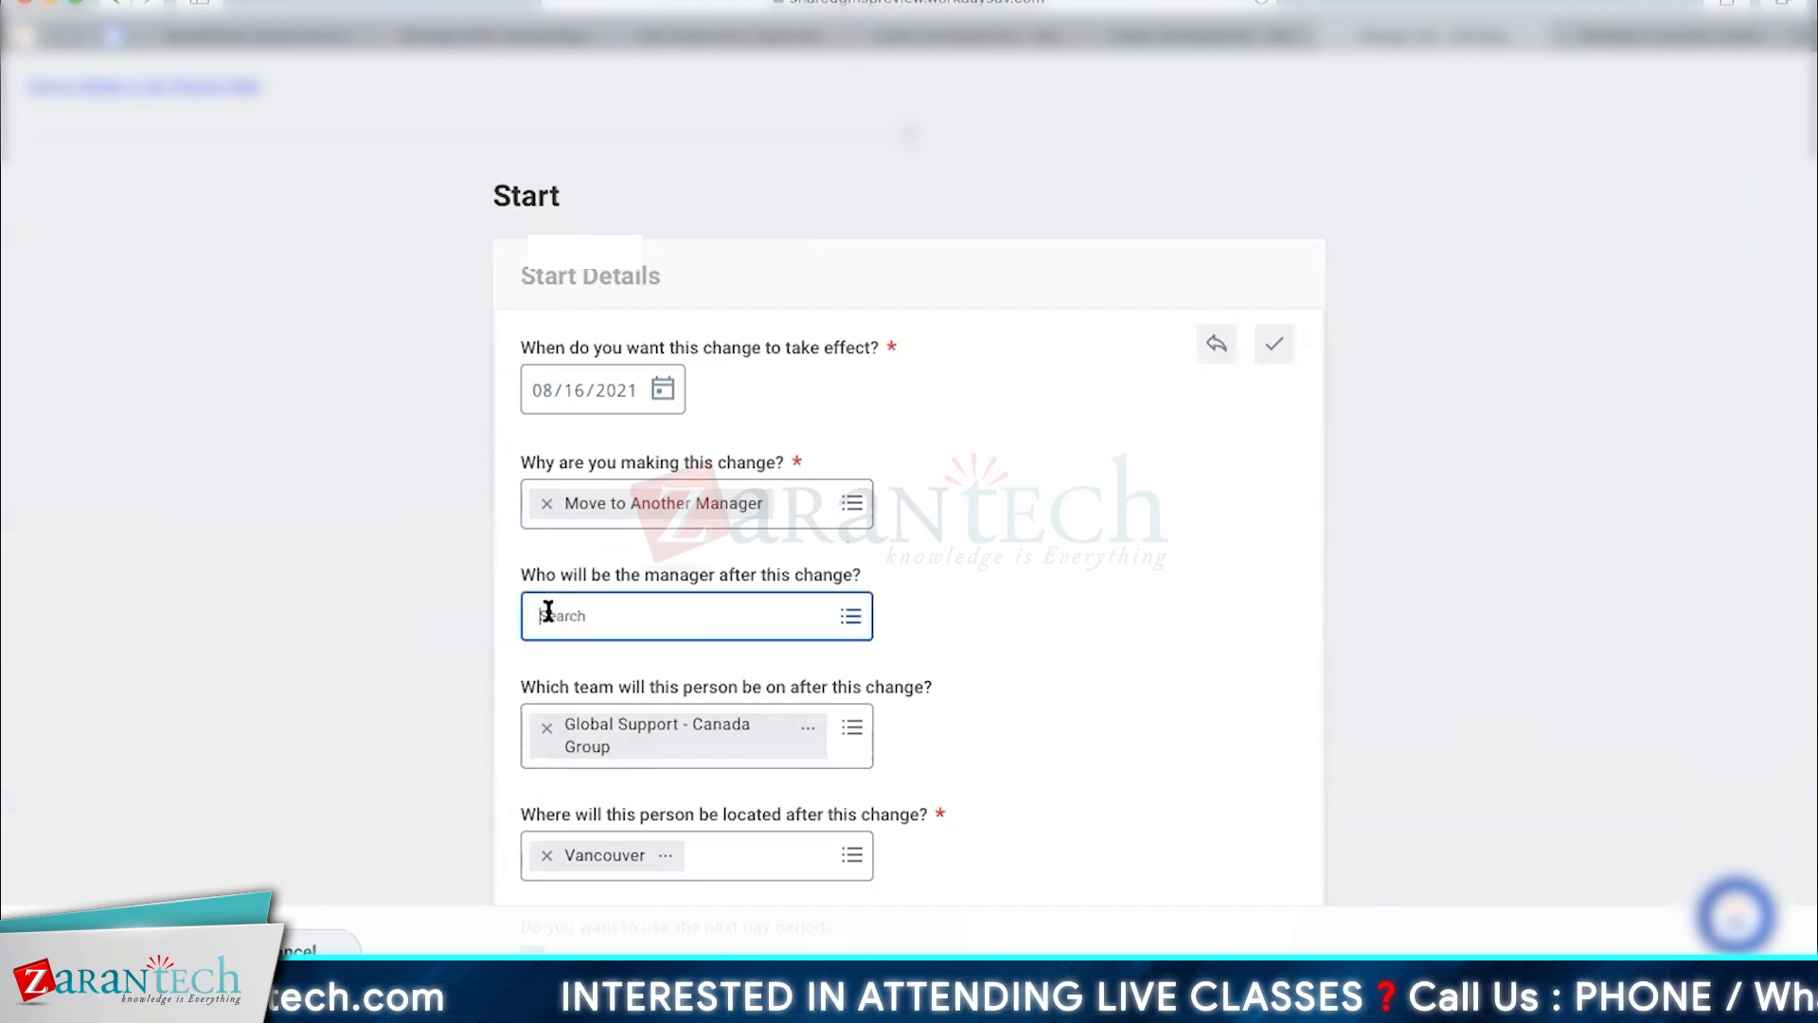
pyautogui.write('Joy')
pyautogui.press('Return')
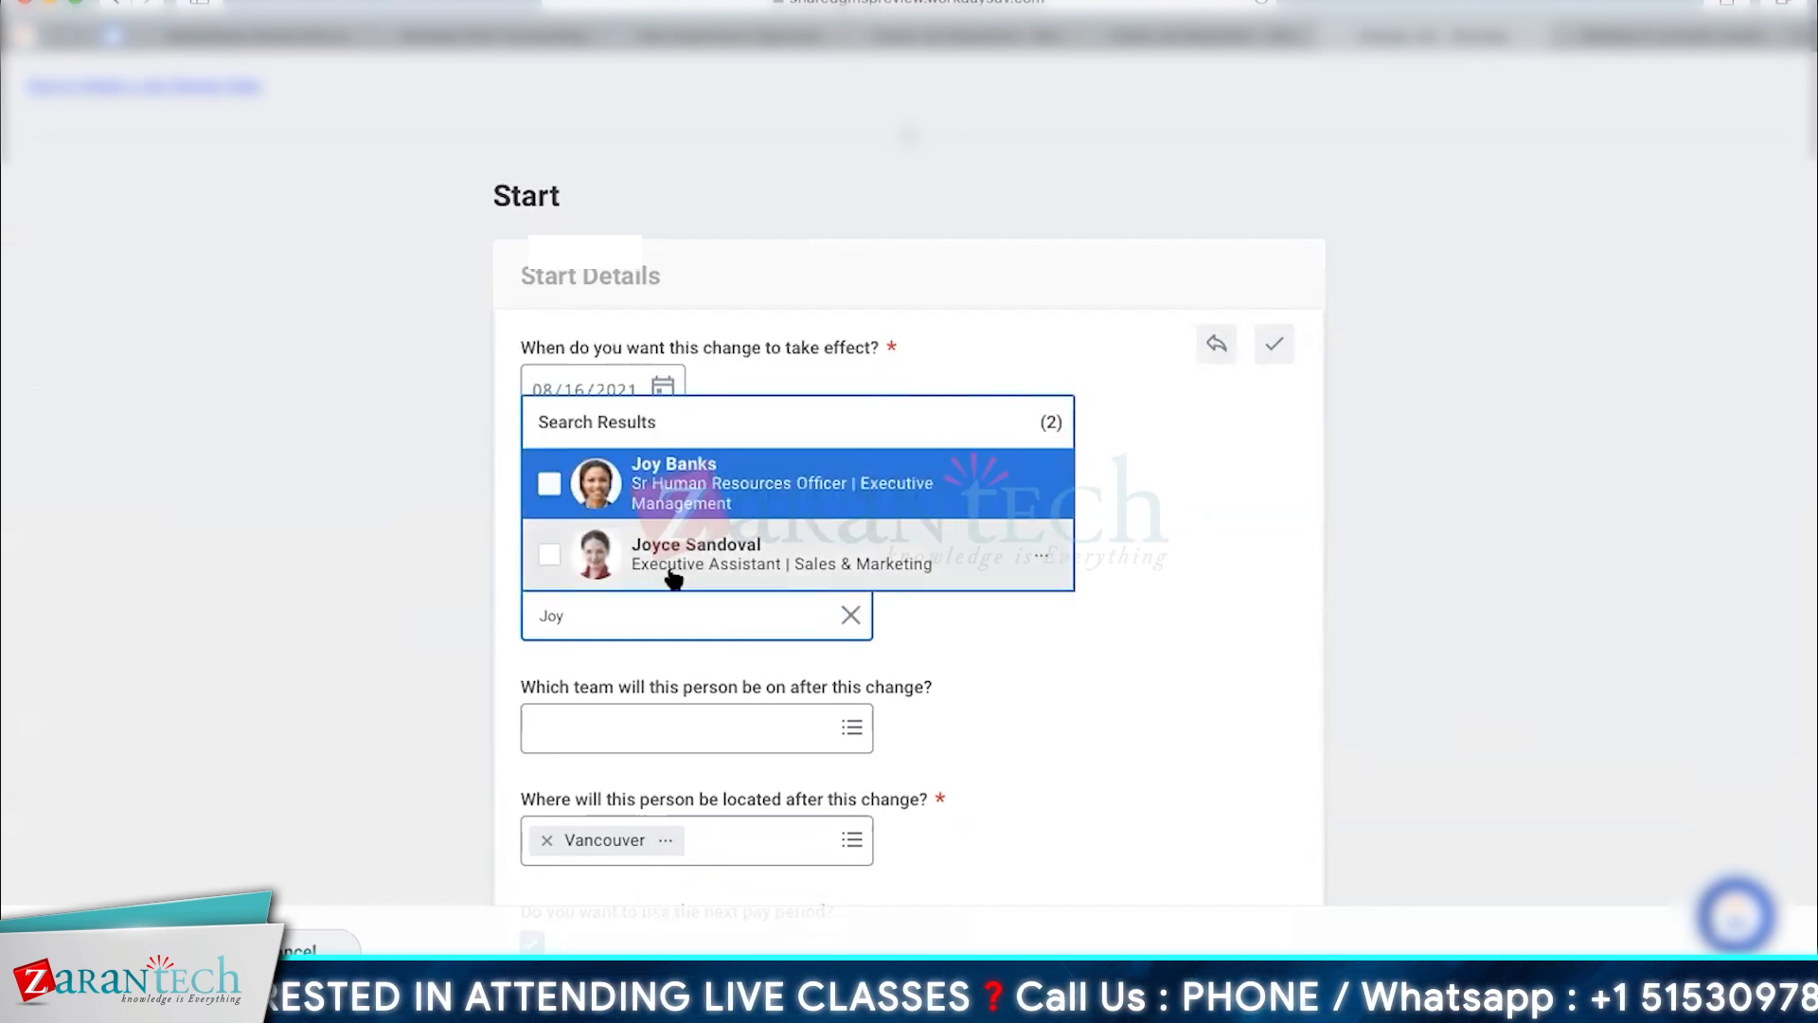
pyautogui.click(755, 552)
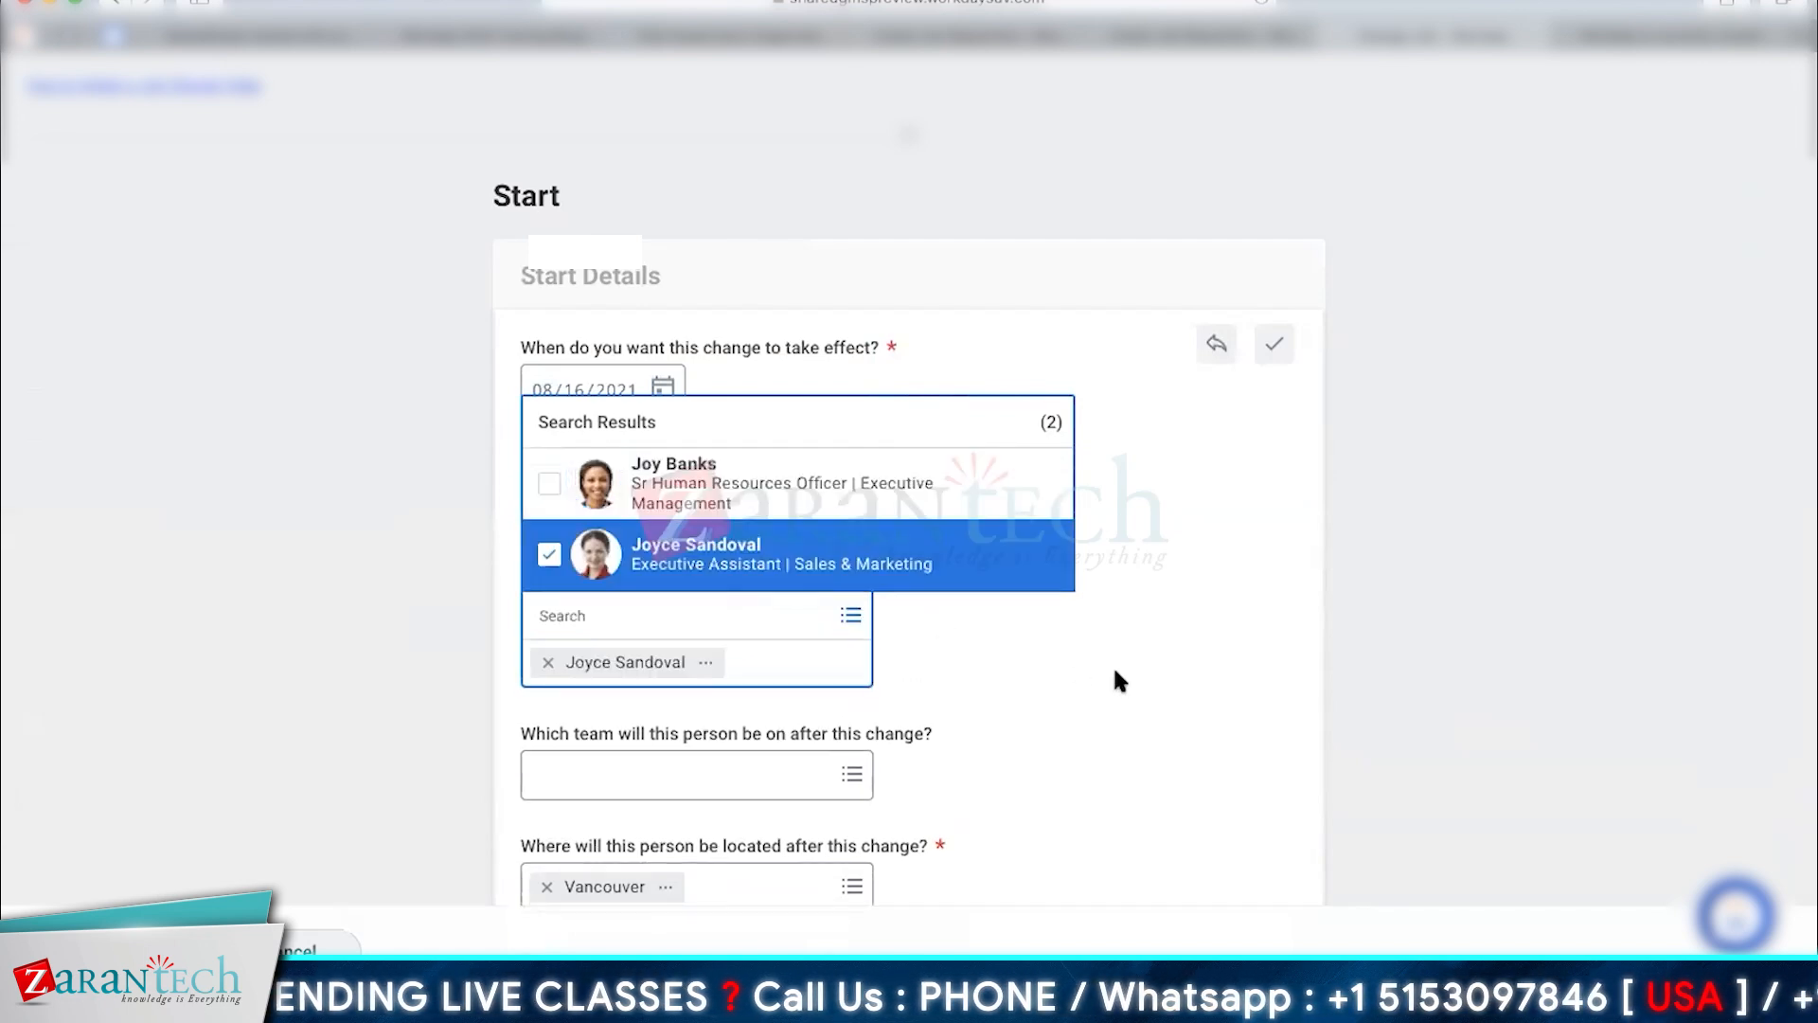
pyautogui.click(1118, 680)
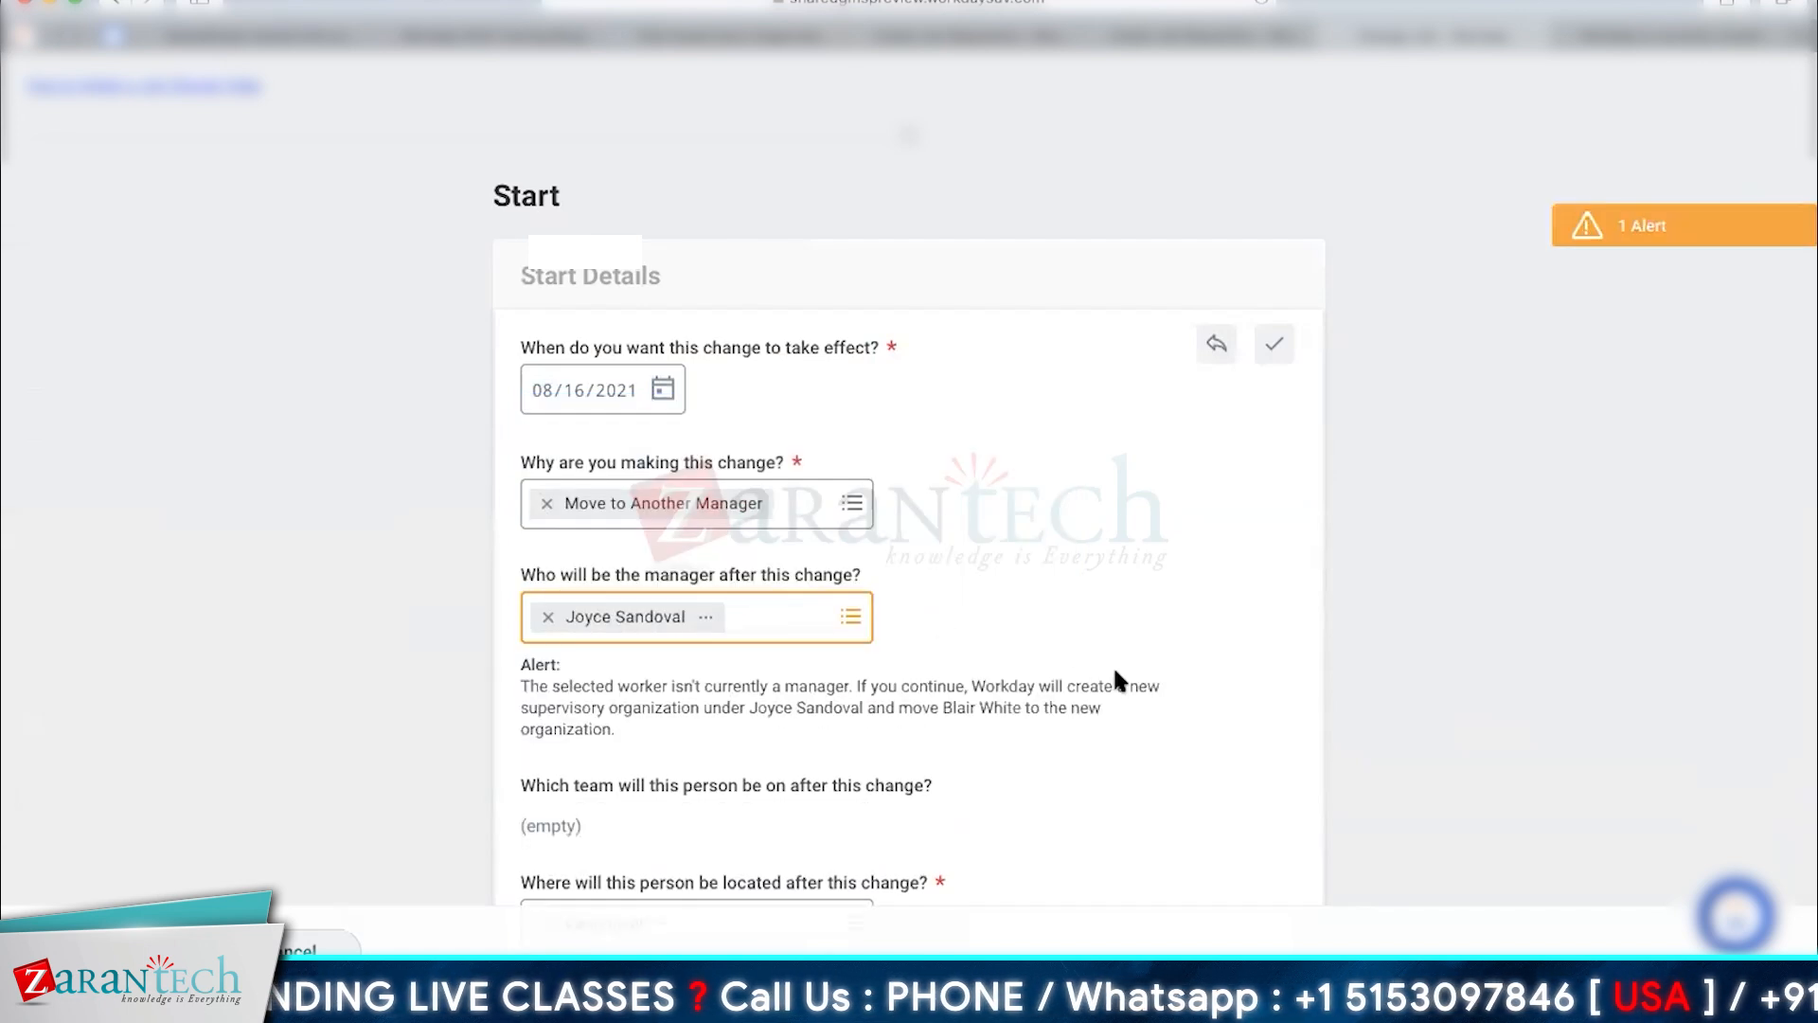
# Replace the manager with the Sr Human Resources Officer from Executive Management and set the new team to Human Resources.
pyautogui.click(548, 617)
pyautogui.write('joy')
pyautogui.press('Return')
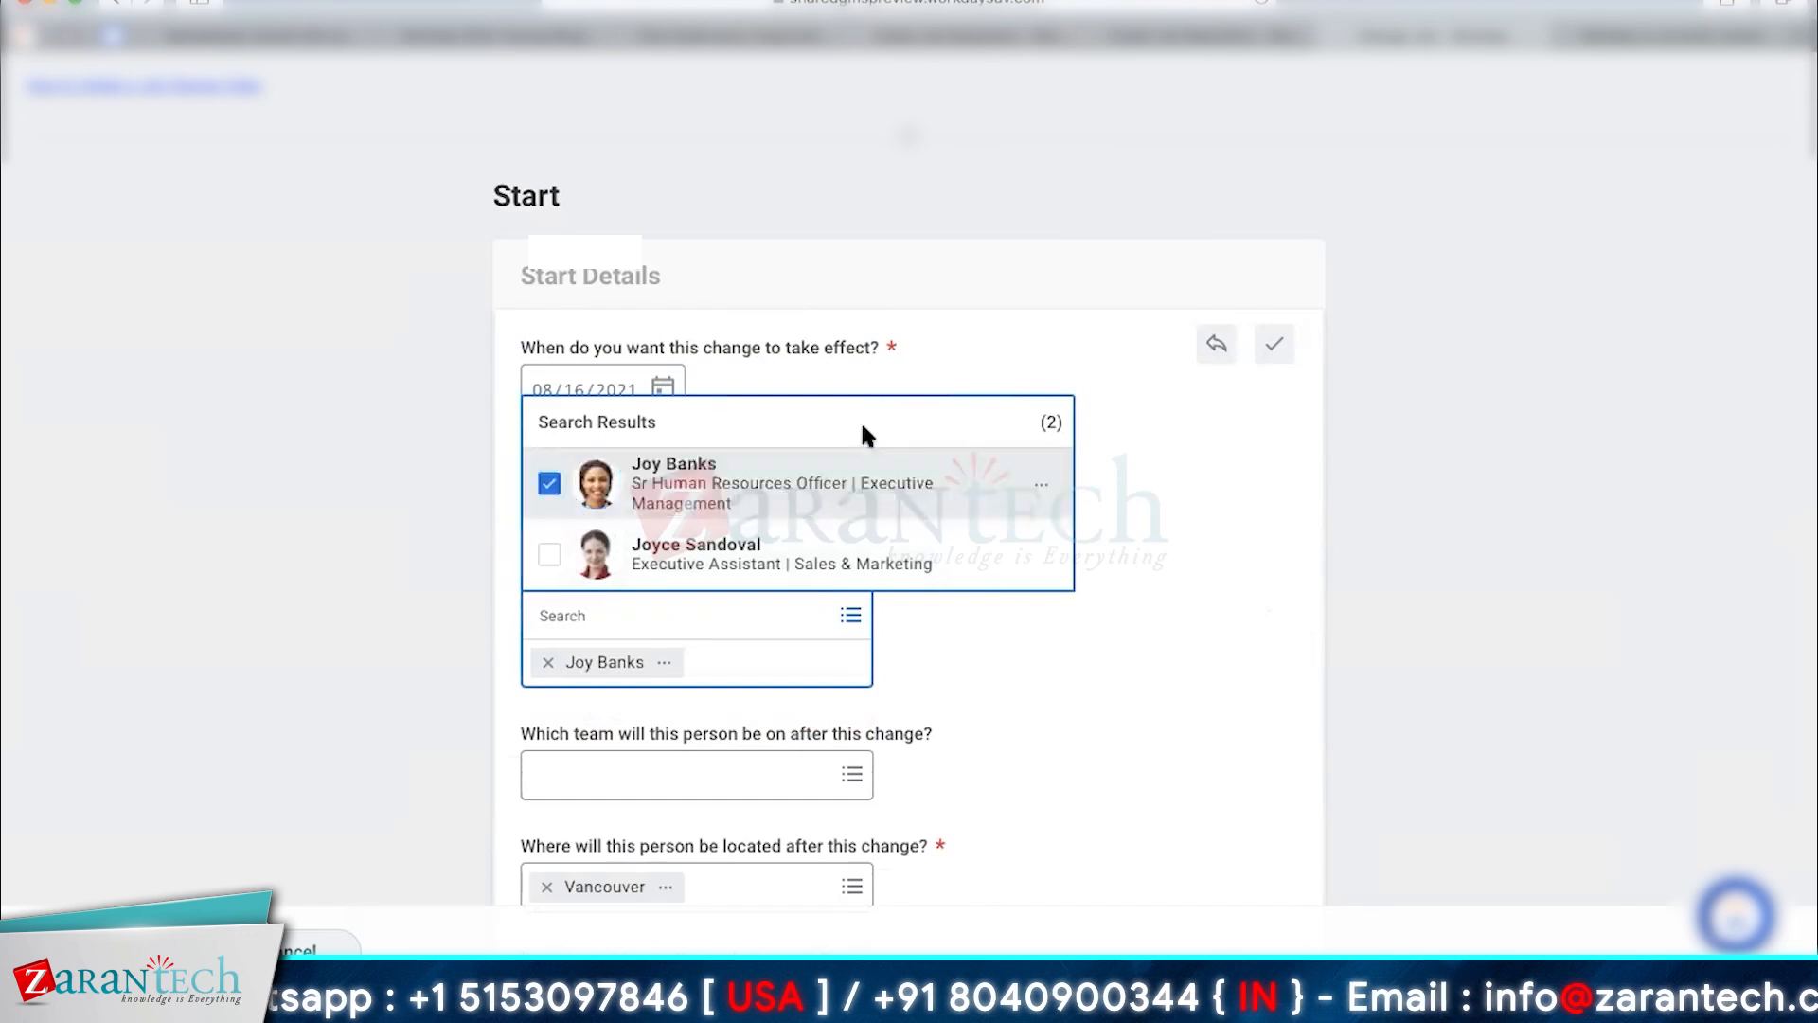
pyautogui.click(1090, 697)
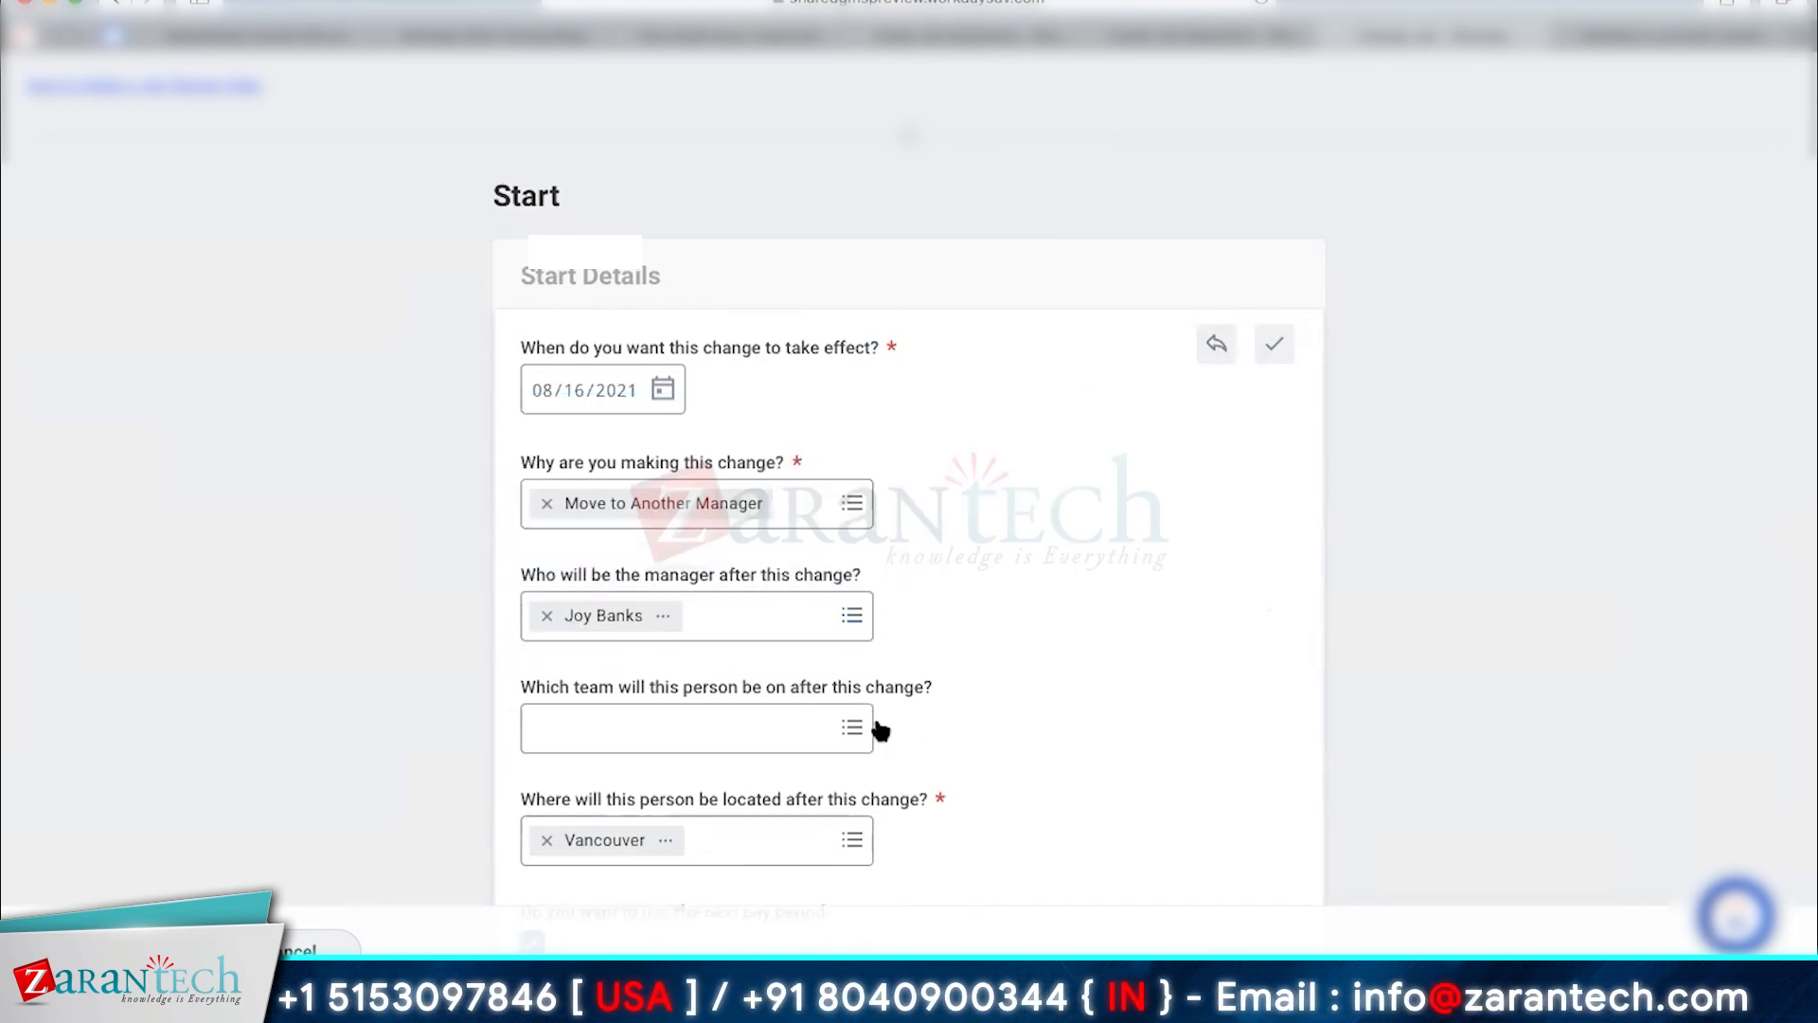
pyautogui.click(853, 728)
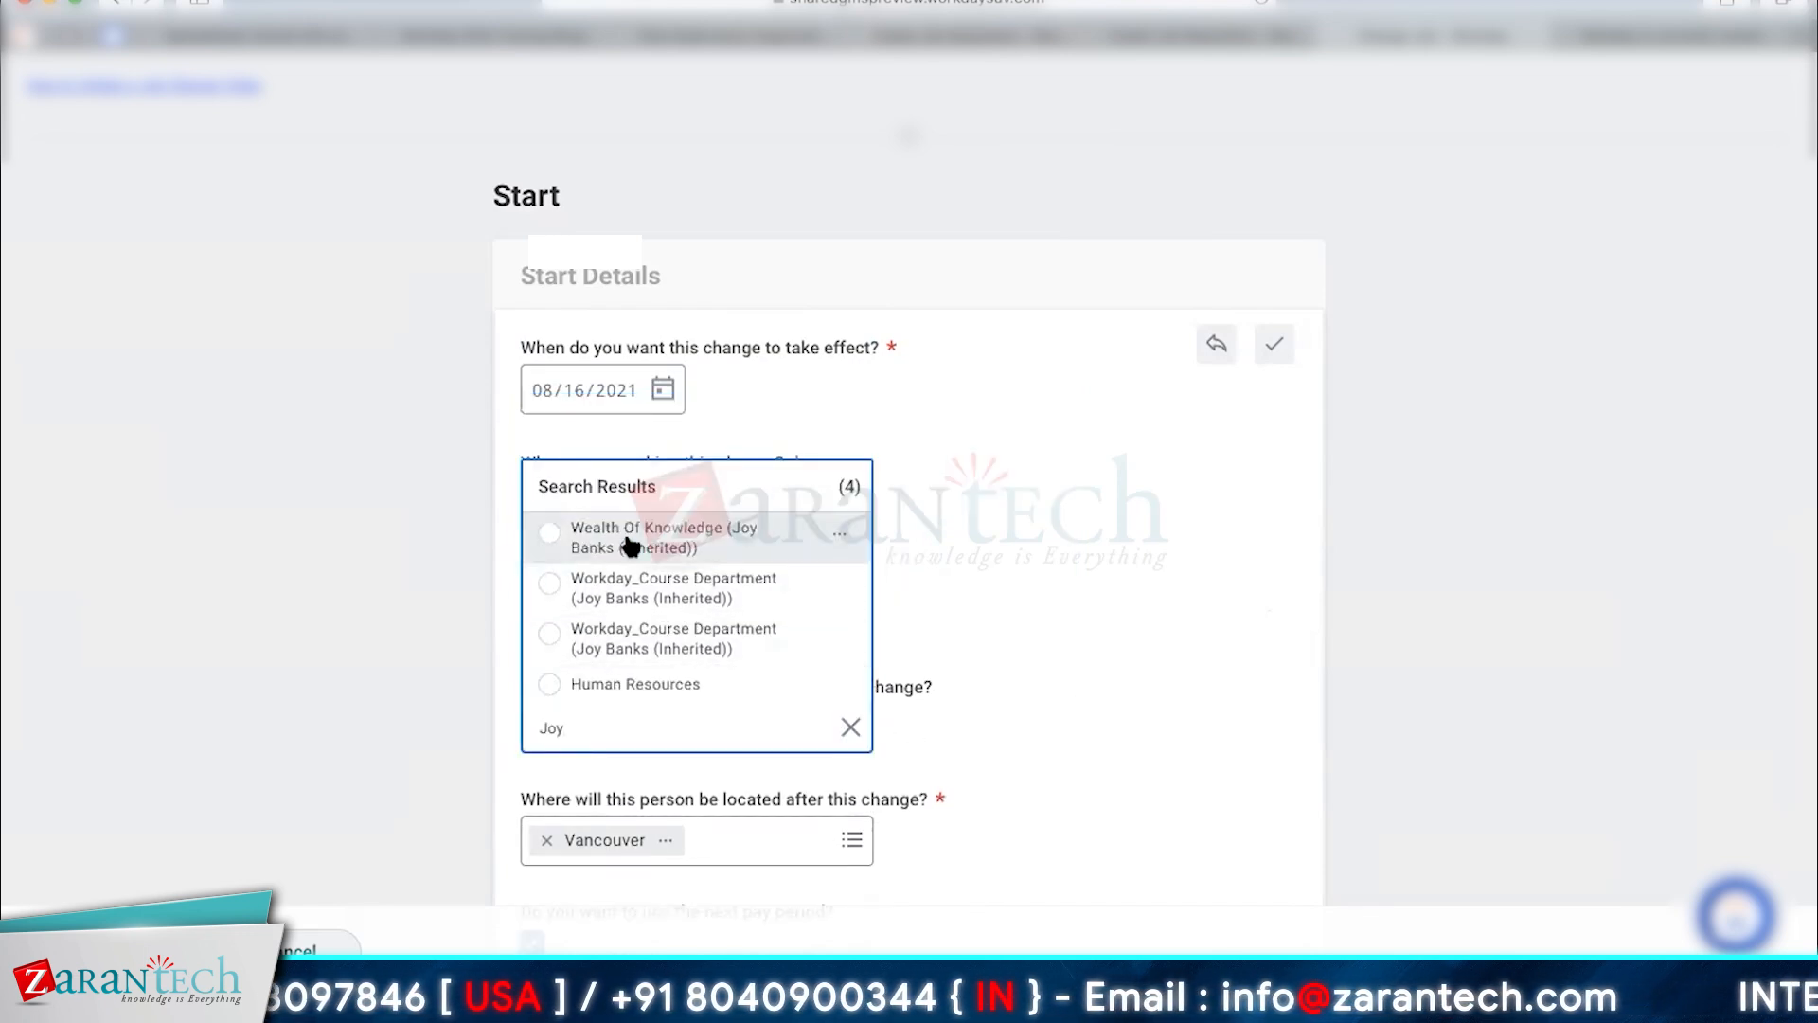
pyautogui.click(625, 689)
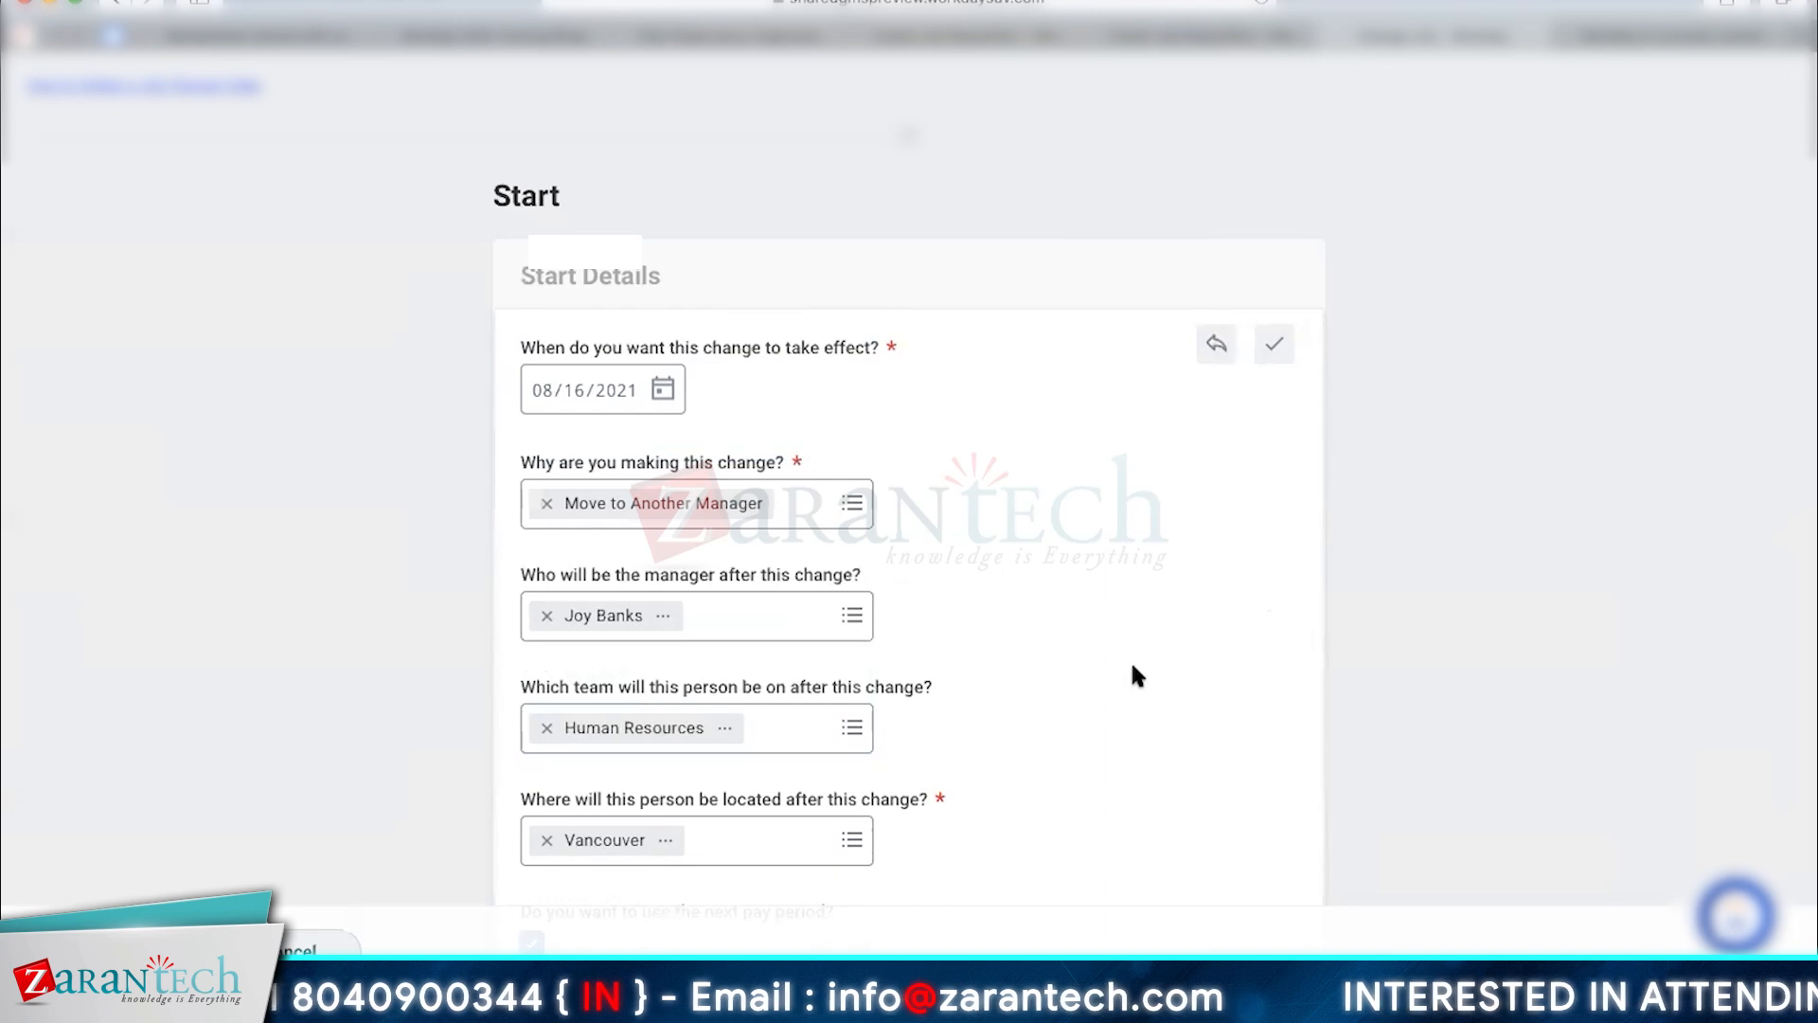
# Advance to the Move stage and edit the Opening section, keeping I plan to backfill this headcount for the opening left on the team.
pyautogui.scroll(-2, 1133, 666)
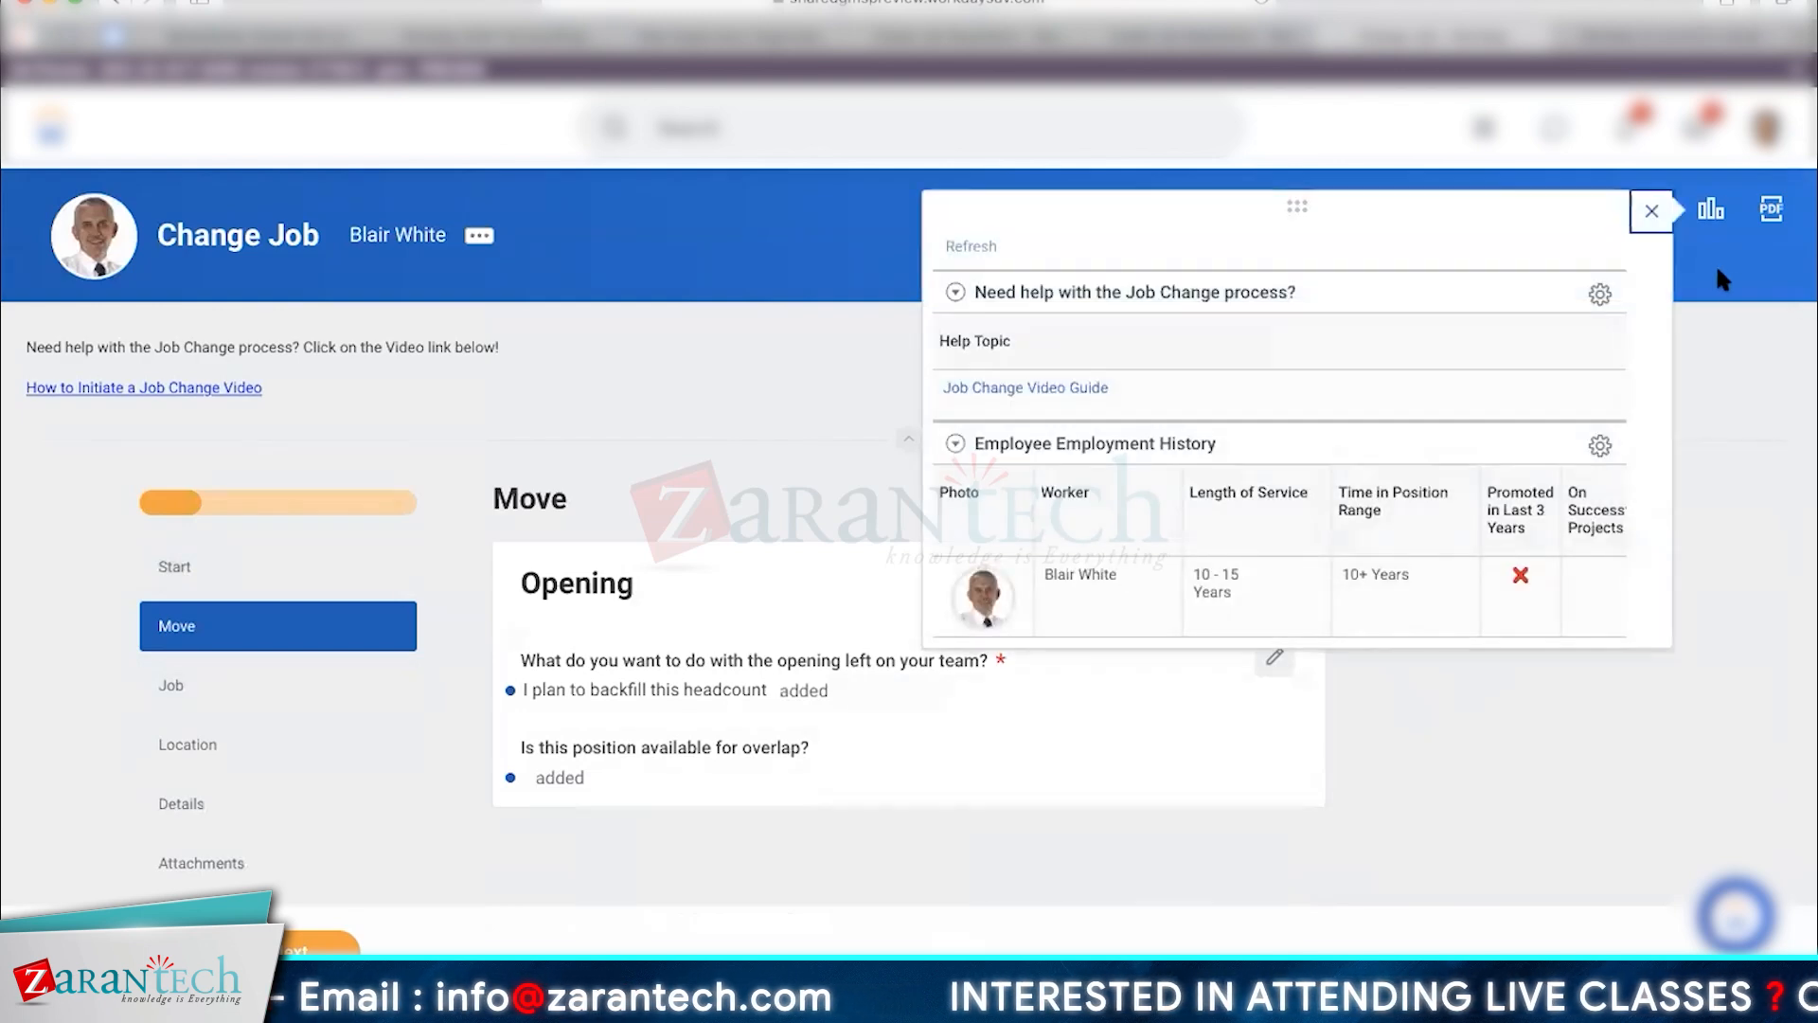
pyautogui.click(1652, 212)
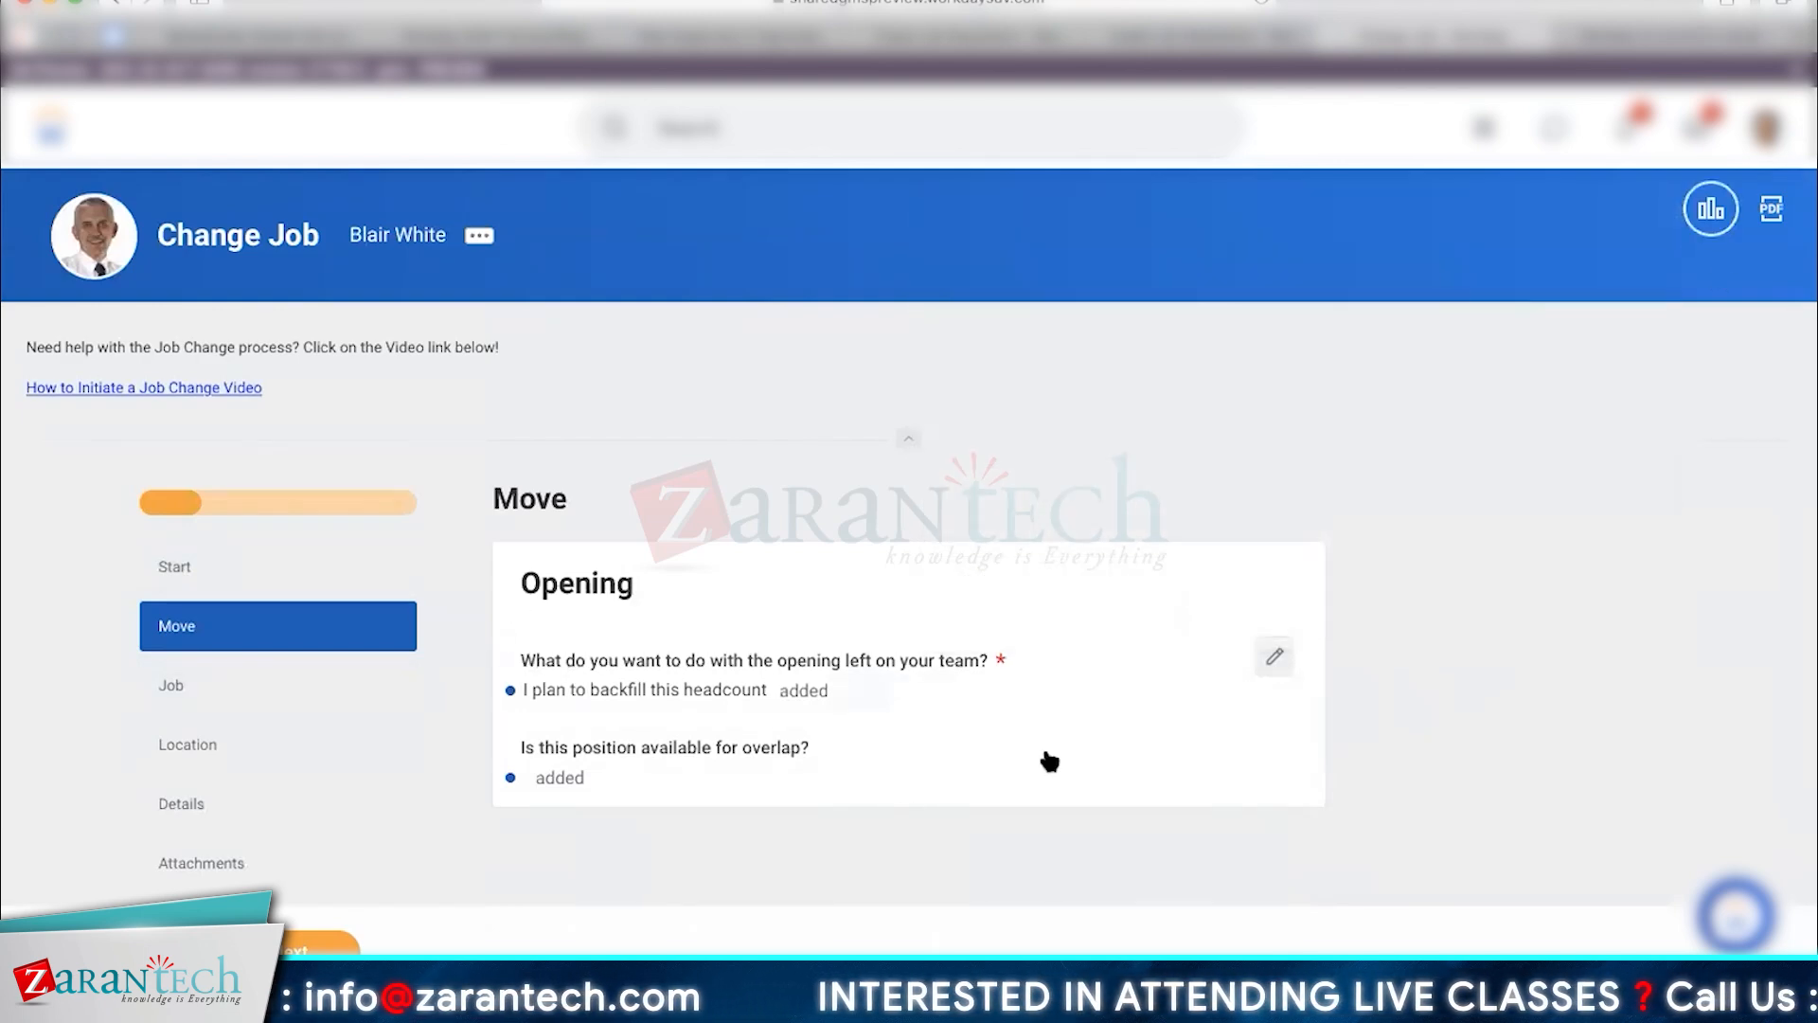
pyautogui.click(1277, 654)
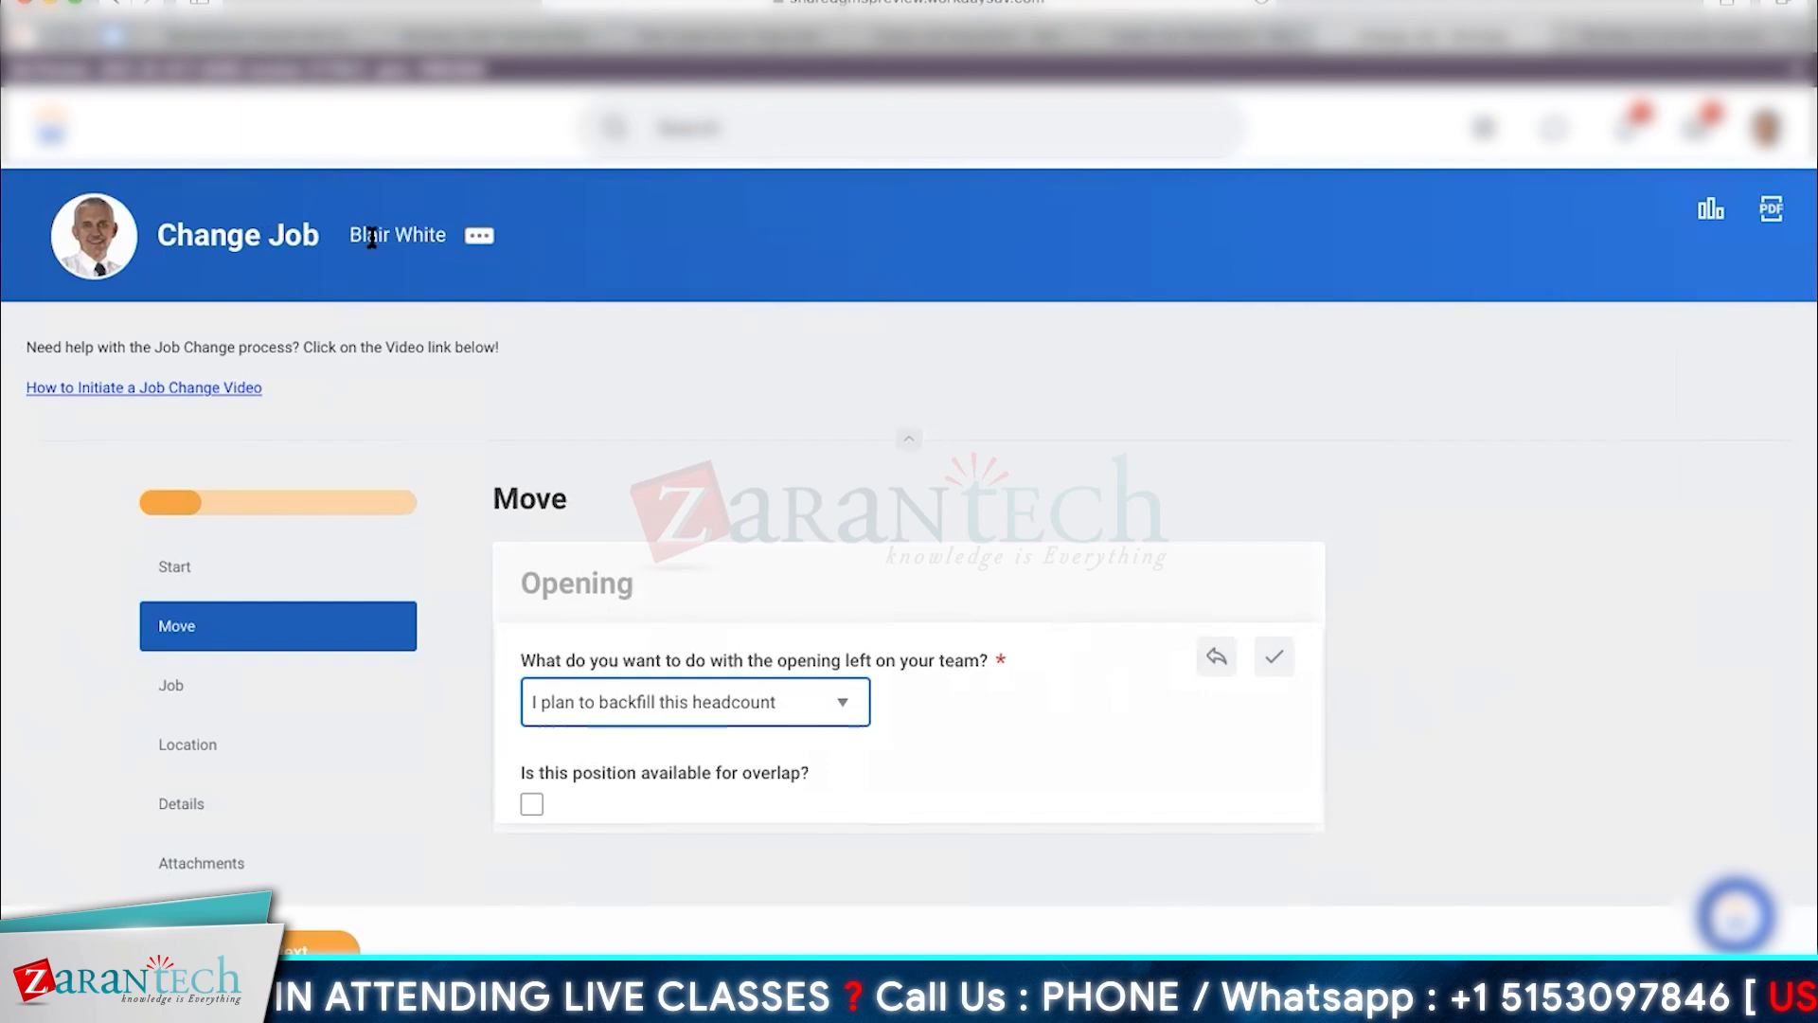
pyautogui.click(833, 705)
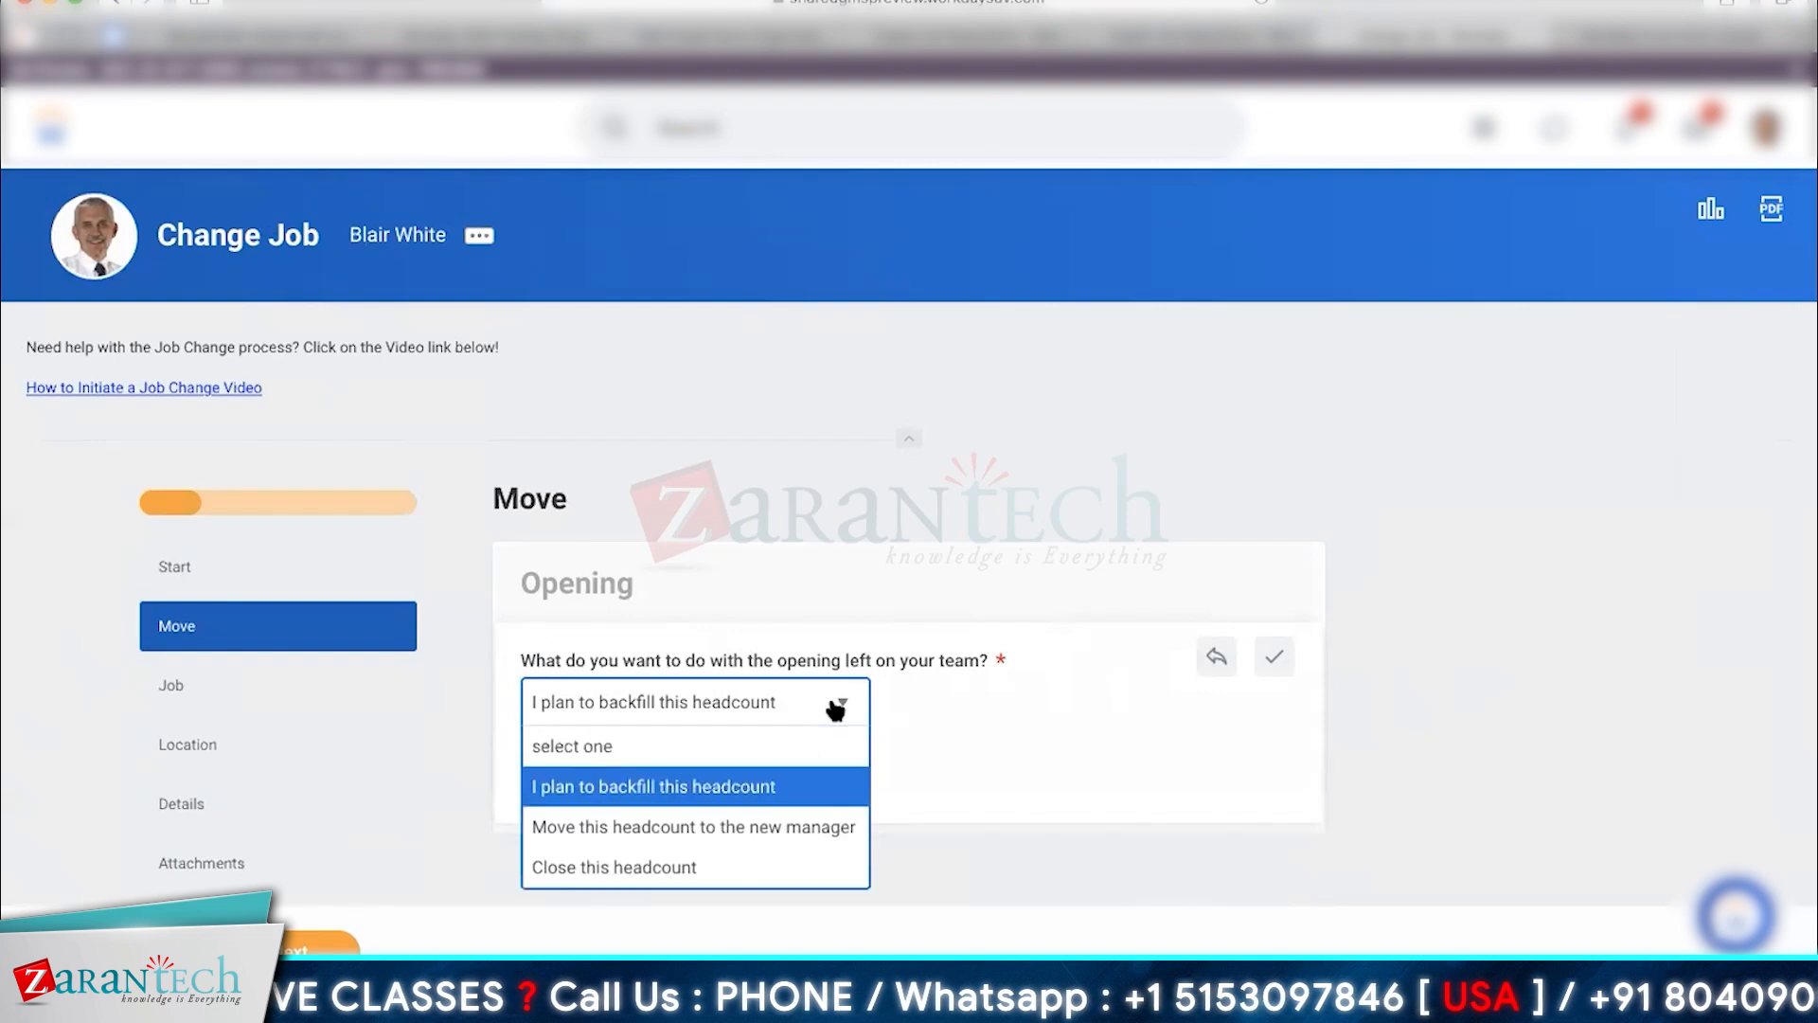
pyautogui.click(979, 702)
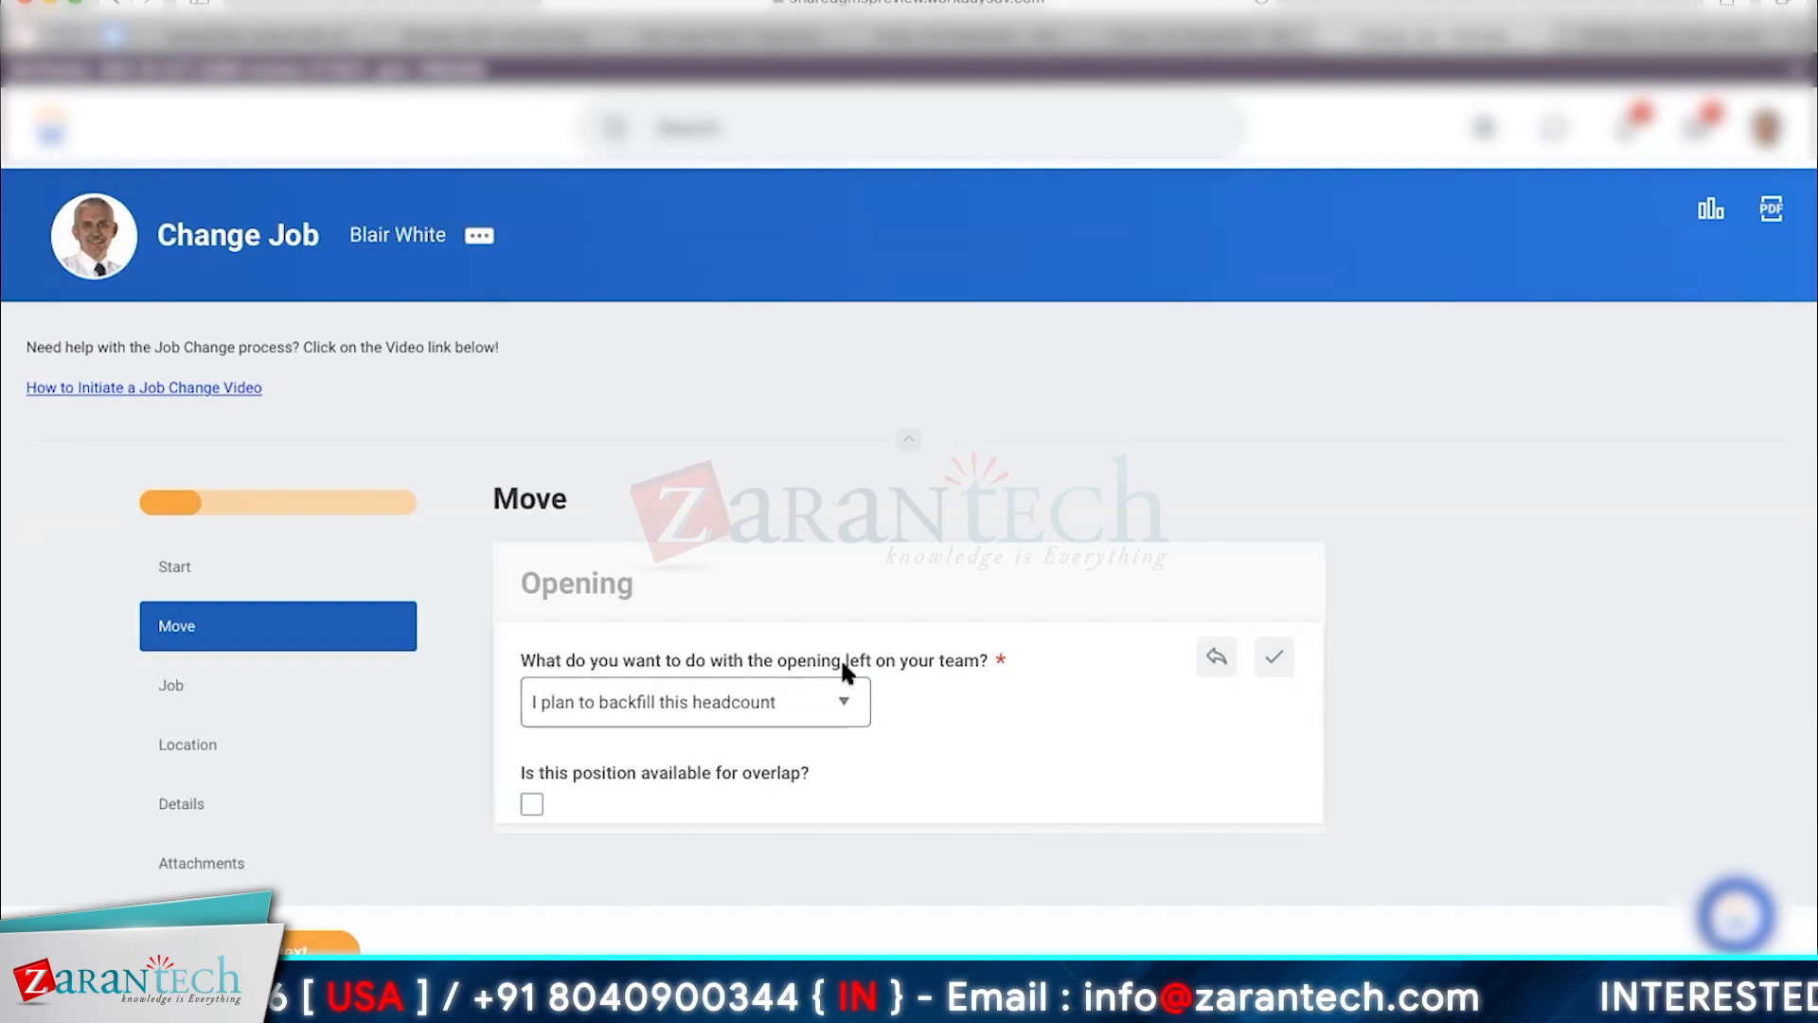
pyautogui.click(834, 722)
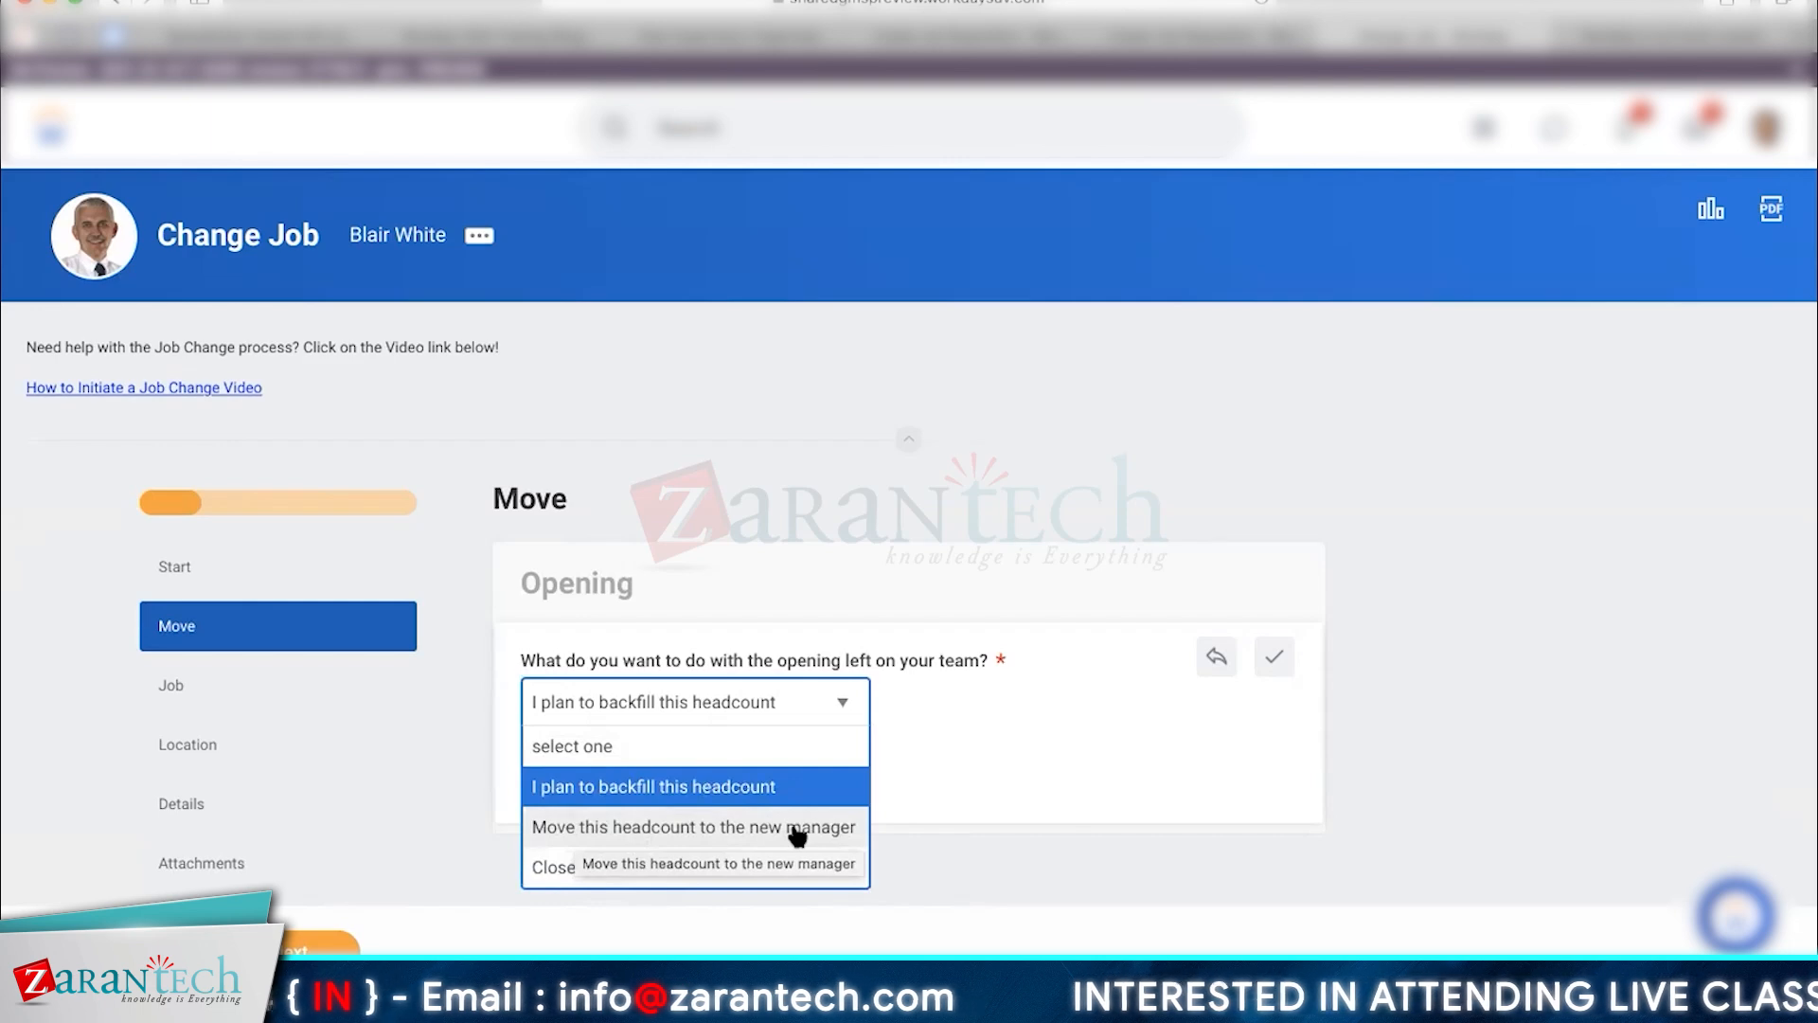
pyautogui.click(731, 786)
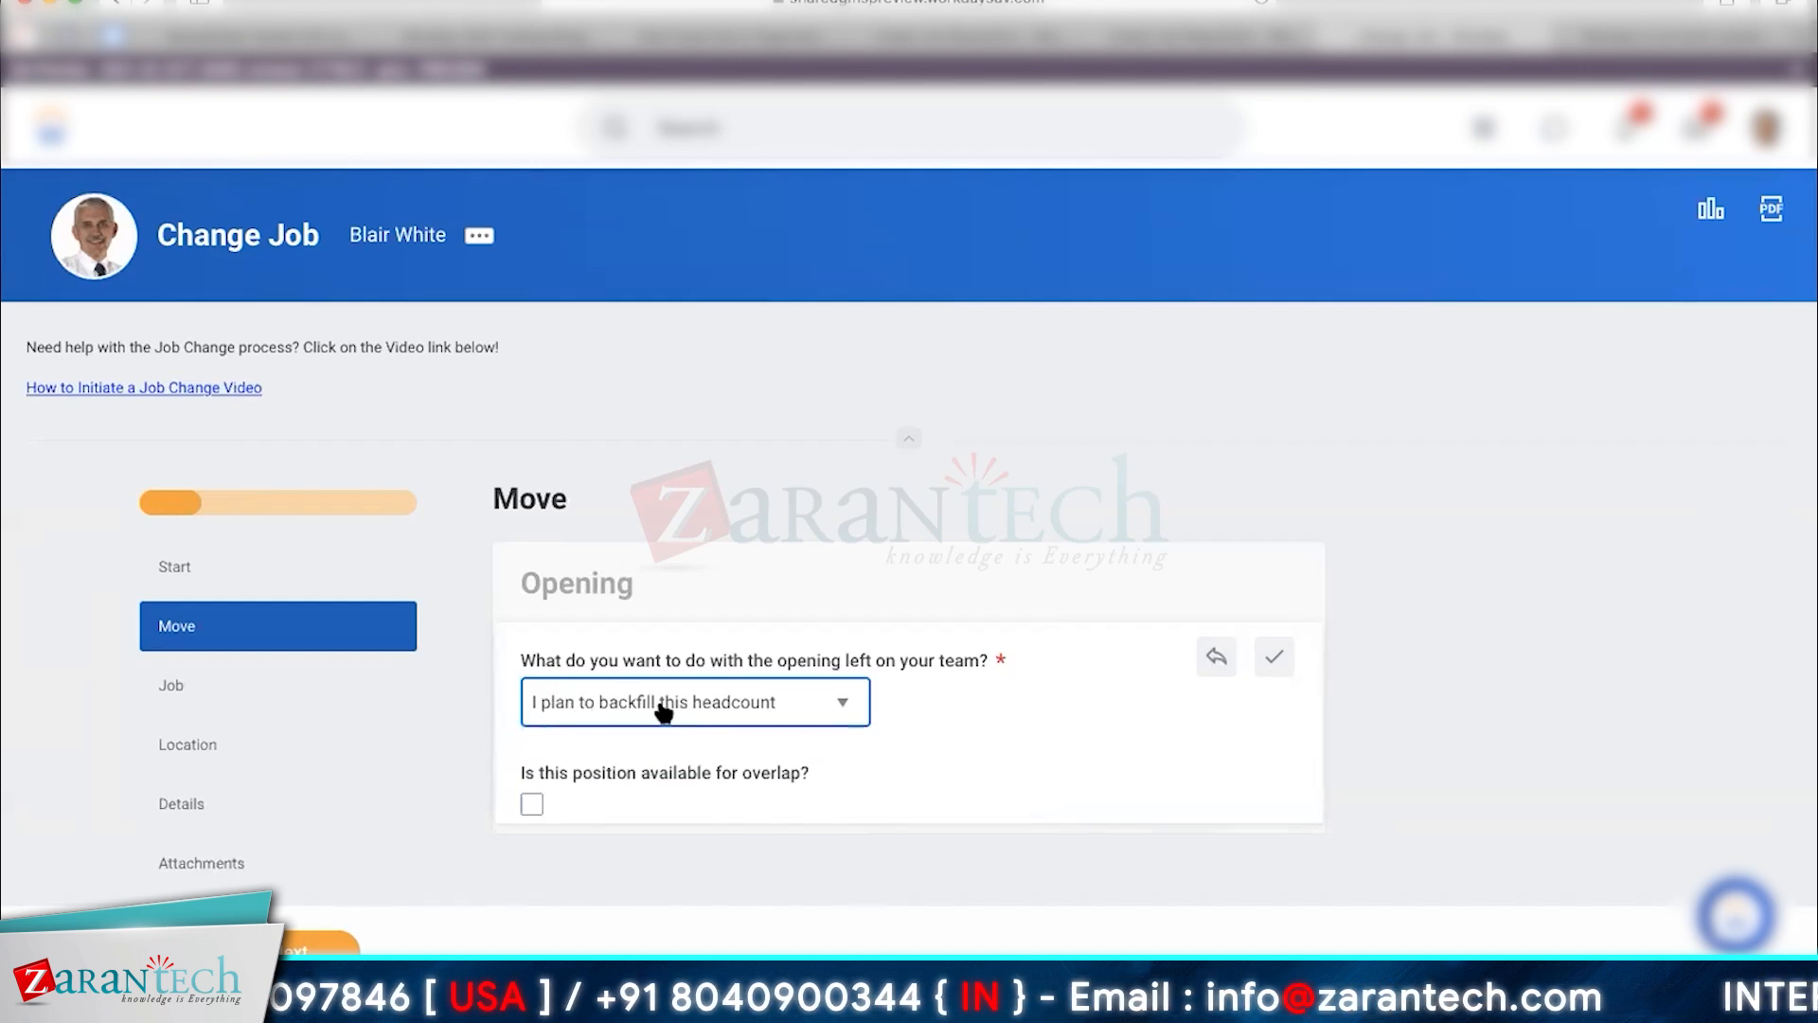
# Try Move this headcount to the new manager for the opening, and restore I plan to backfill this headcount.
pyautogui.click(565, 705)
pyautogui.click(613, 829)
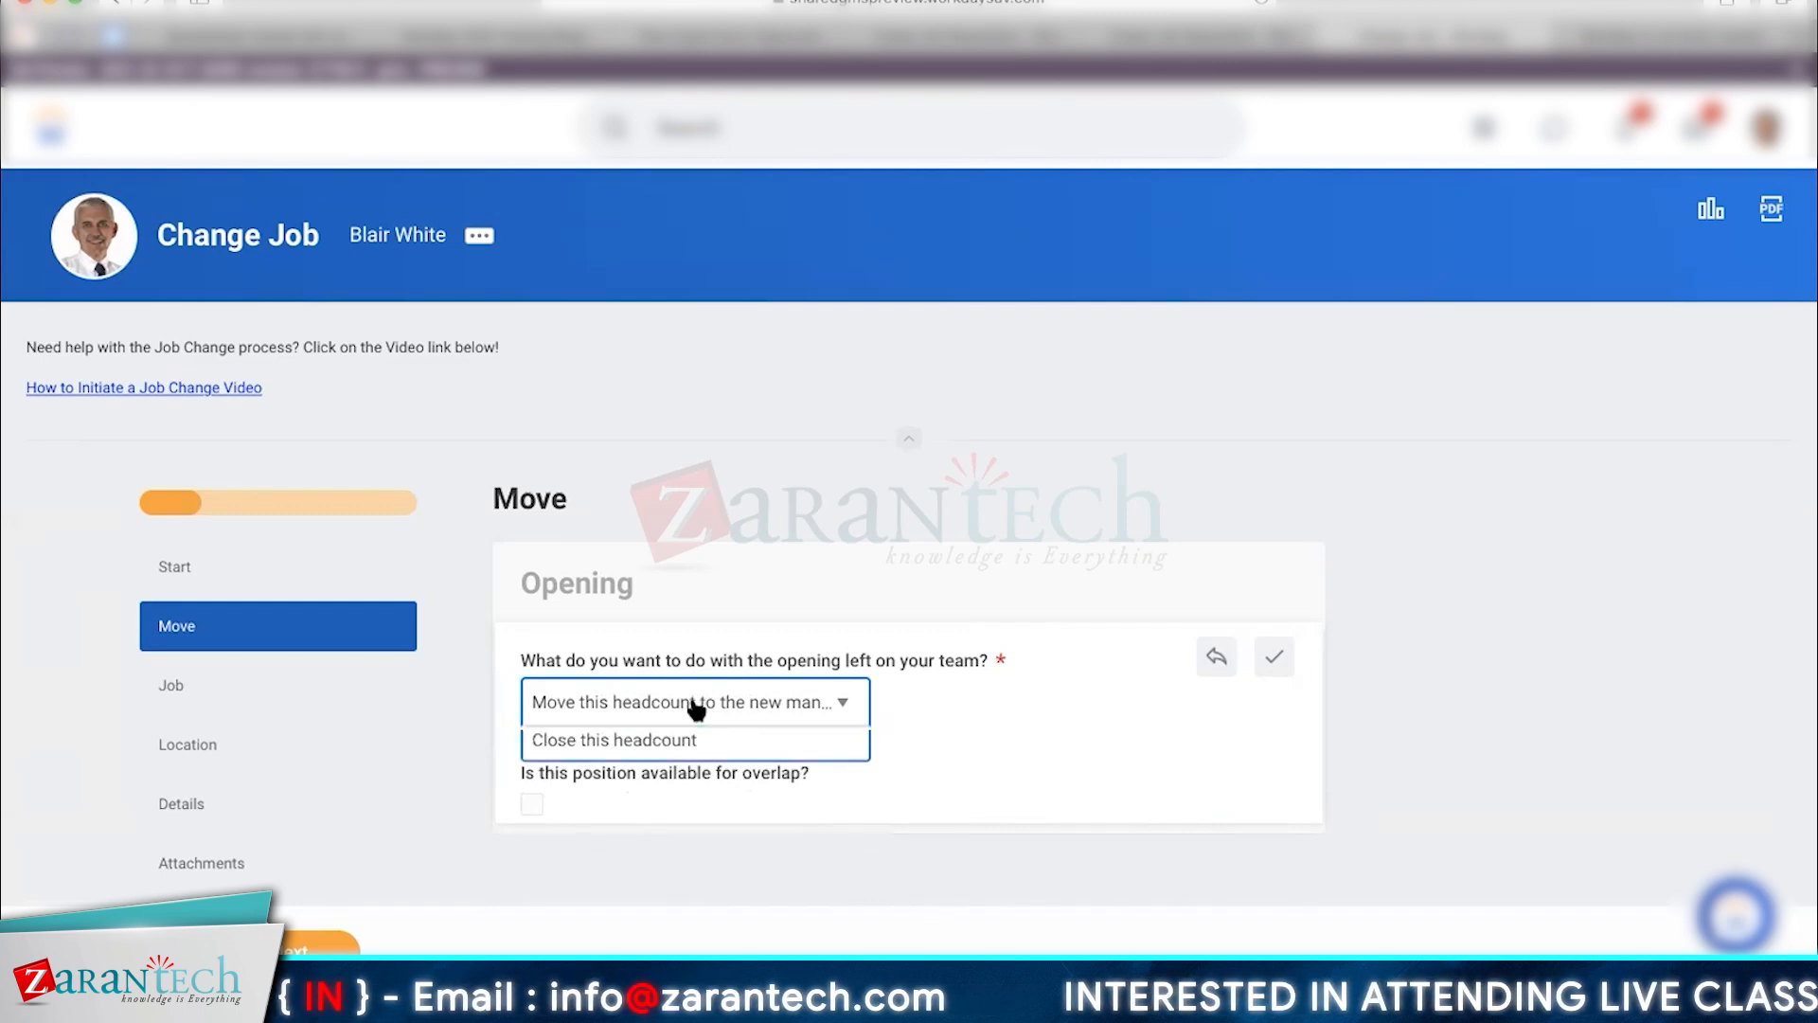
pyautogui.click(691, 705)
pyautogui.click(596, 788)
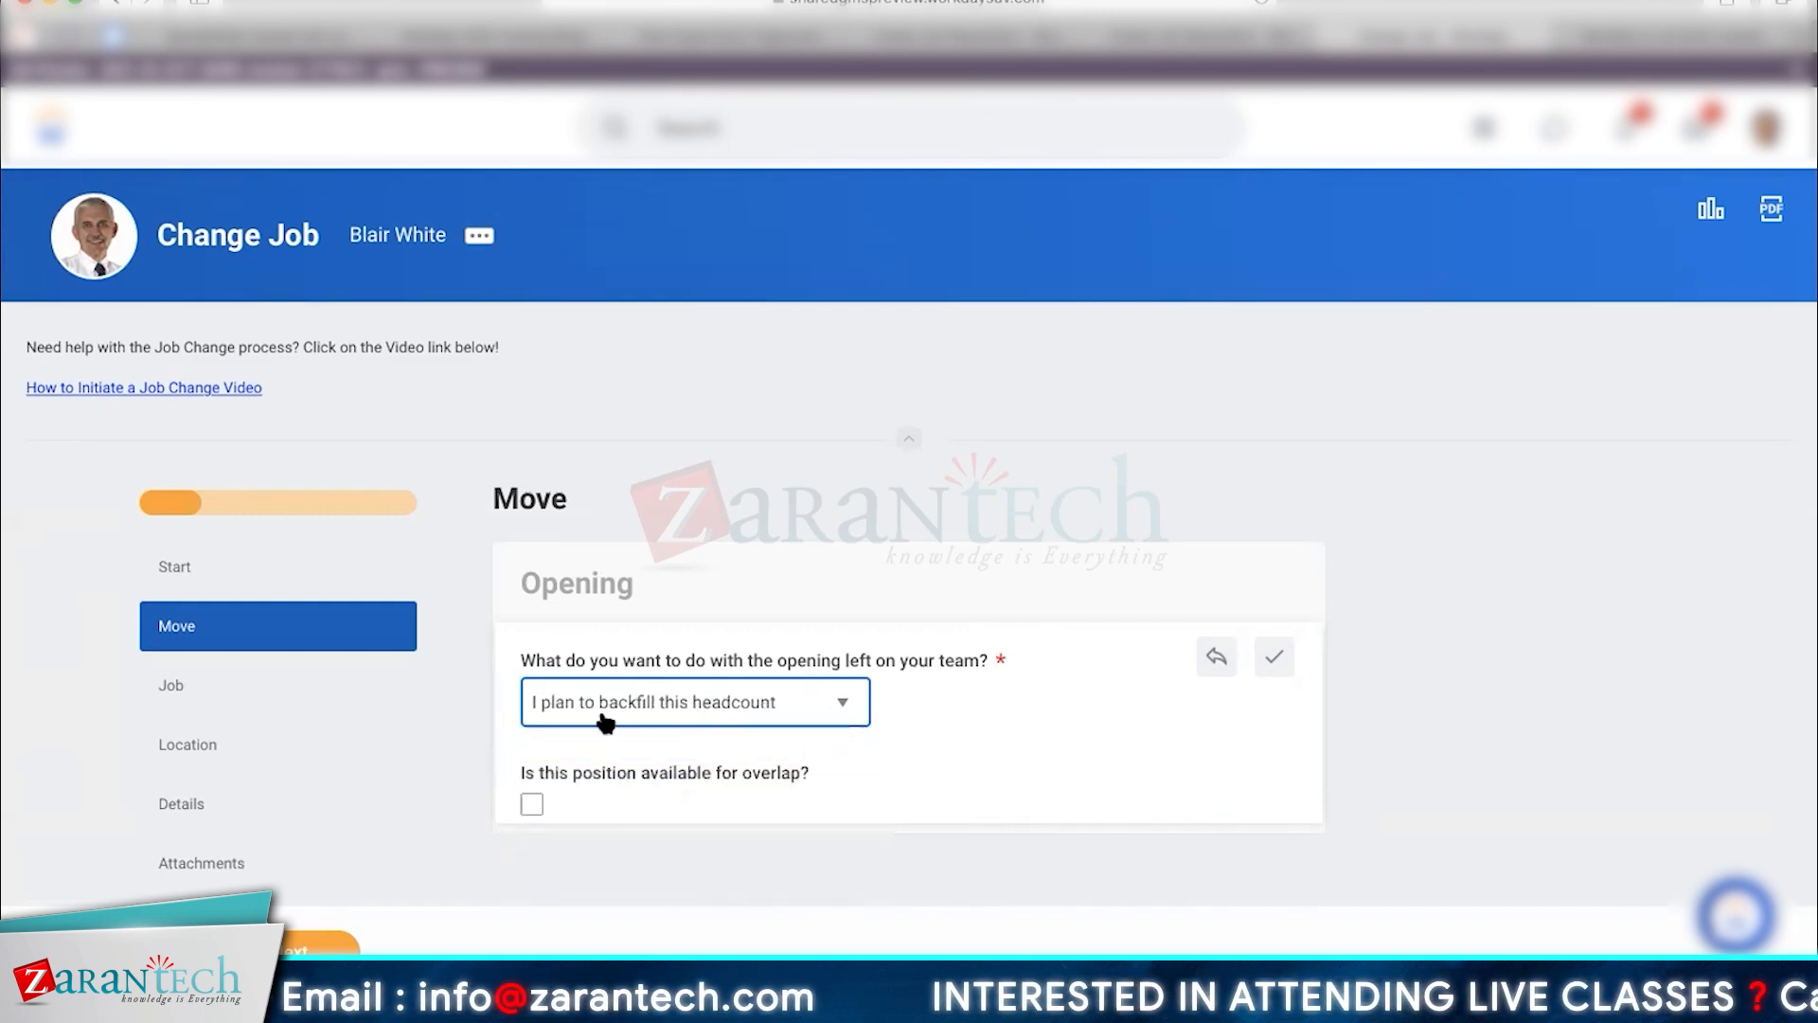
# Mark the position as available for overlap, save the Opening section and continue to the Job stage.
pyautogui.click(532, 804)
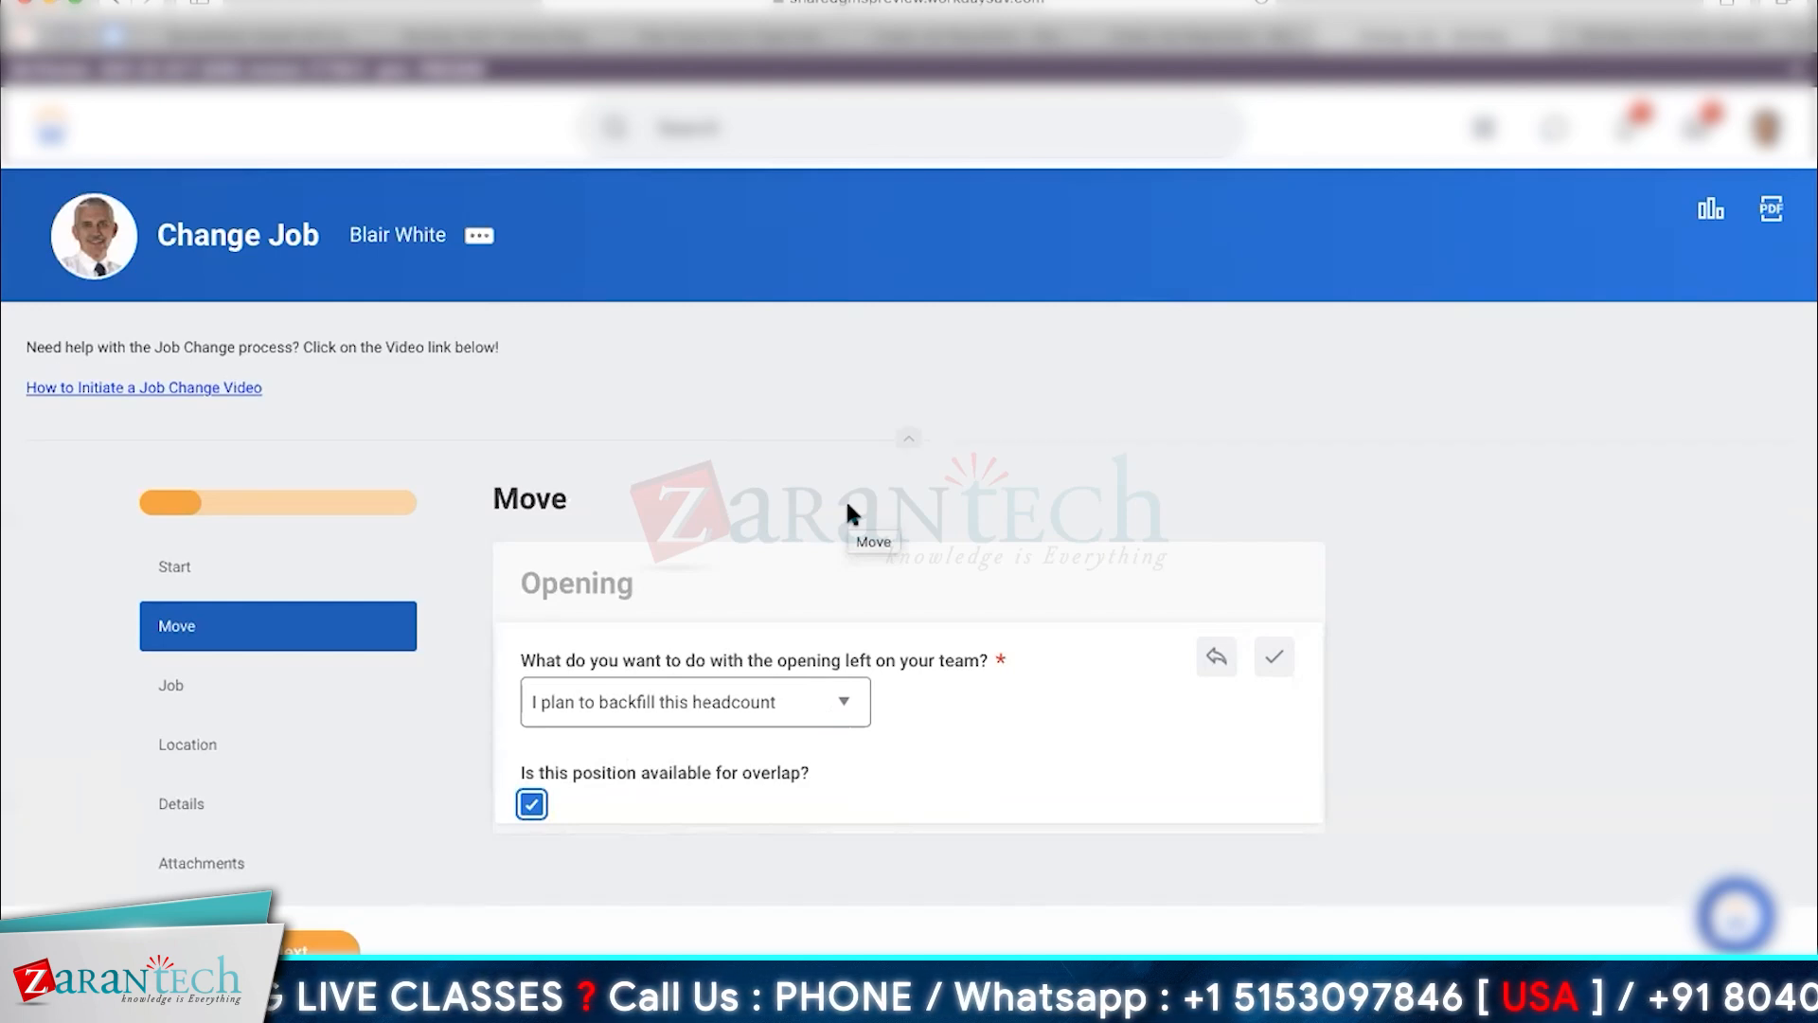
pyautogui.click(1285, 675)
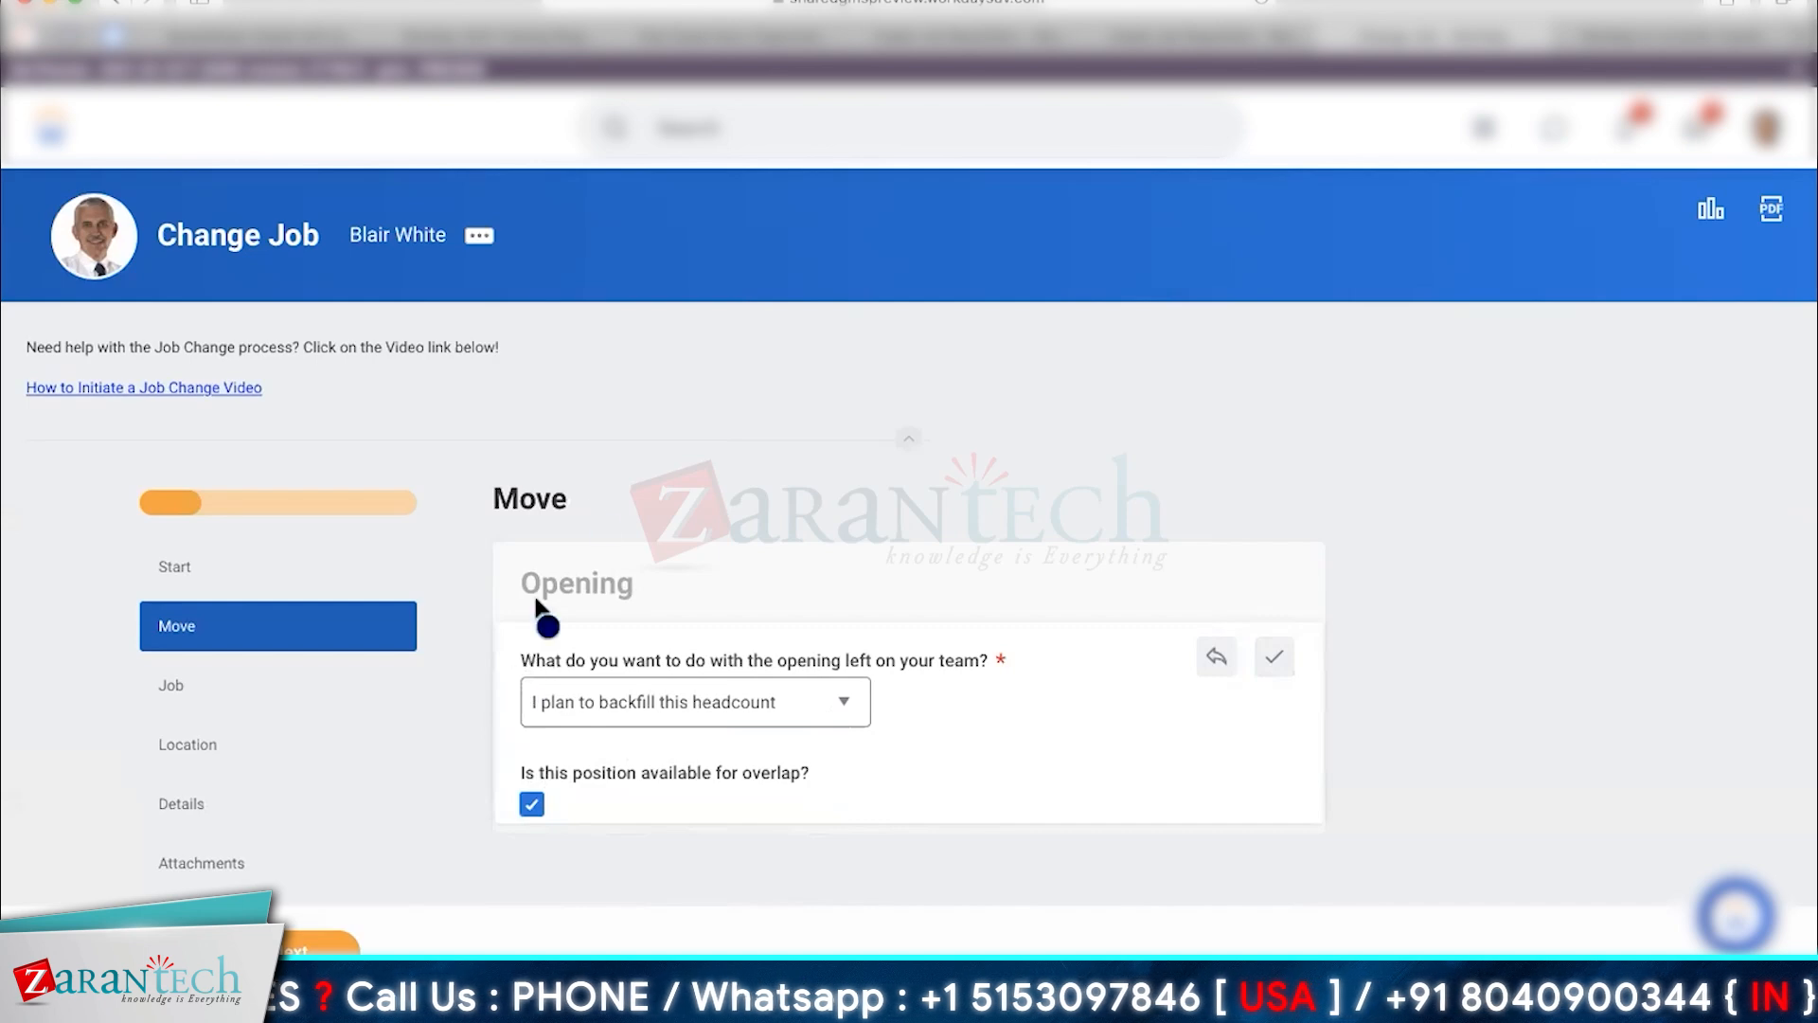
pyautogui.click(674, 442)
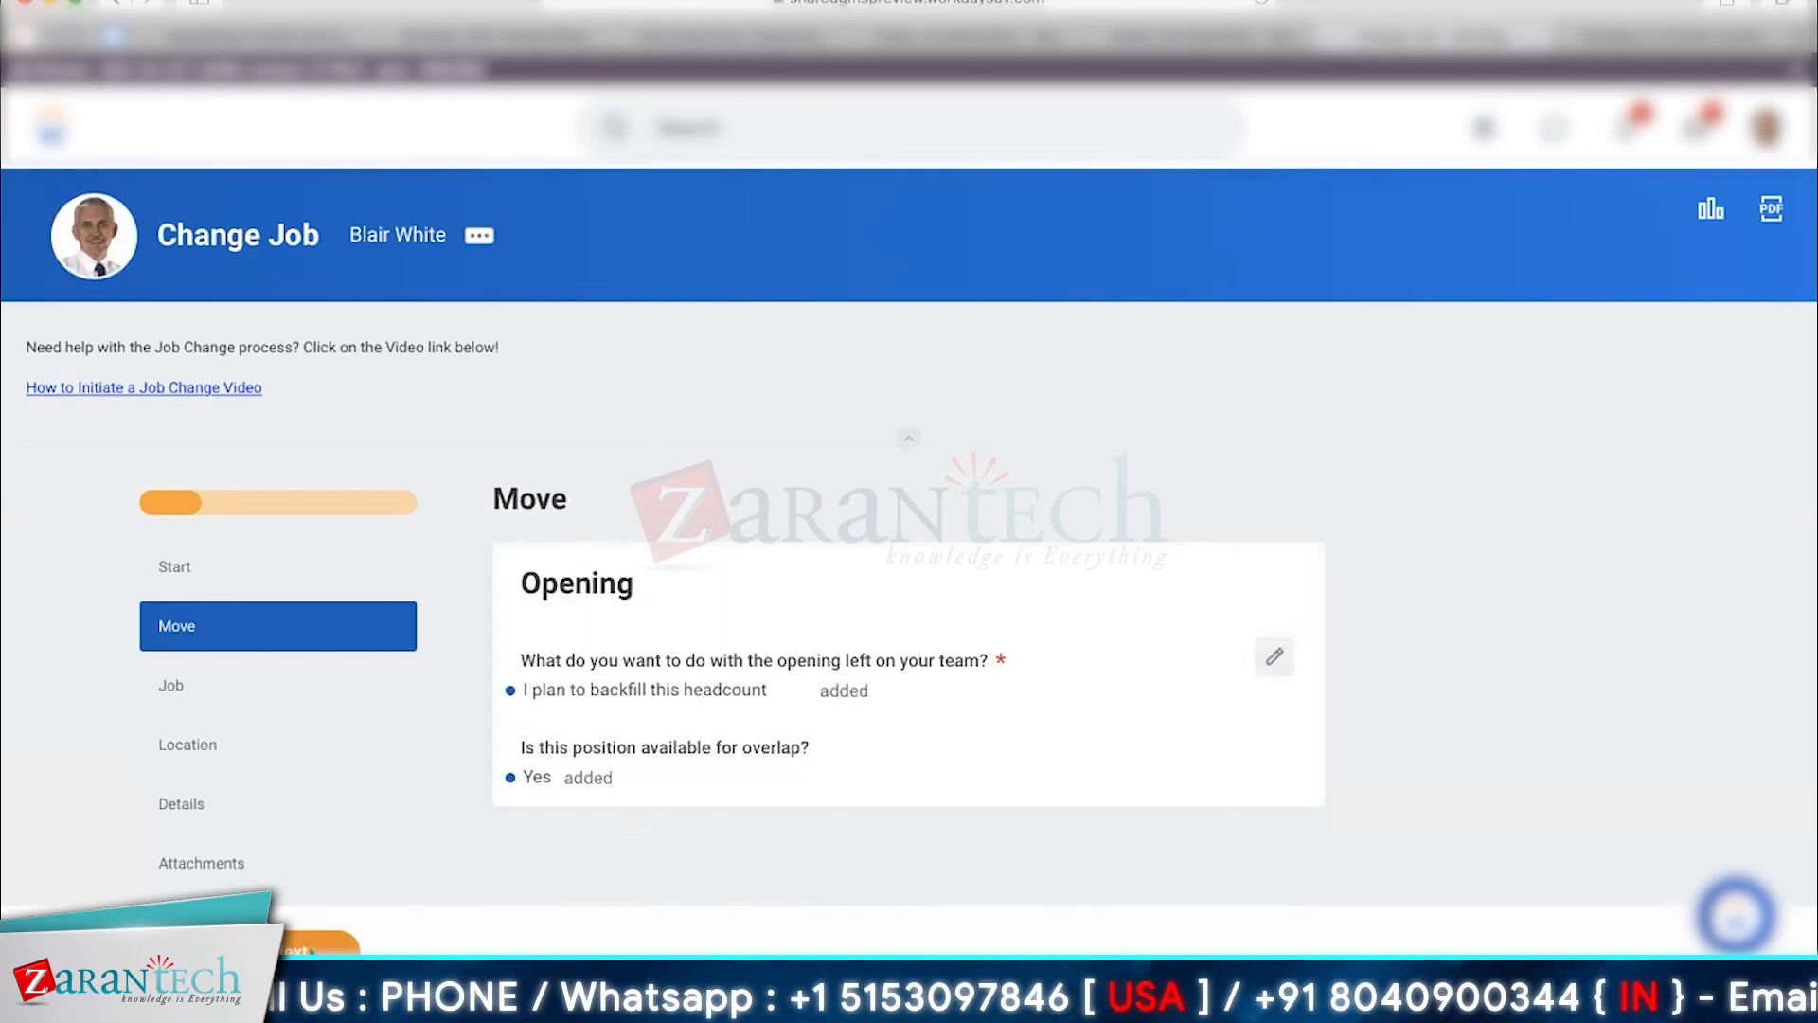
pyautogui.click(322, 945)
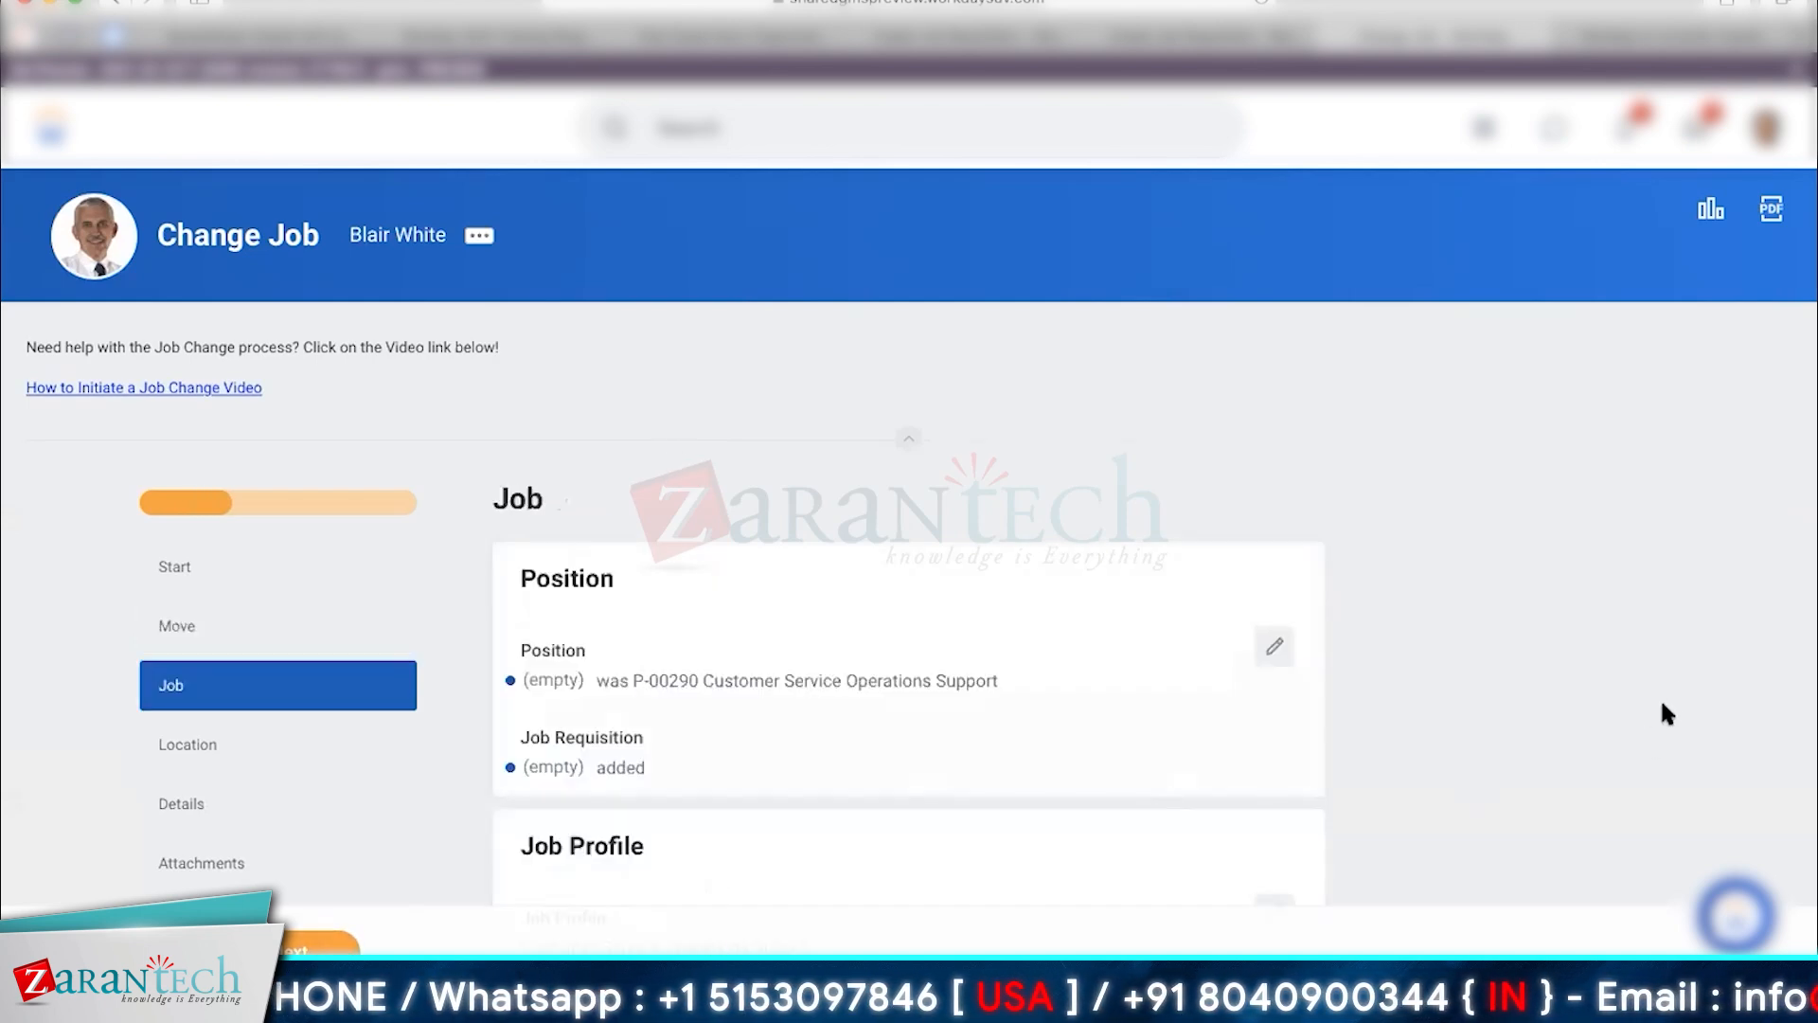
# Review the Job and Location stages, accept the existing Location Details and continue to the Details stage.
pyautogui.scroll(-5, 1685, 695)
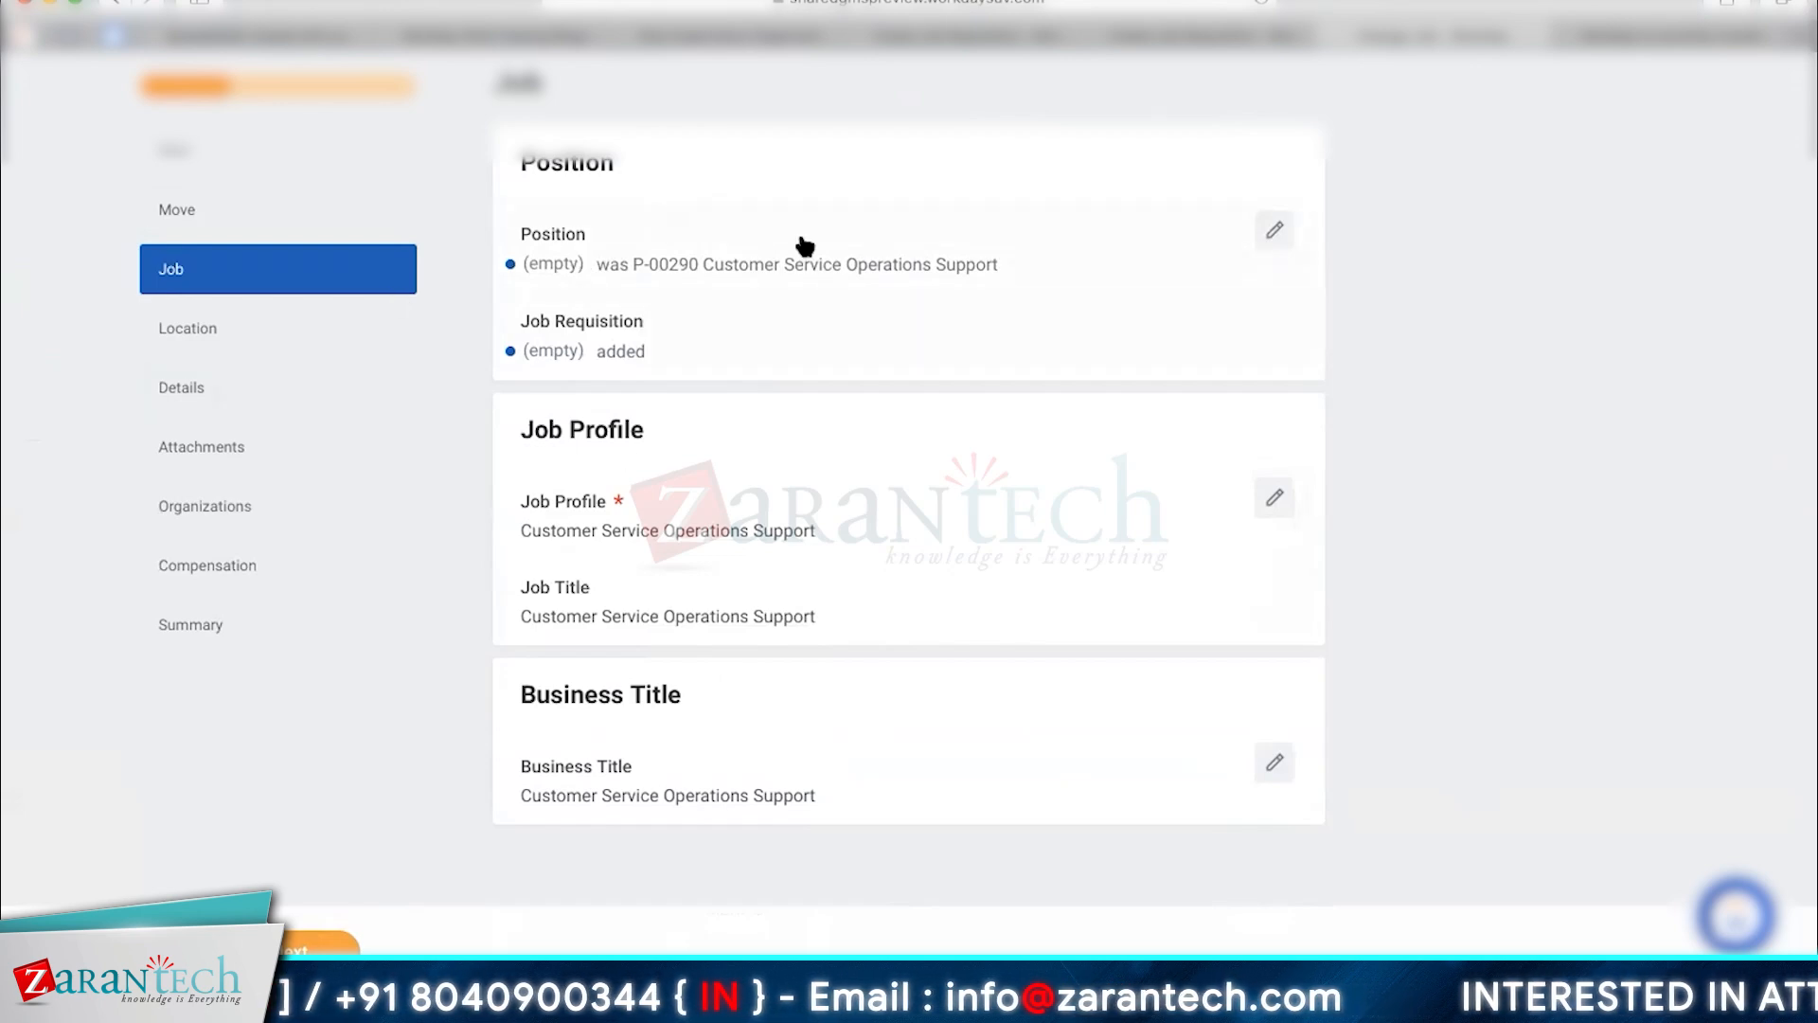
pyautogui.click(317, 942)
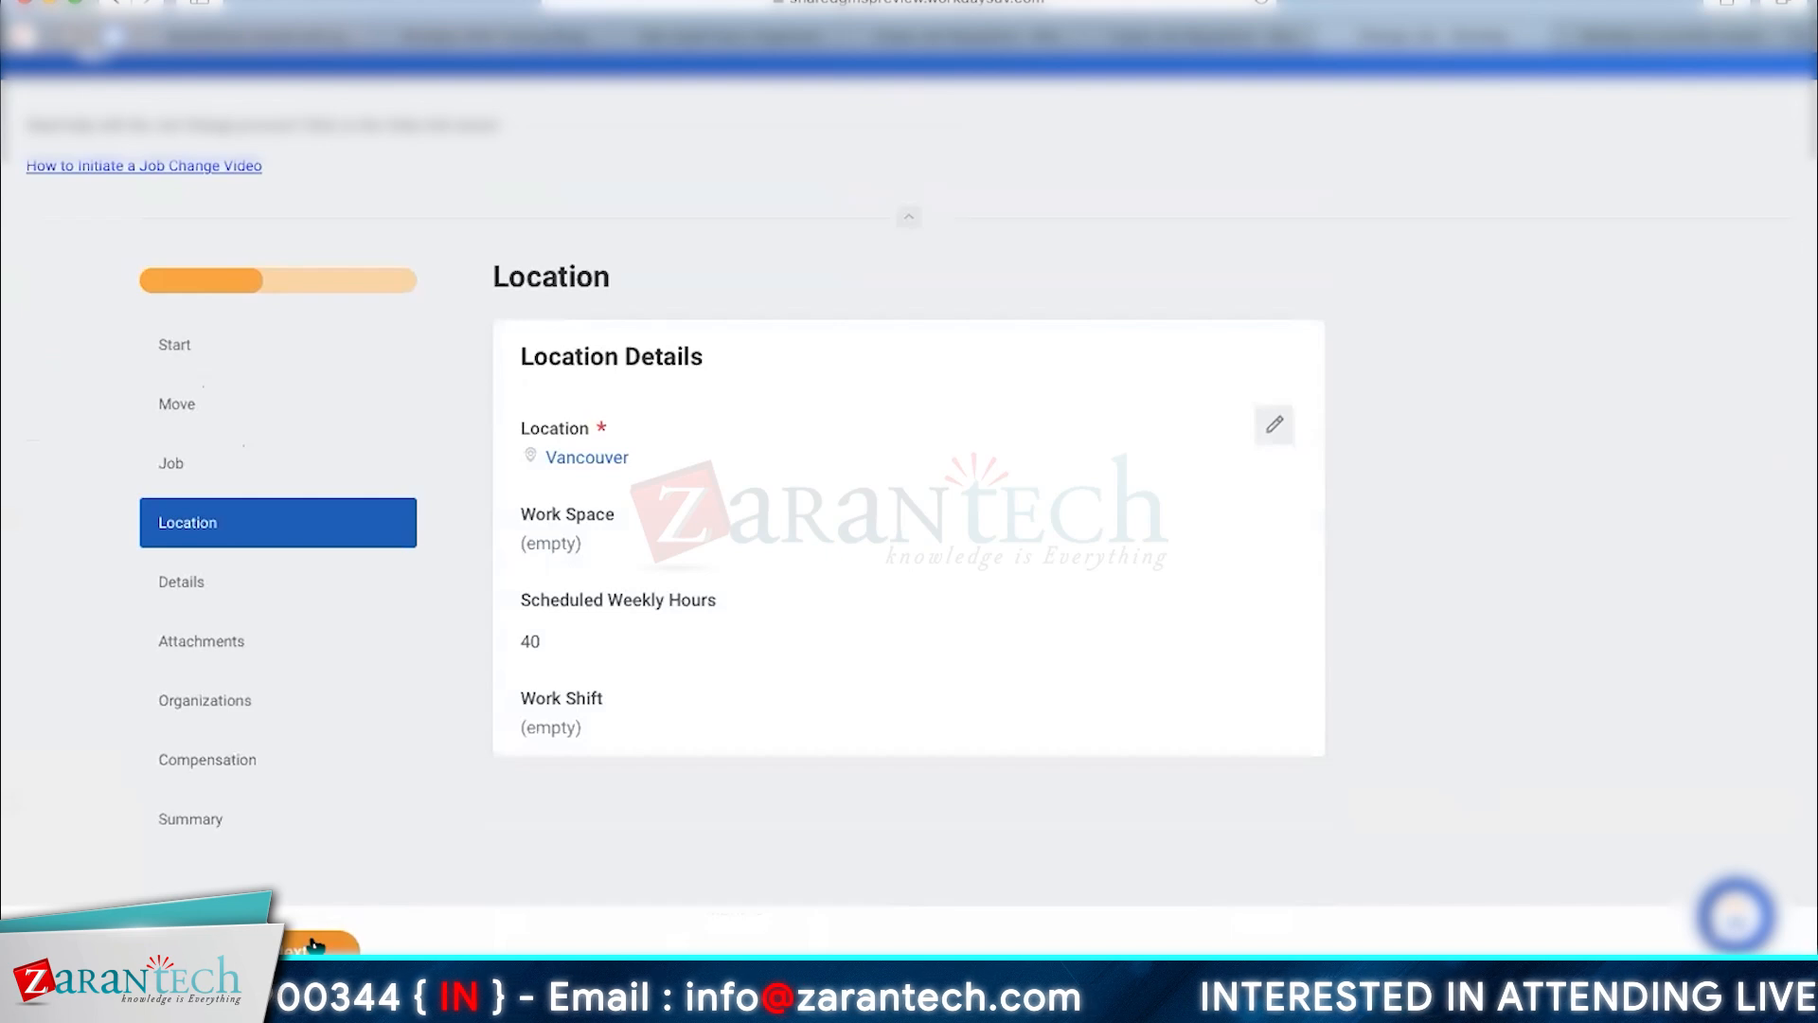
pyautogui.click(1275, 426)
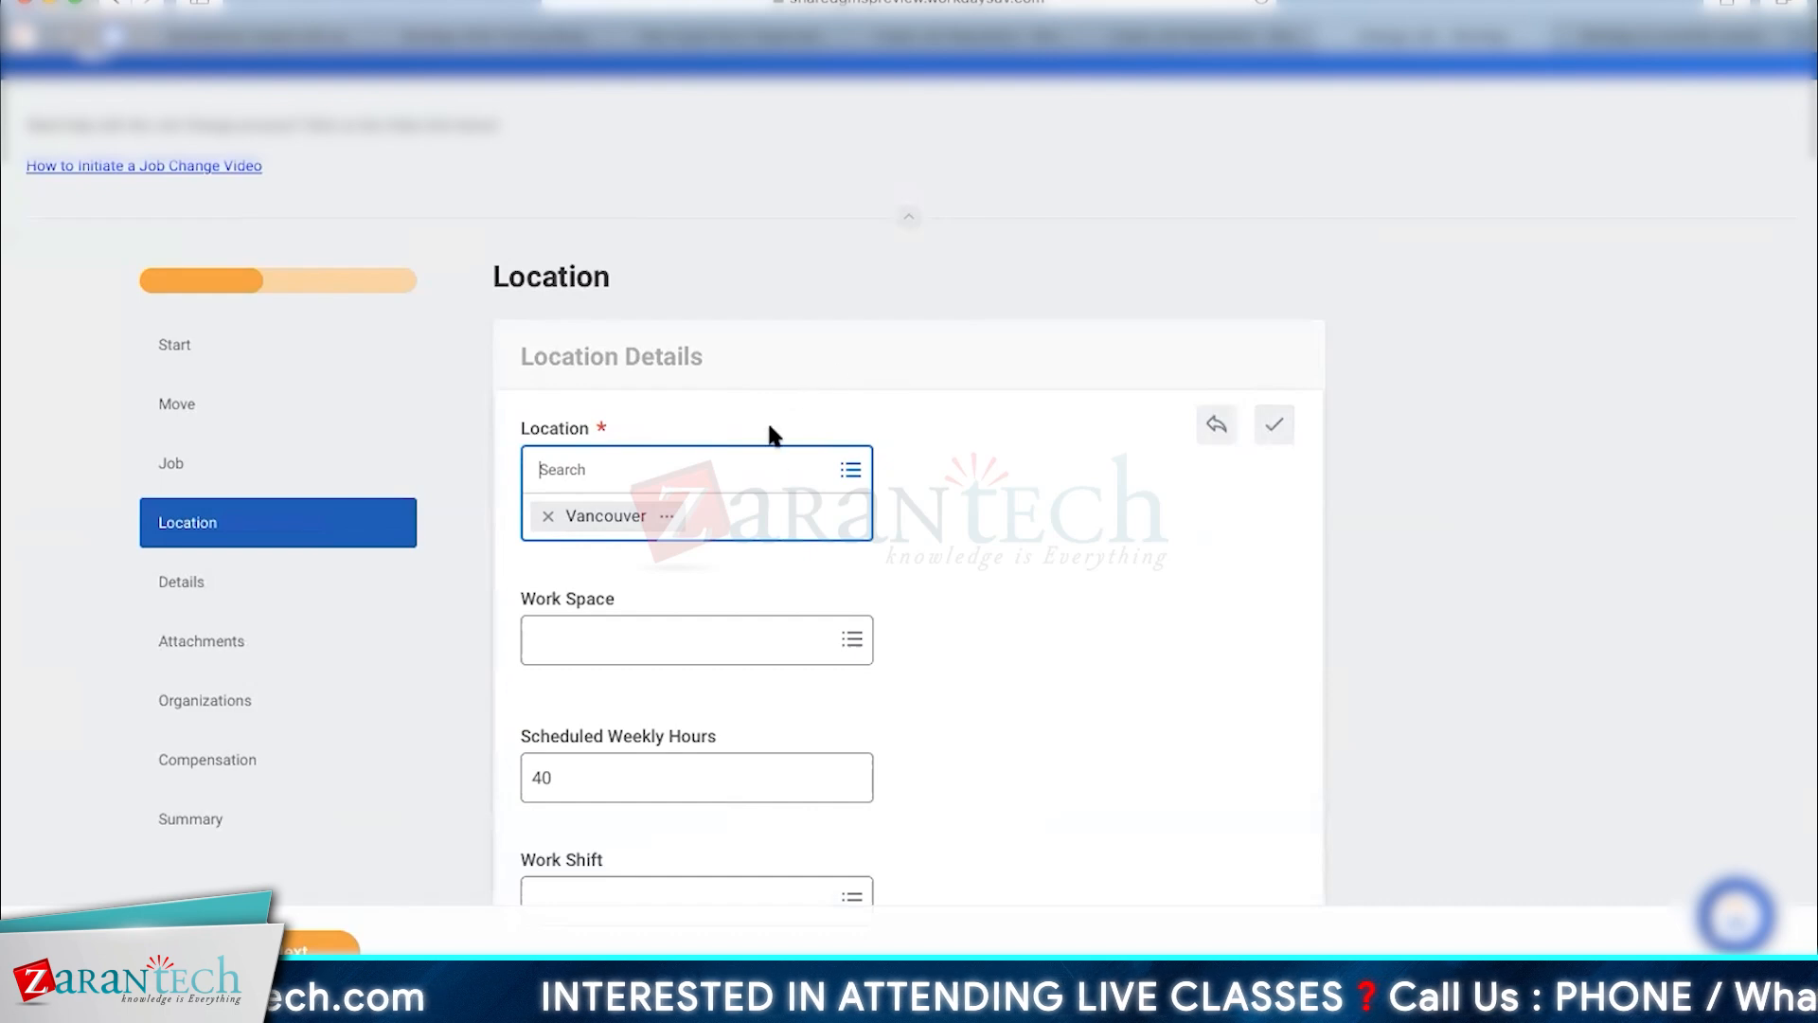
pyautogui.click(1274, 438)
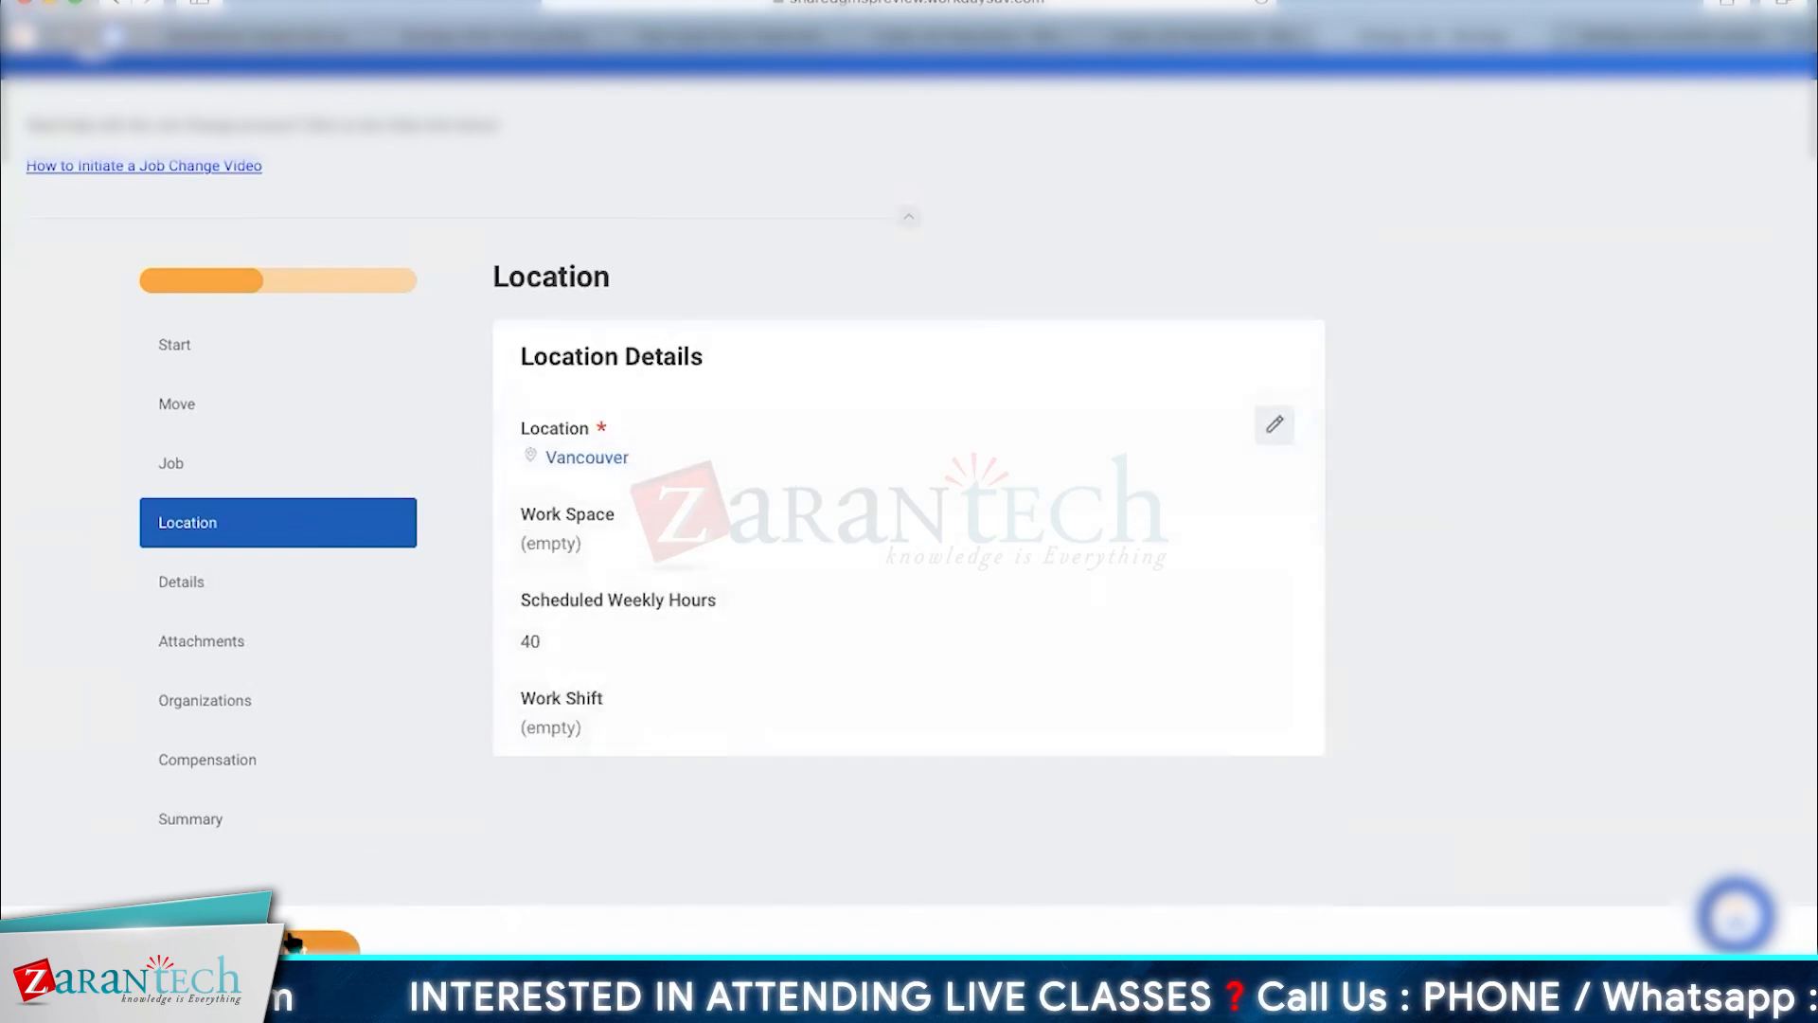
pyautogui.click(295, 947)
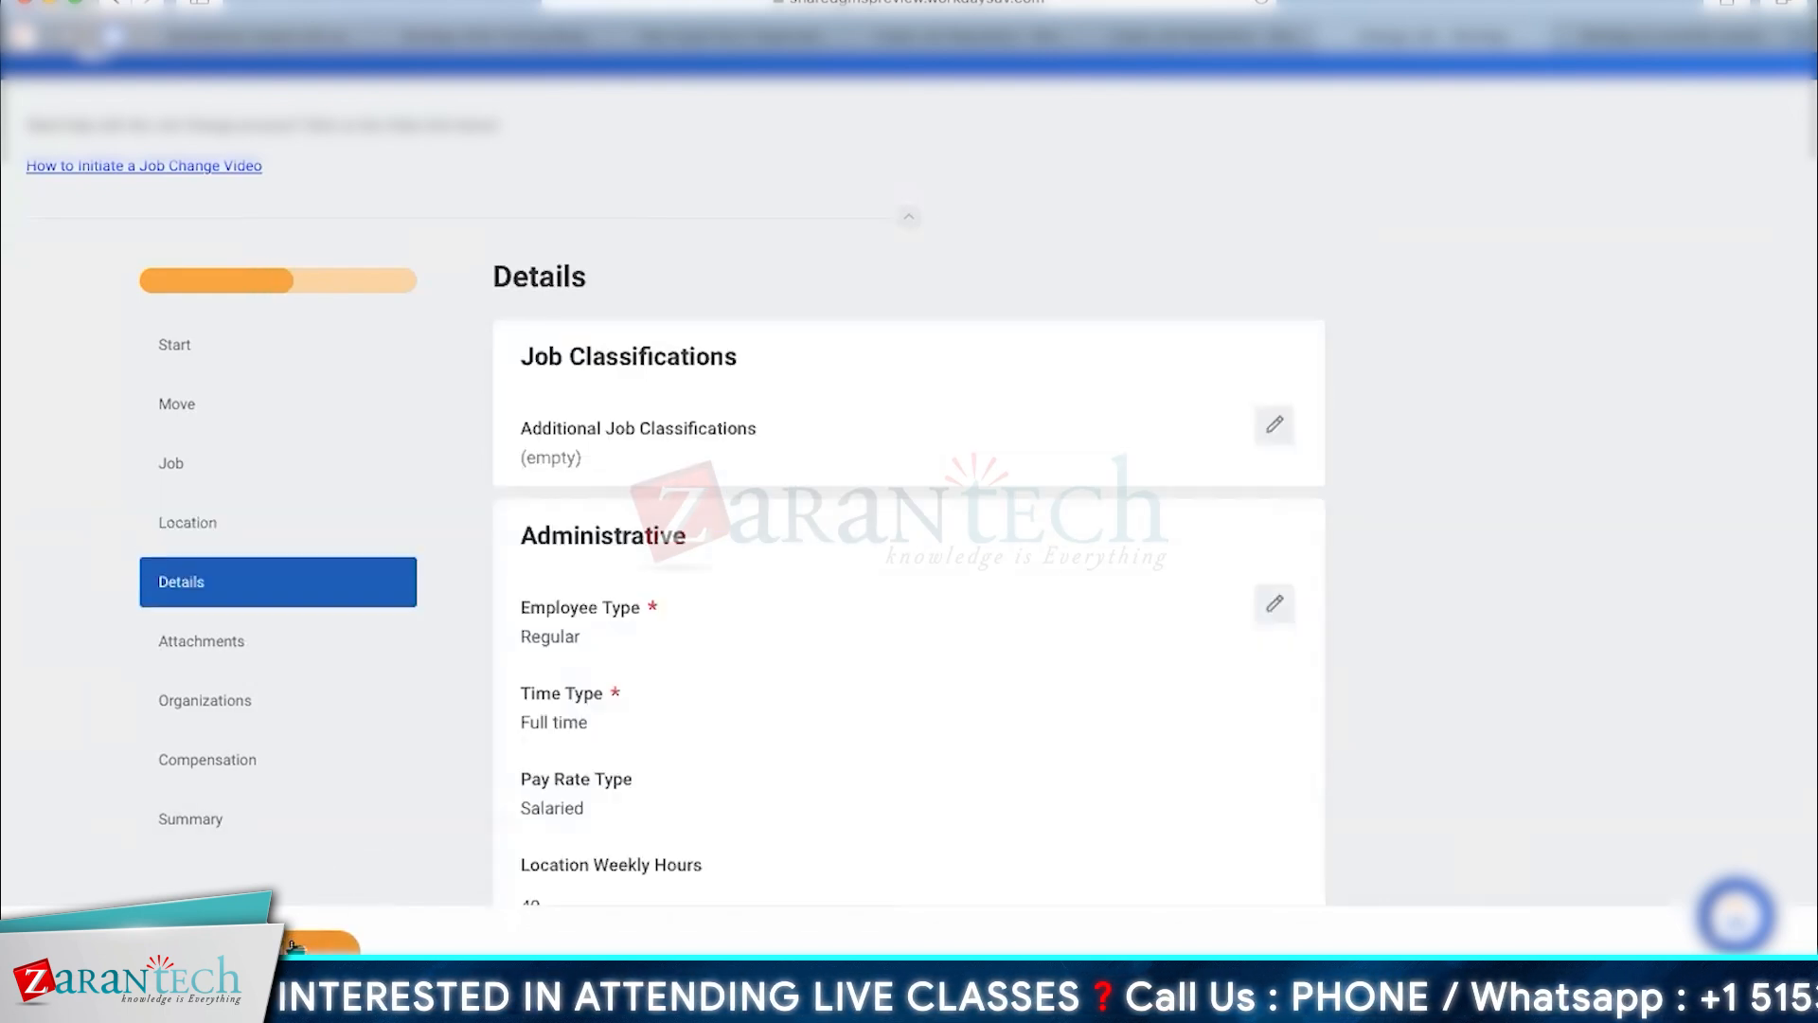
# Review the job classifications and administrative details without editing them, and continue to the Attachments stage.
pyautogui.scroll(-5, 1509, 726)
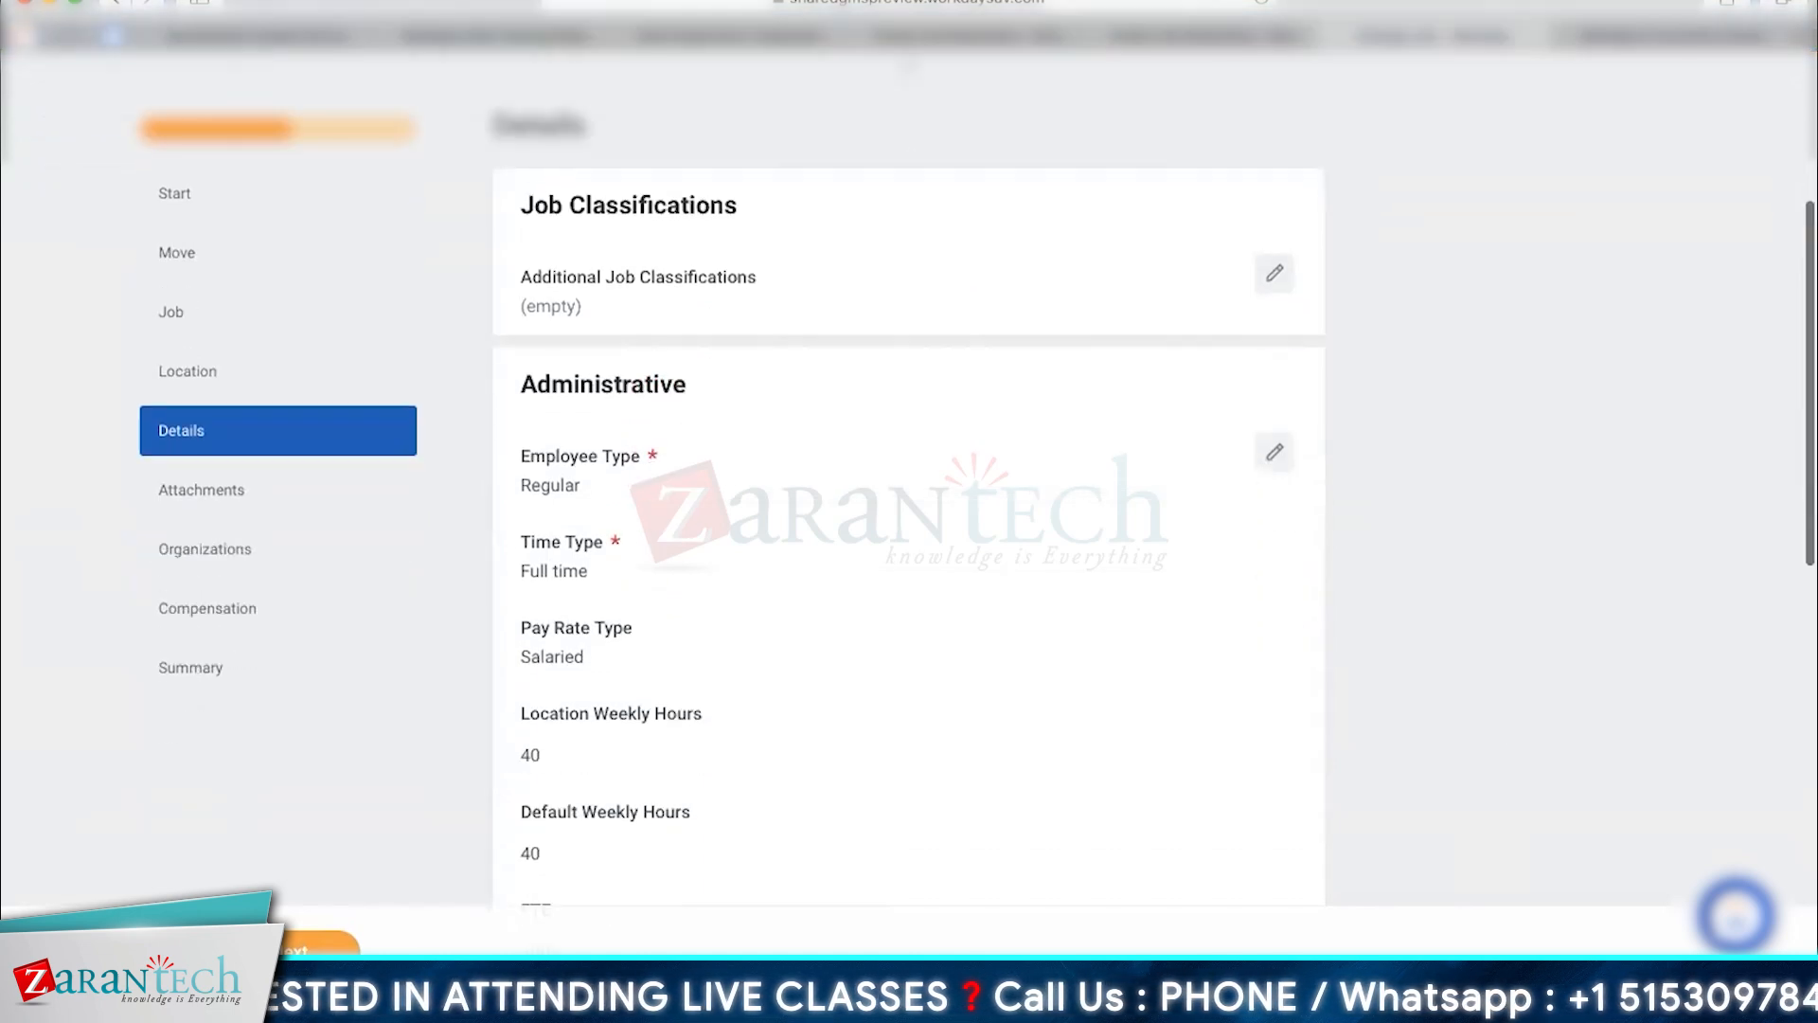
pyautogui.scroll(-3, 909, 511)
pyautogui.scroll(1, 910, 512)
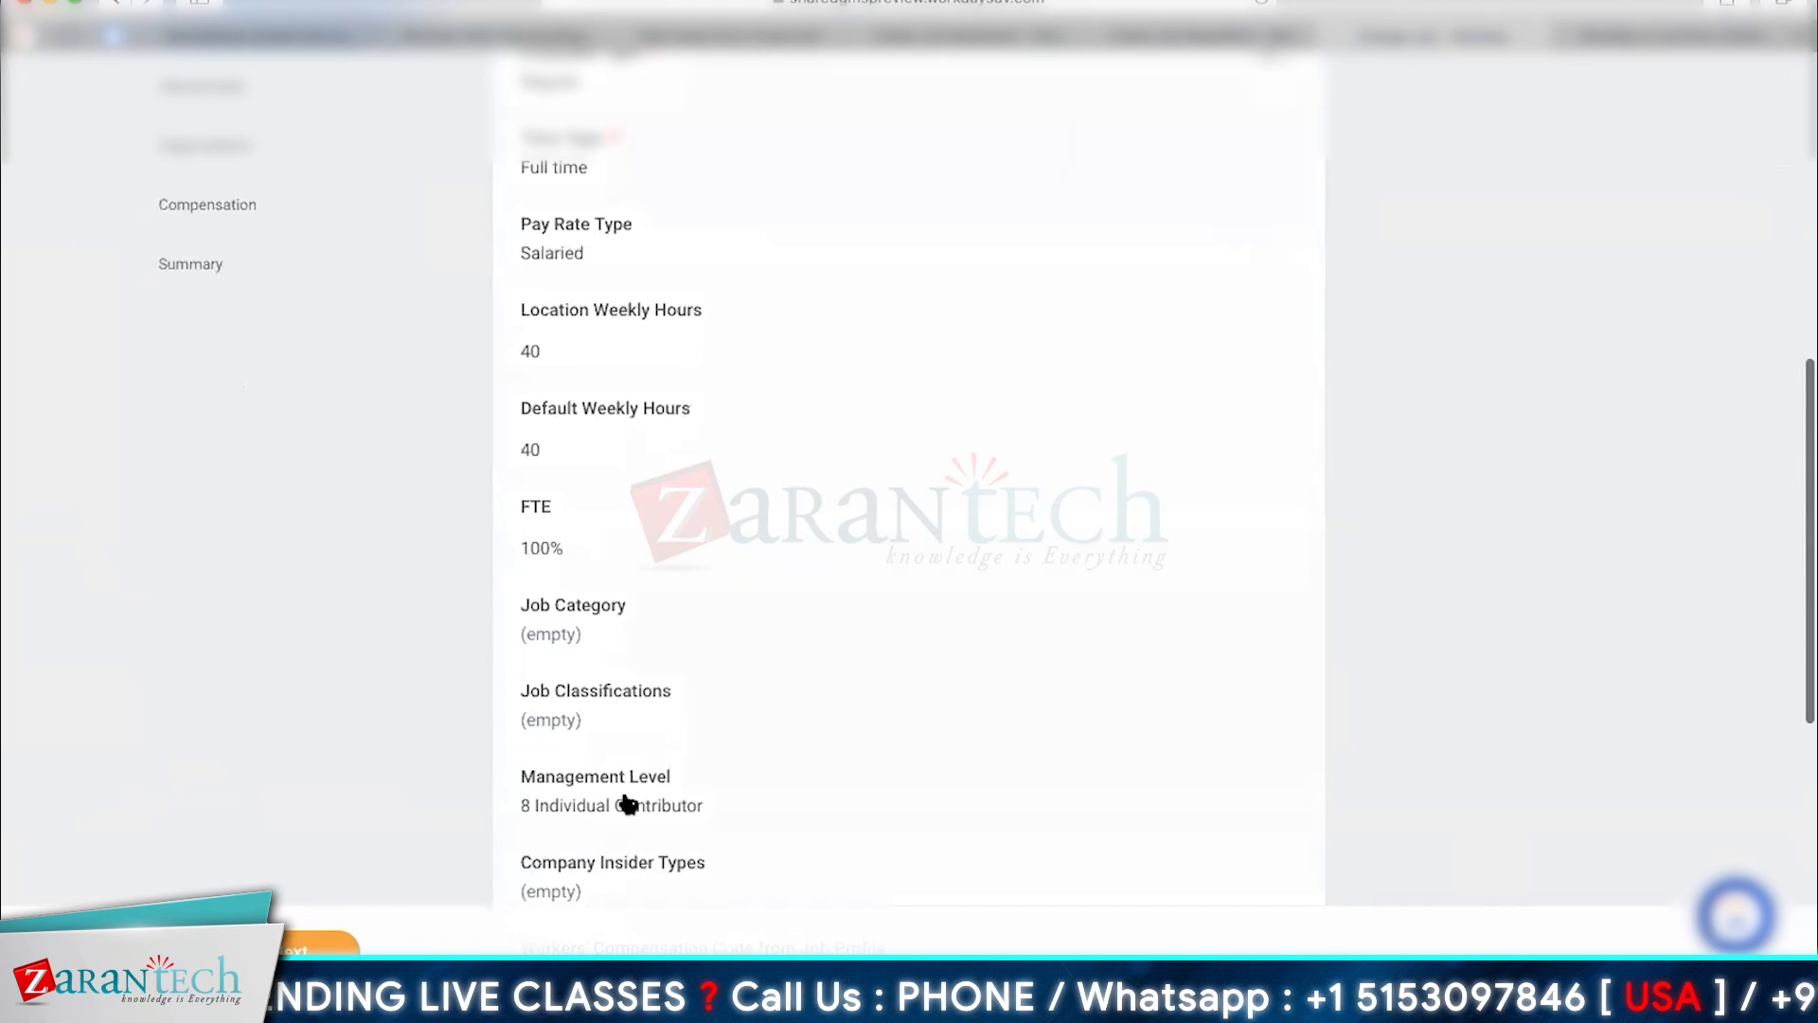
pyautogui.scroll(5, 1803, 426)
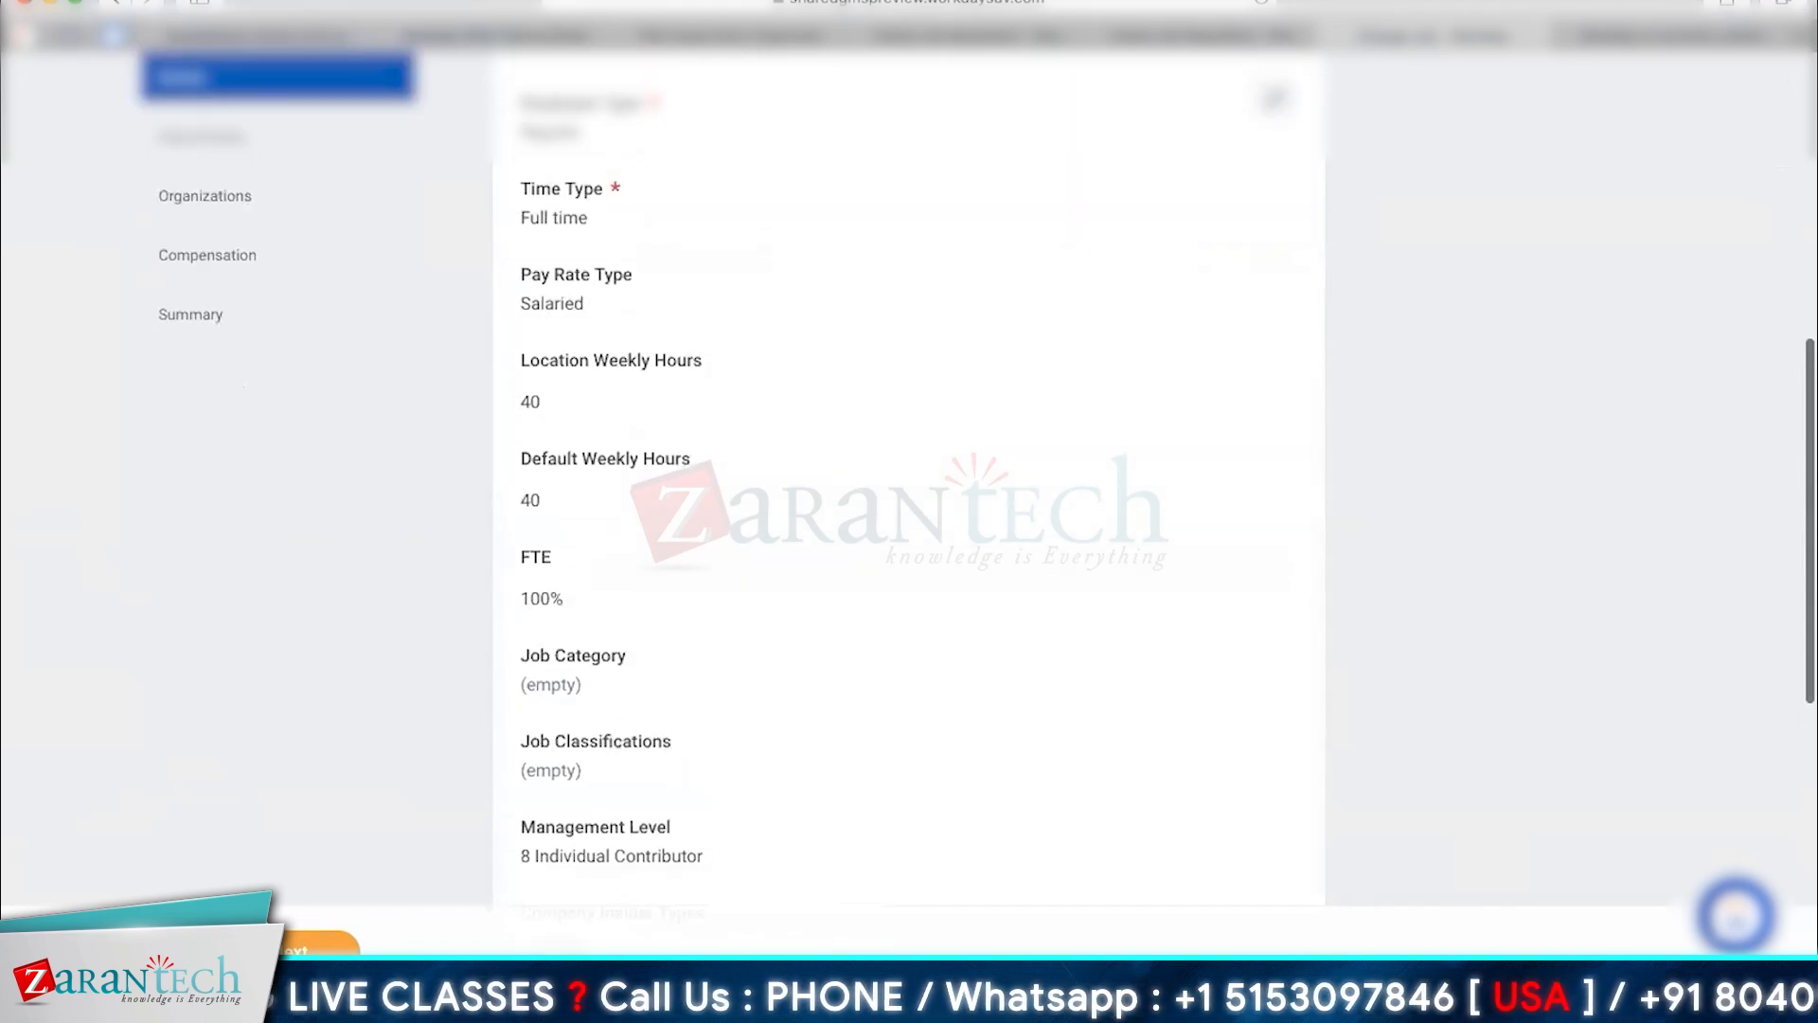
pyautogui.scroll(2, 909, 511)
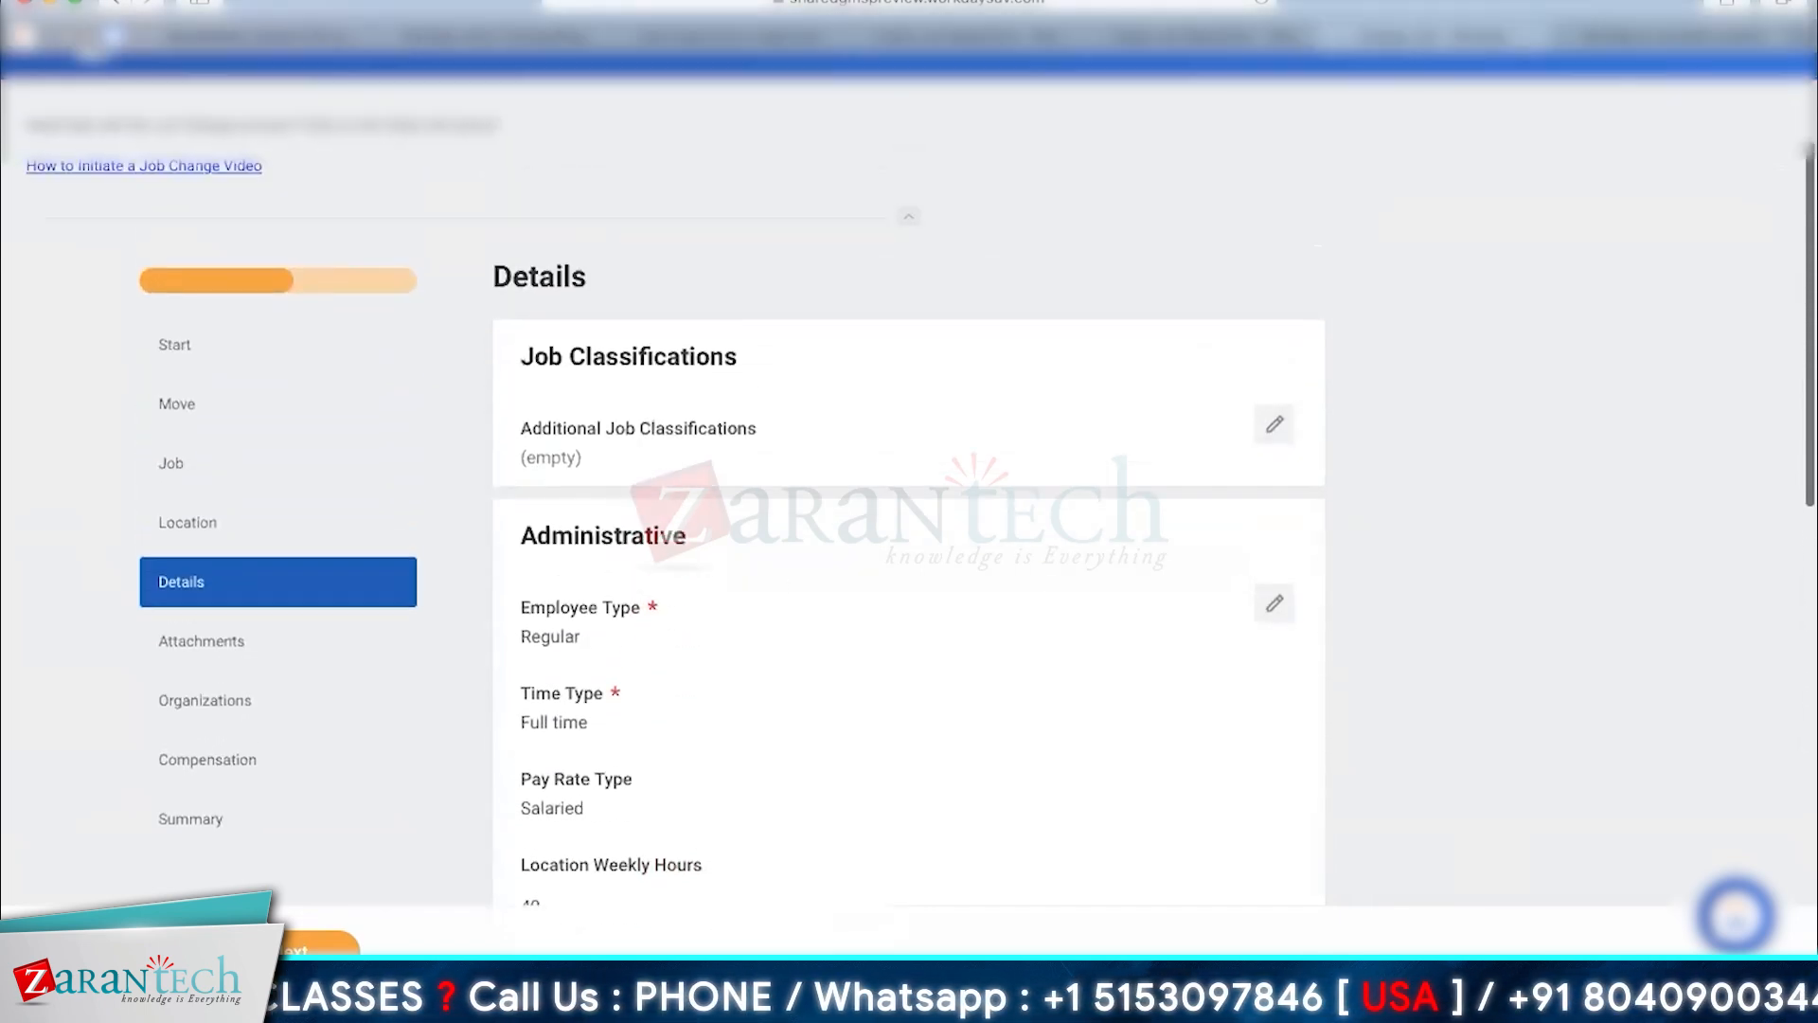
pyautogui.click(322, 947)
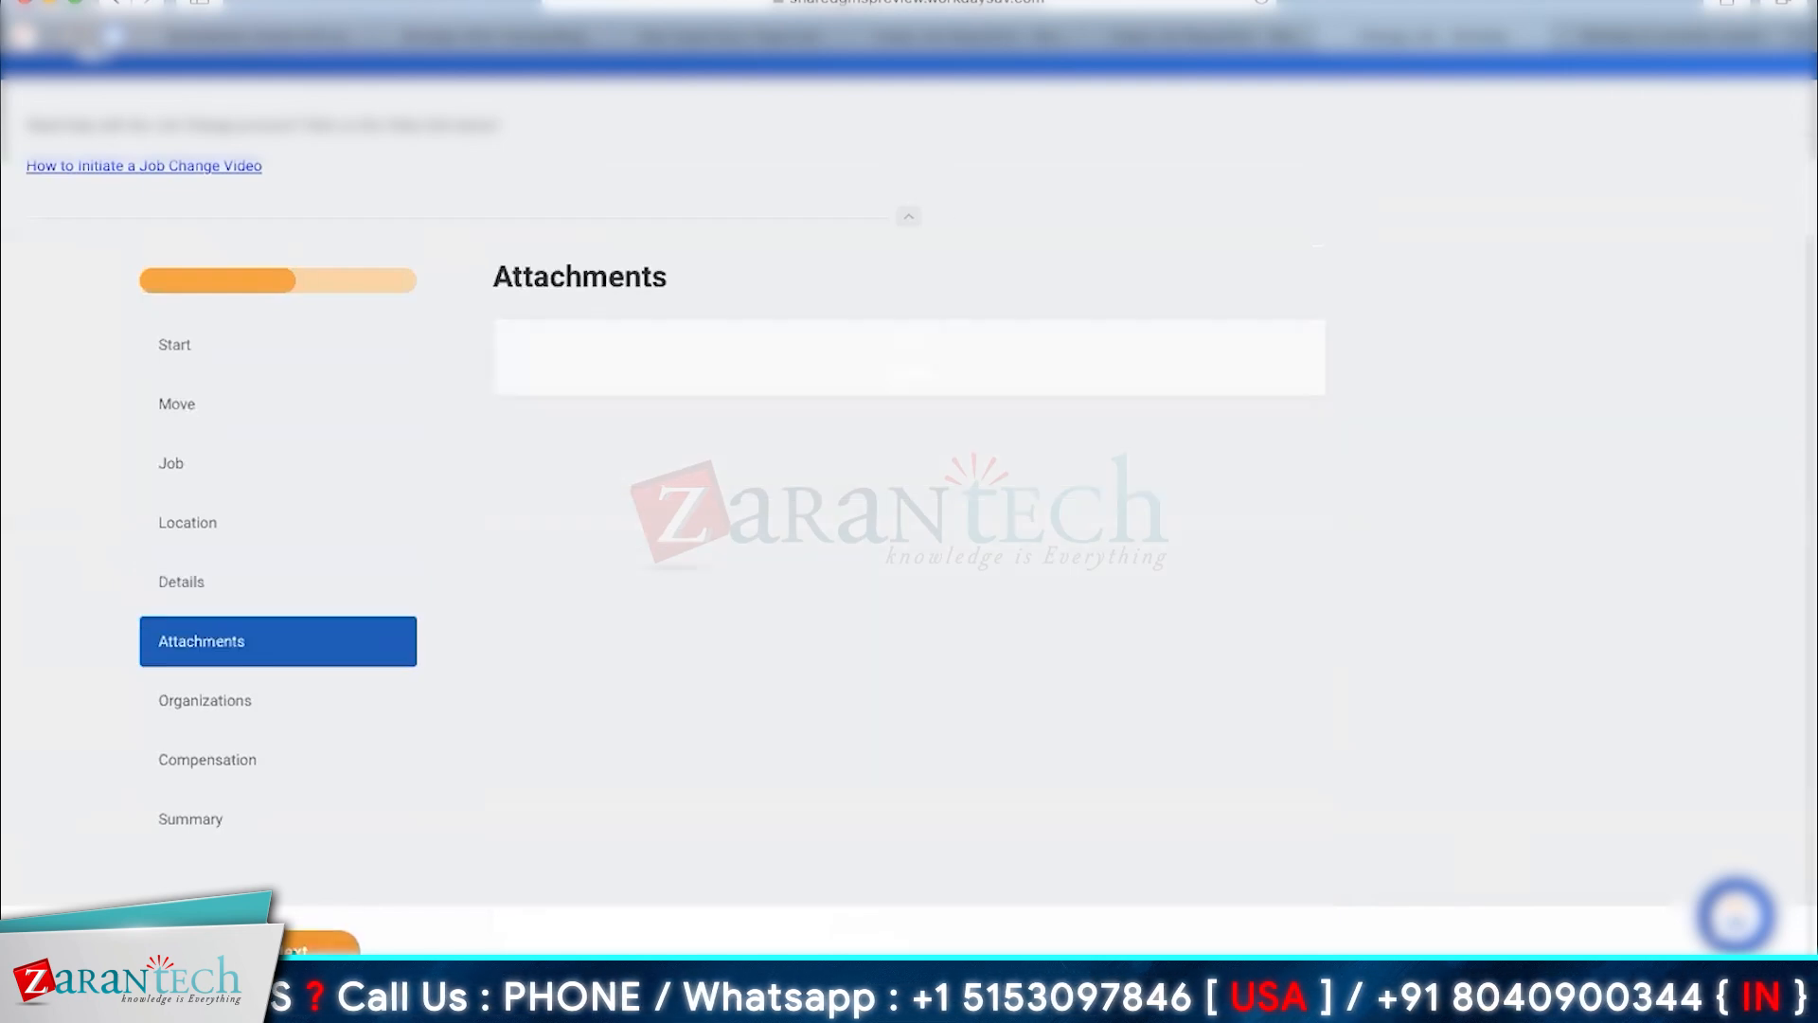
# Skip the attachments, review the organization assignments and continue to the Compensation stage.
pyautogui.click(322, 947)
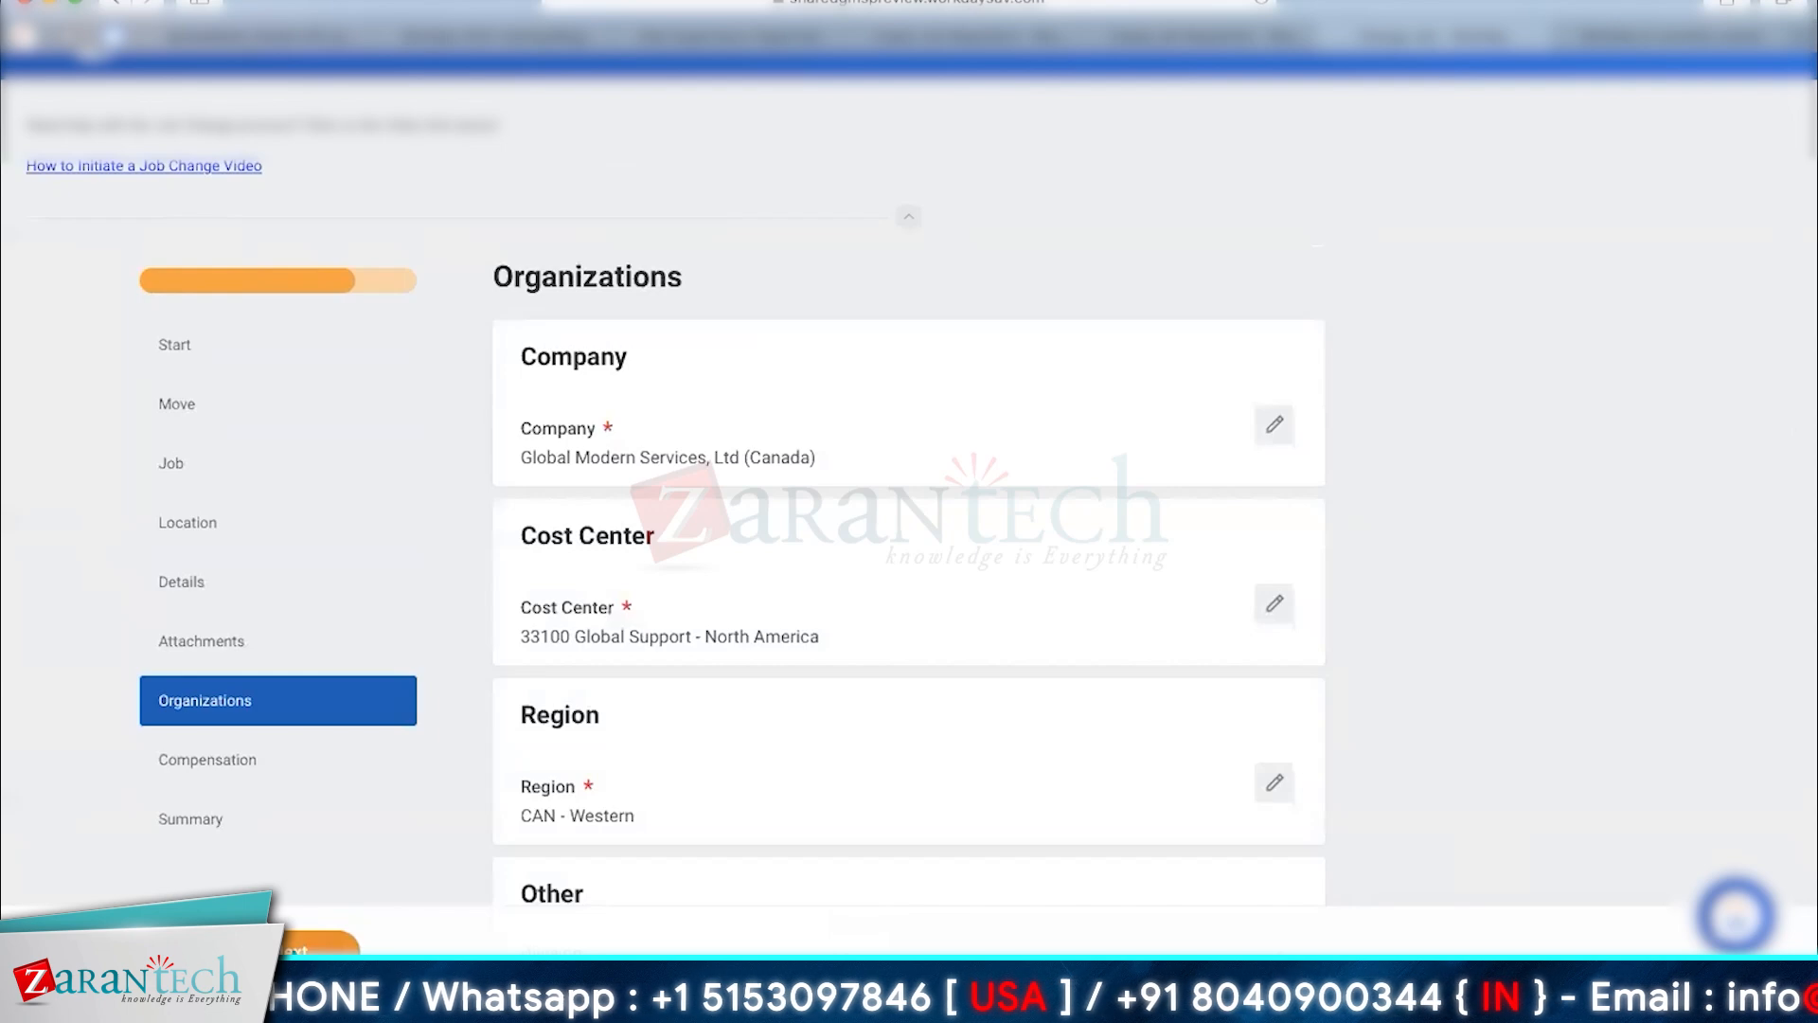
pyautogui.scroll(-4, 1563, 672)
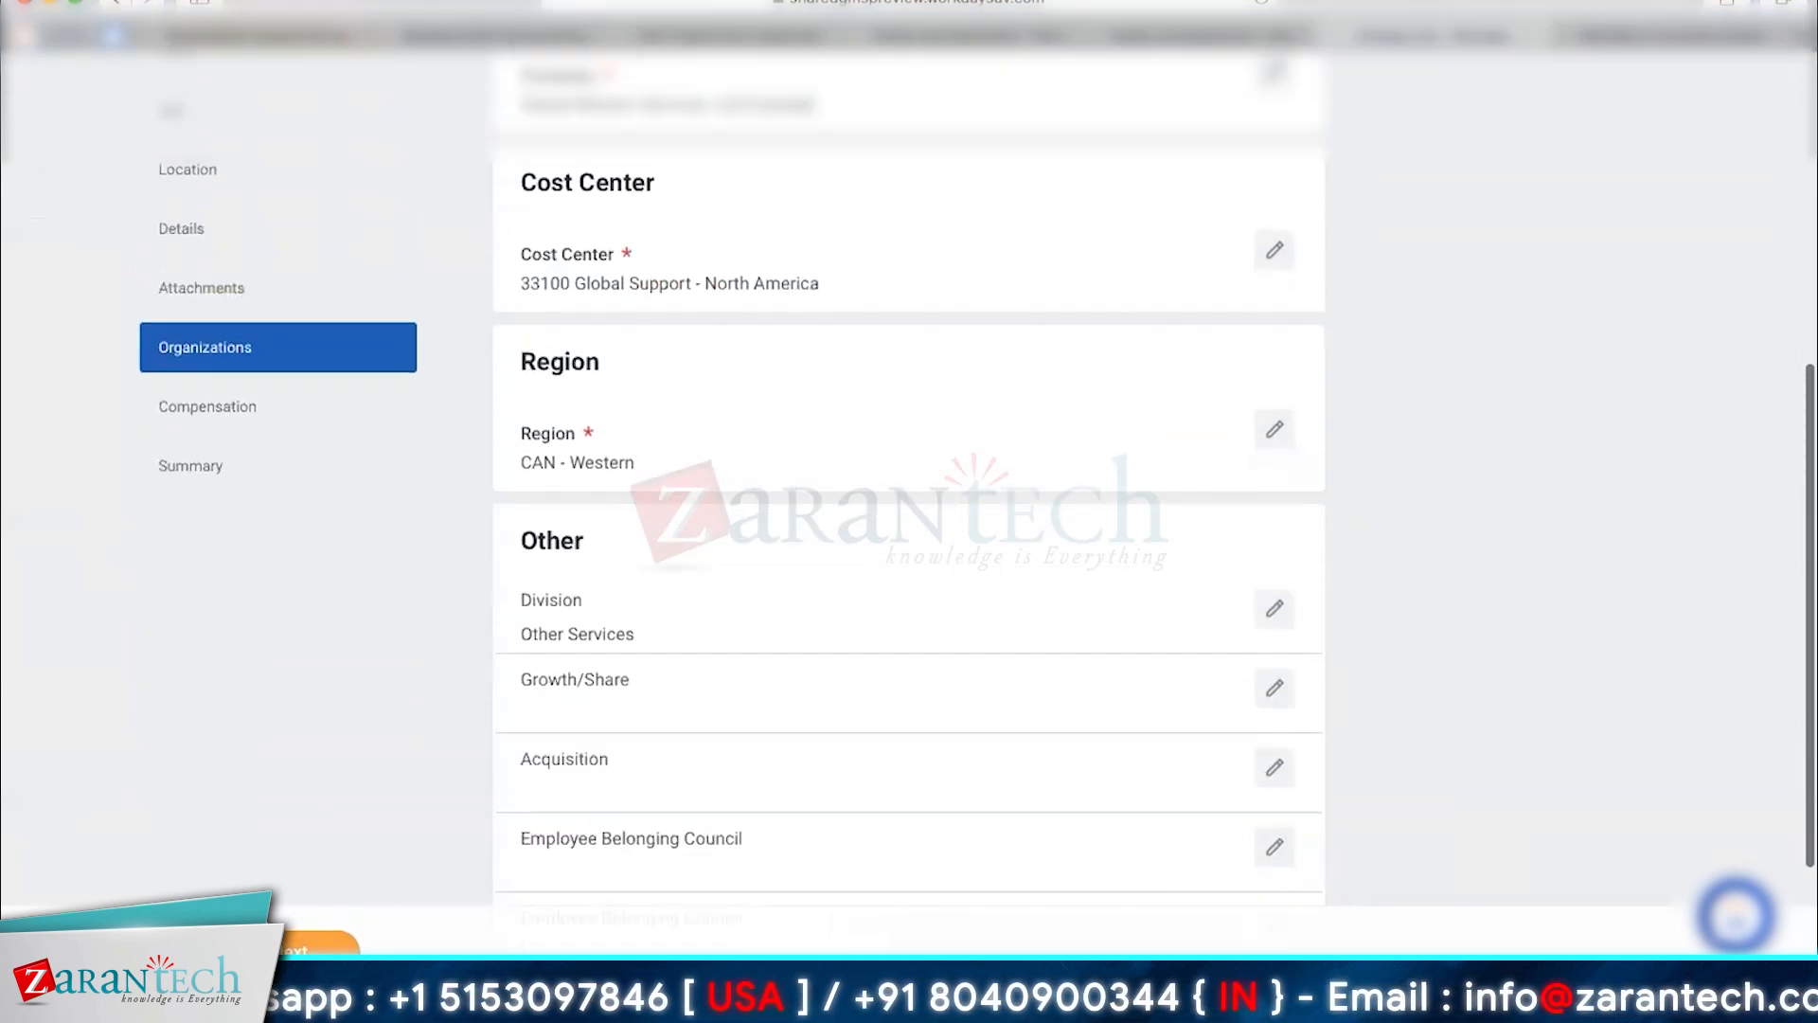
pyautogui.click(313, 937)
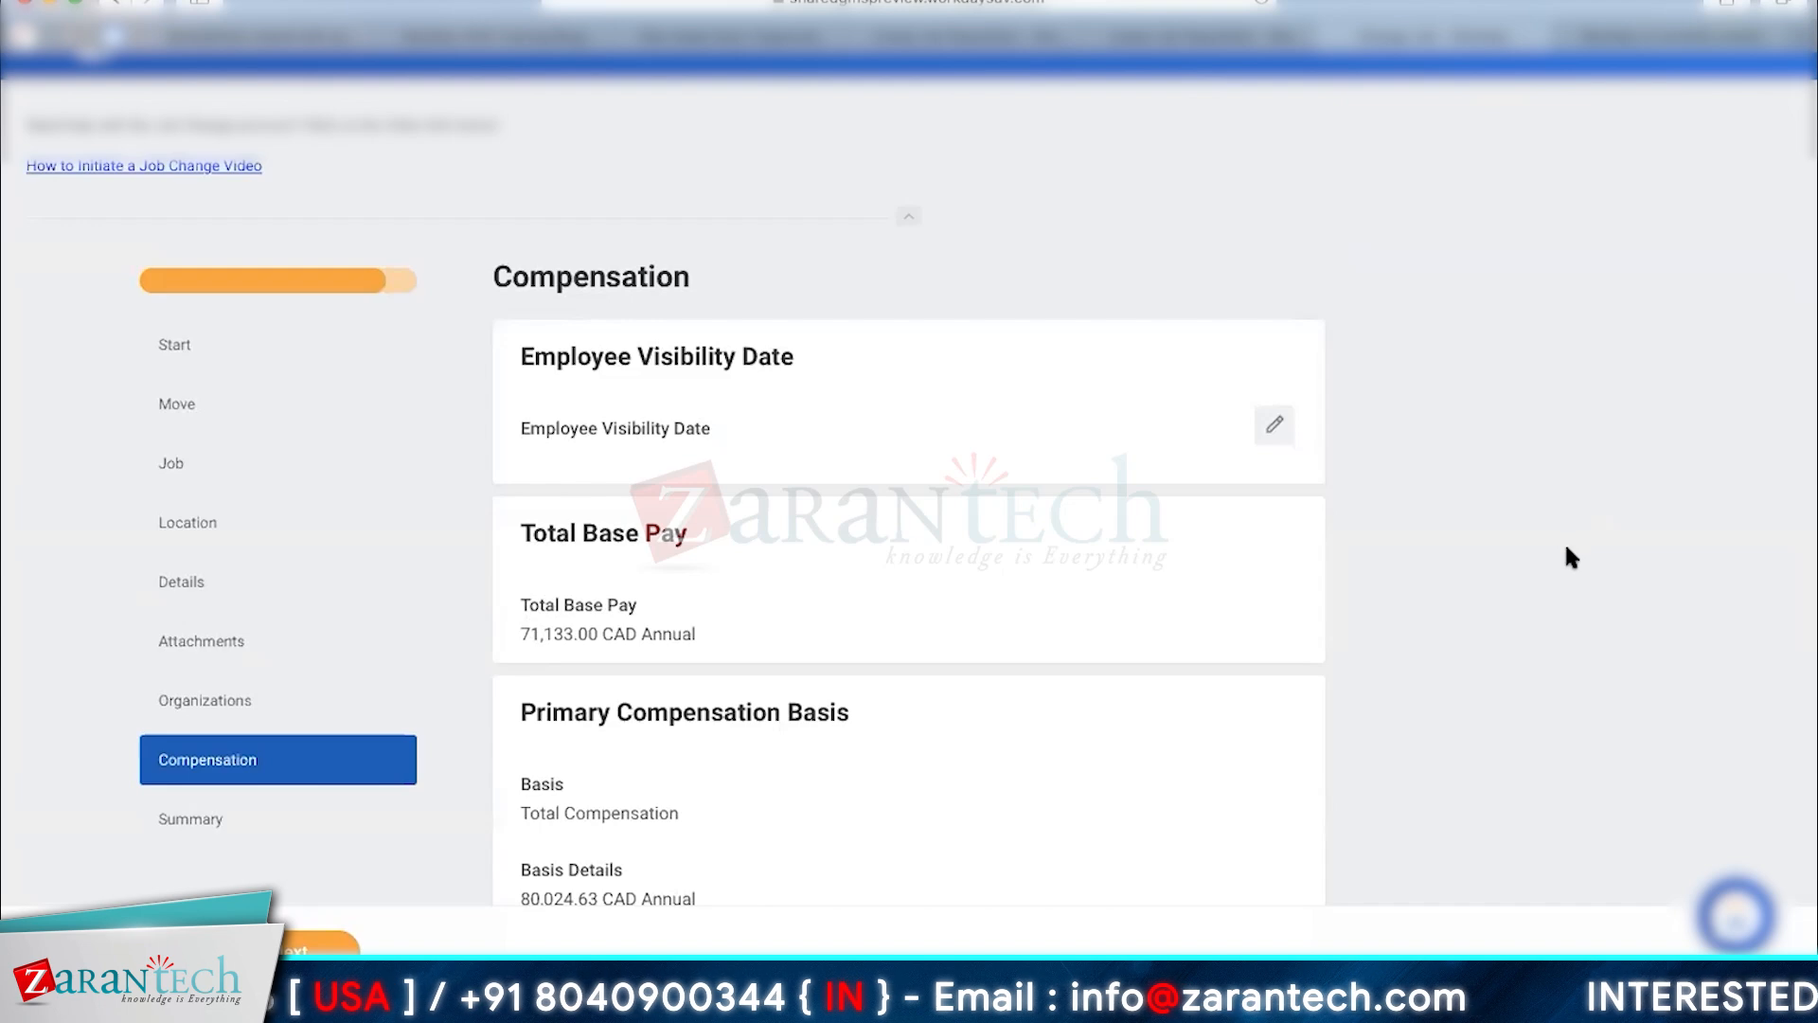
# Review the base pay, primary compensation basis and guidelines, and continue to the job change summary.
pyautogui.scroll(-2, 1564, 554)
pyautogui.scroll(-2, 909, 530)
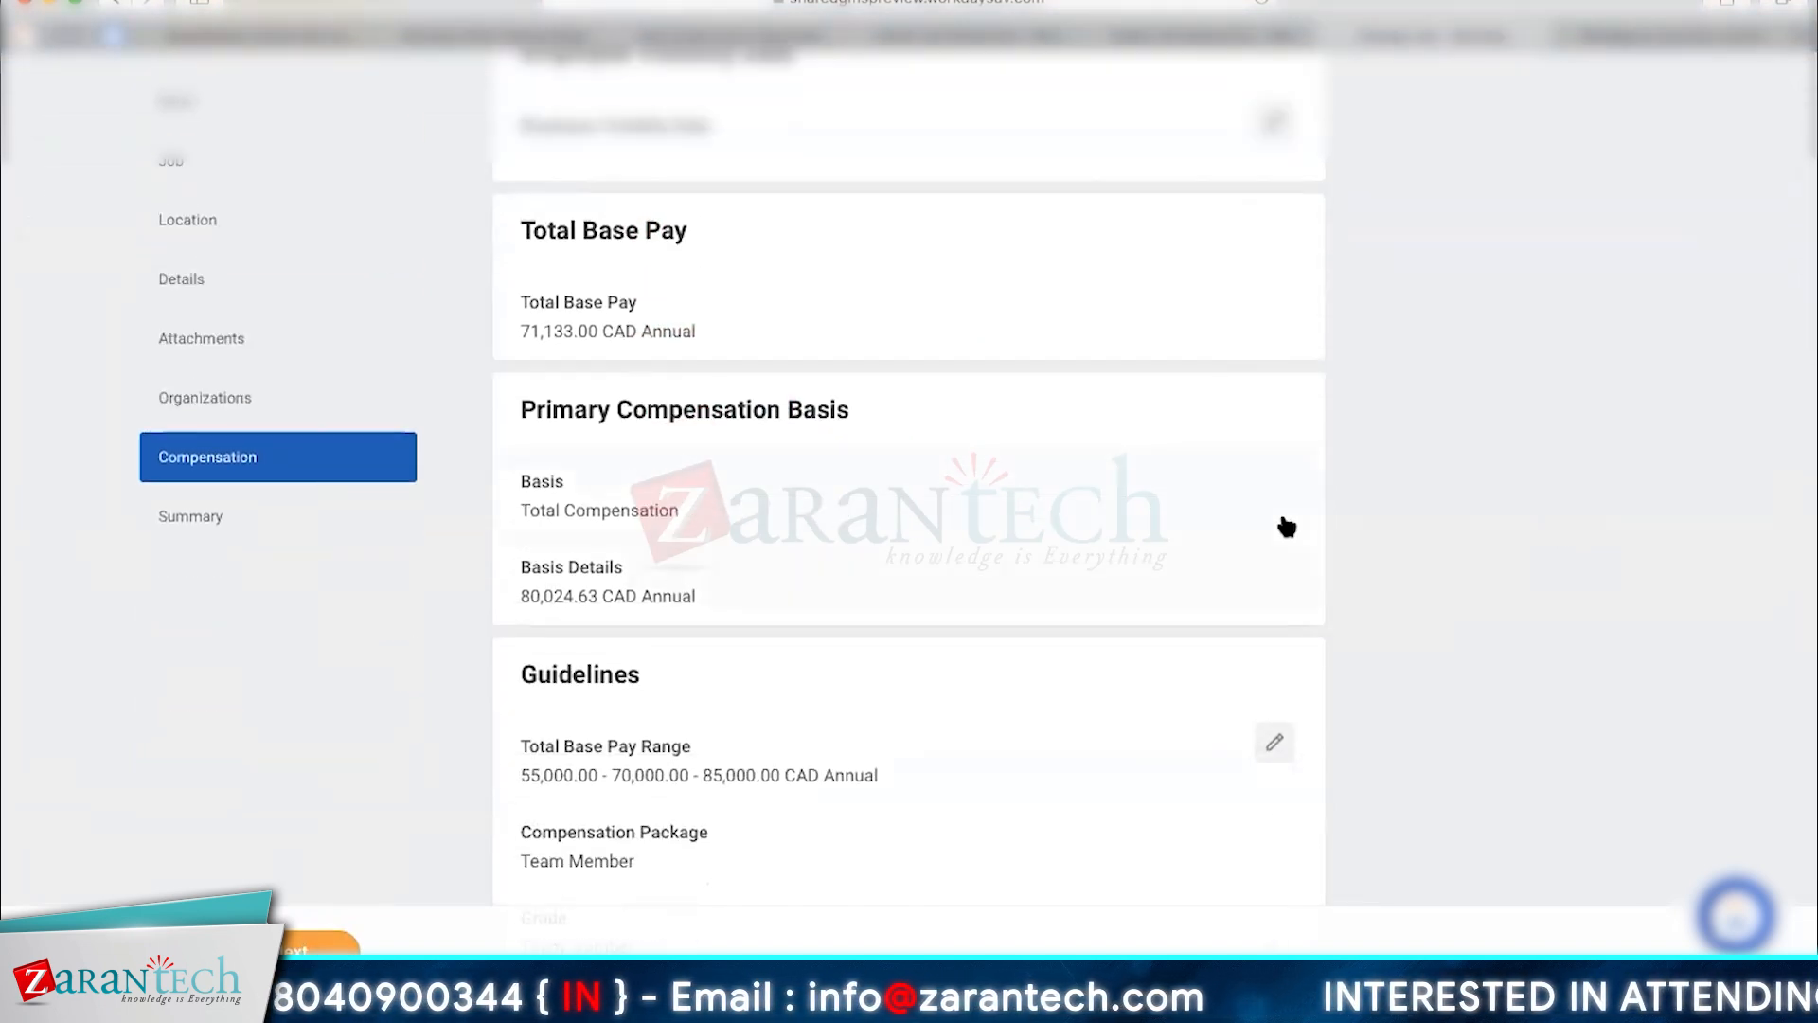
pyautogui.scroll(2, 1282, 522)
pyautogui.scroll(1, 296, 381)
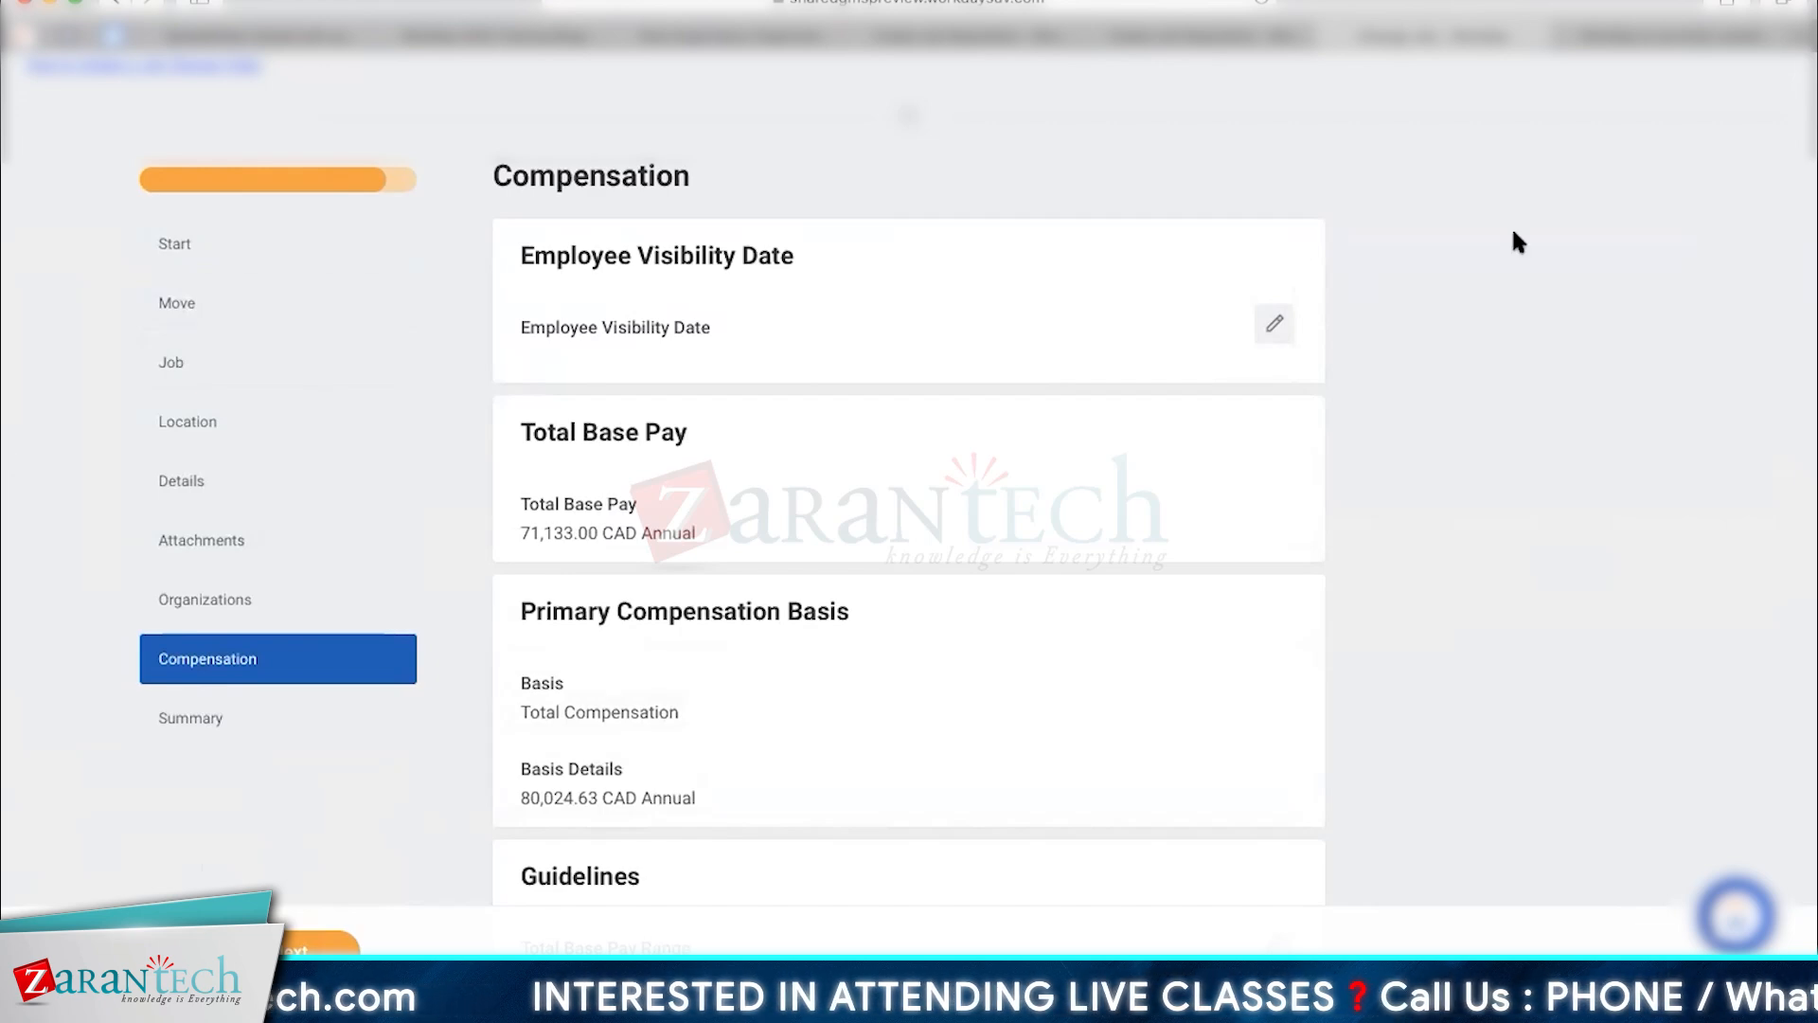
pyautogui.click(296, 947)
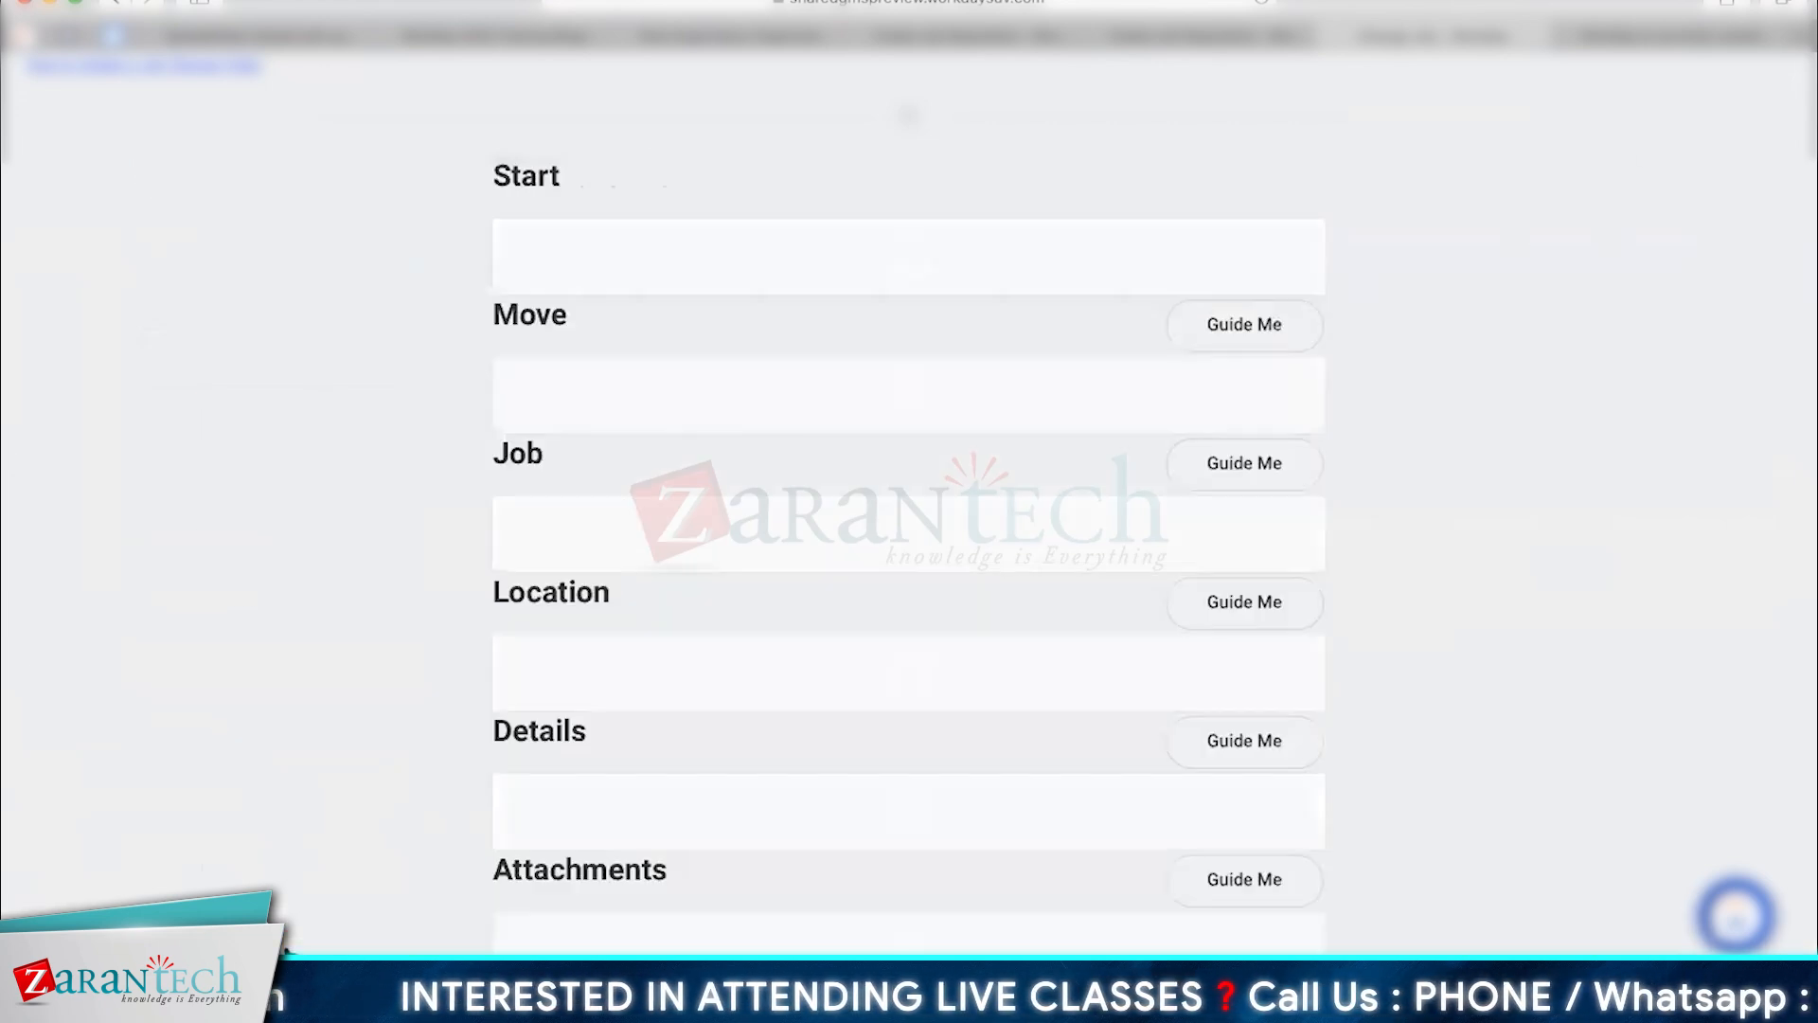